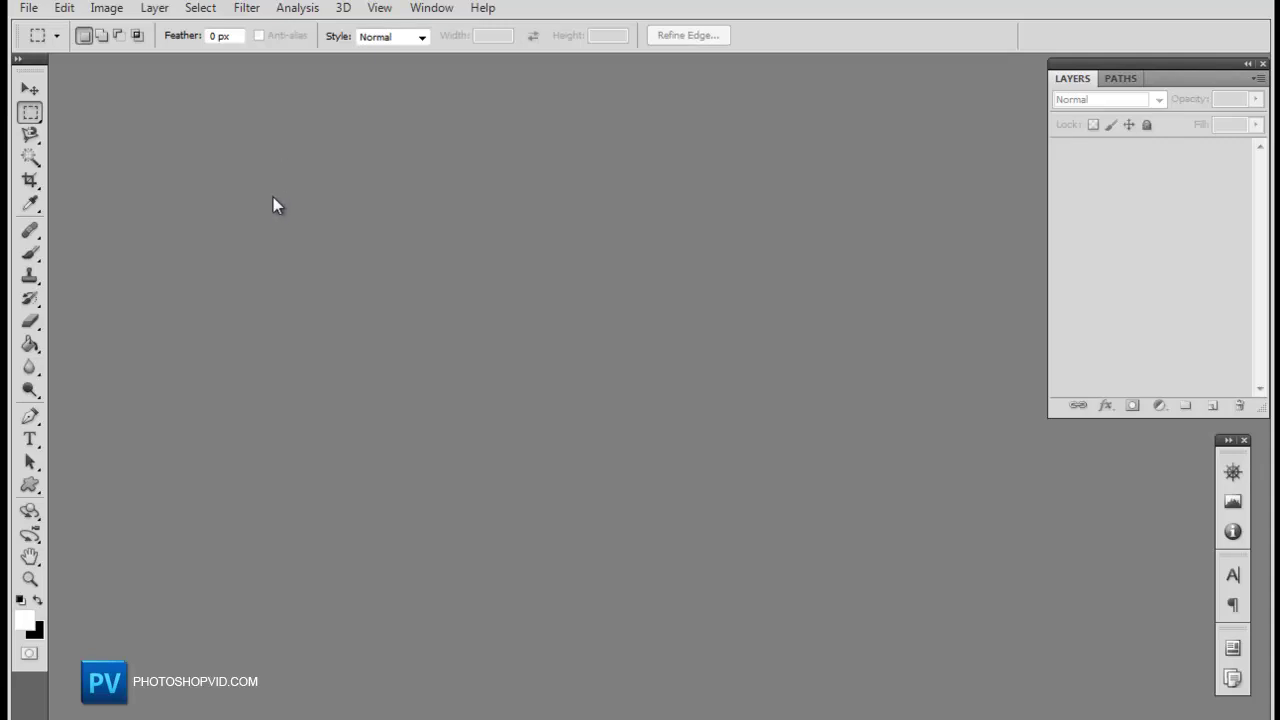
Start a new blank document, then cancel it
click(20, 12)
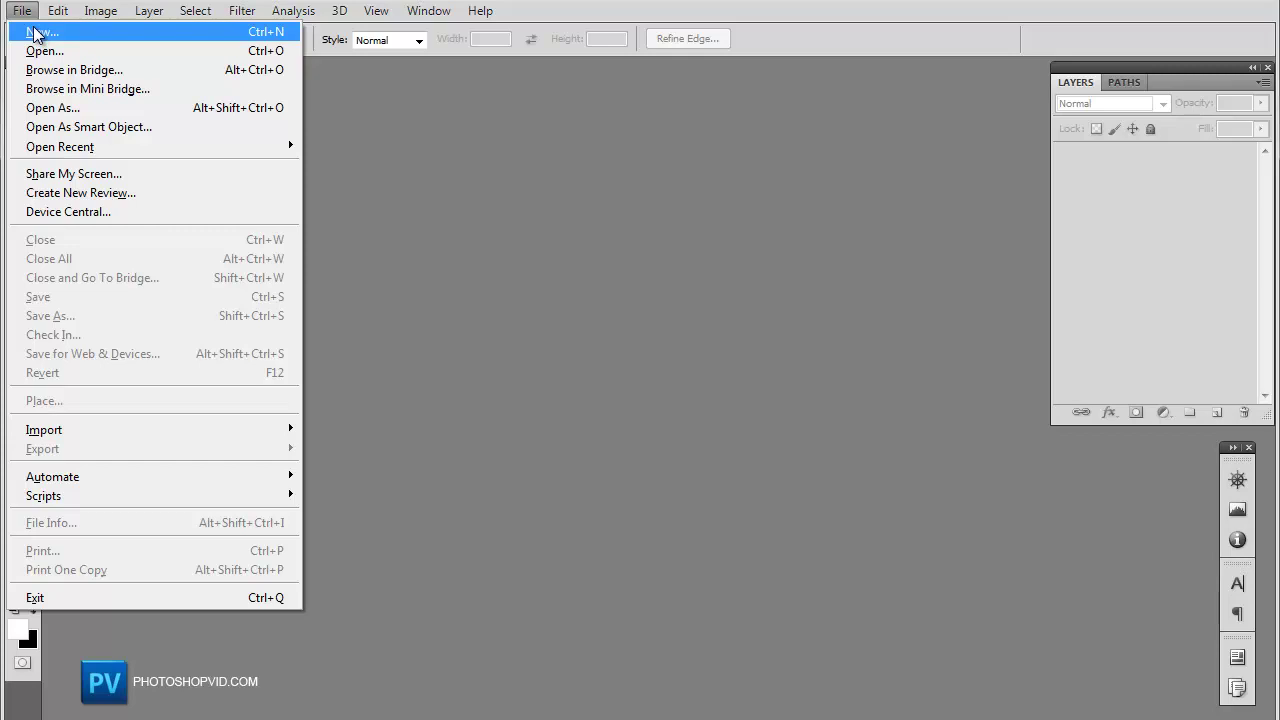
click(34, 34)
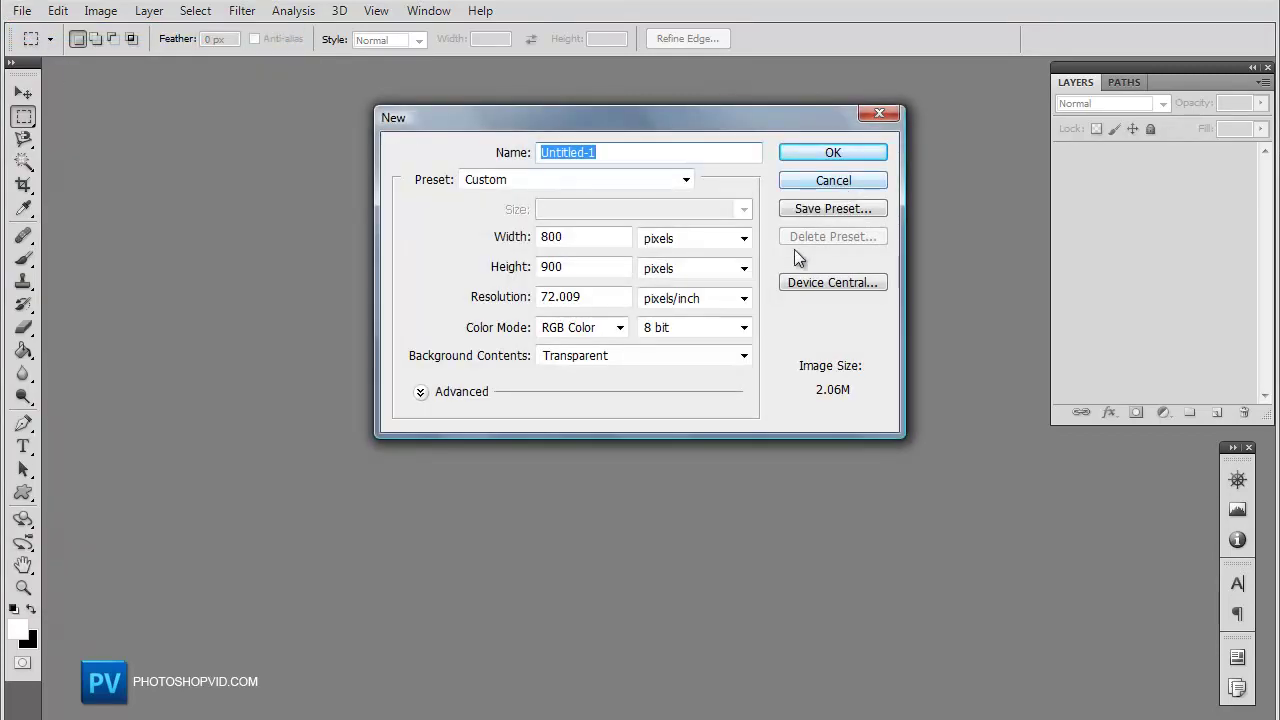
click(822, 181)
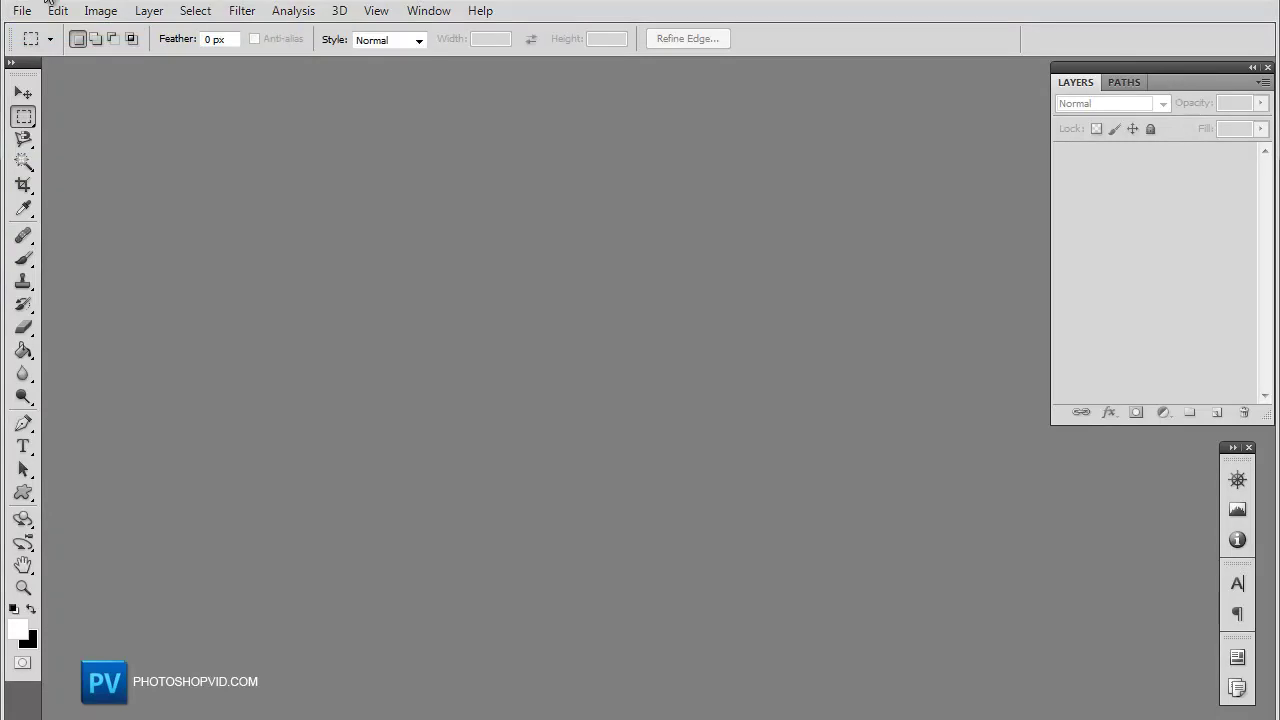
Find the JPEG portrait 143203 in the Open dialog and open it
click(21, 10)
click(43, 50)
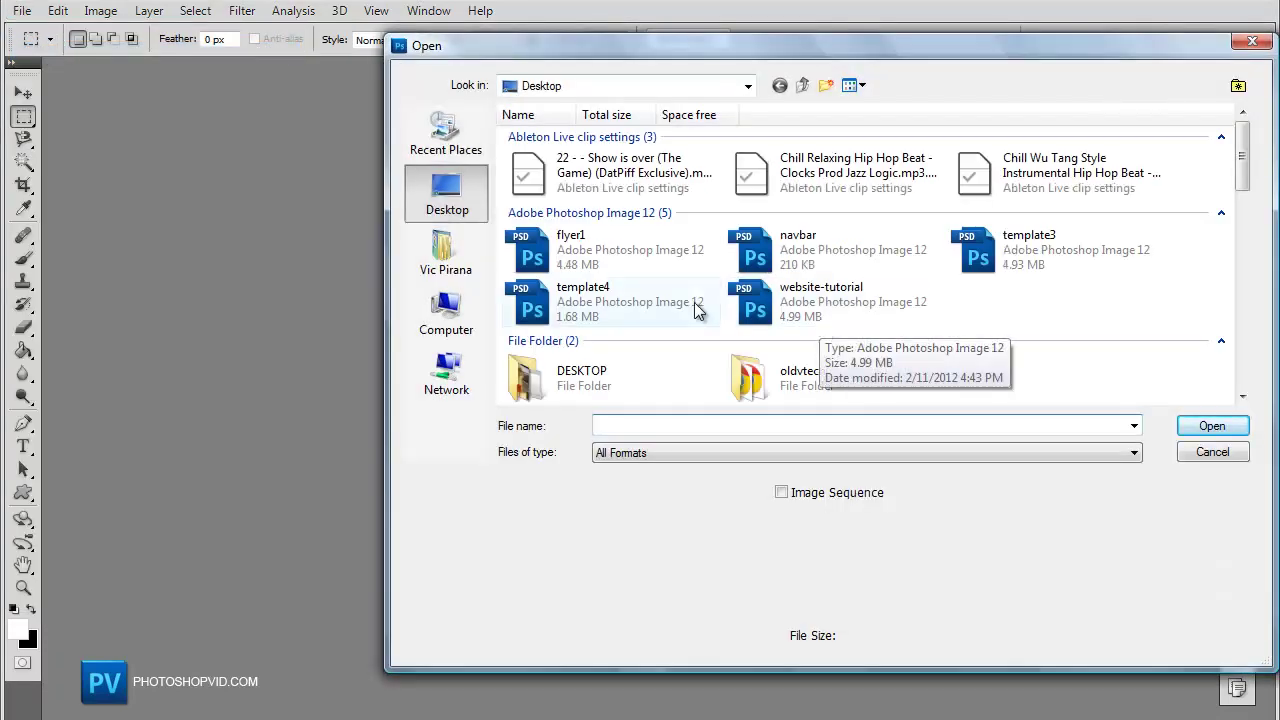
click(600, 255)
scroll(1080, 353, down, 5)
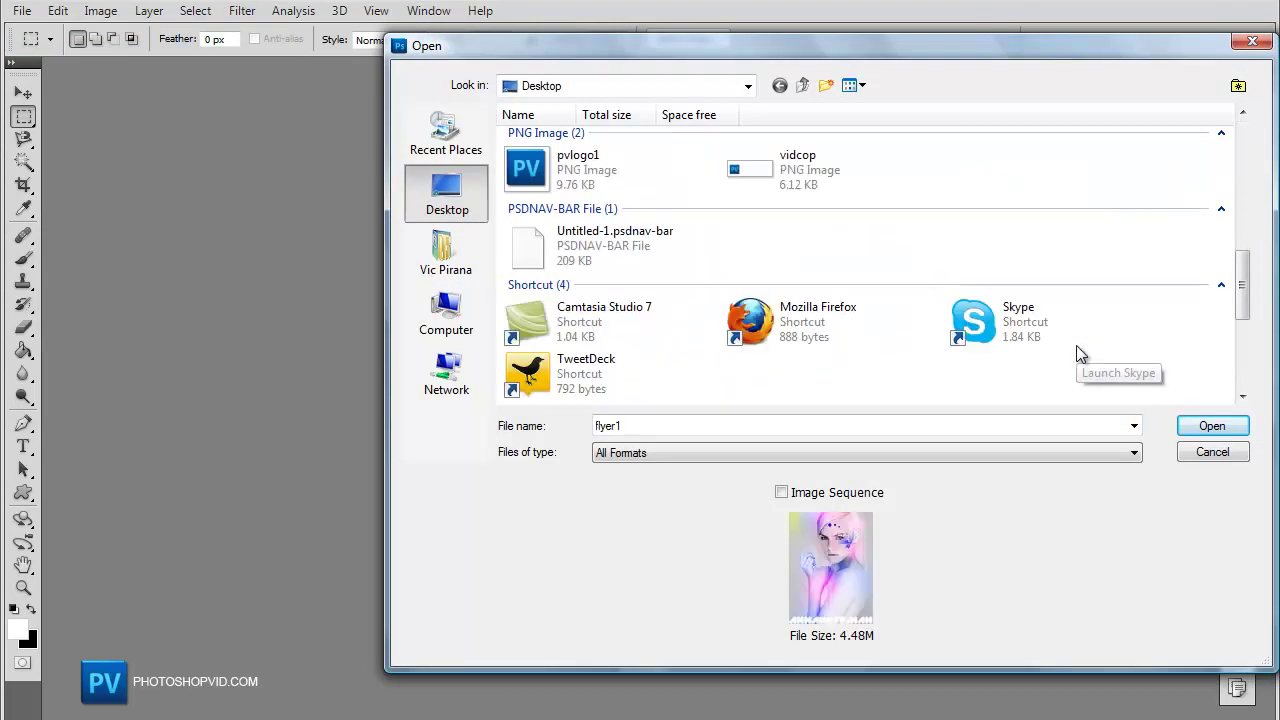
scroll(1080, 353, down, 3)
scroll(1065, 340, up, 2)
scroll(947, 320, up, 5)
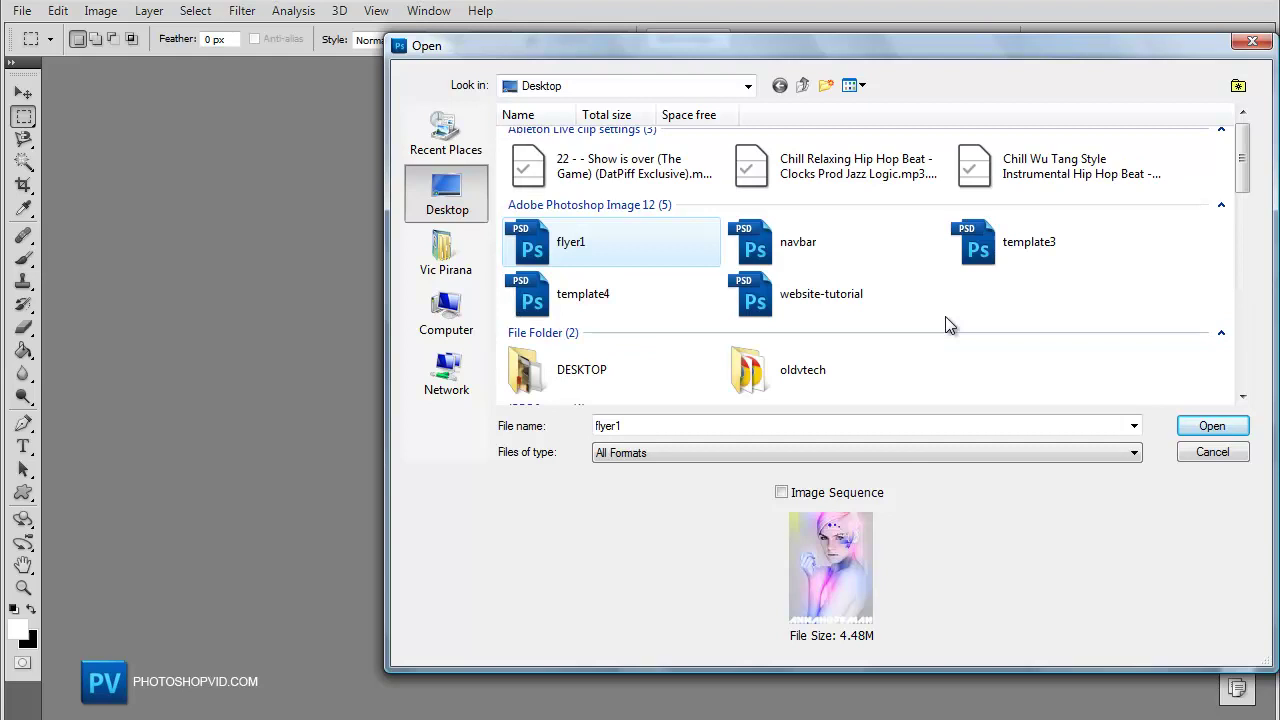
scroll(947, 320, down, 3)
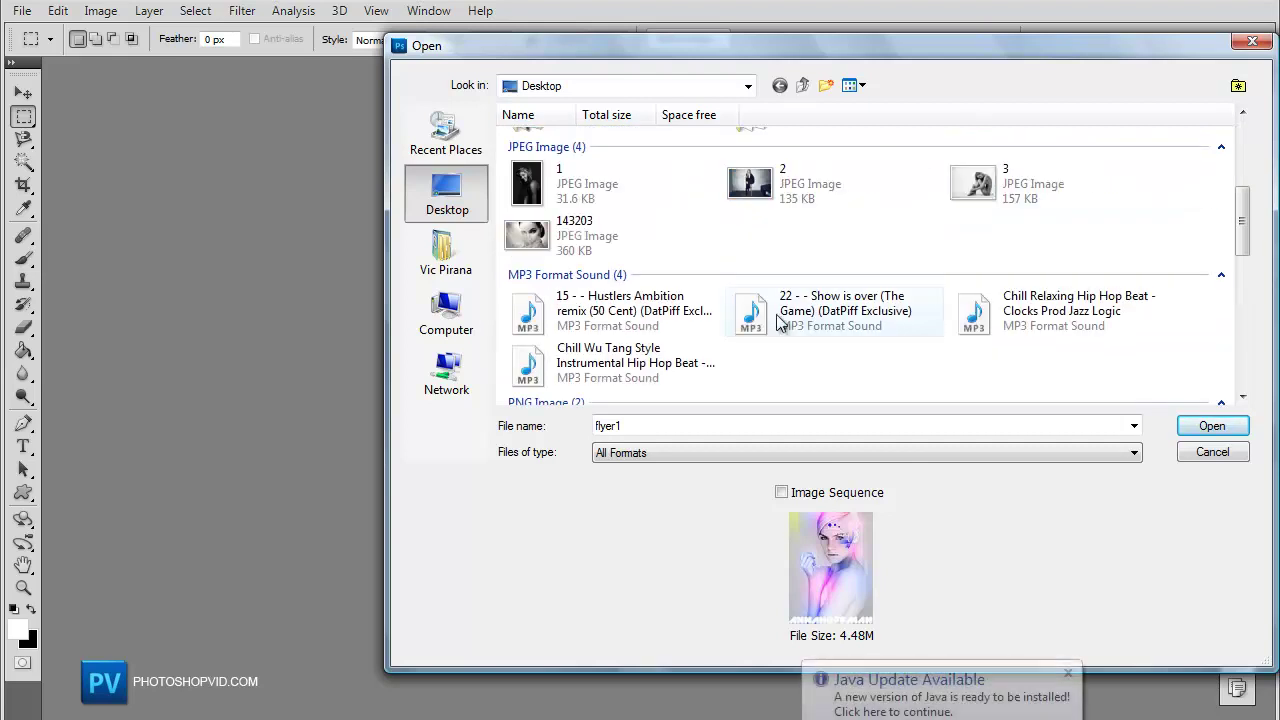
click(571, 254)
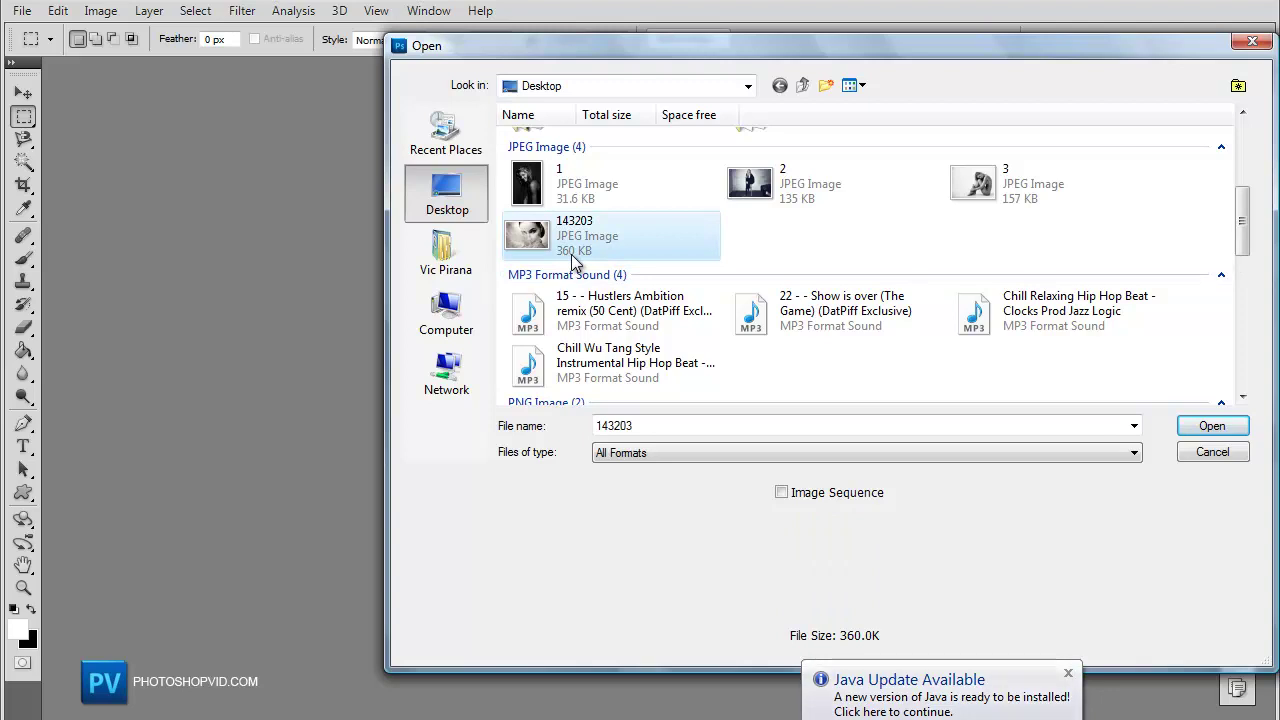
double_click(571, 254)
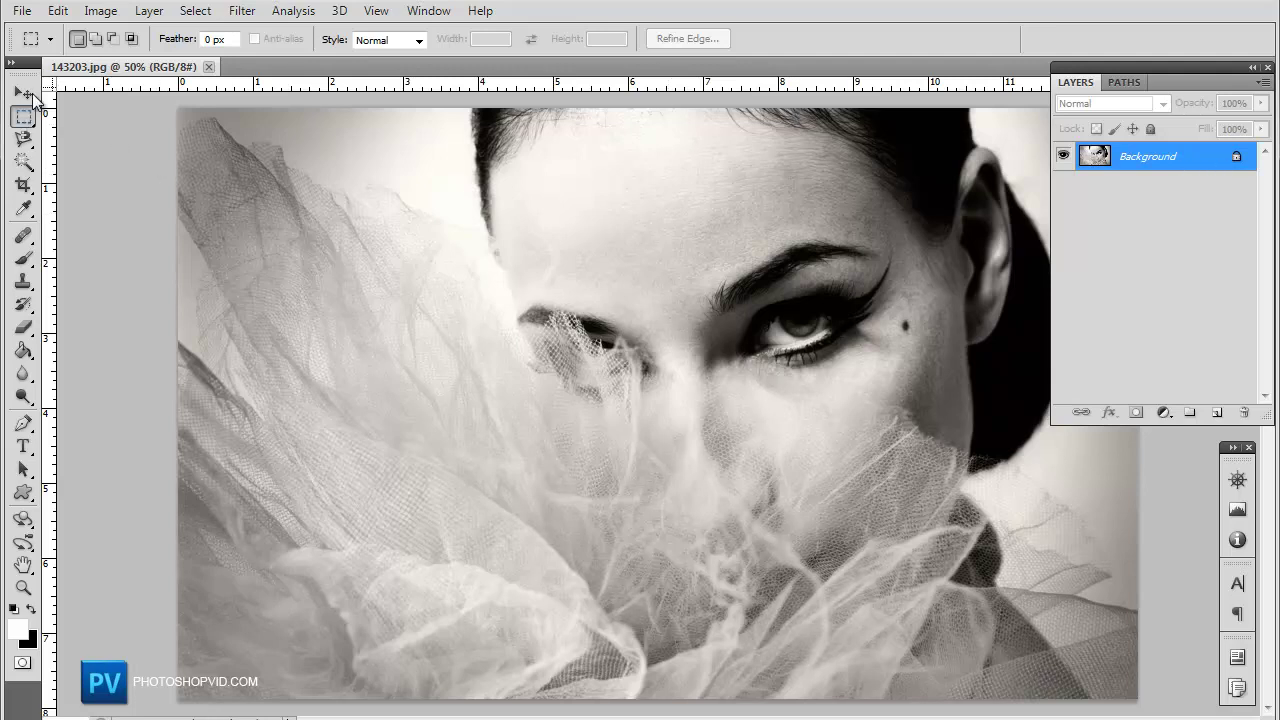
Resize 143203.jpg from 1920 to 800 px wide with proportions constrained, then view it at 100%
click(98, 13)
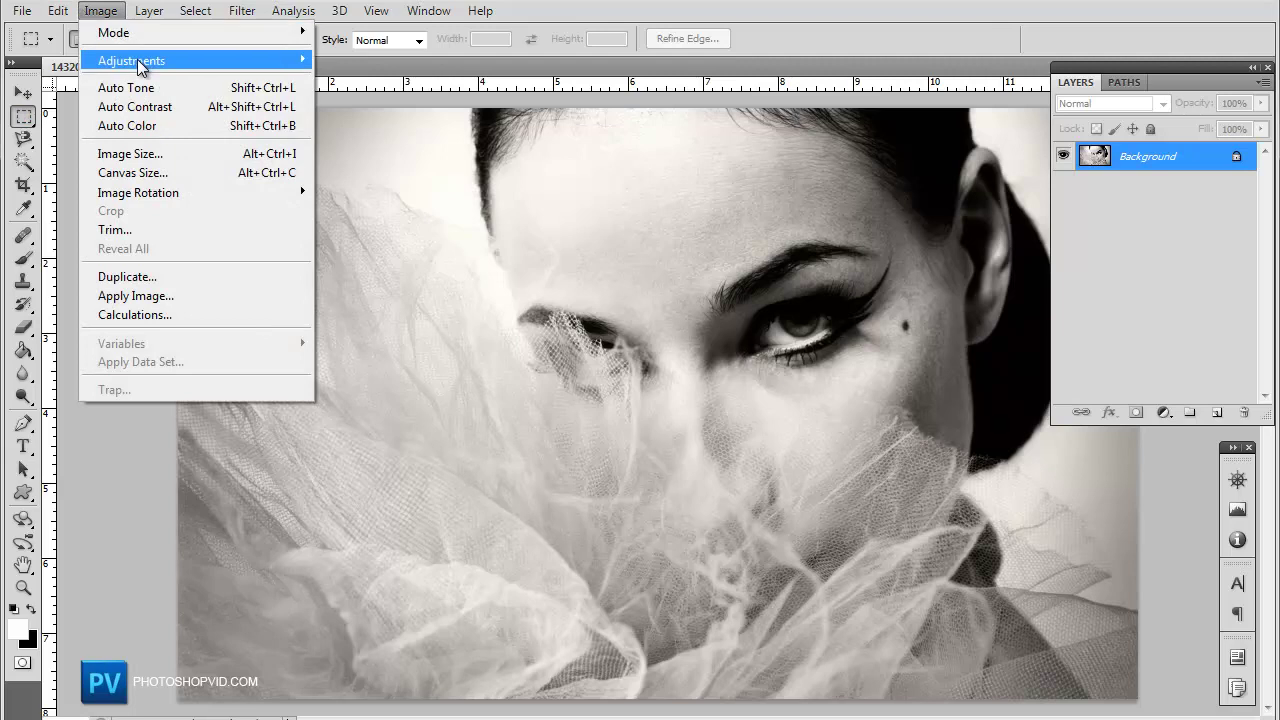
click(140, 152)
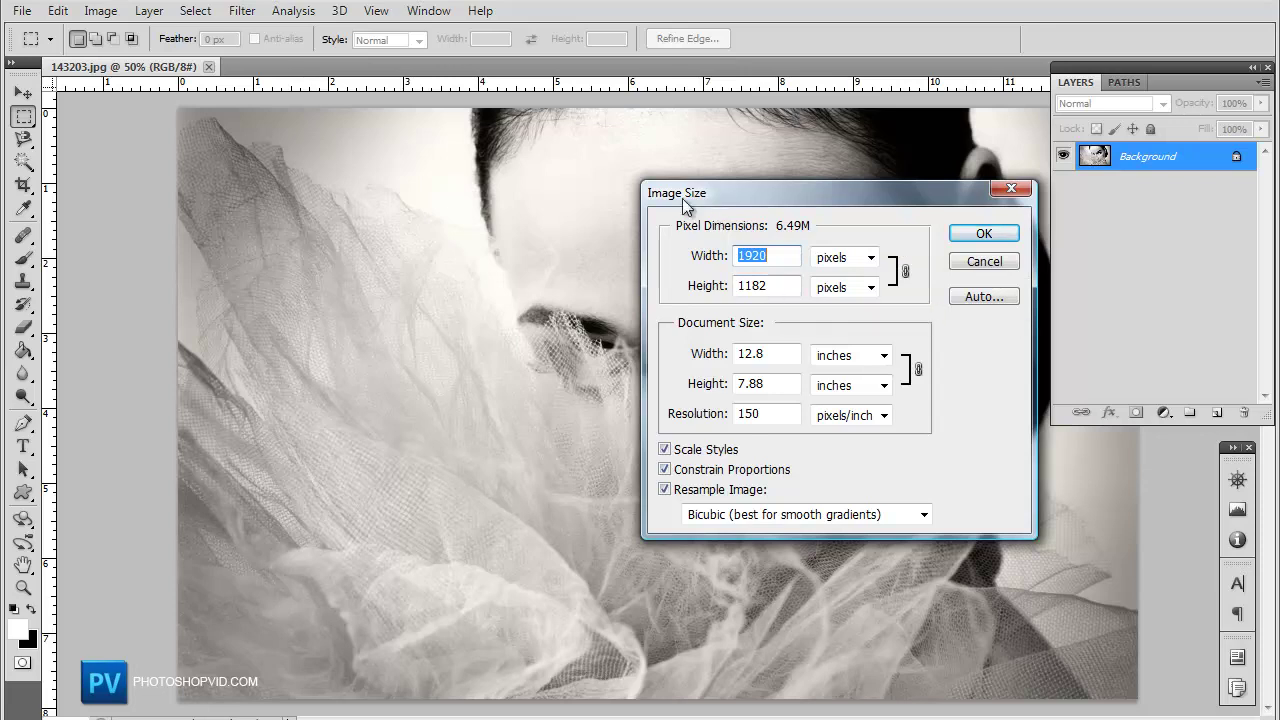
click(100, 10)
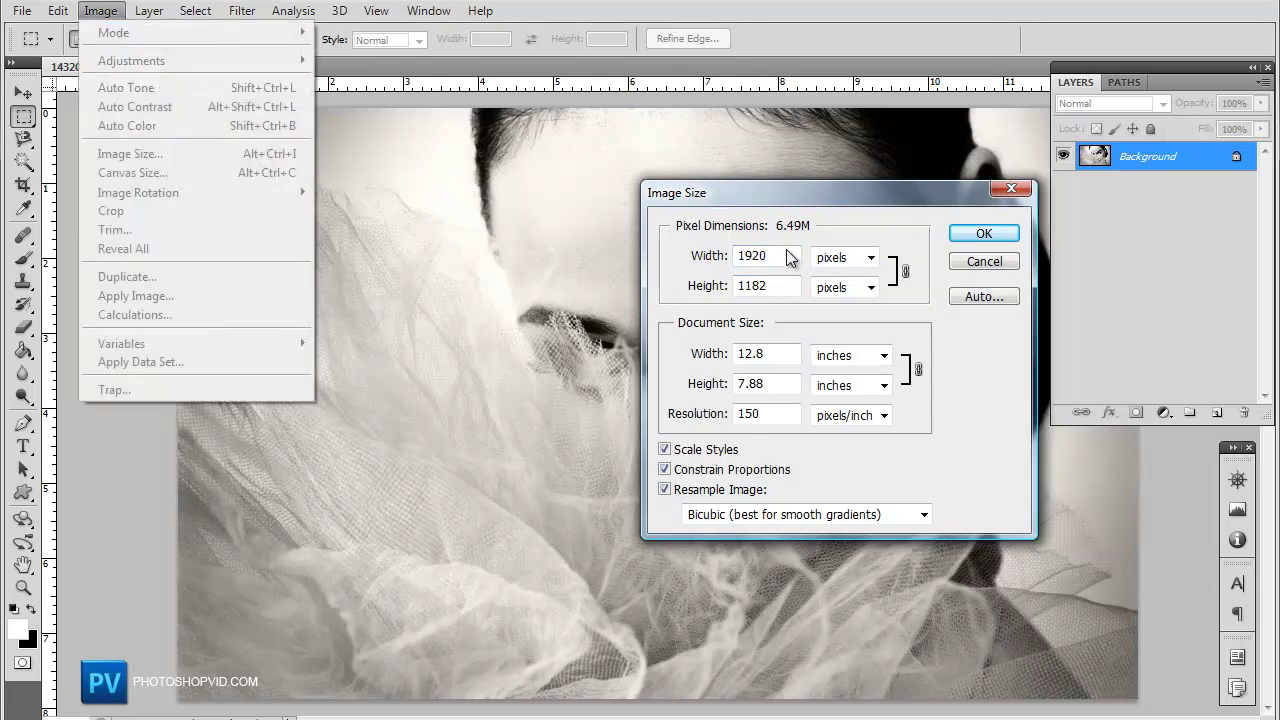
click(778, 252)
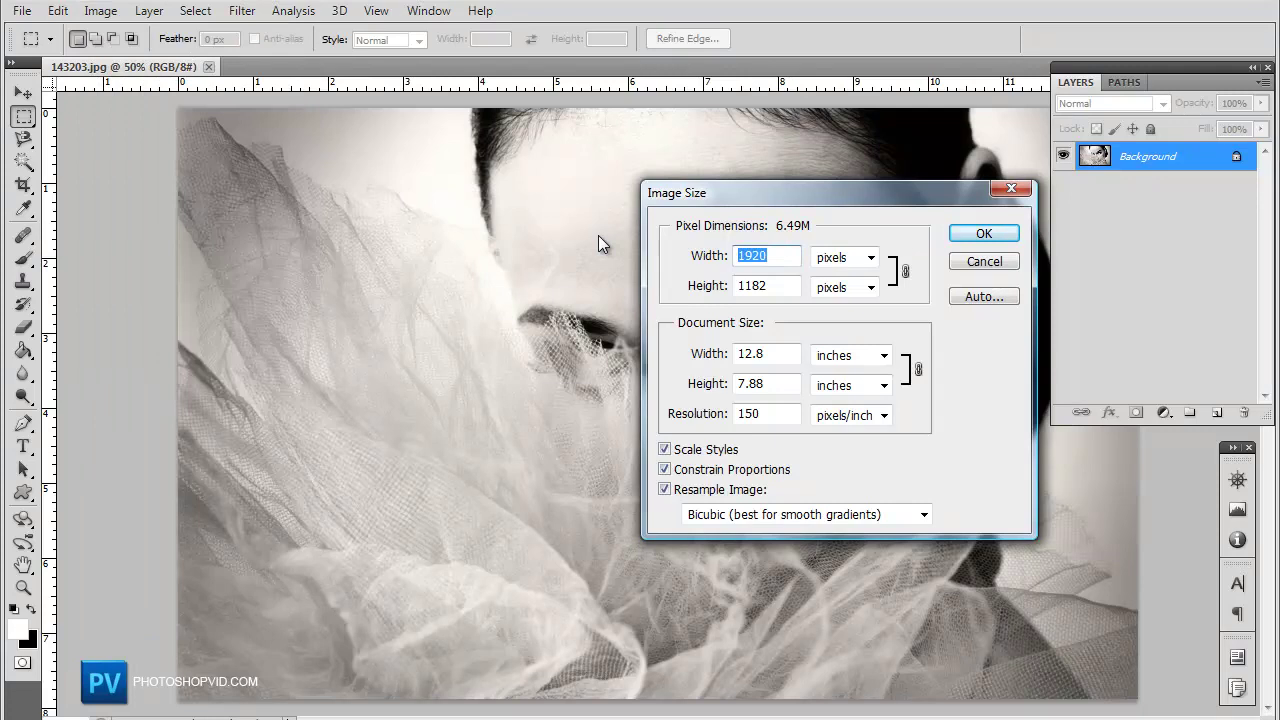
text(800)
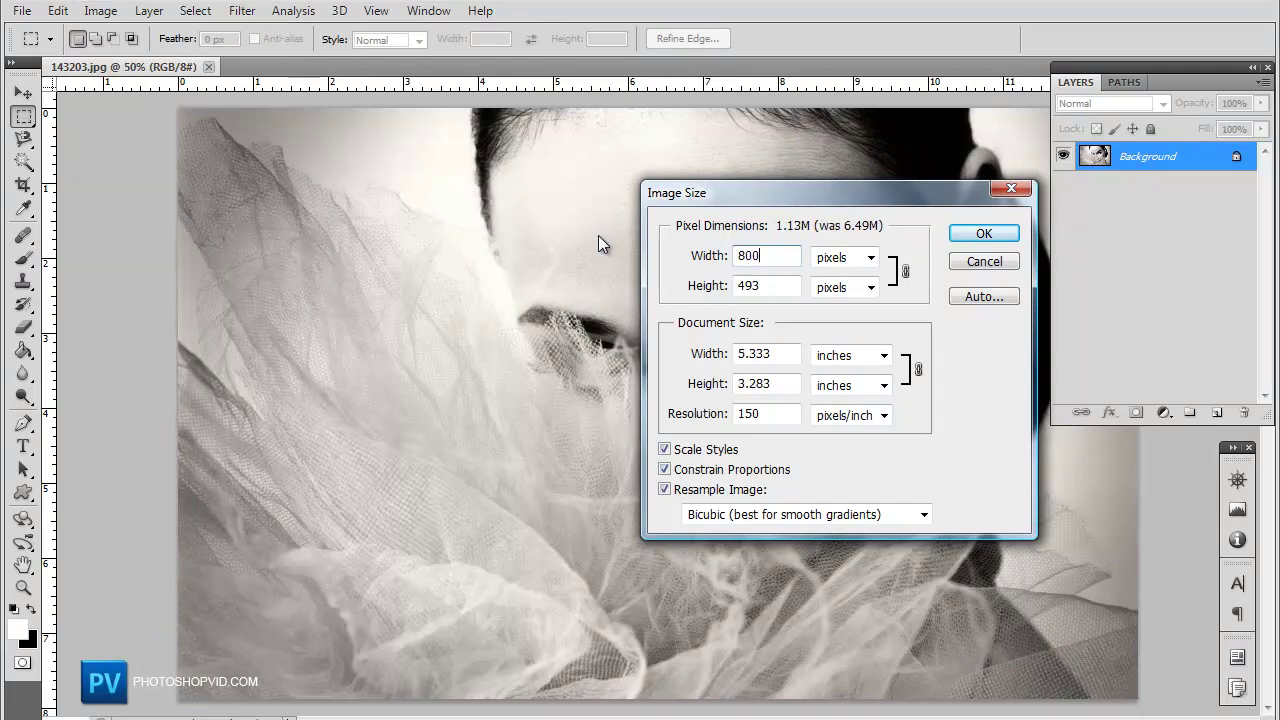
key(Return)
key(ctrl+plus)
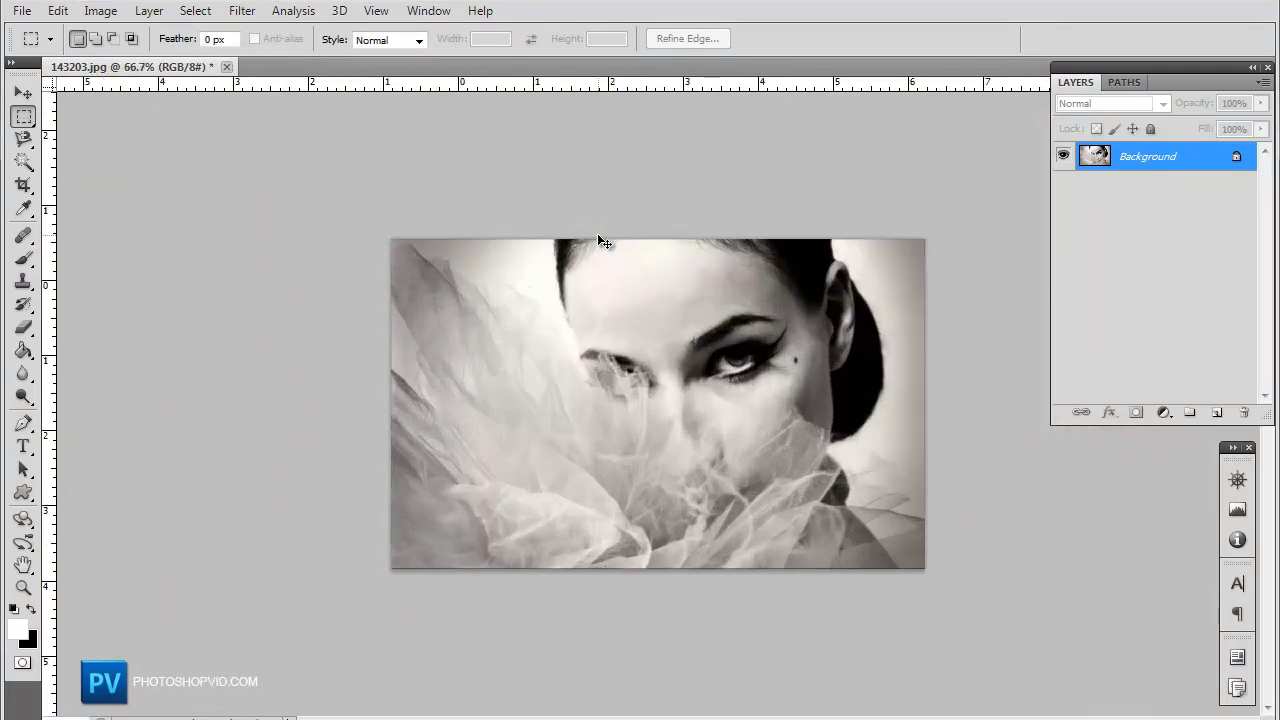
key(ctrl+plus)
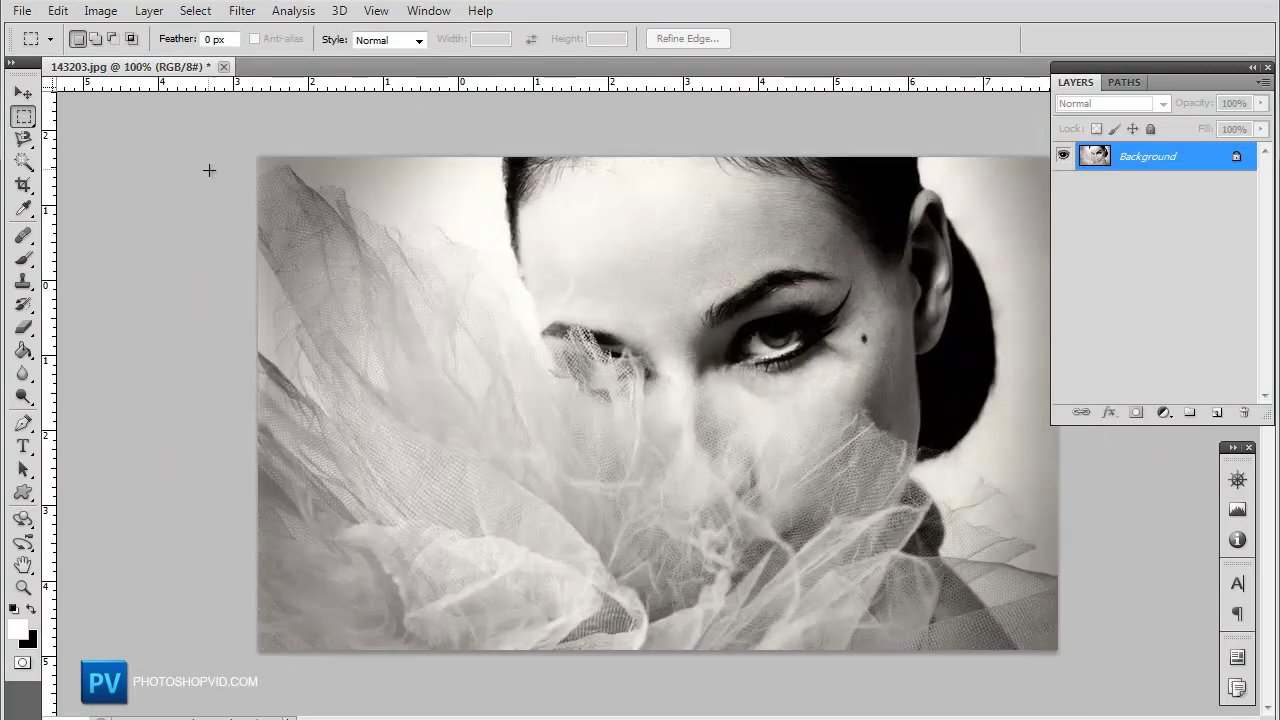
Copy the photo's top 800×402 area and paste it into a new Clipboard-sized Untitled-1 document
drag(201, 147, 1175, 558)
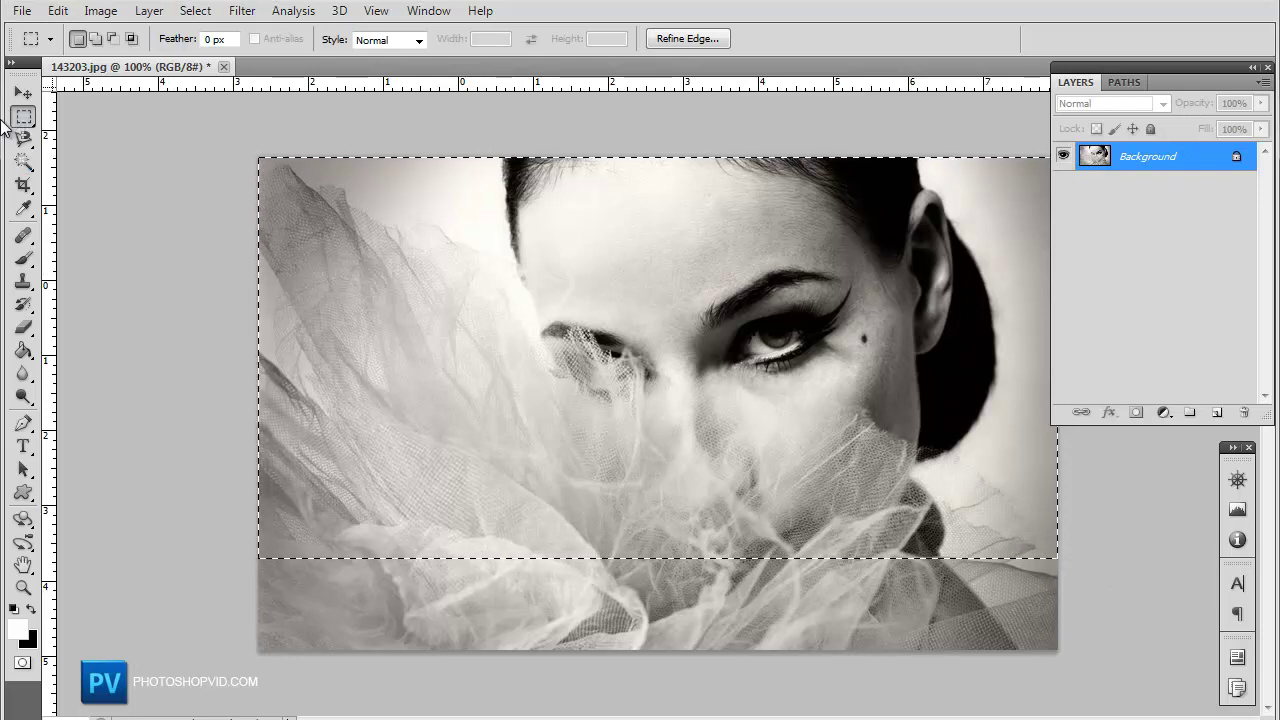
click(20, 10)
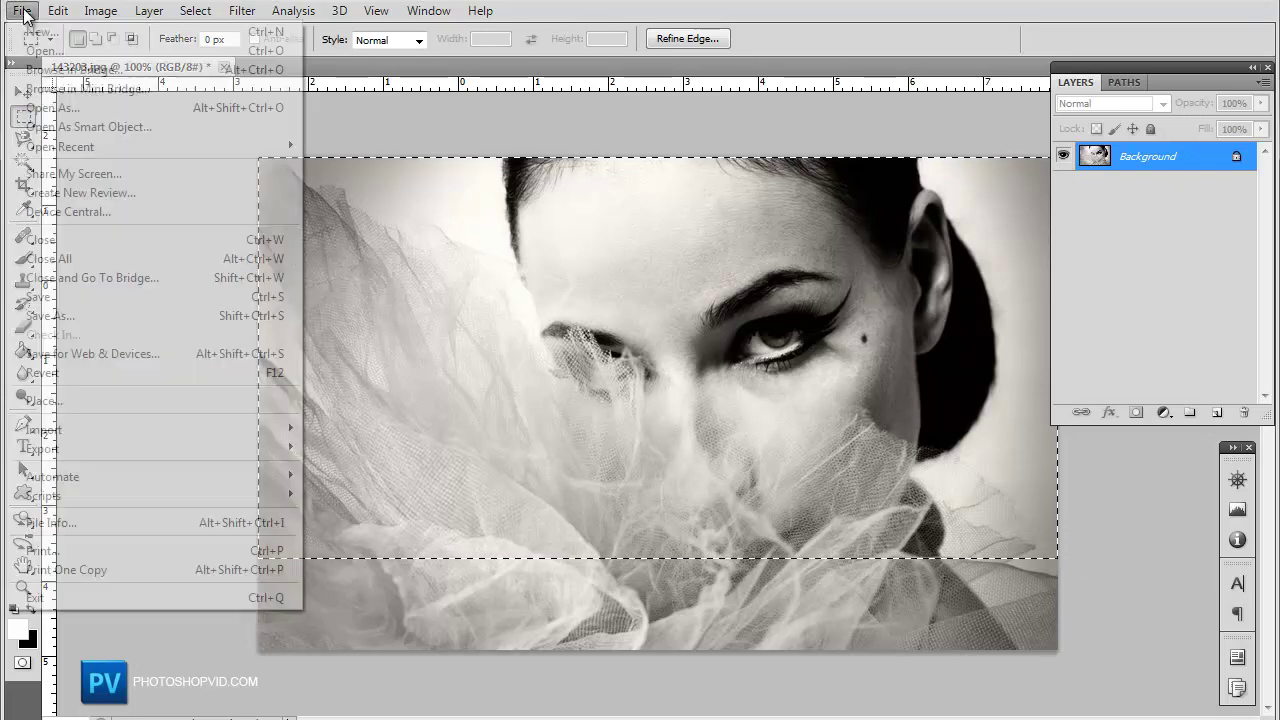
key(Escape)
key(ctrl+n)
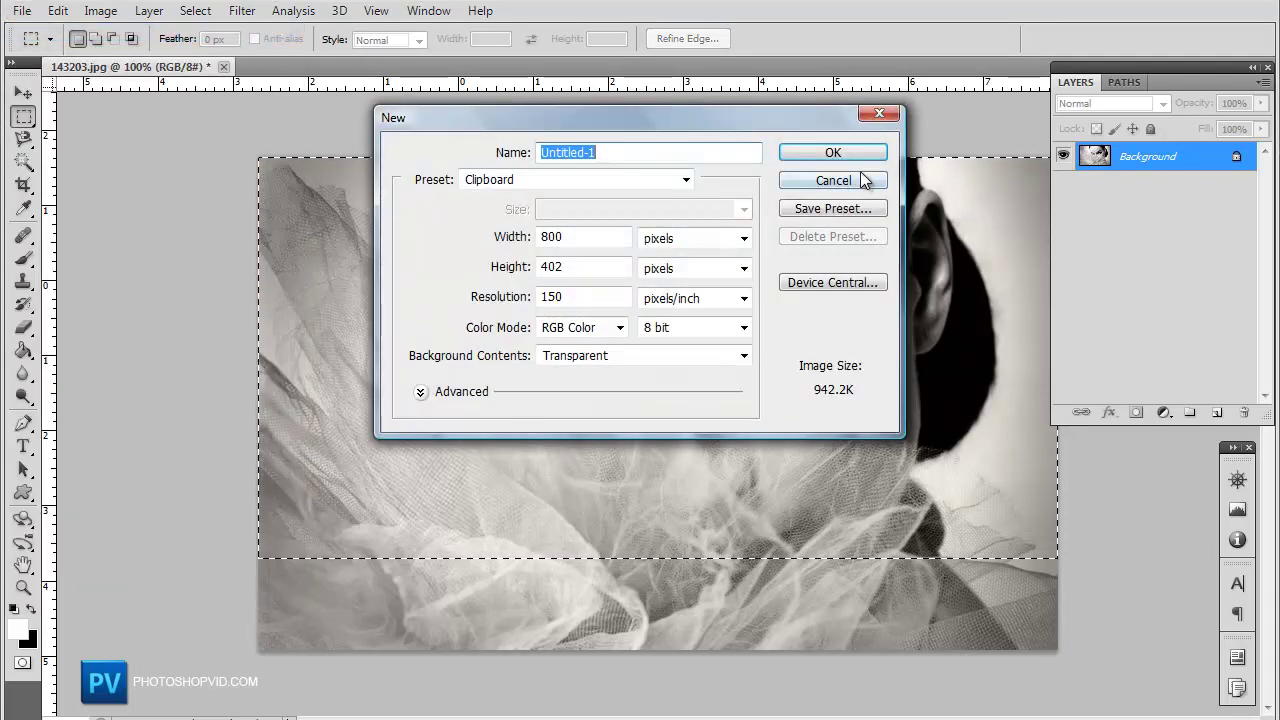
click(841, 156)
key(ctrl+v)
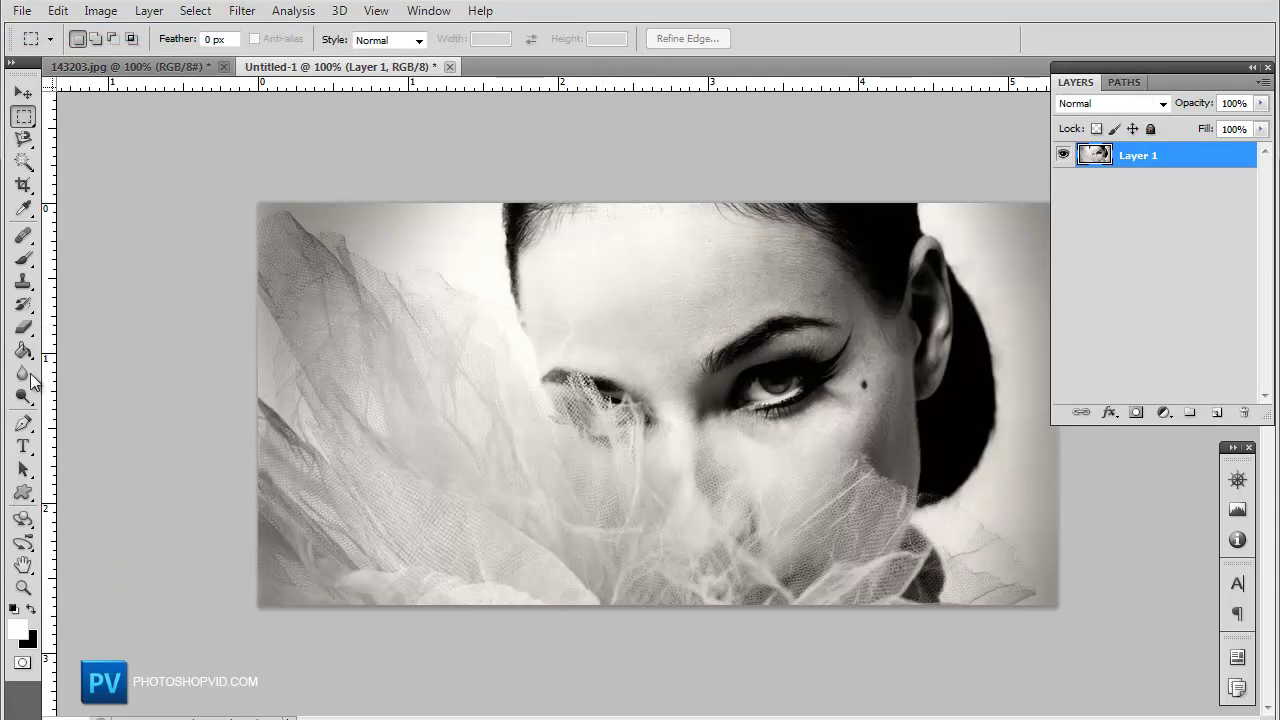
Add empty Layer 2 with the Brush tool active and the 798 px streak brush chosen
click(24, 258)
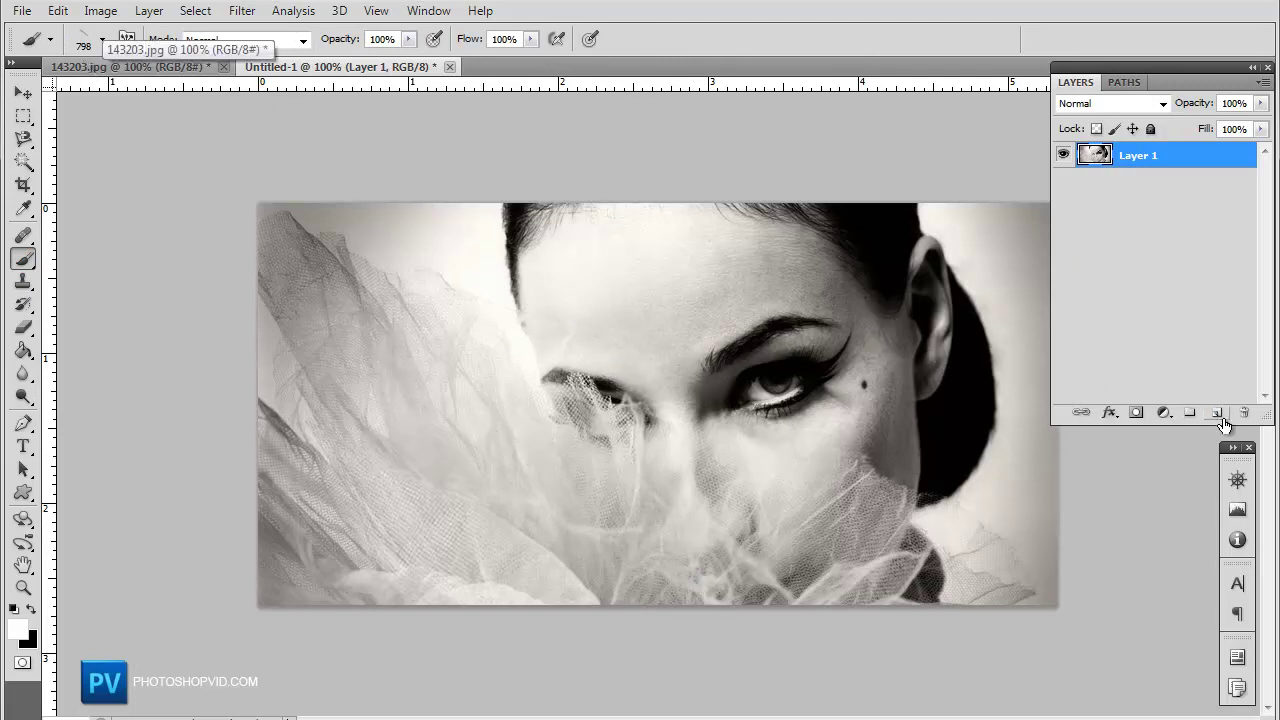
click(1217, 413)
click(102, 40)
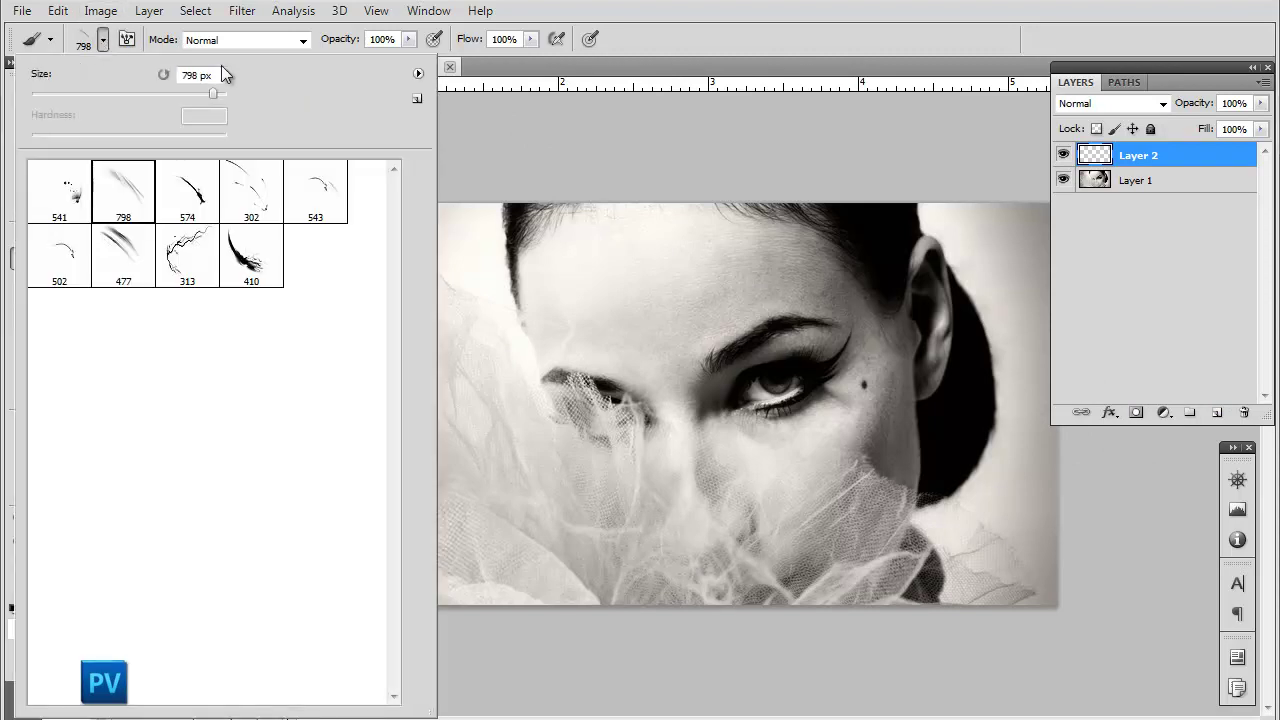
click(418, 73)
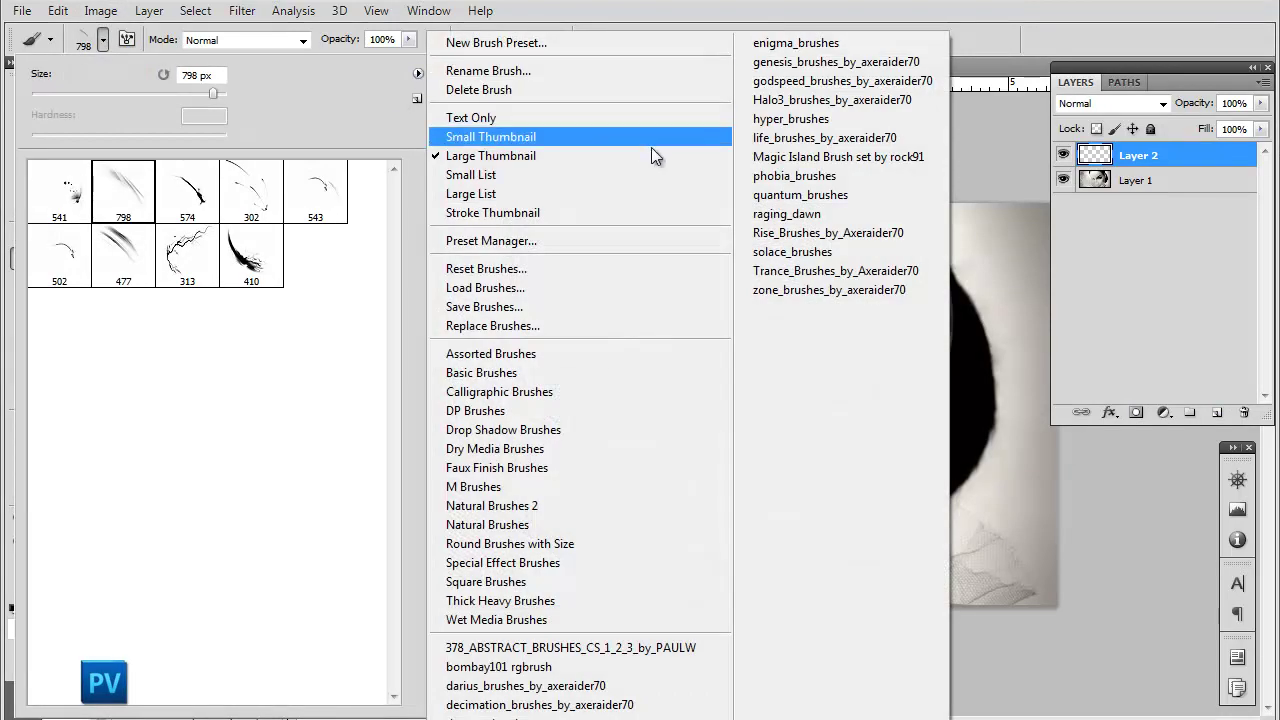
click(185, 432)
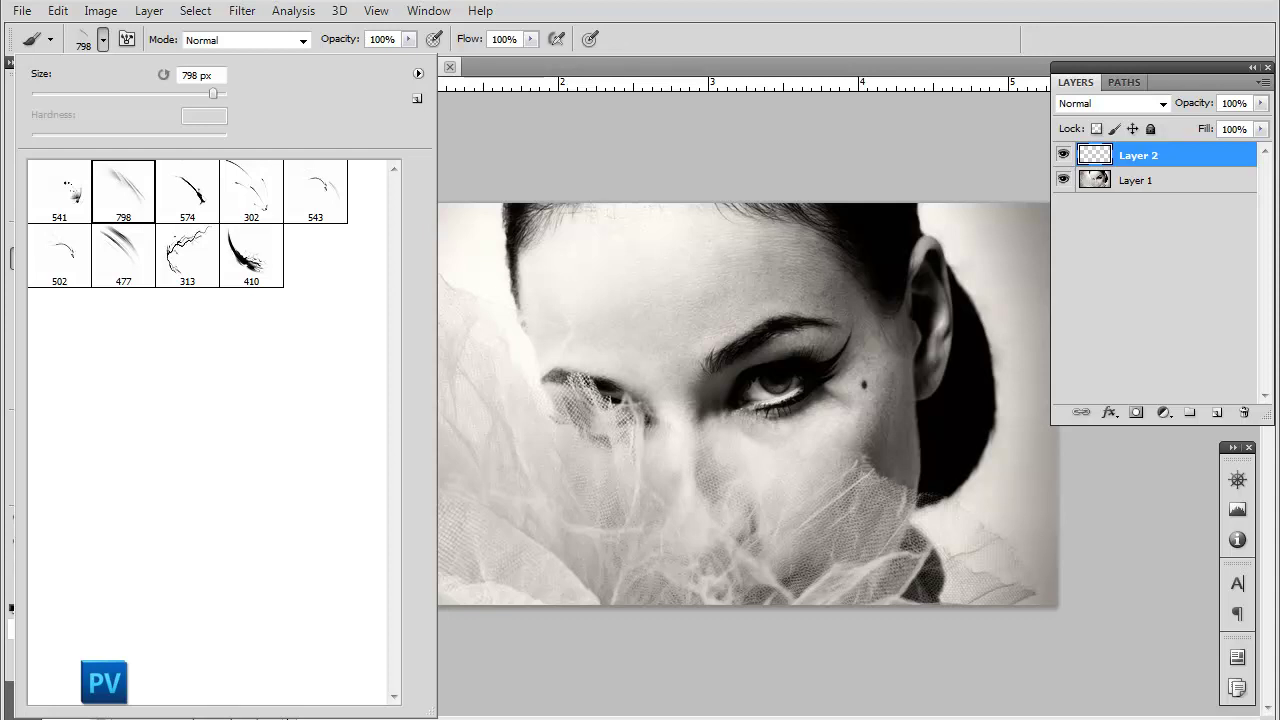
key(Return)
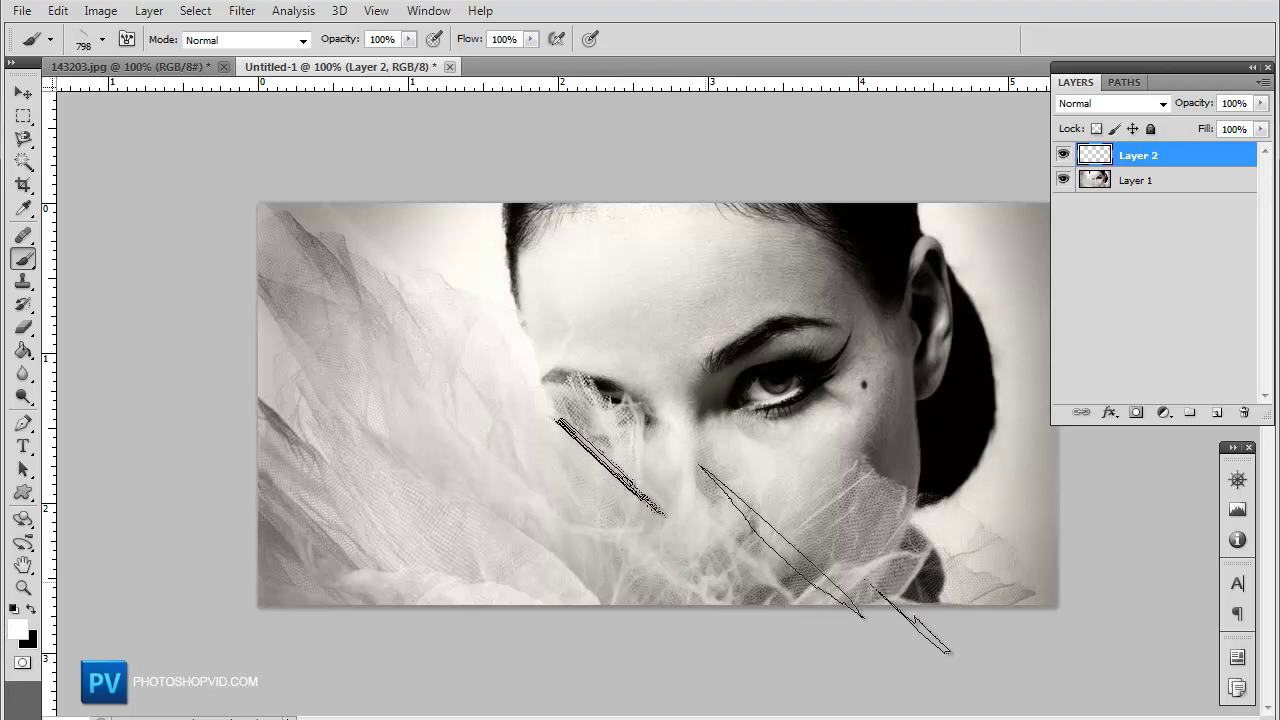
Try Layer 2 in Overlay, Subtract, Color and Luminosity blend modes, then reset it to Normal
click(1108, 108)
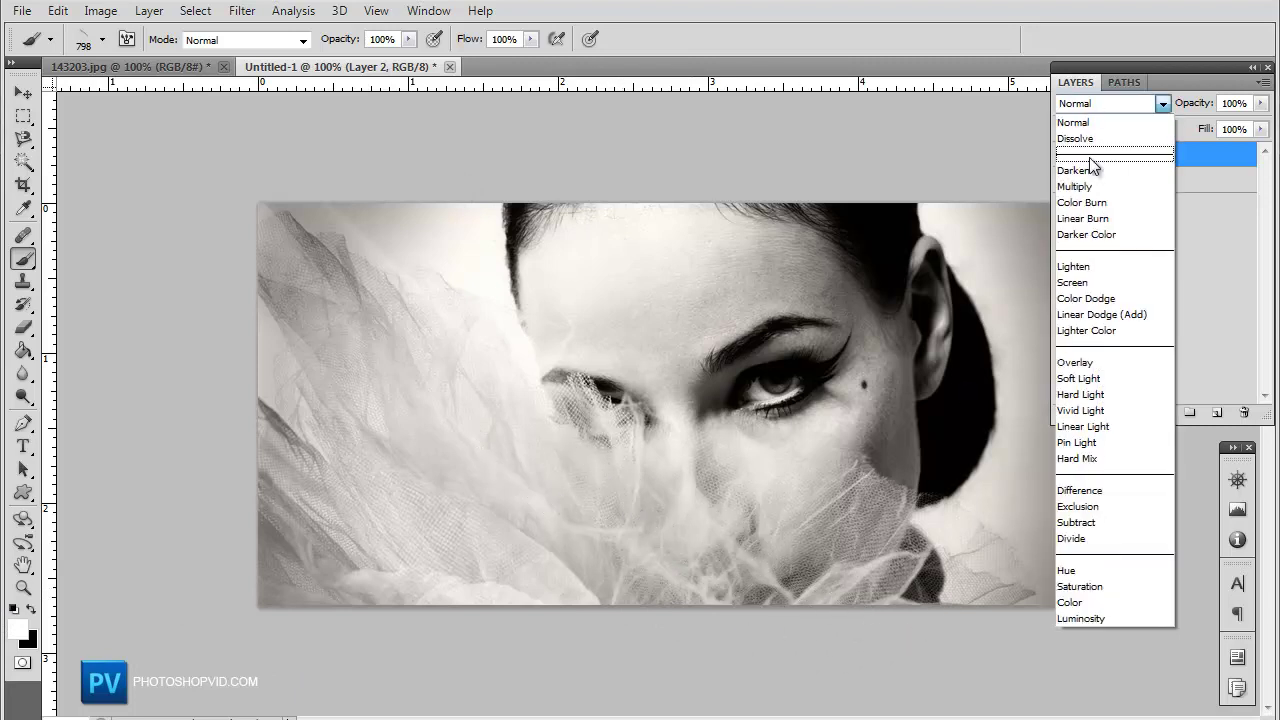
click(1080, 363)
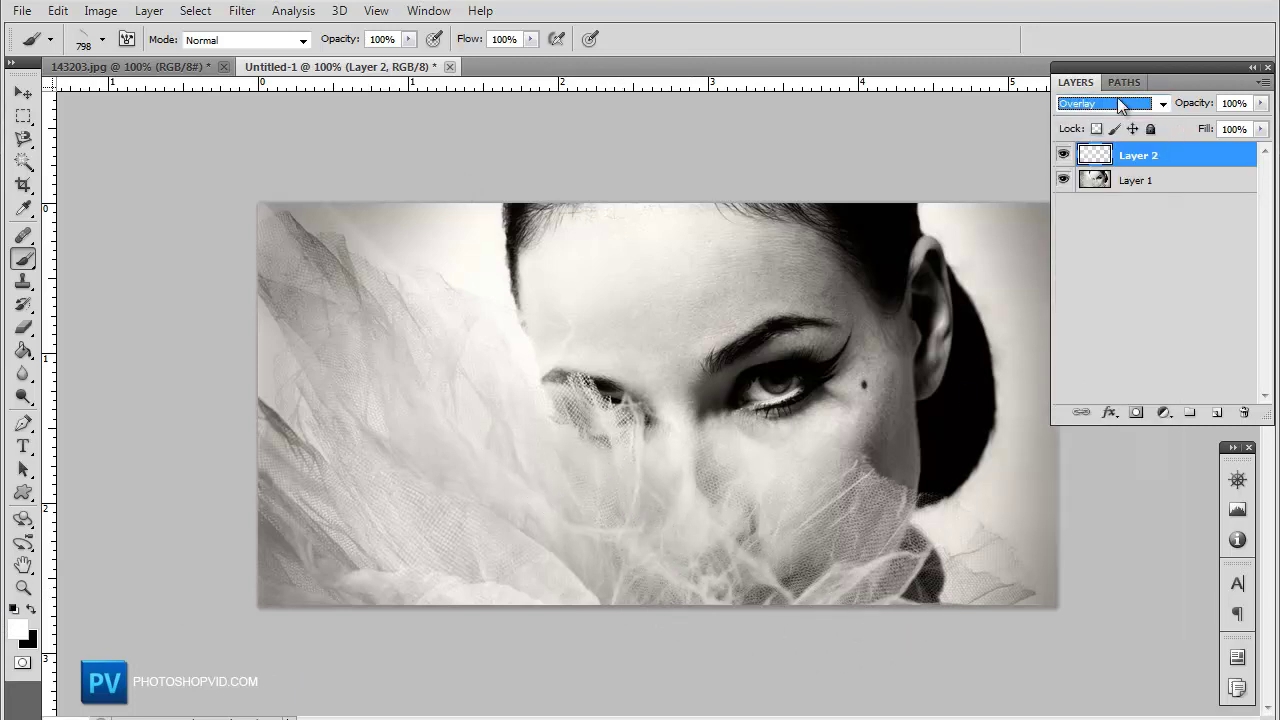
key(Down)
key(Down)
key(Down)
key(Down)
key(Down)
key(Down)
key(Down)
key(Down)
key(Down)
key(Down)
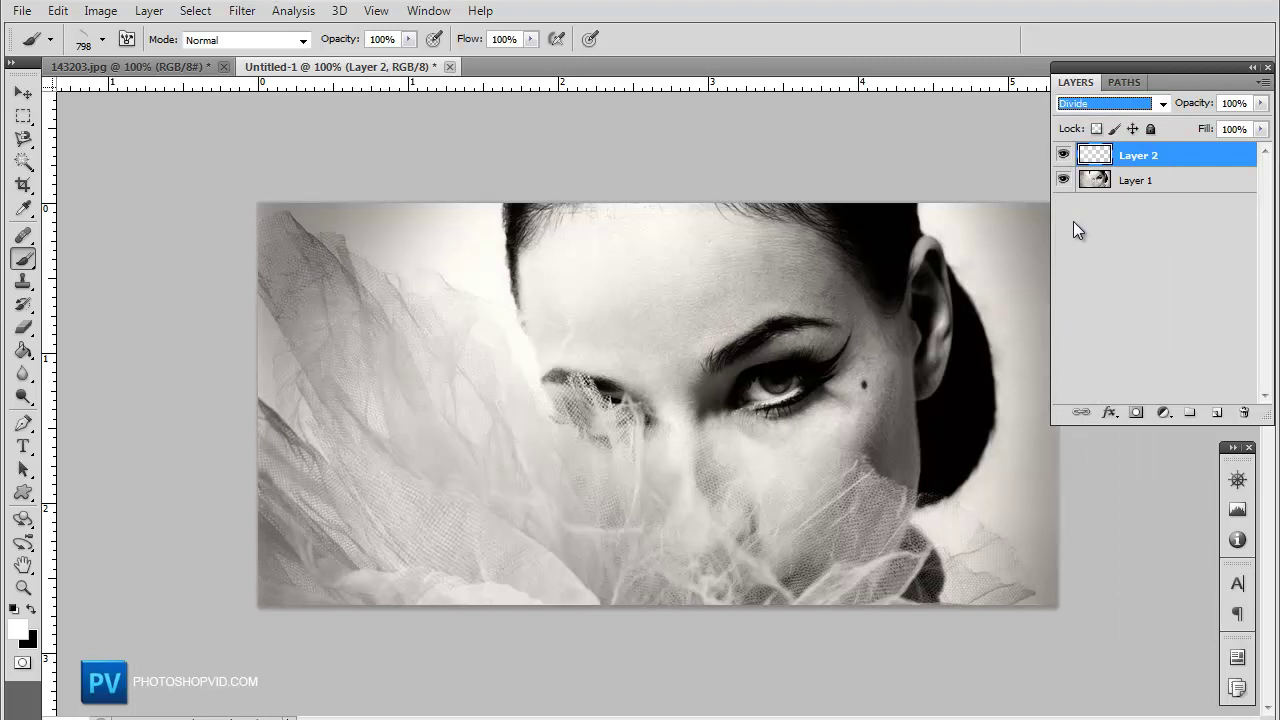
key(Up)
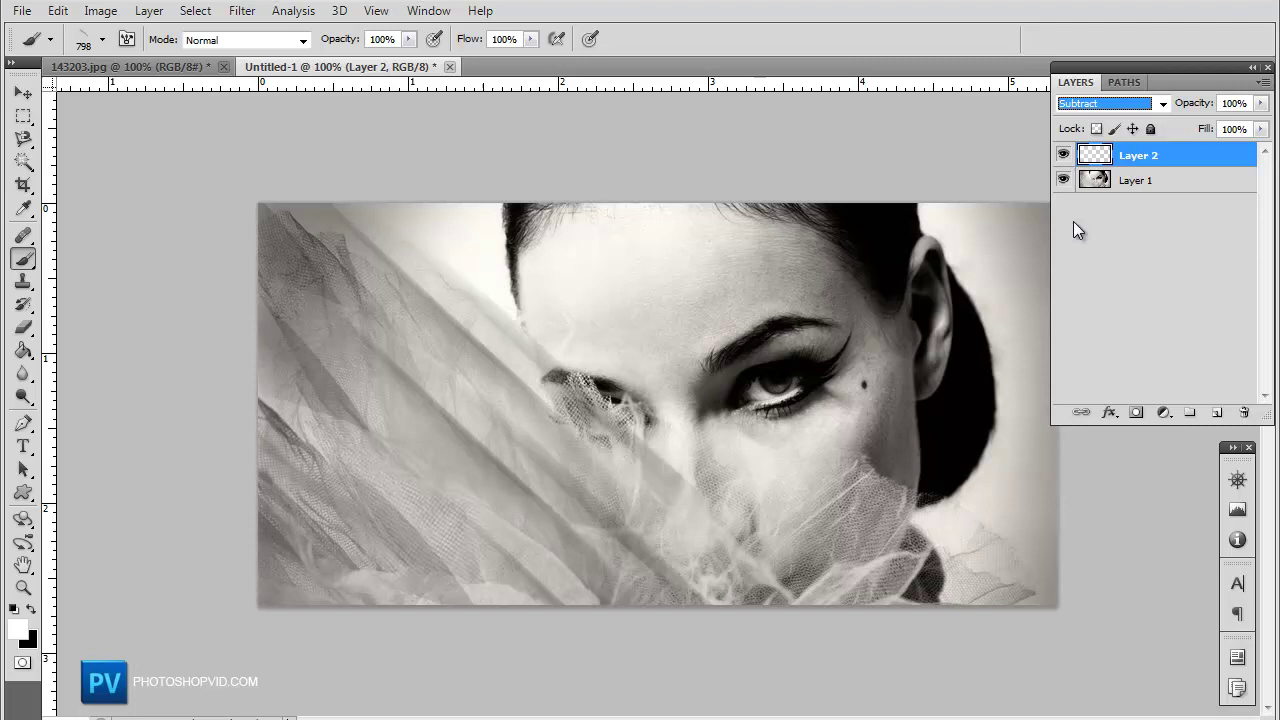
key(Down)
key(Down)
key(Down)
key(Down)
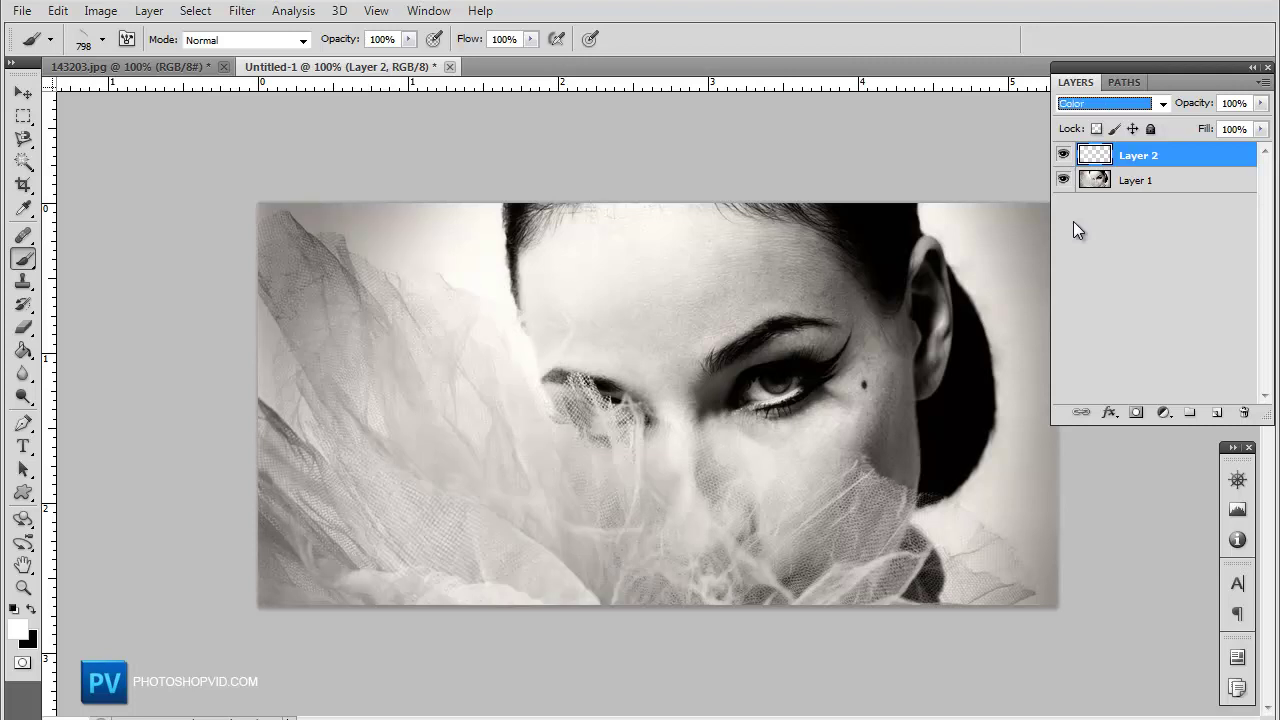
key(Down)
key(Up)
key(Home)
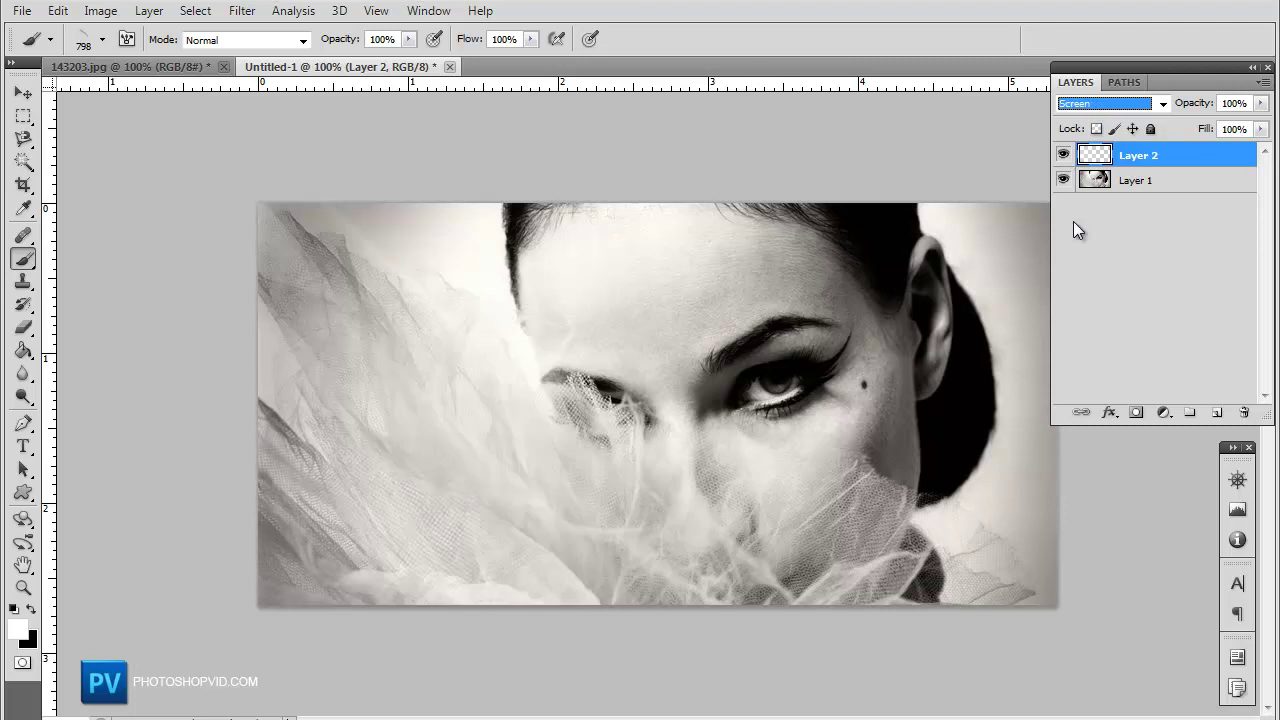
On new Layer 3, stamp one white streak with the 410 px brush across the woman's face
click(1219, 413)
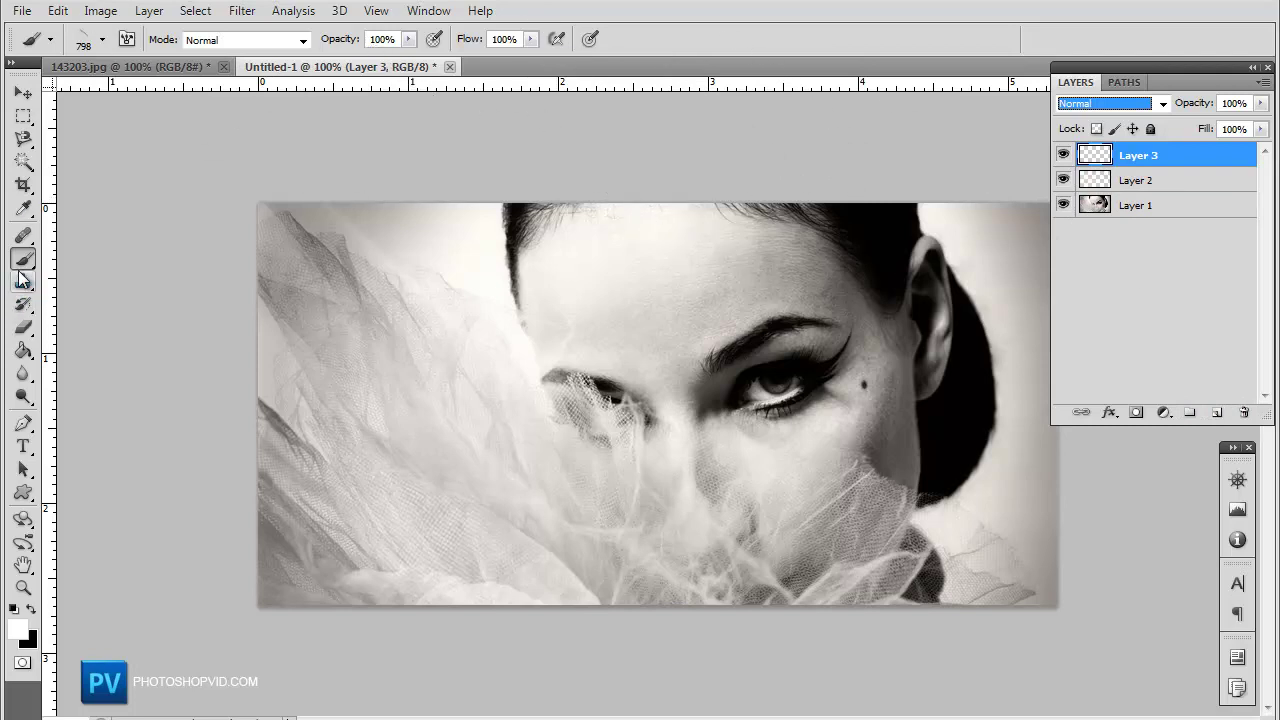
click(121, 45)
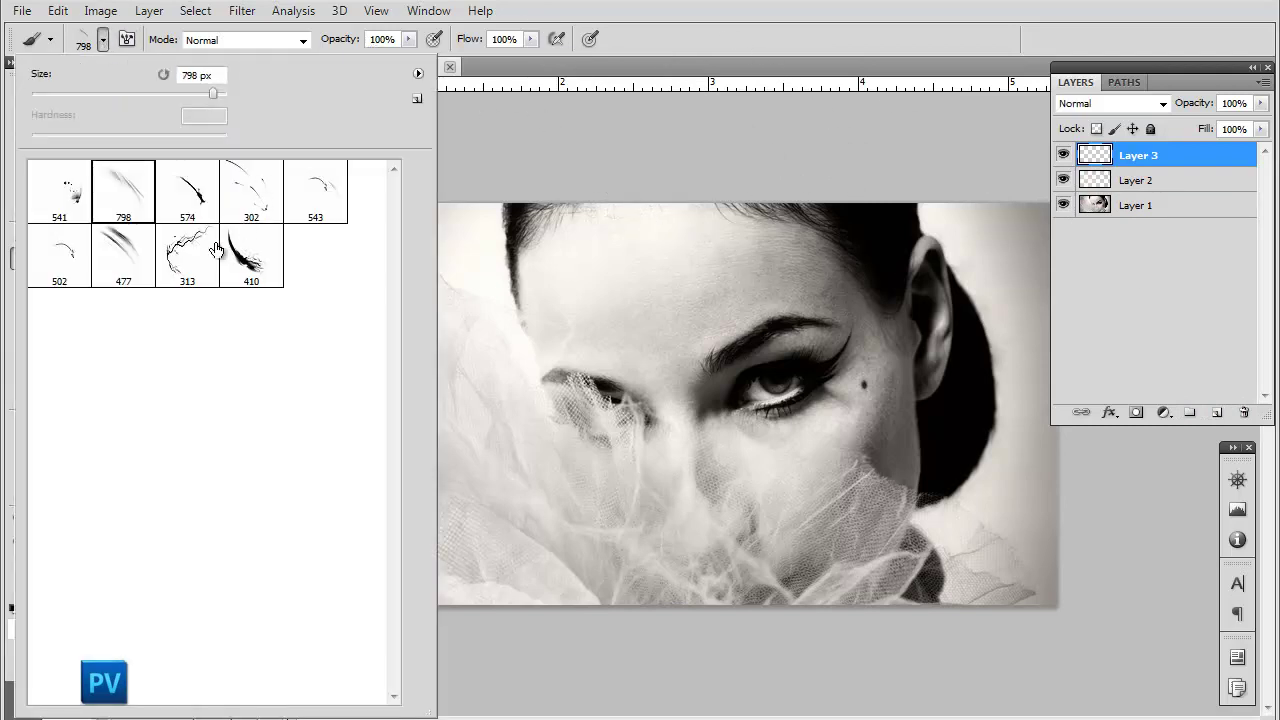
click(246, 272)
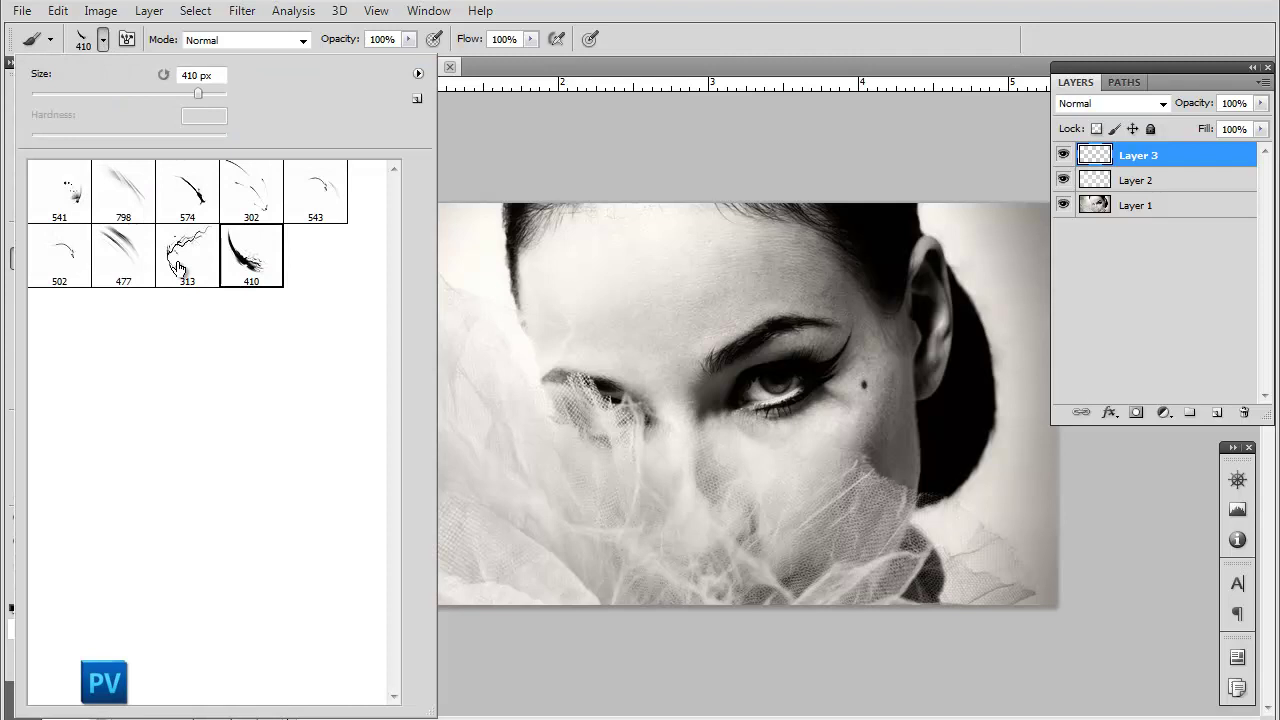
click(208, 213)
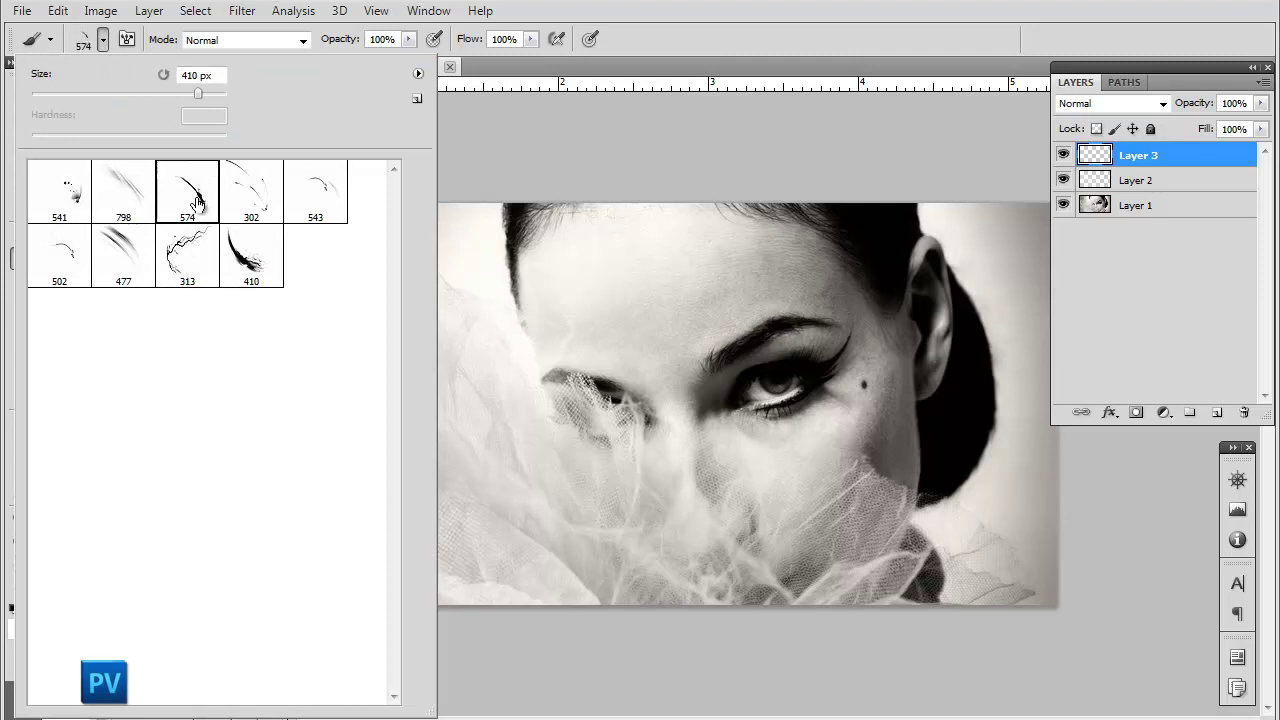
click(264, 270)
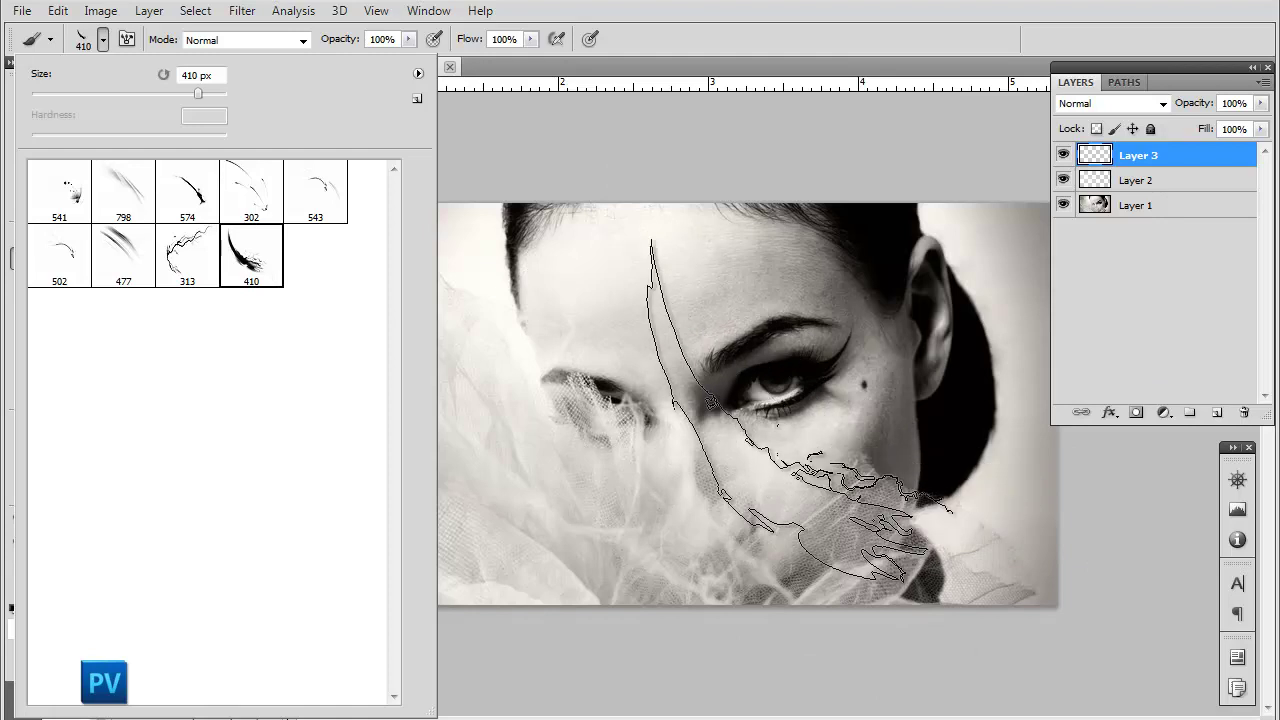
click(778, 395)
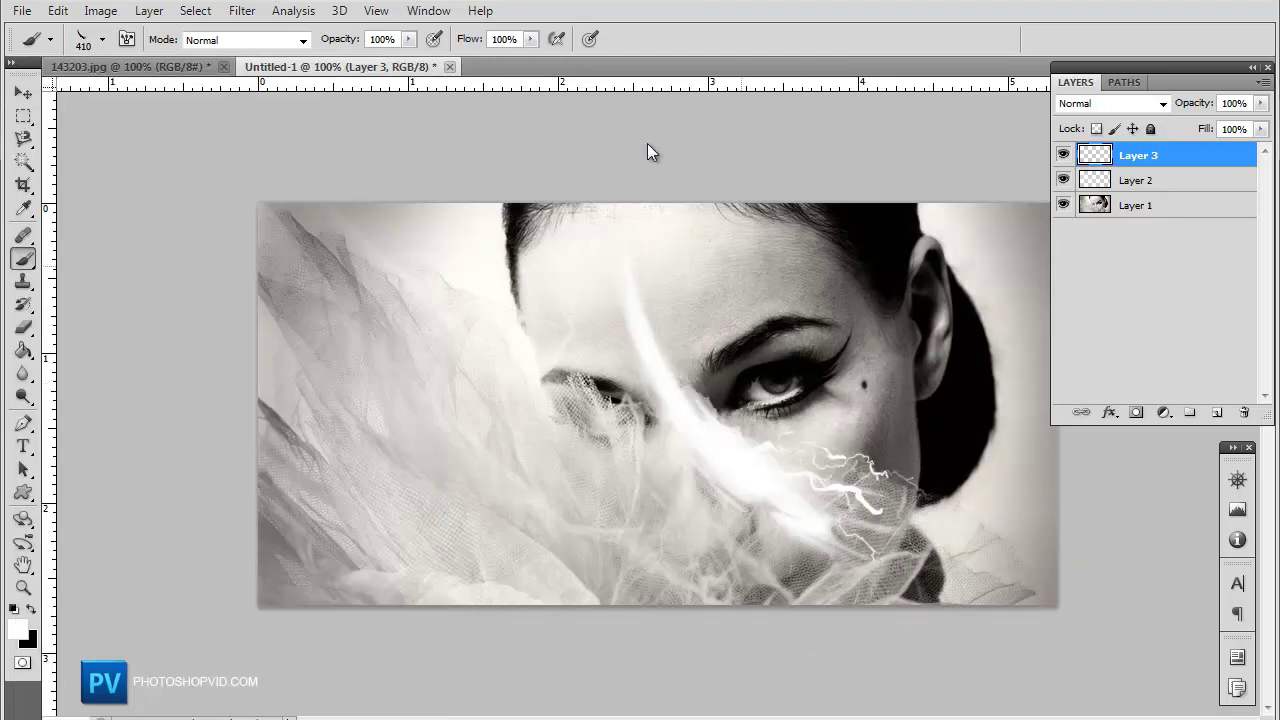
Rotate the white streak near vertical and move it up beside the right eye
click(22, 92)
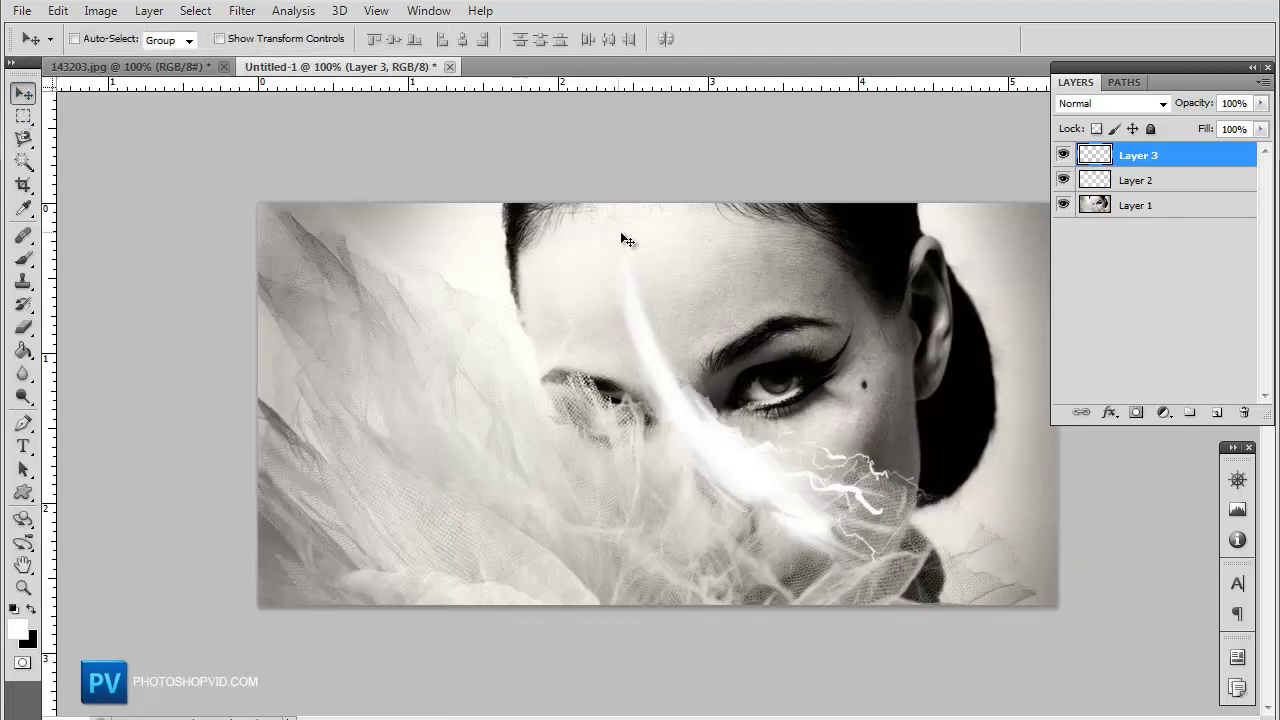
key(ctrl+t)
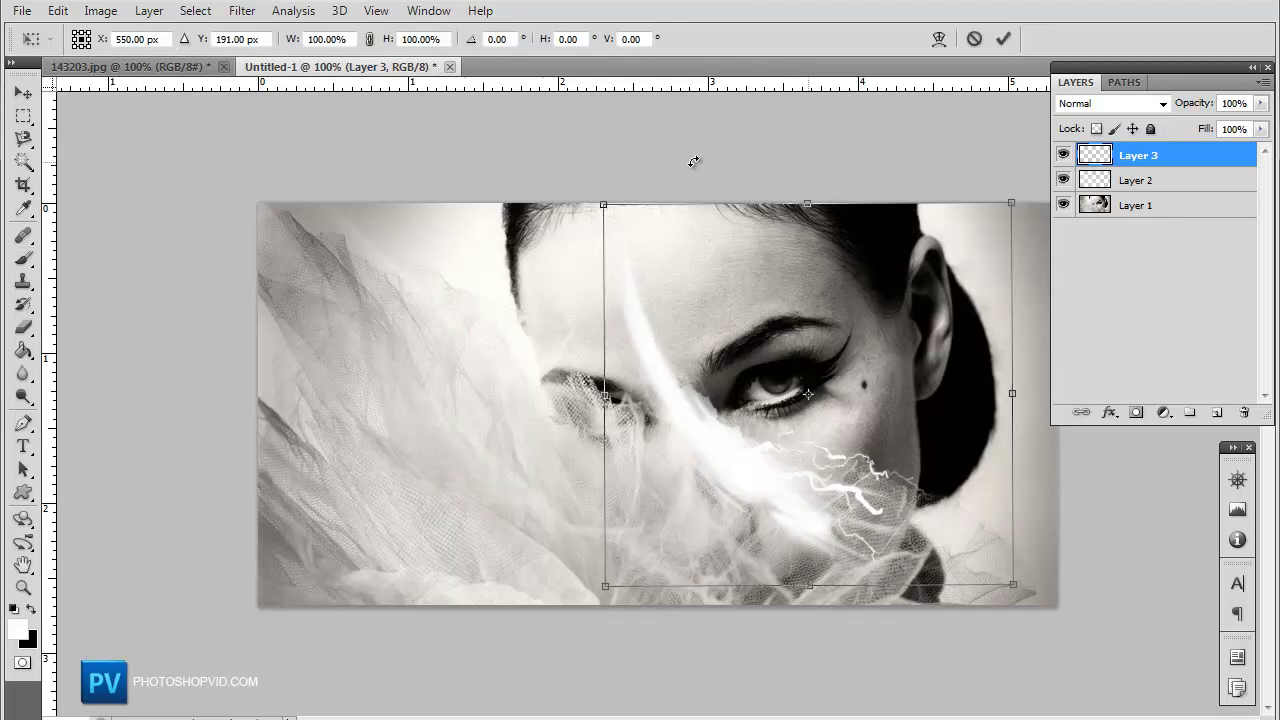
mouse_move(694, 163)
mouse_down()
mouse_move(577, 205)
mouse_move(611, 486)
mouse_move(632, 531)
mouse_up()
mouse_move(920, 402)
mouse_down()
mouse_move(917, 423)
mouse_move(872, 377)
mouse_move(893, 374)
mouse_up()
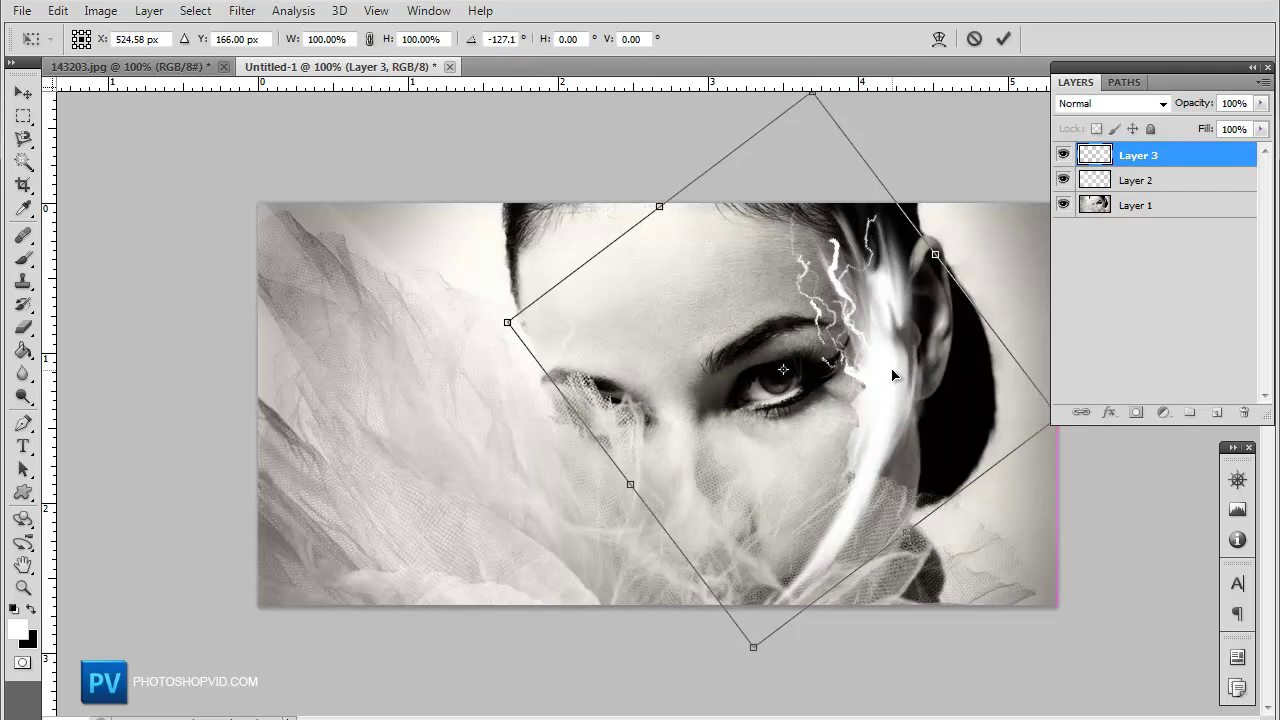
key(Down)
key(Return)
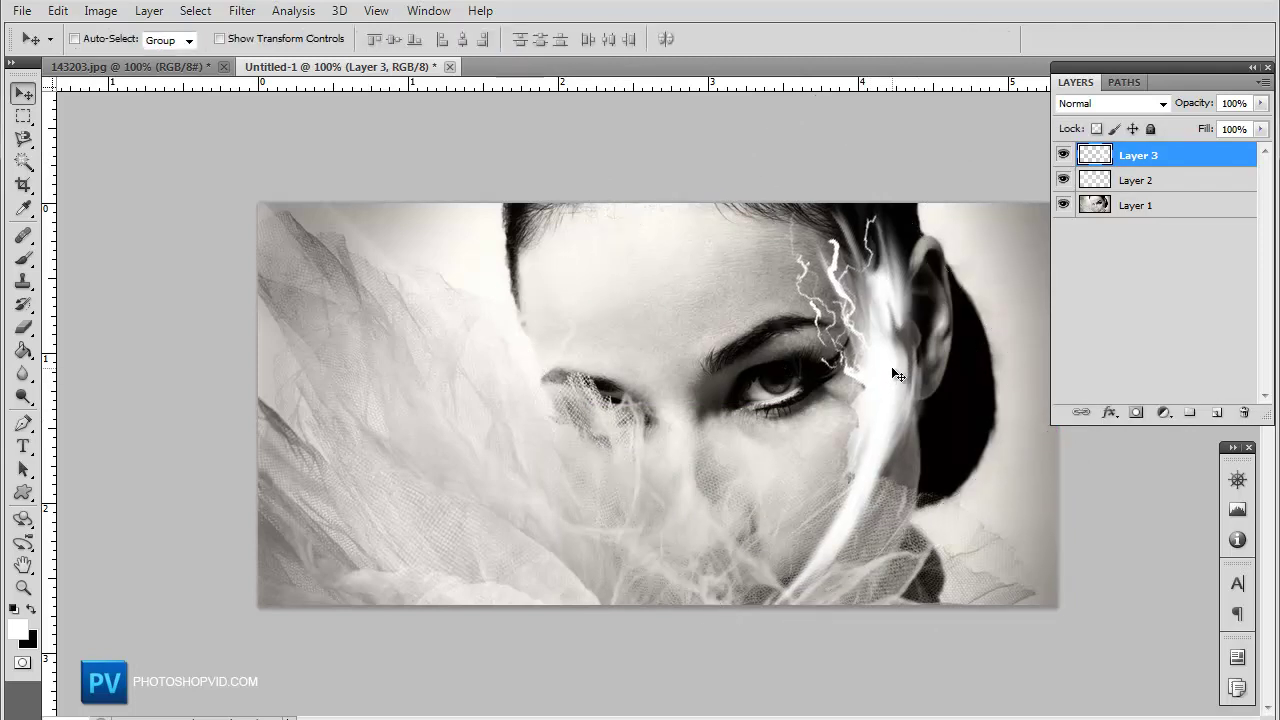
Set Layer 3 to Overlay blending and shift the streak slightly left
click(1140, 104)
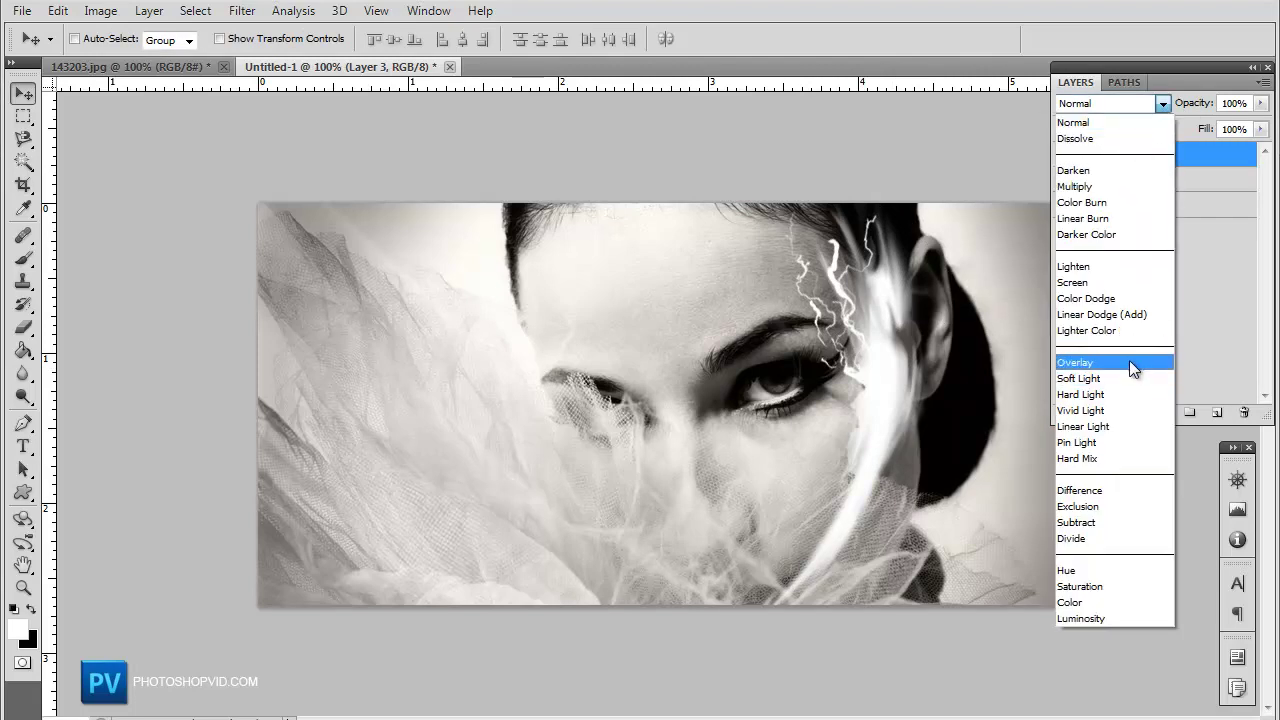
click(1129, 362)
drag(902, 356, 896, 434)
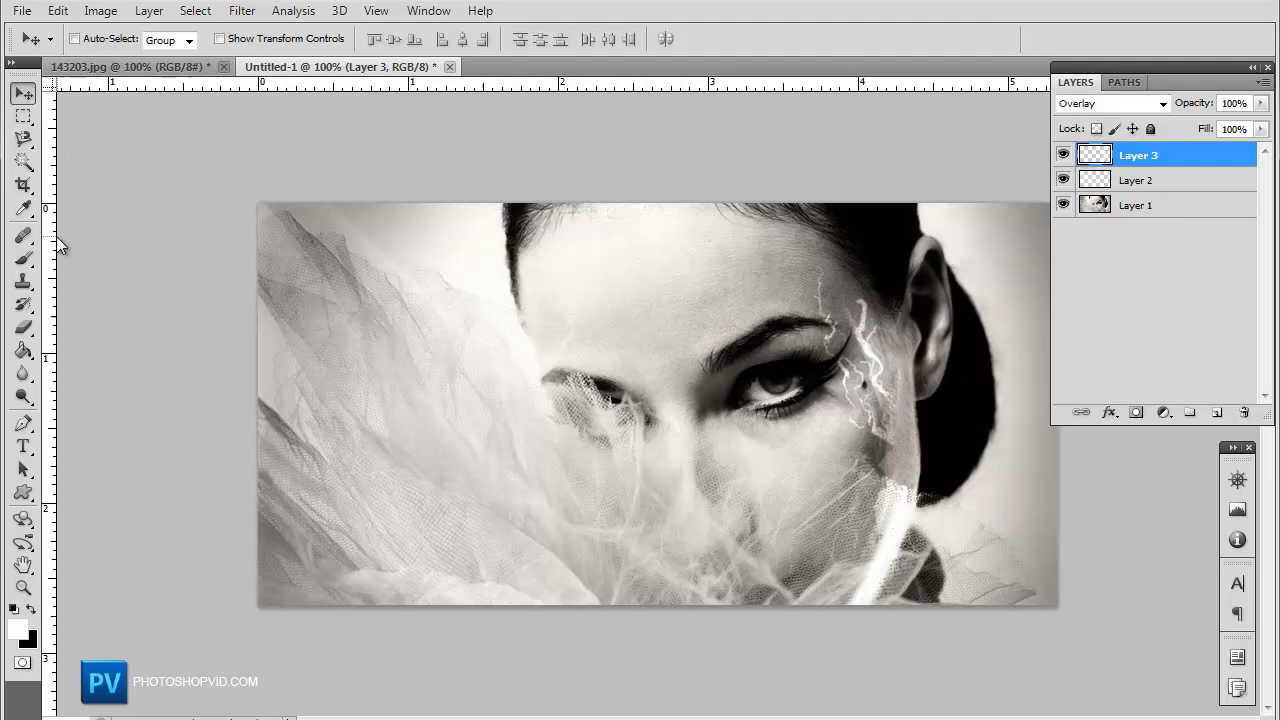
click(23, 259)
Replace the current brush presets with the Trance_Brushes_by_Axeraider70 set
click(101, 40)
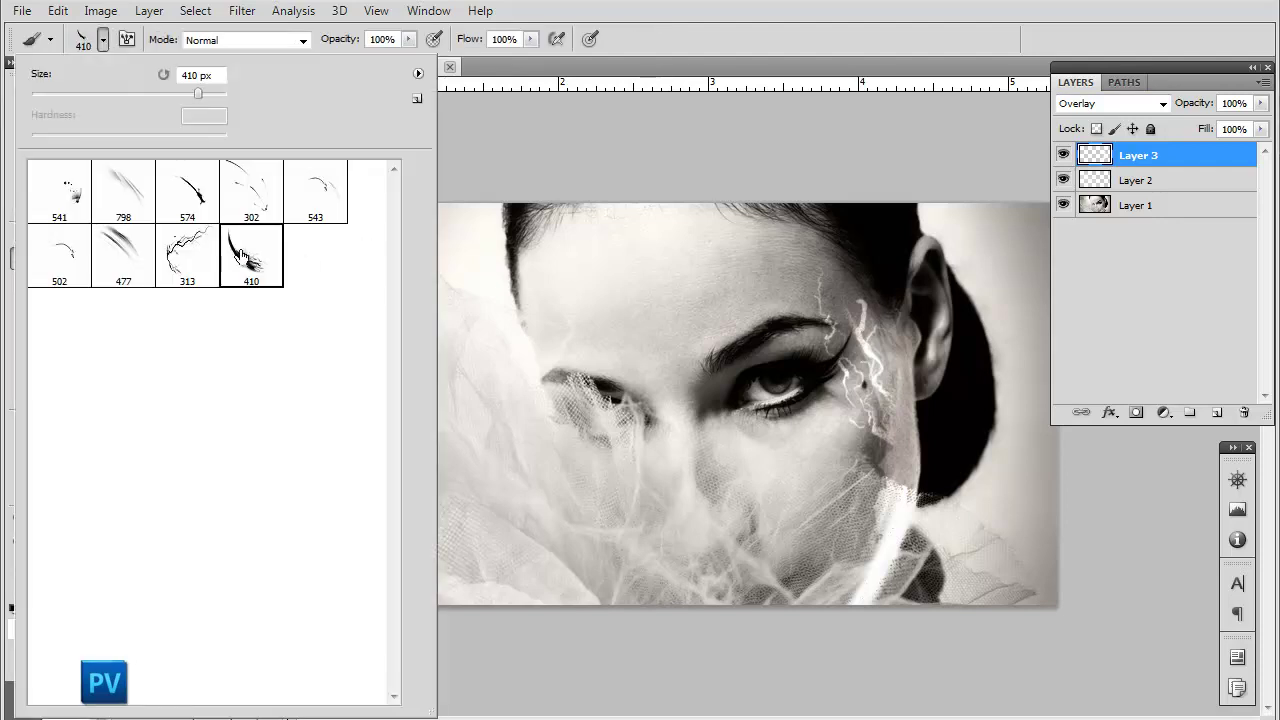
click(416, 73)
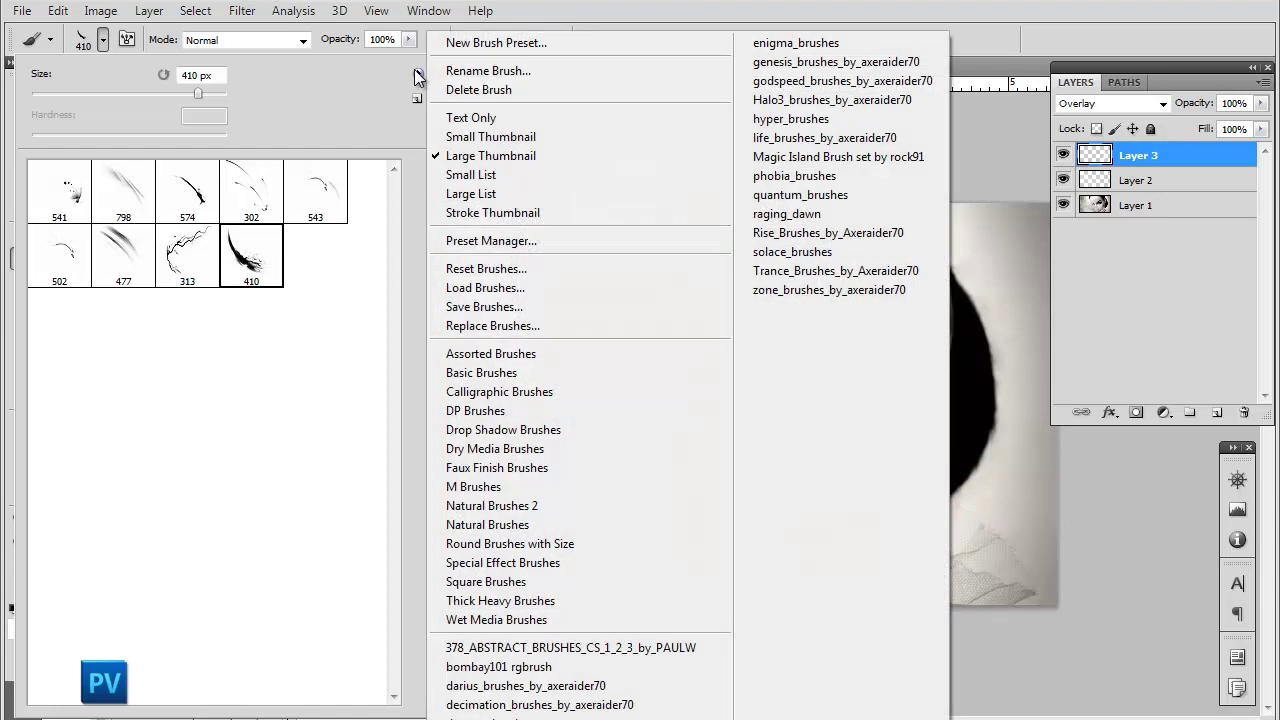
click(822, 278)
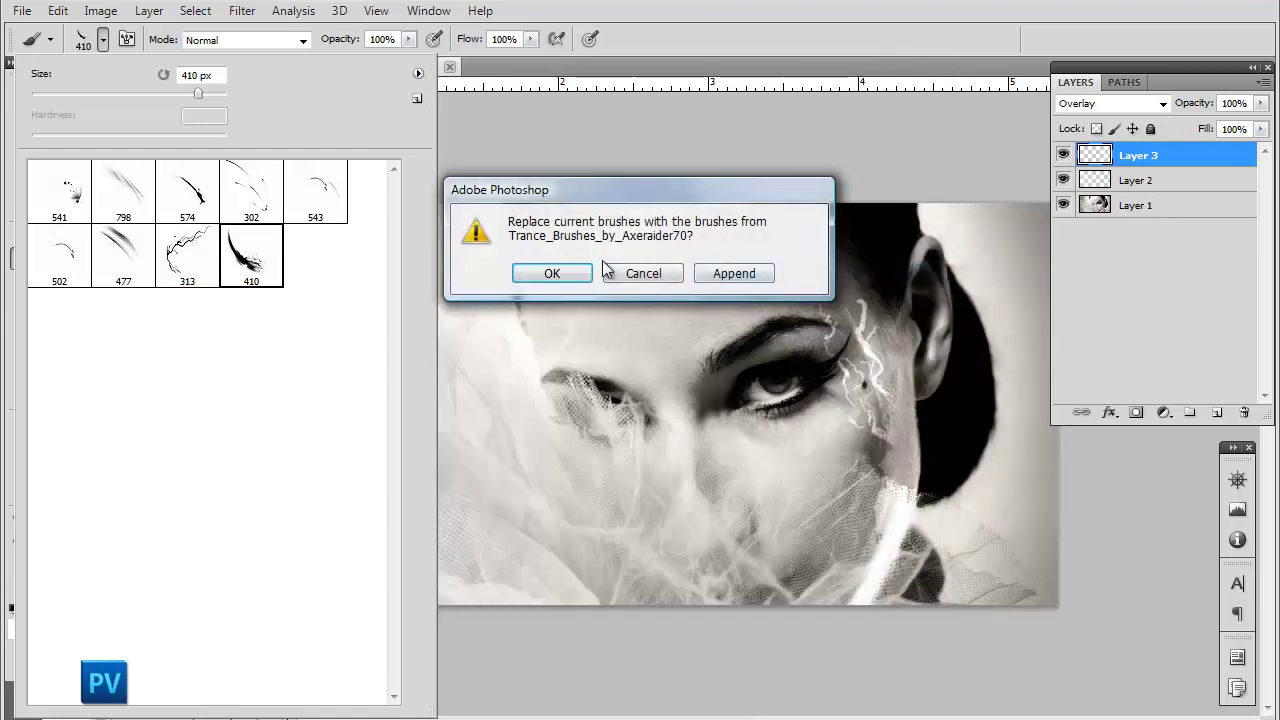
click(530, 271)
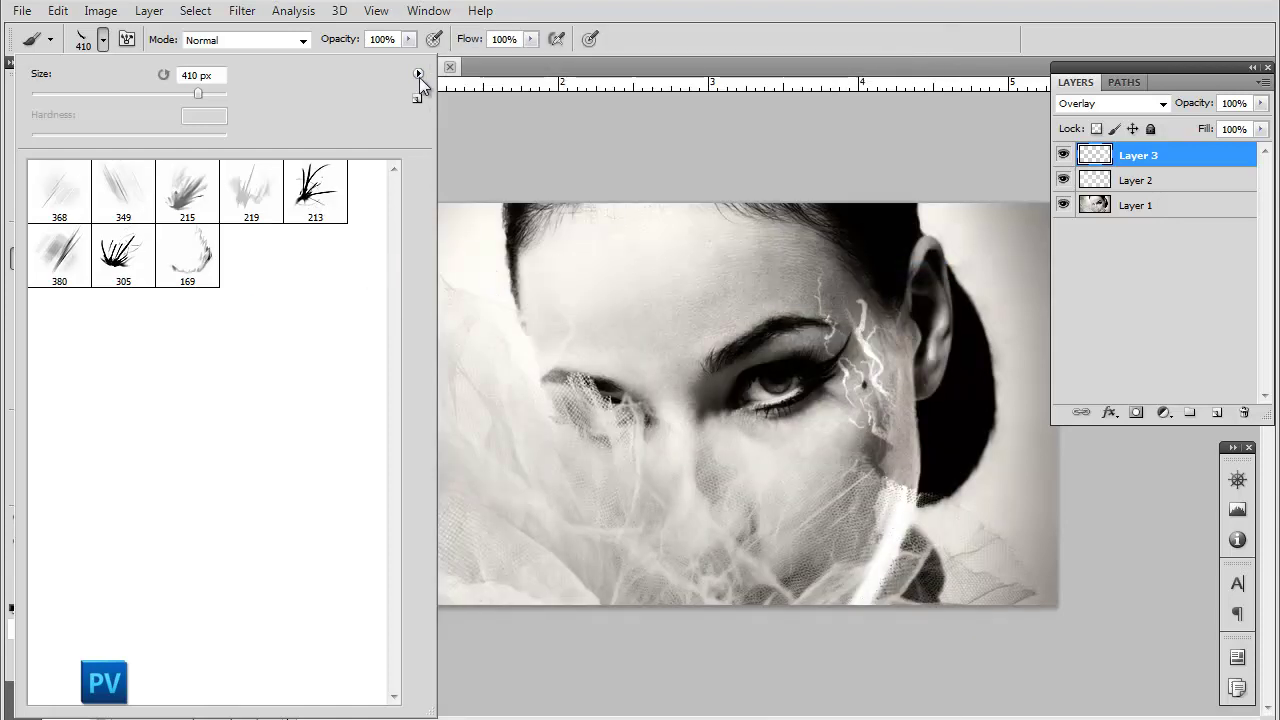
Swap in the life_brushes_by_axeraider70 set and stamp its 462 px wispy brush on the image
click(419, 74)
click(805, 132)
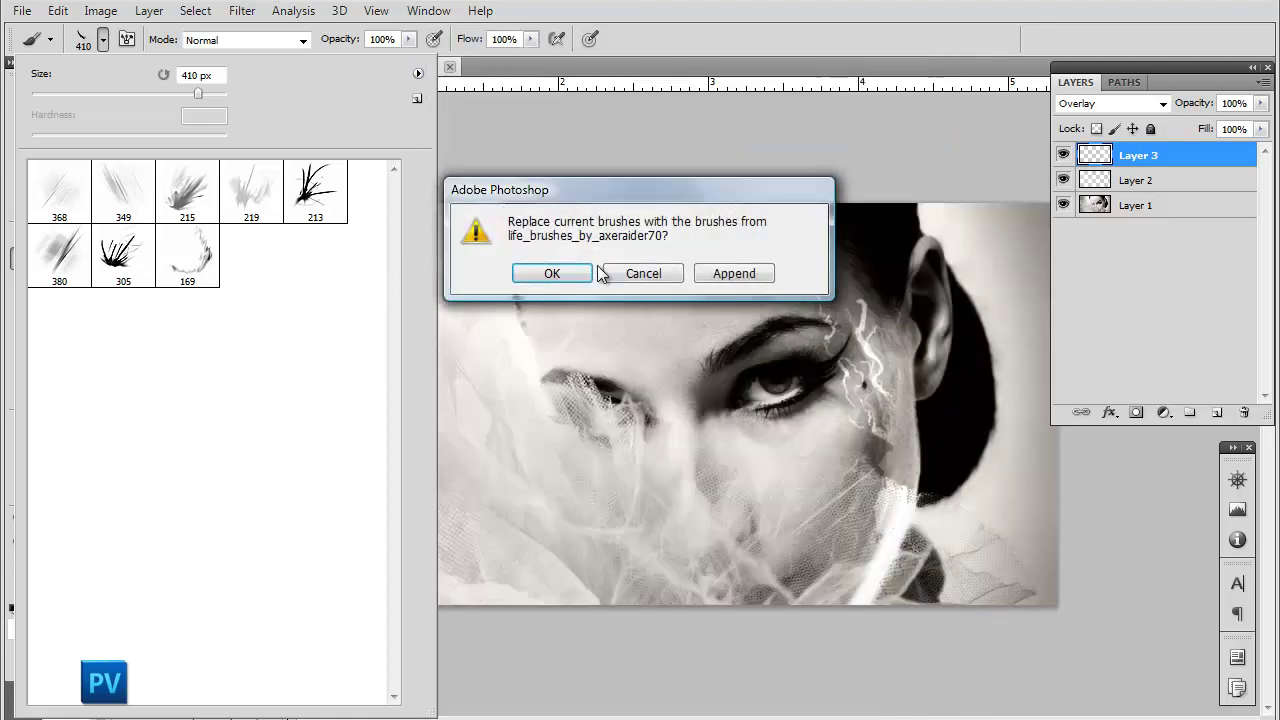
click(556, 273)
click(253, 197)
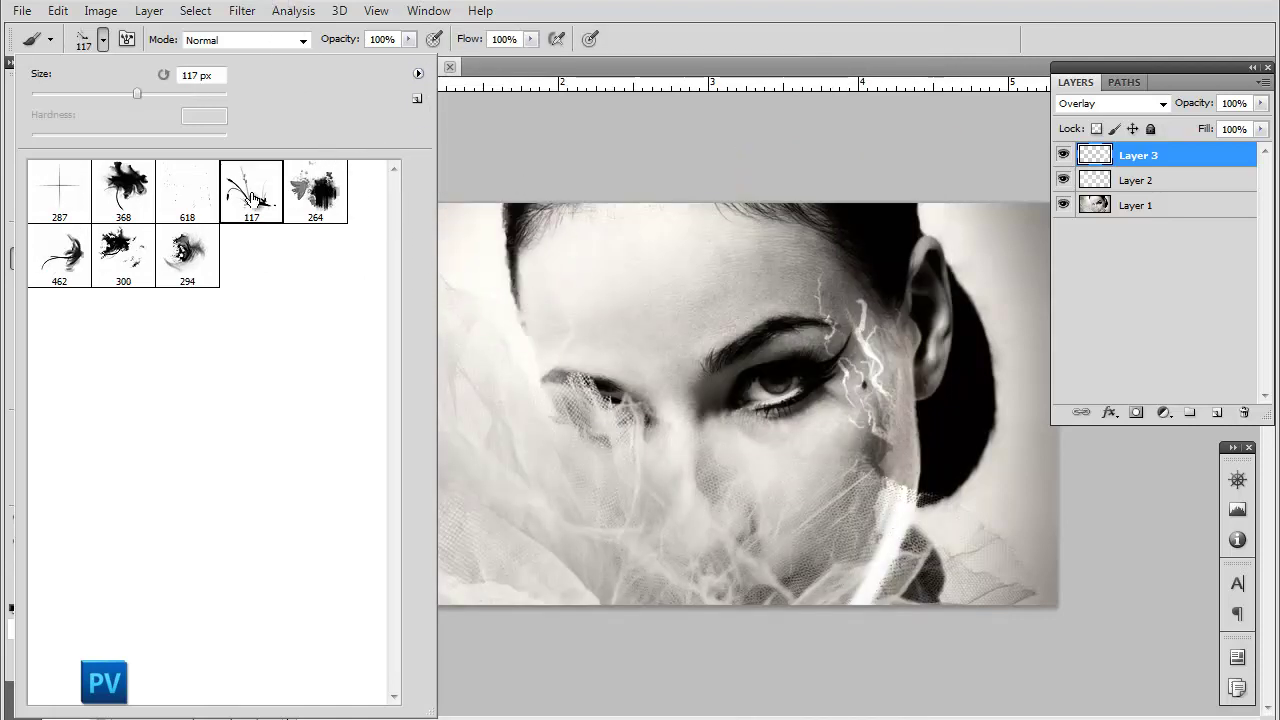
click(60, 255)
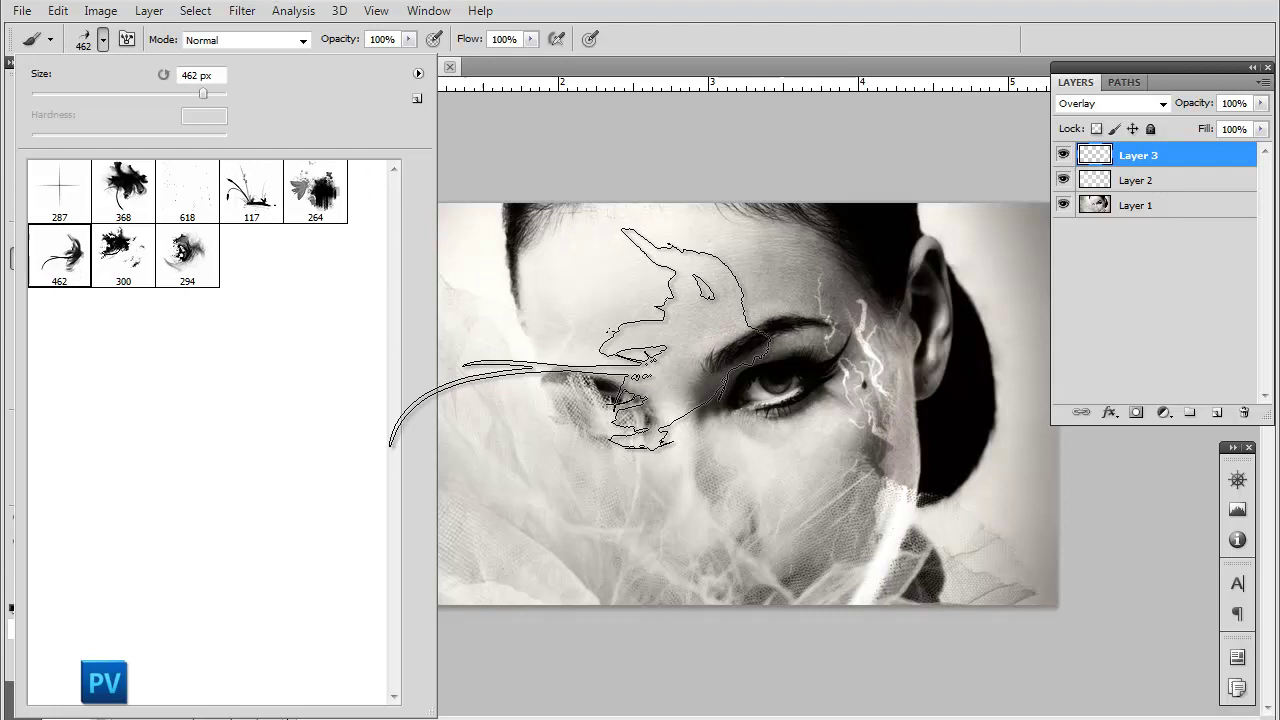
key(Return)
click(562, 552)
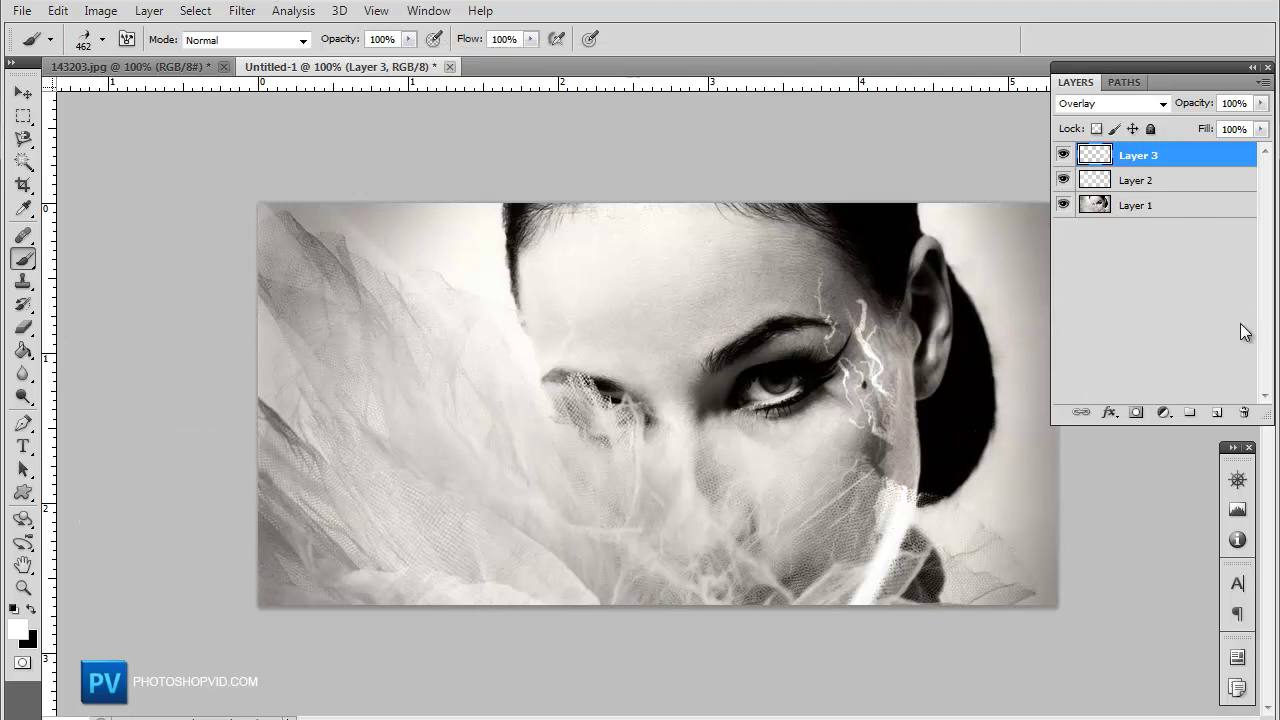
On new Layer 4, stamp a white wisp at the lower left and move it up-left
click(1214, 414)
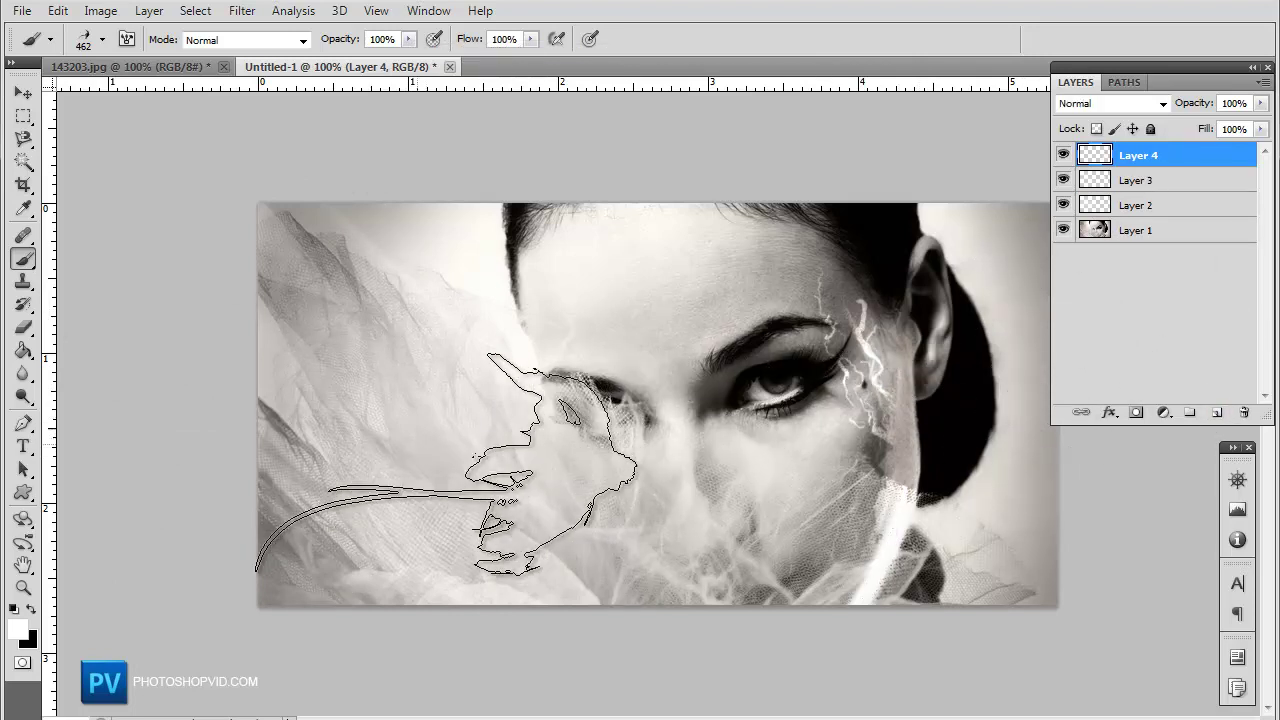
click(455, 440)
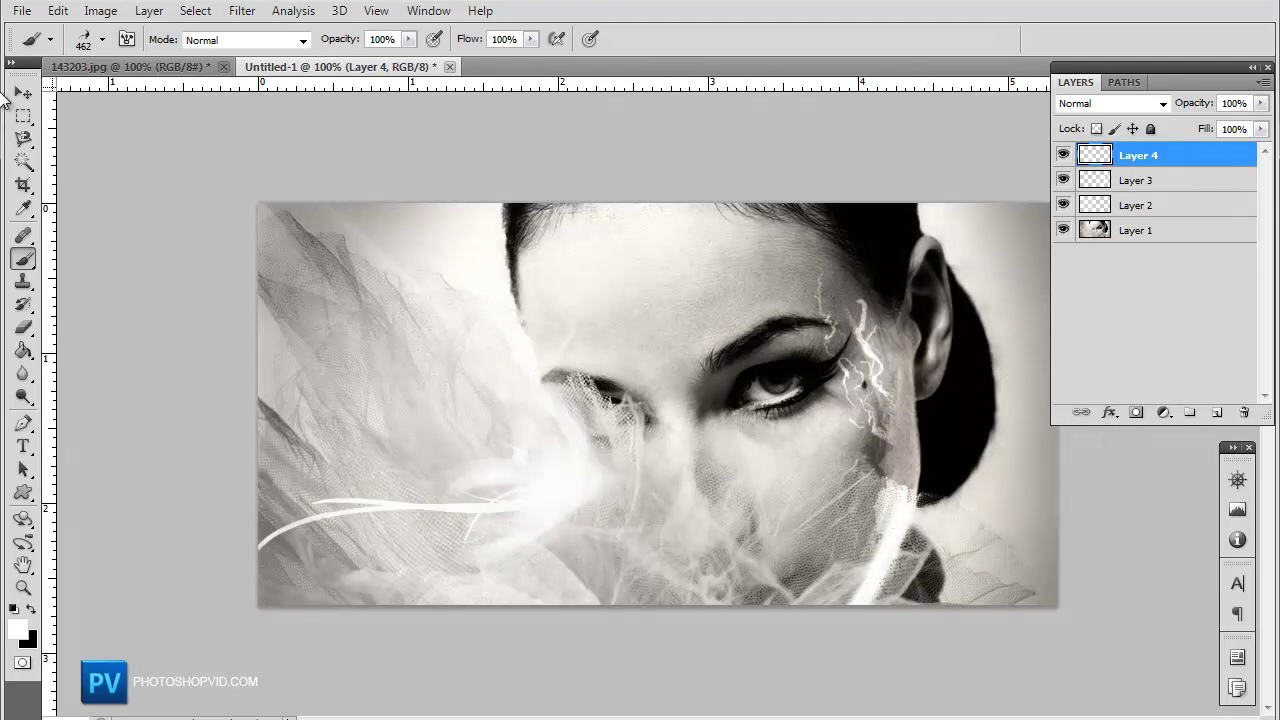
click(14, 94)
drag(452, 498, 392, 418)
Rotate the wisp about 68° and settle it into the lower-left corner
key(ctrl+t)
drag(436, 149, 578, 358)
drag(396, 436, 417, 452)
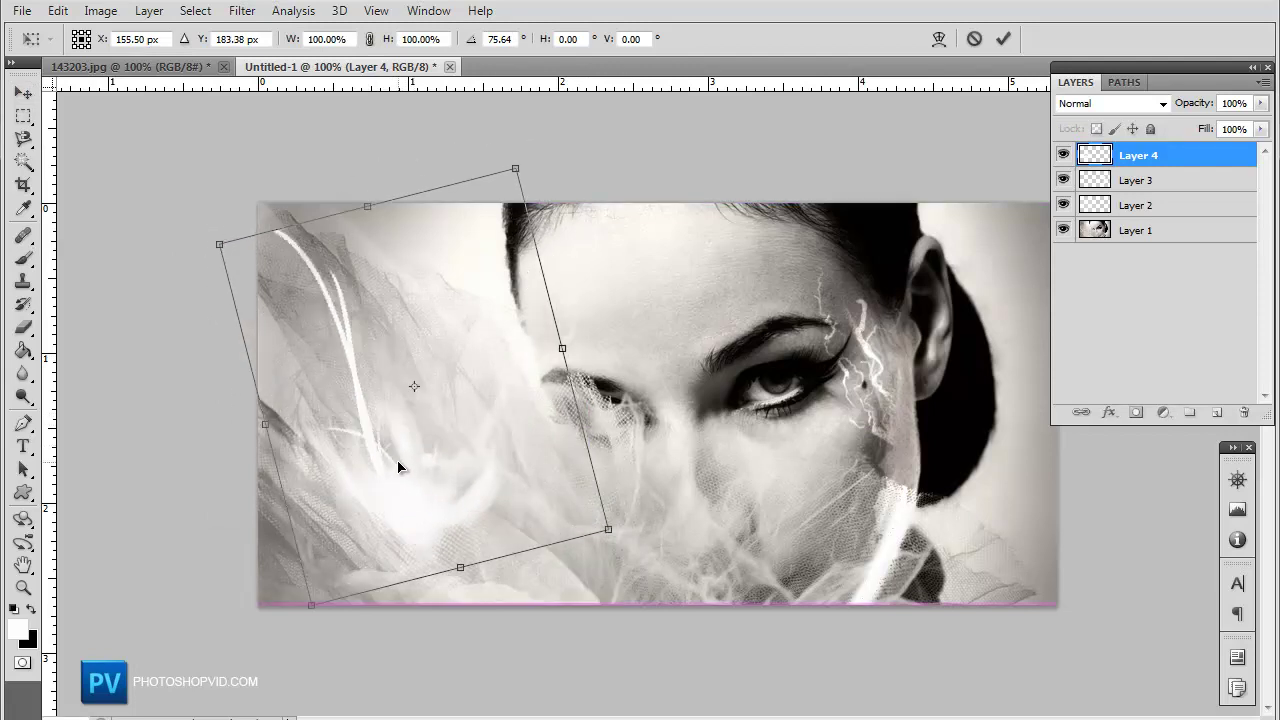
drag(585, 363, 603, 301)
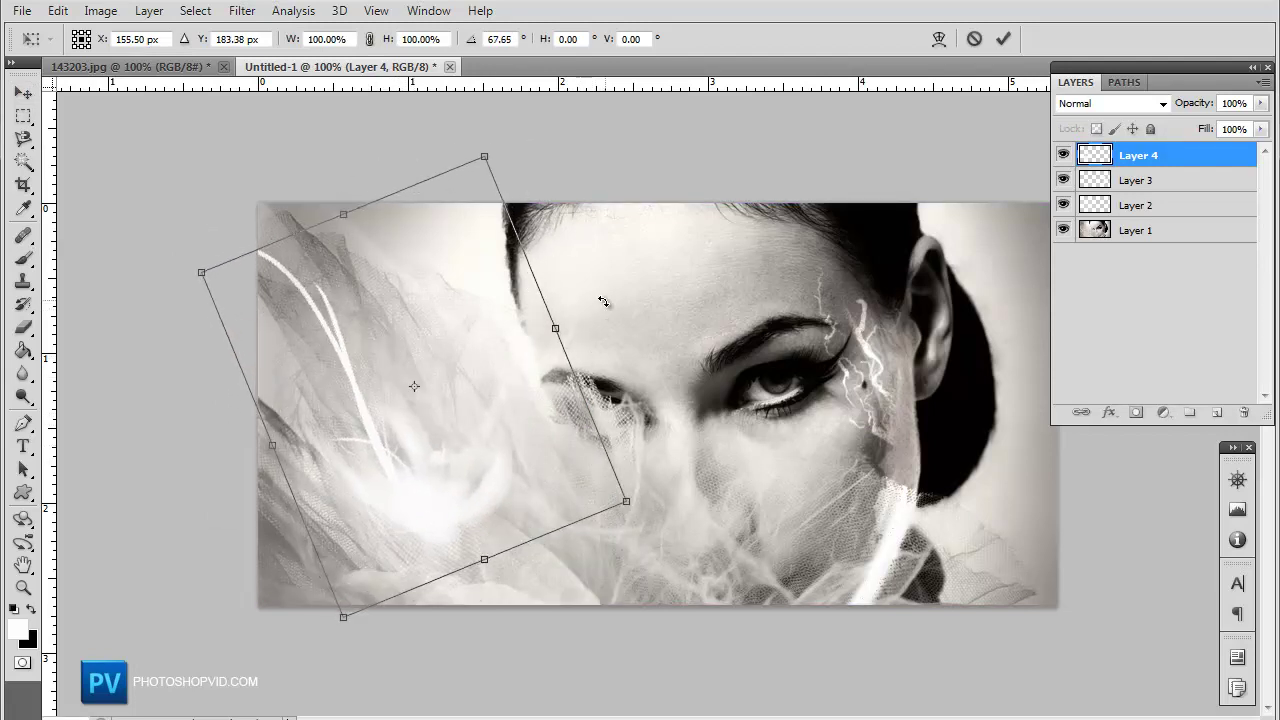
drag(487, 452, 506, 678)
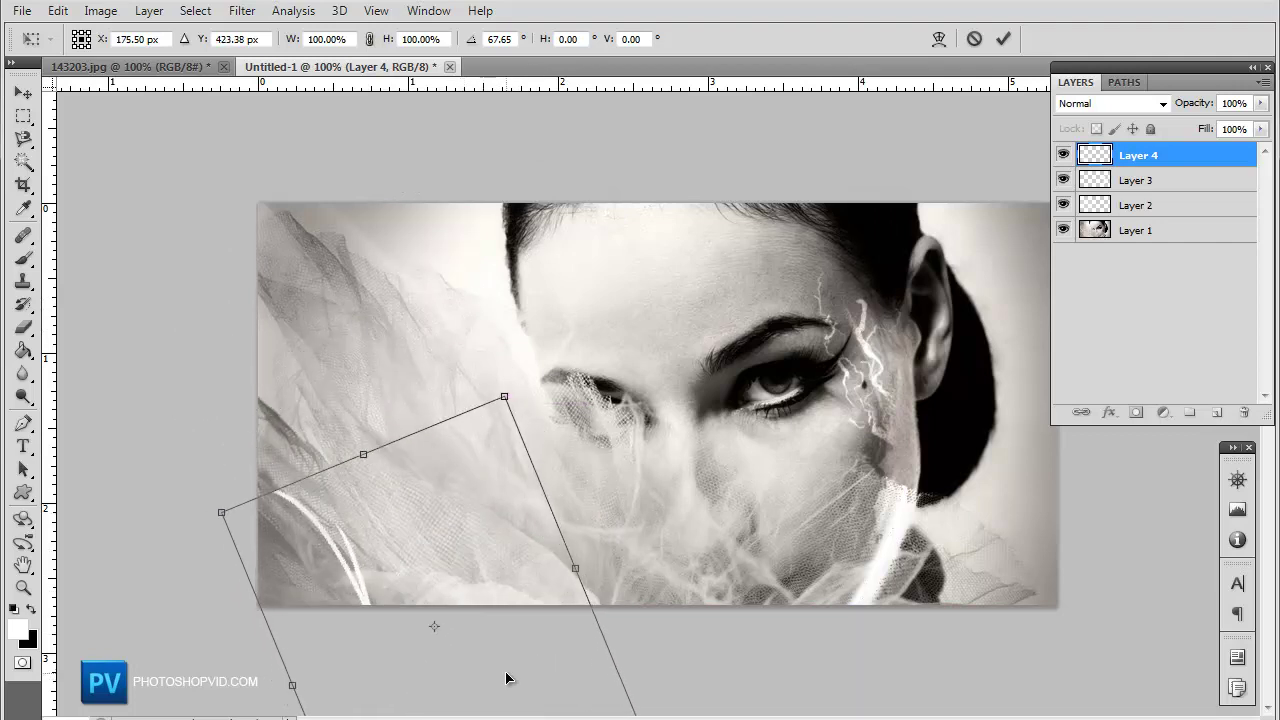
key(Return)
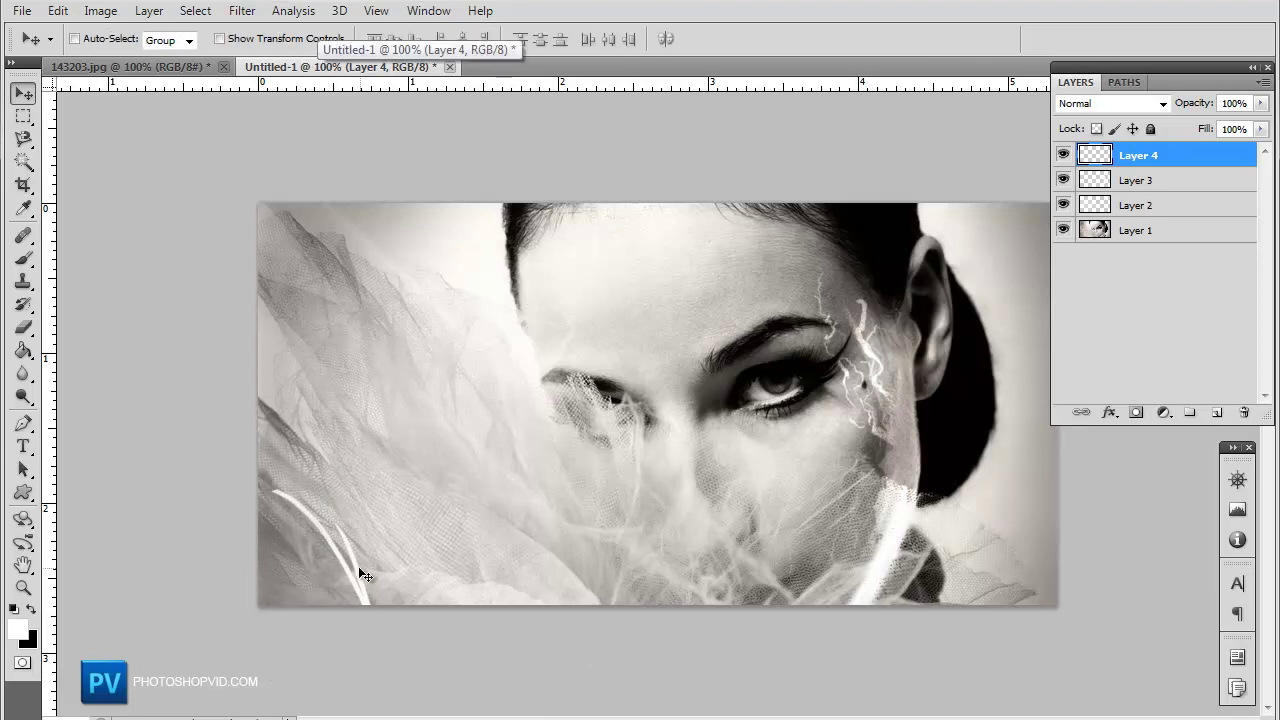
Shift the wisp about 25 px left and select the 287 px cross brush
drag(358, 566, 330, 558)
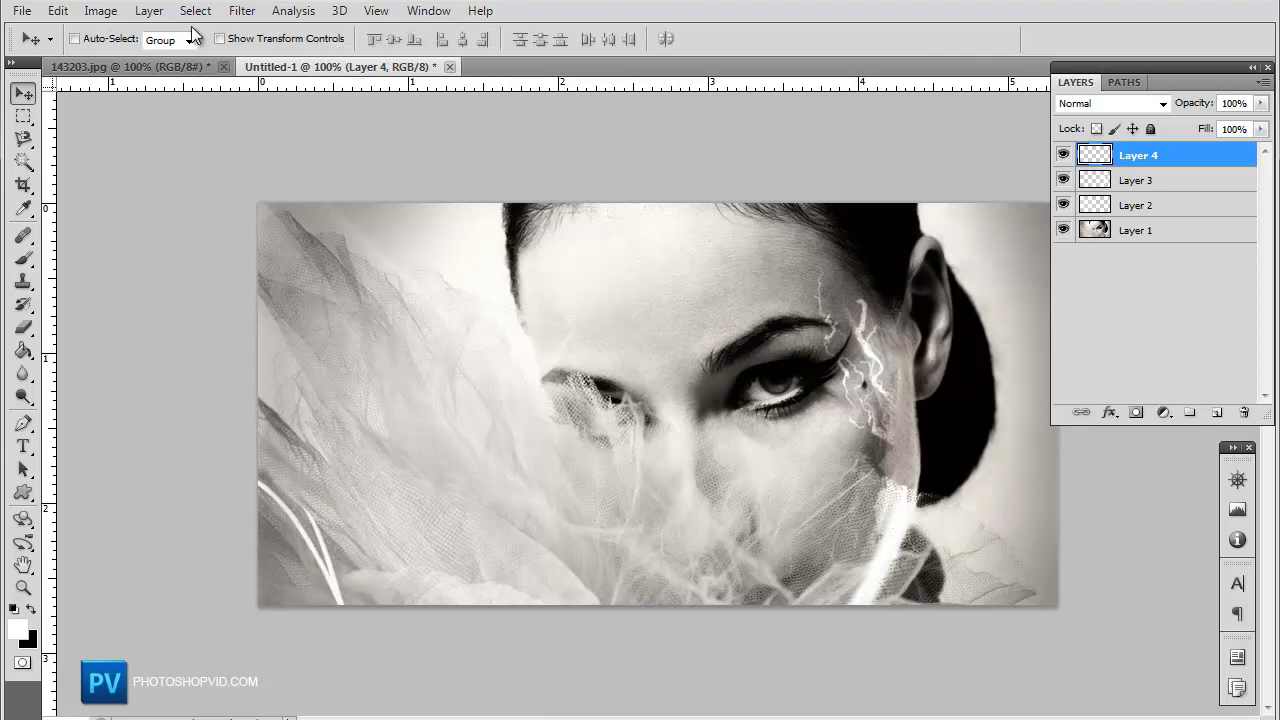
click(23, 258)
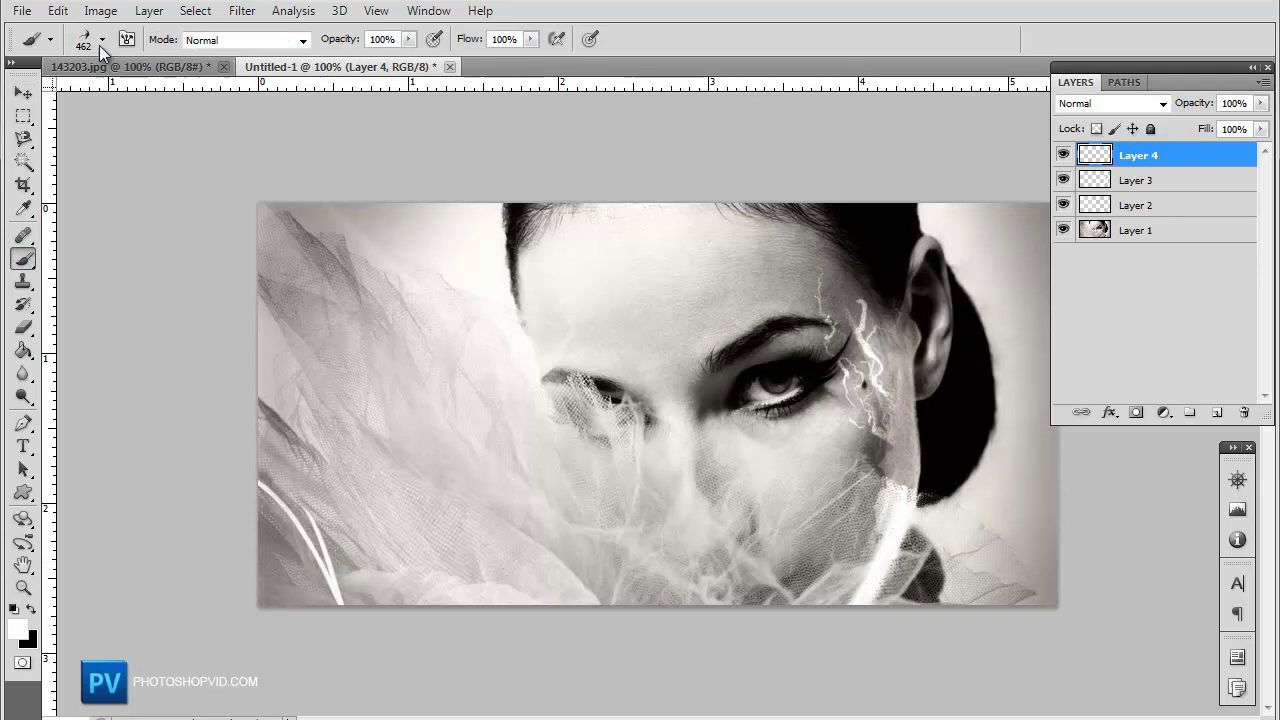
click(103, 41)
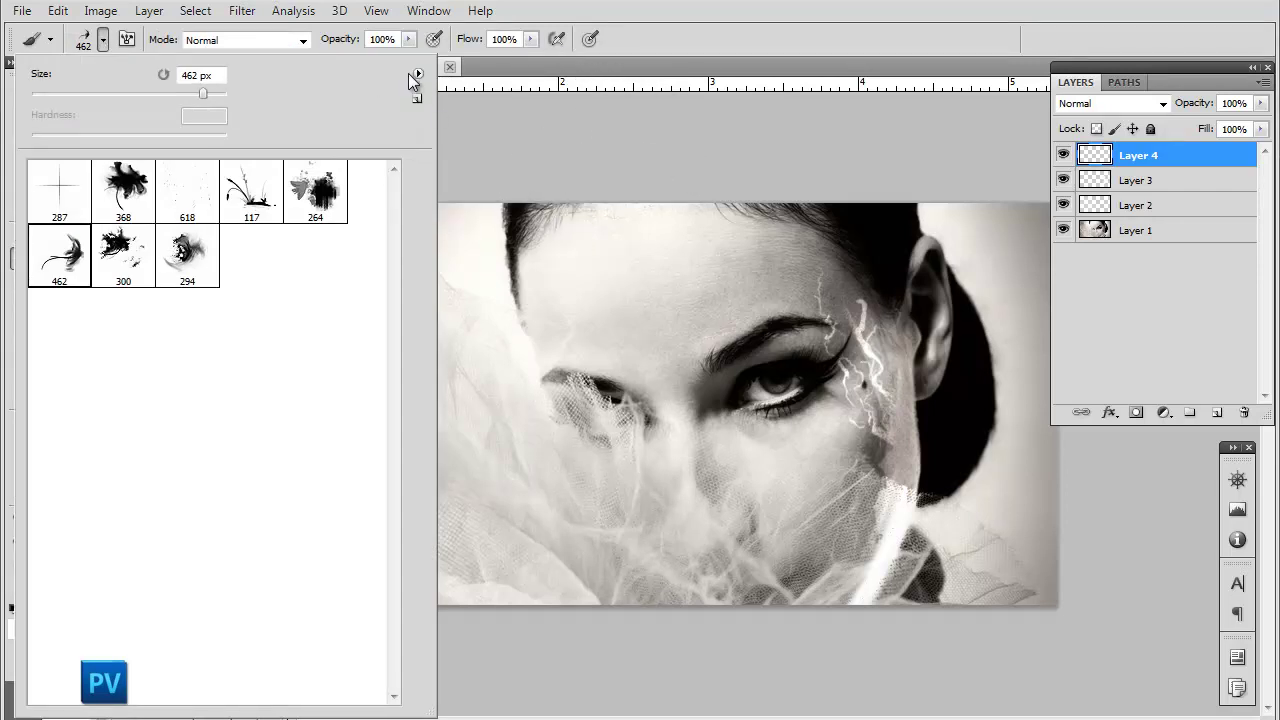
click(418, 73)
click(66, 190)
click(66, 190)
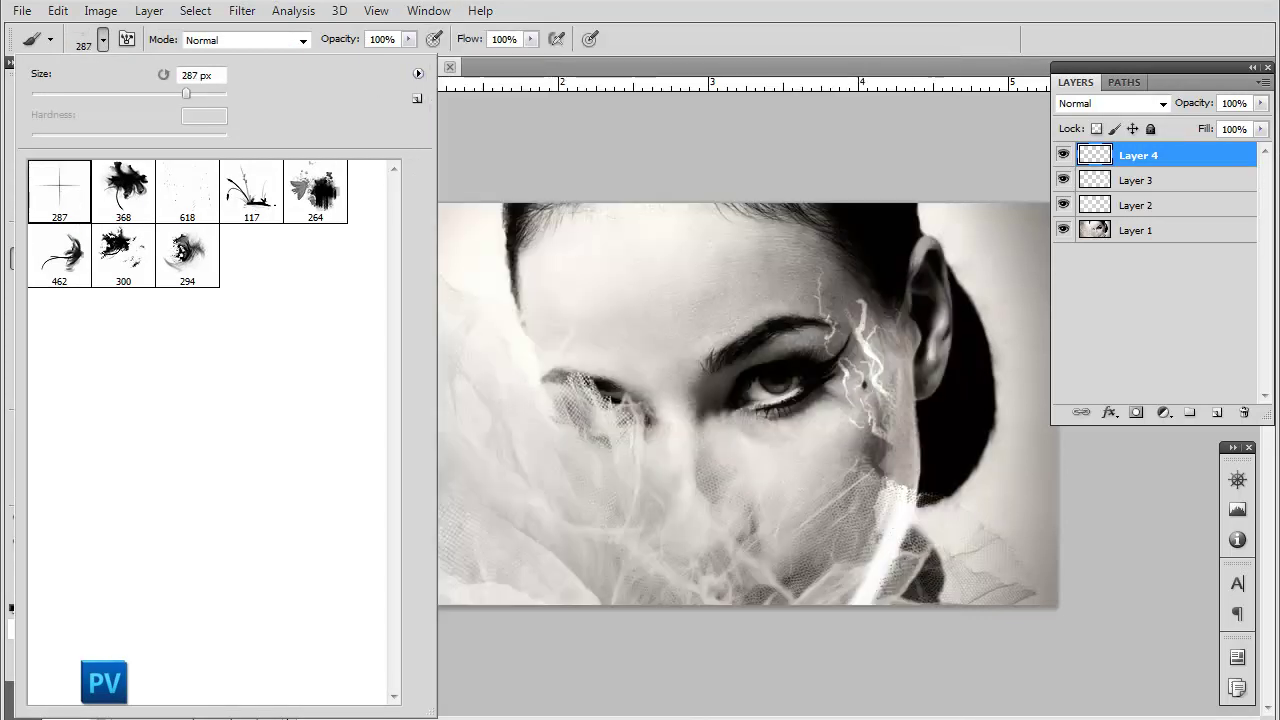
key(Return)
Test cross stamps at the top-left and over the eye, and try Overlay blending, undoing each
click(401, 245)
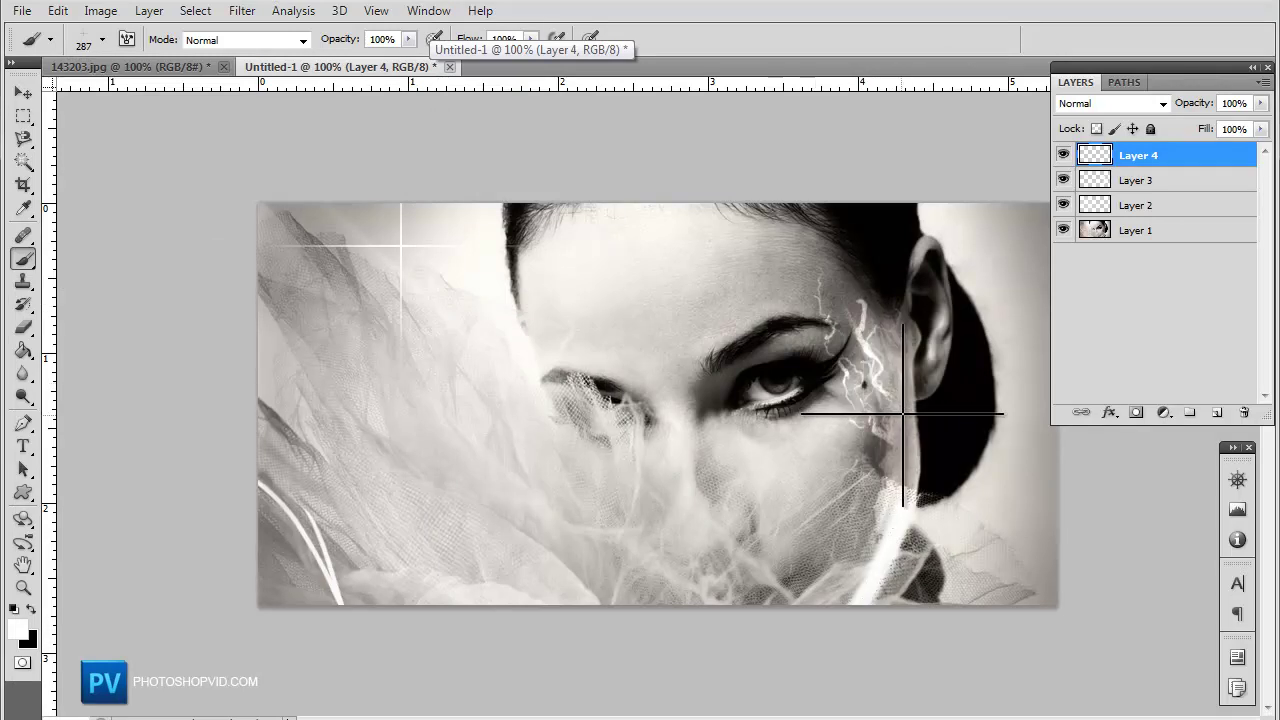
key(ctrl+z)
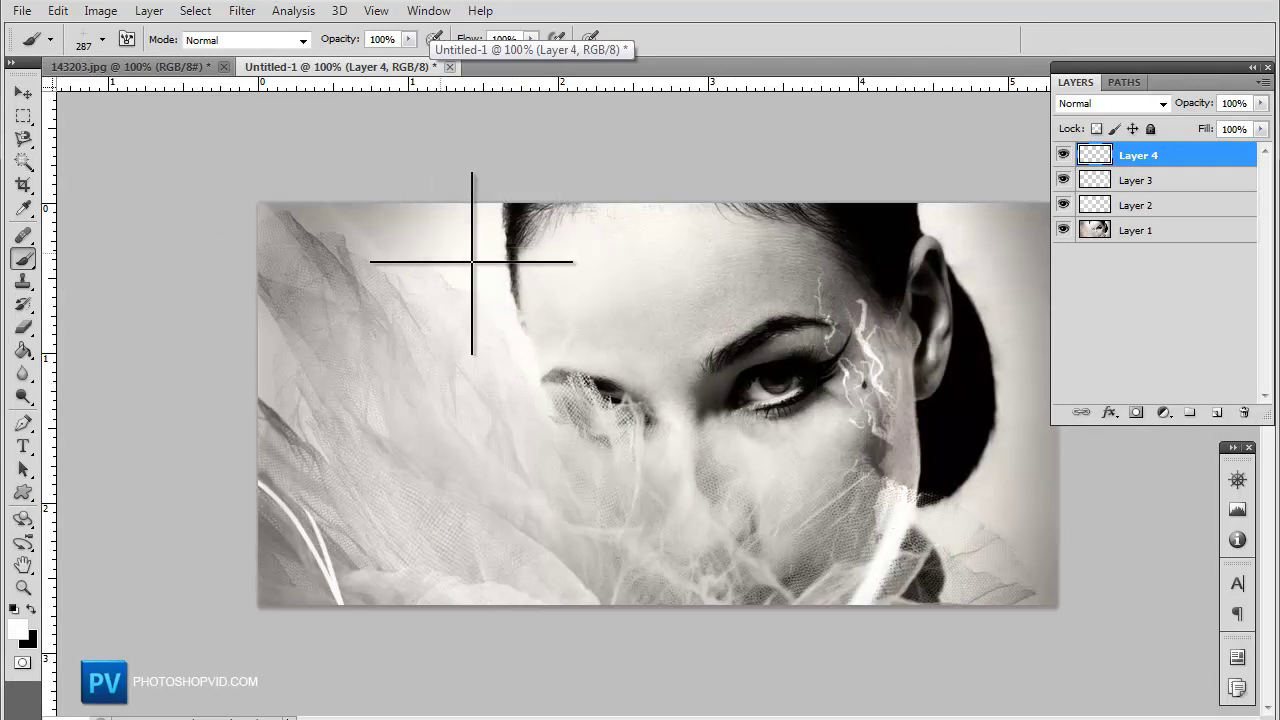
click(773, 381)
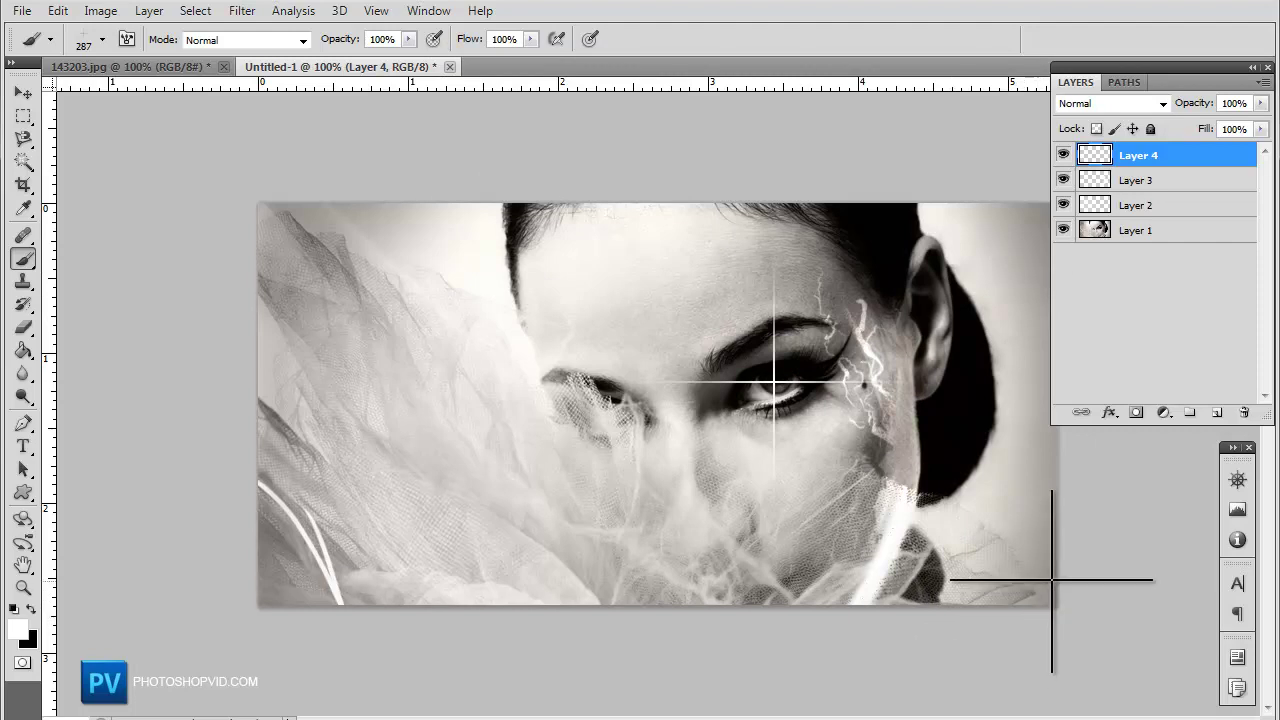
click(1111, 102)
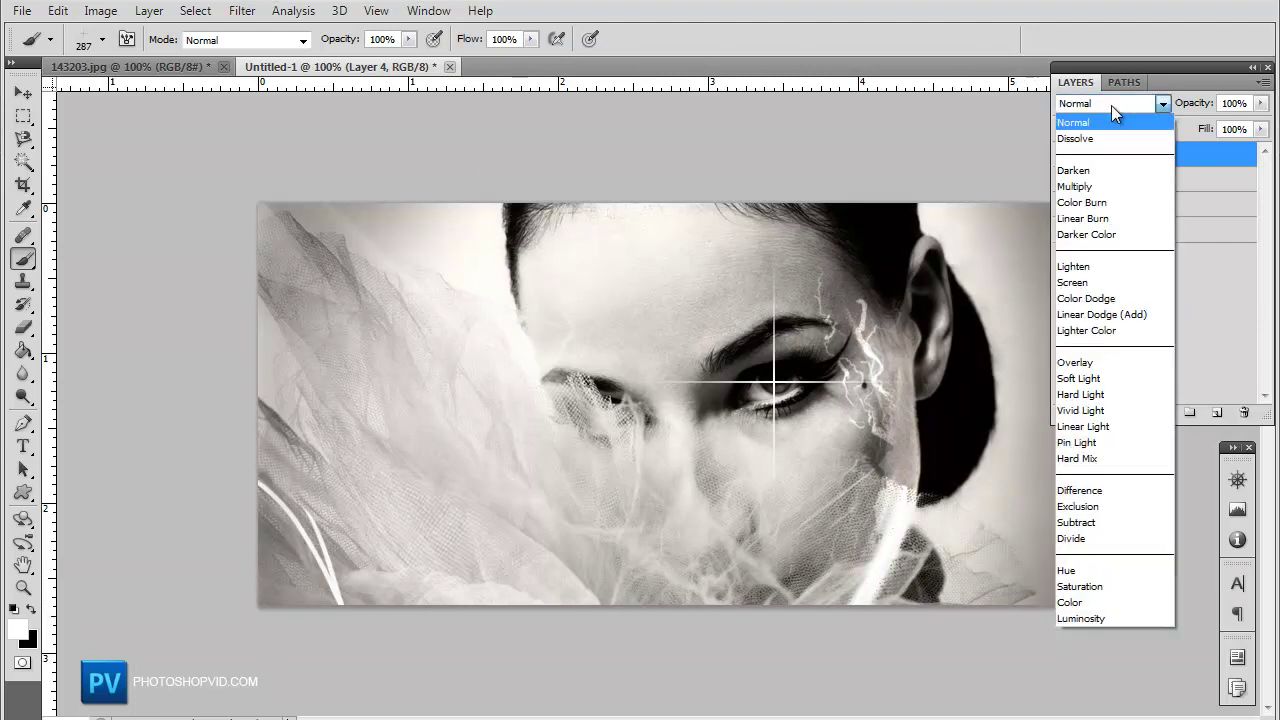
click(1094, 364)
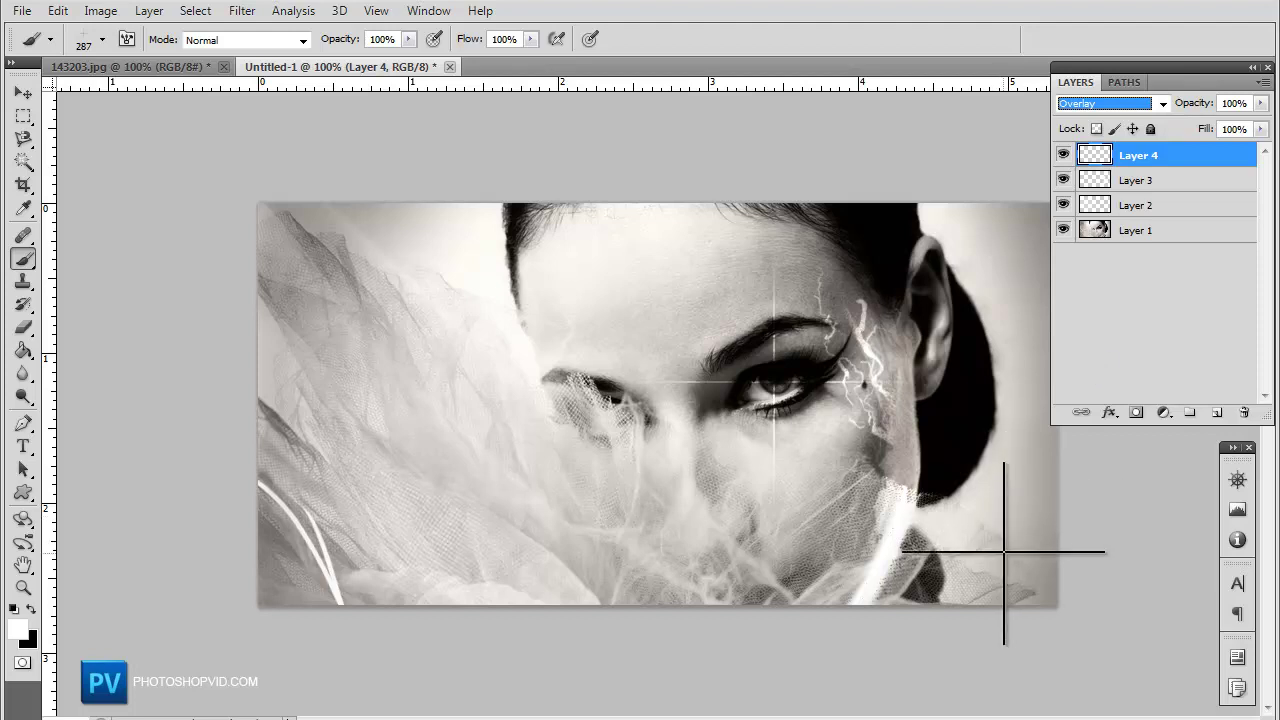
key(shift+alt+n)
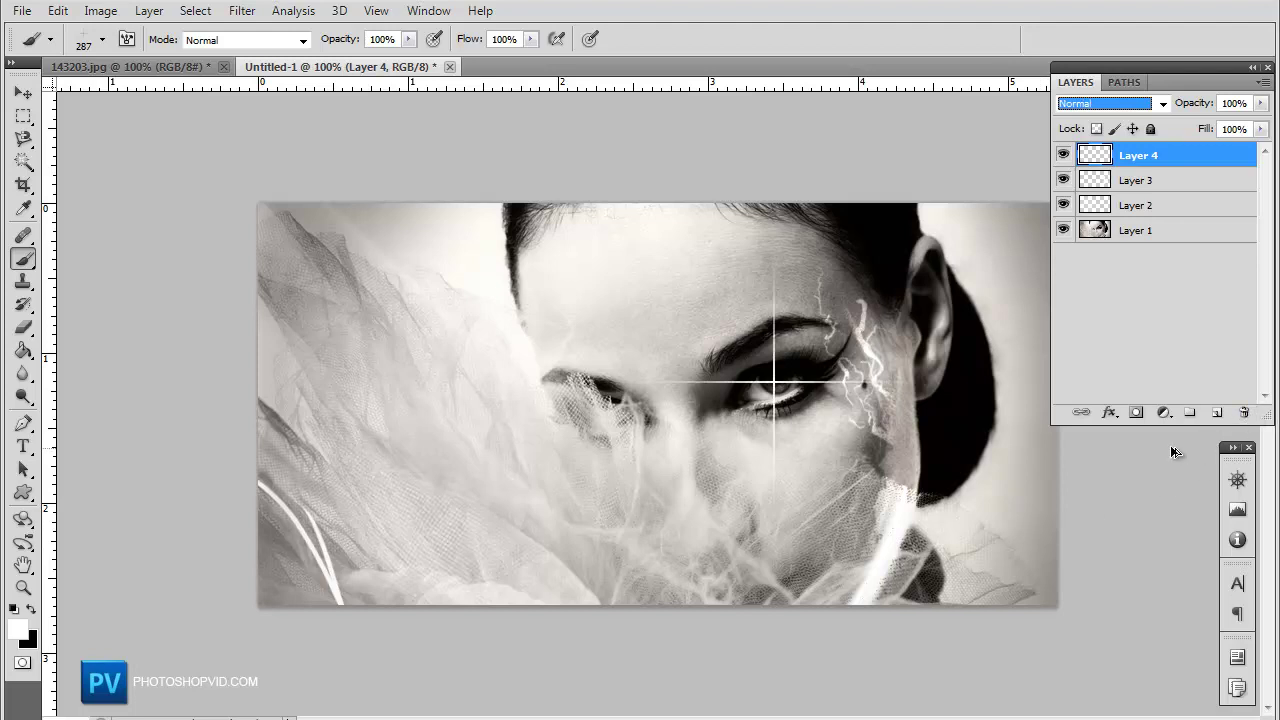
key(ctrl+z)
Stamp white crosses on Layer 4's lower right, undoing and restamping the misplaced ones
click(1007, 550)
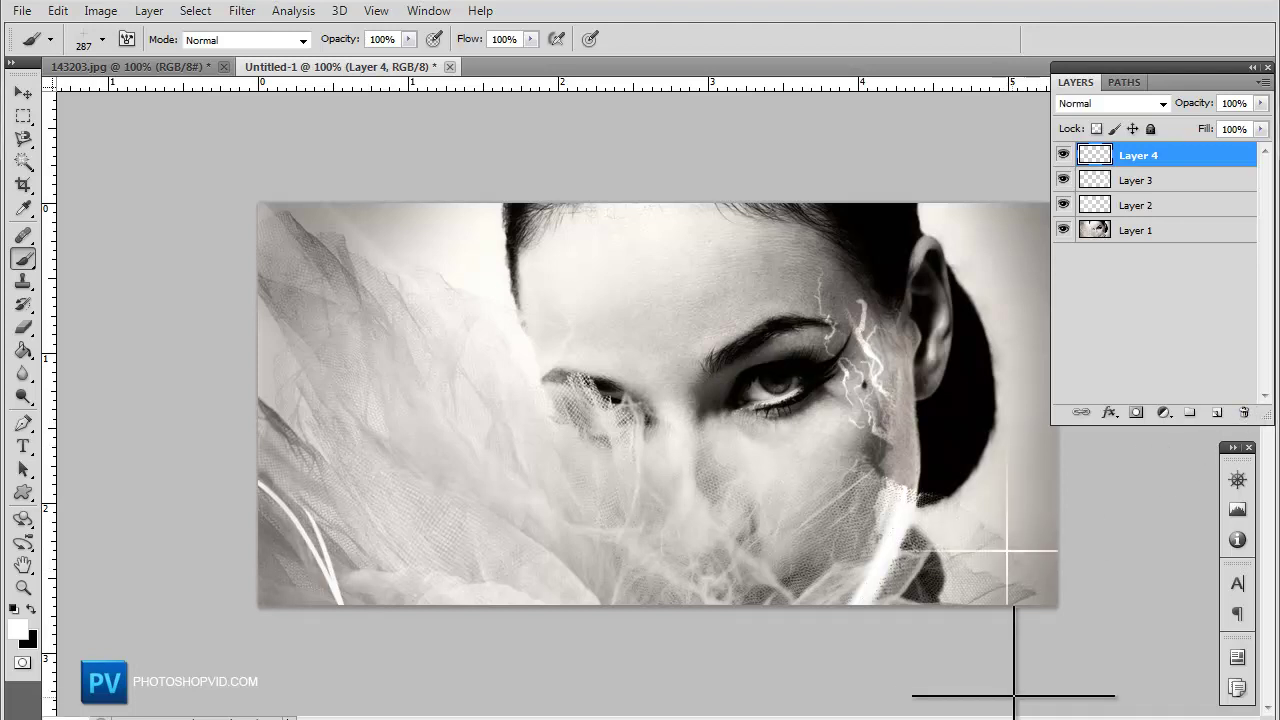
click(968, 513)
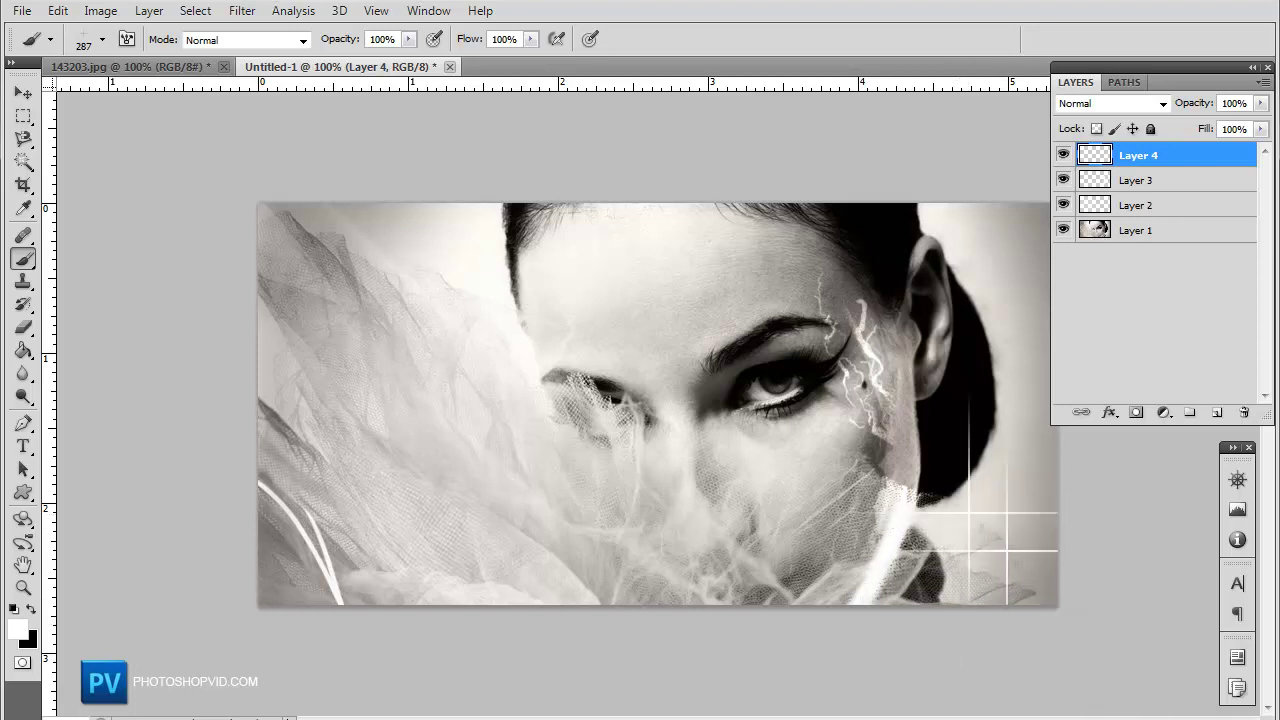
click(1045, 471)
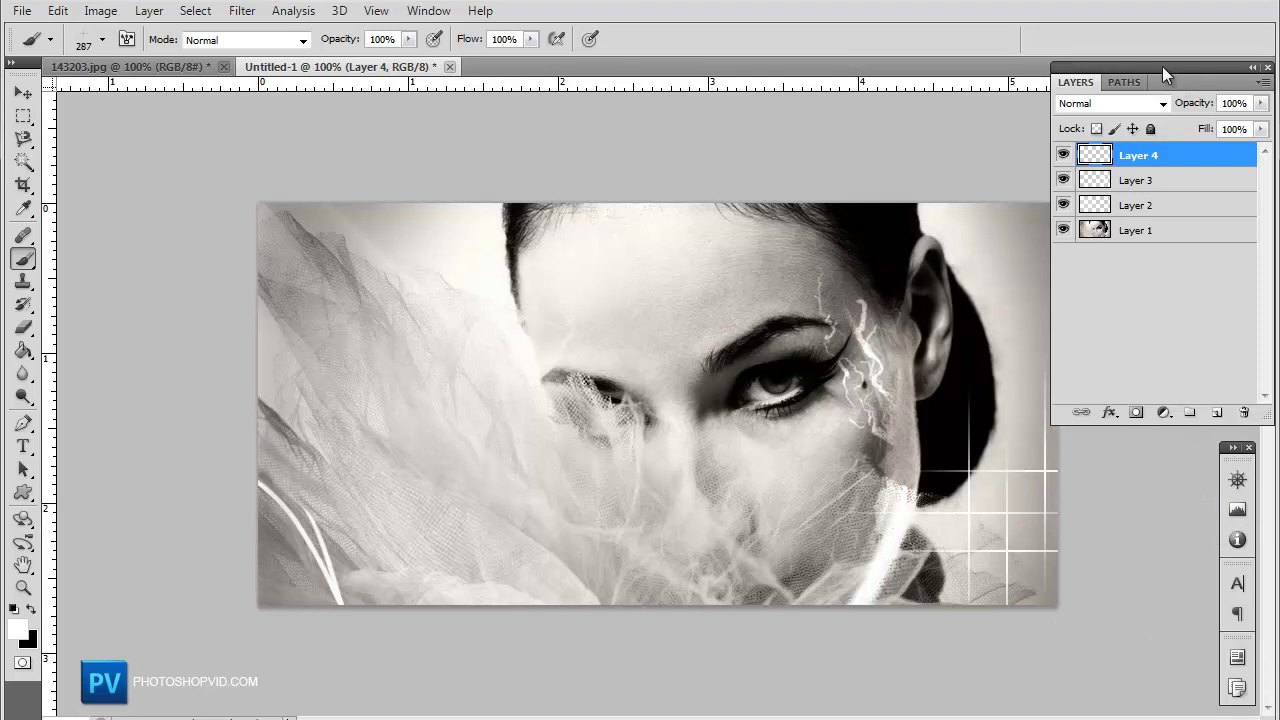
drag(1162, 68, 1201, 73)
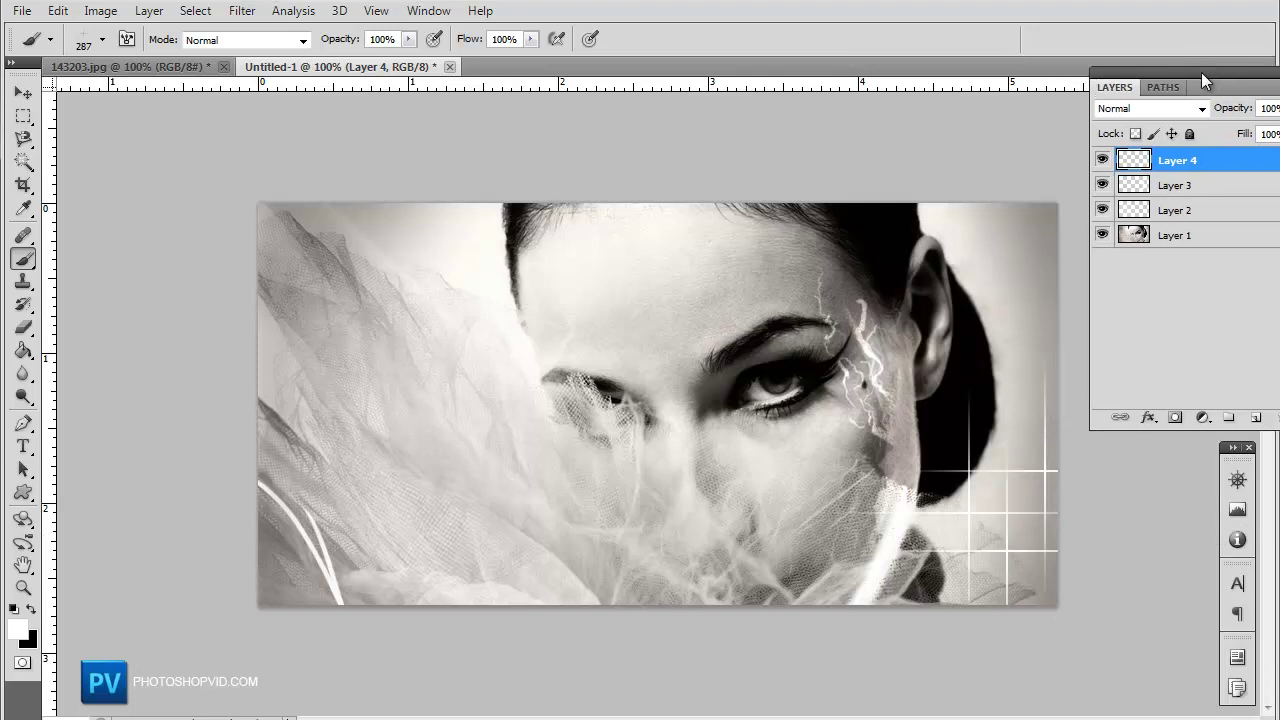
click(996, 406)
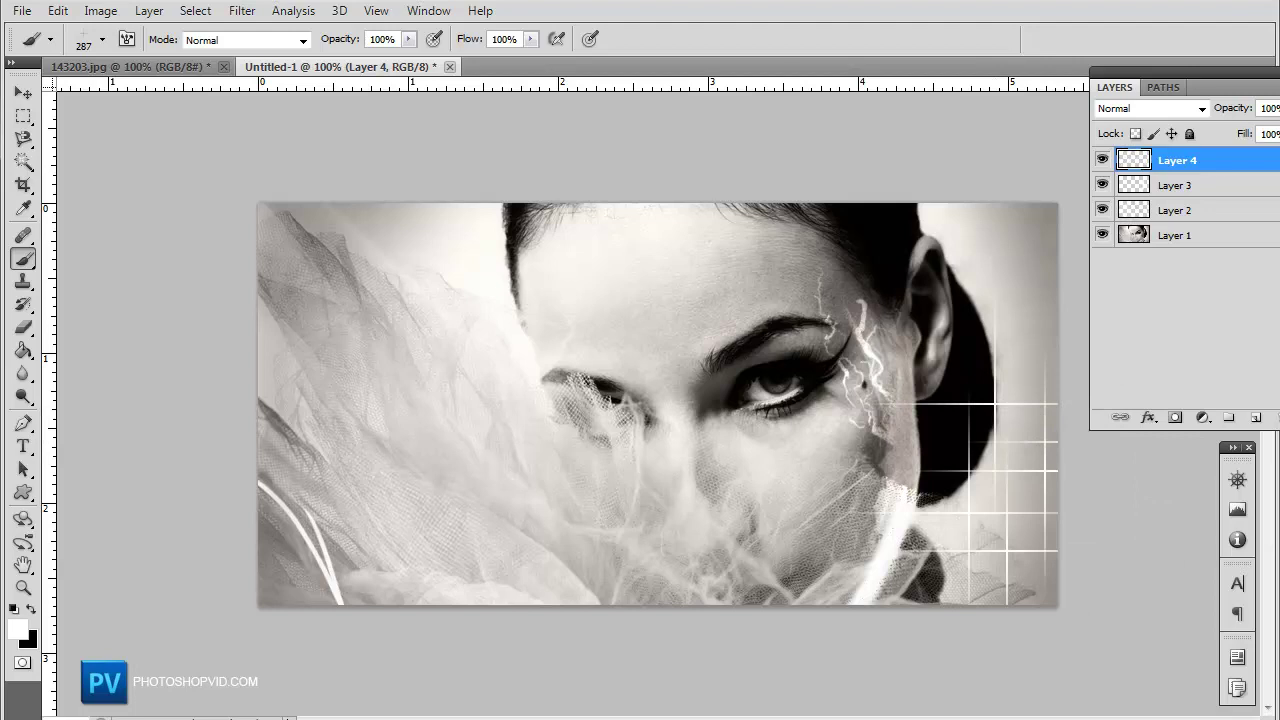
key(ctrl+alt+z)
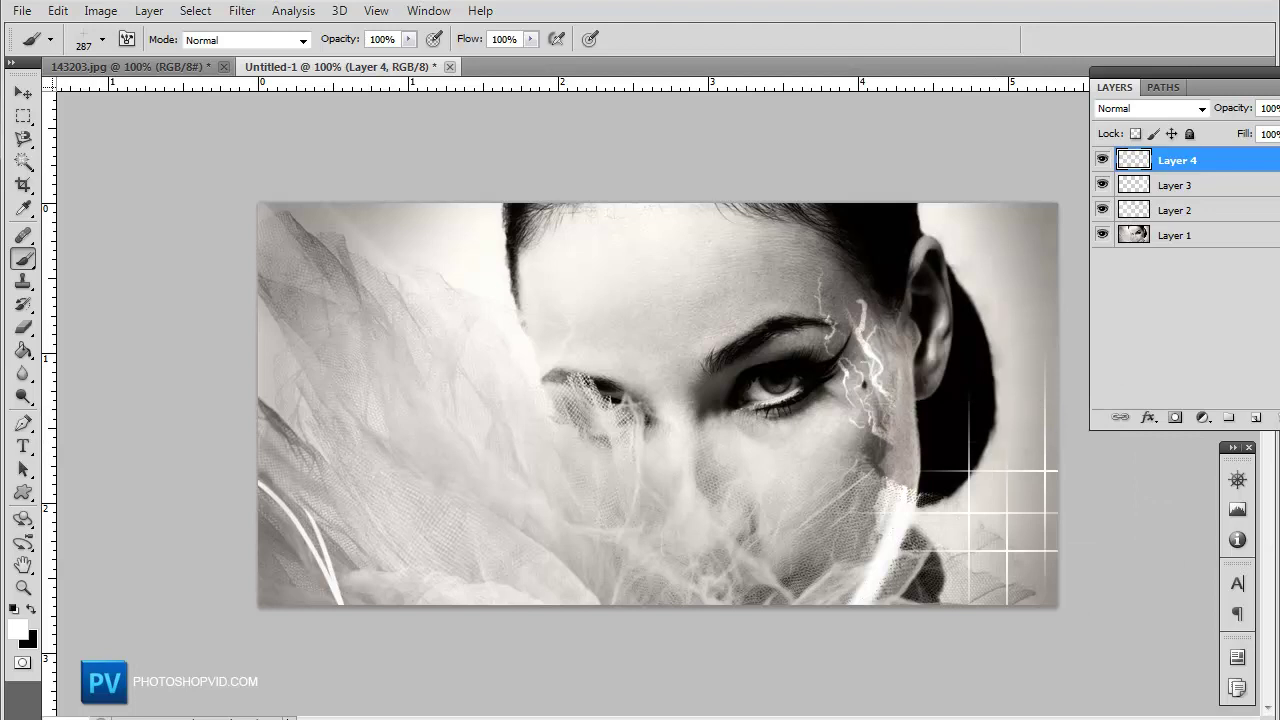
key(ctrl+alt+z)
click(1030, 500)
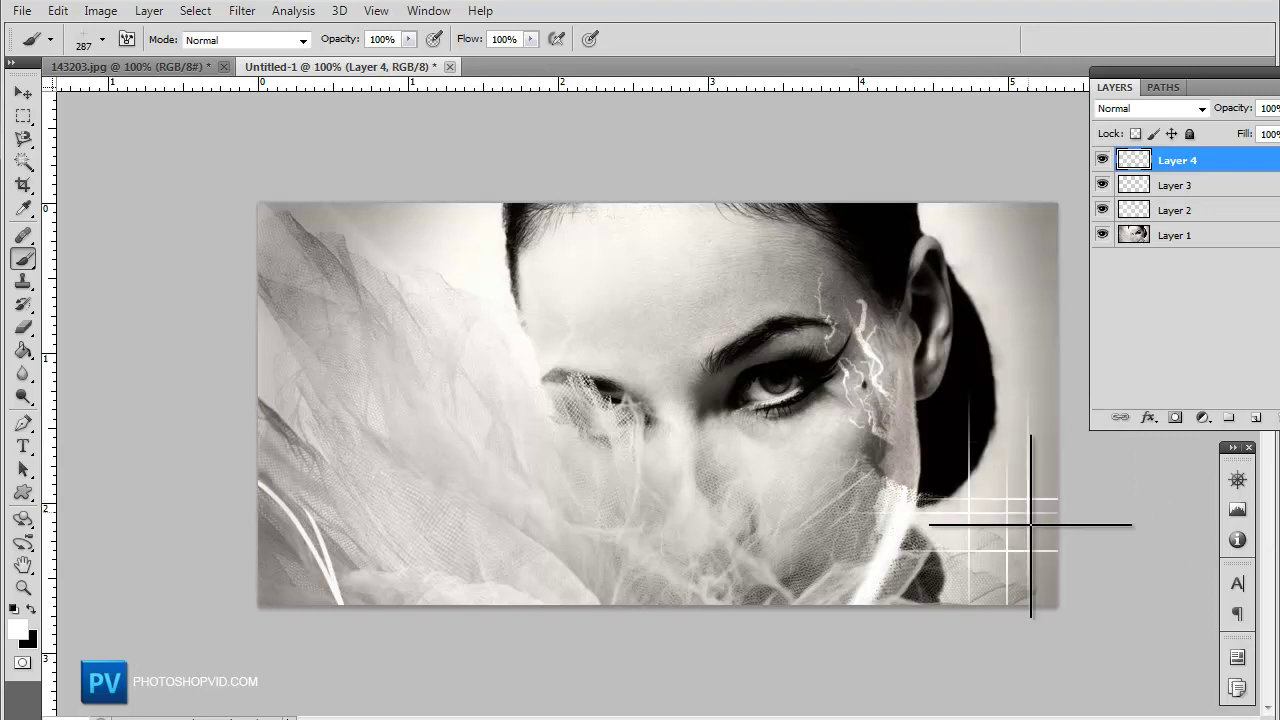
key(ctrl+alt+z)
click(1033, 530)
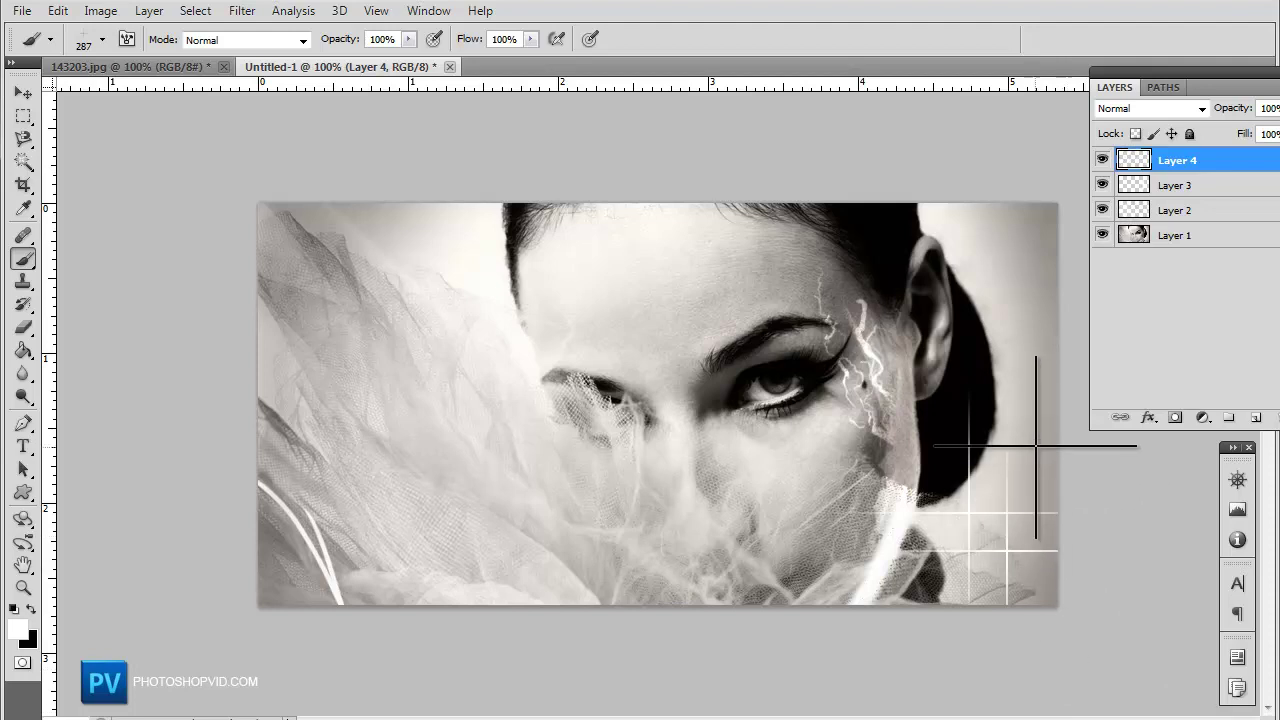
Add three short horizontal white lines along the right edge
click(1068, 444)
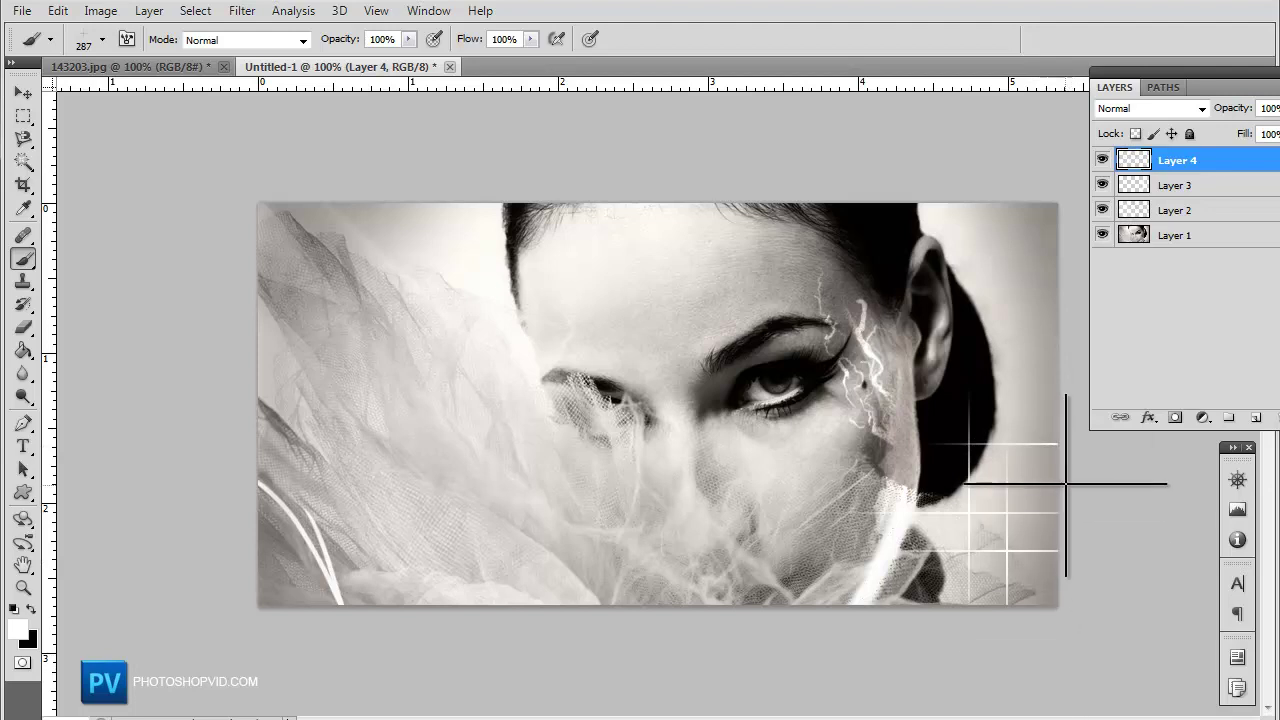
click(1100, 484)
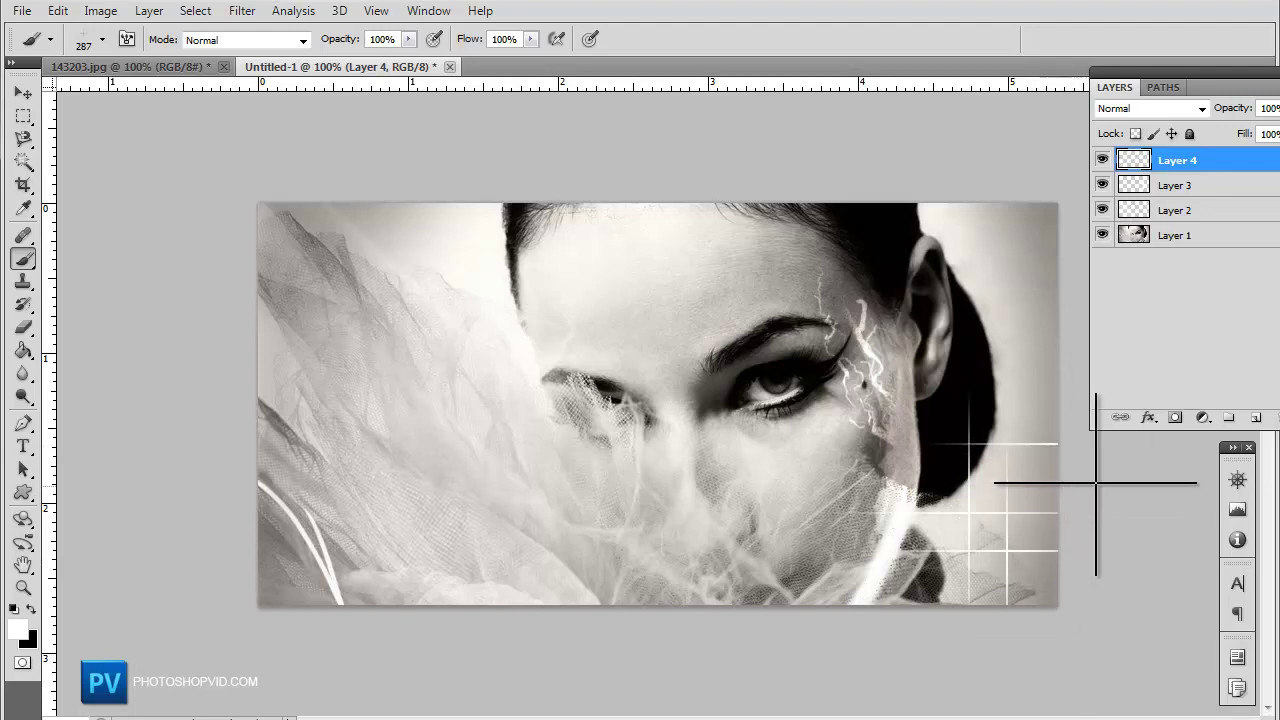
click(1129, 533)
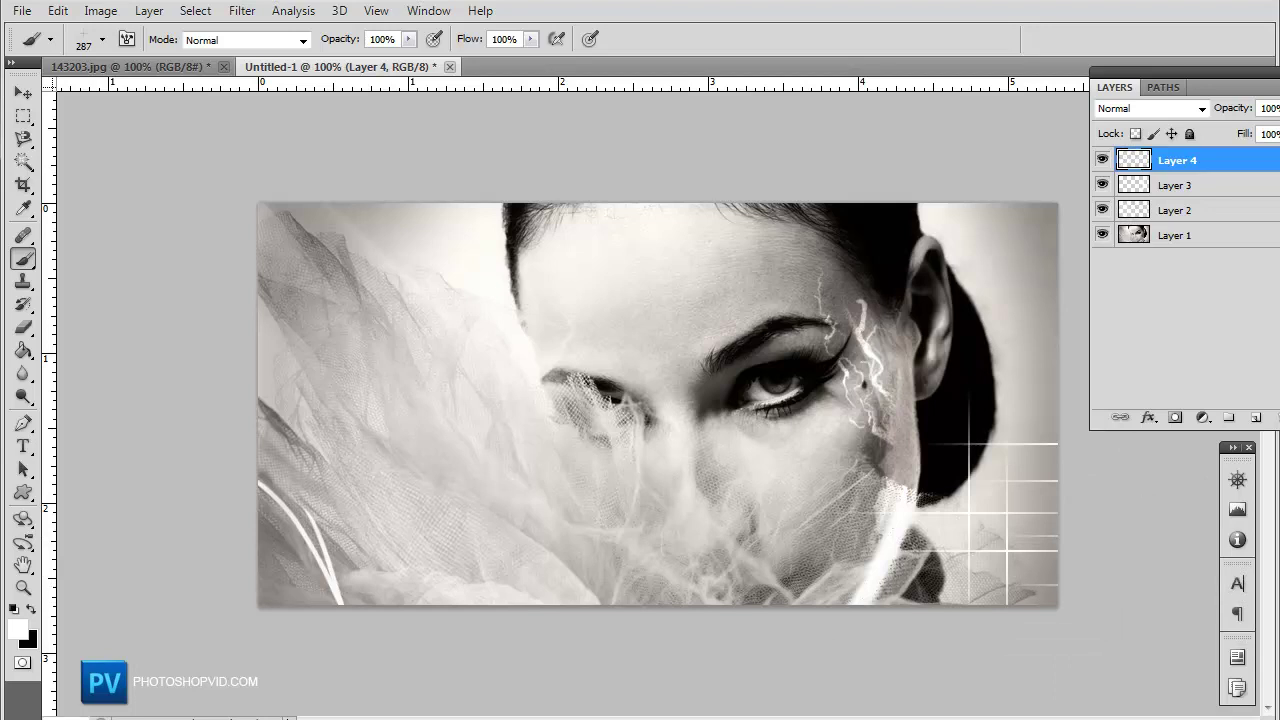
Set Layer 4's blend mode to Overlay
click(1160, 108)
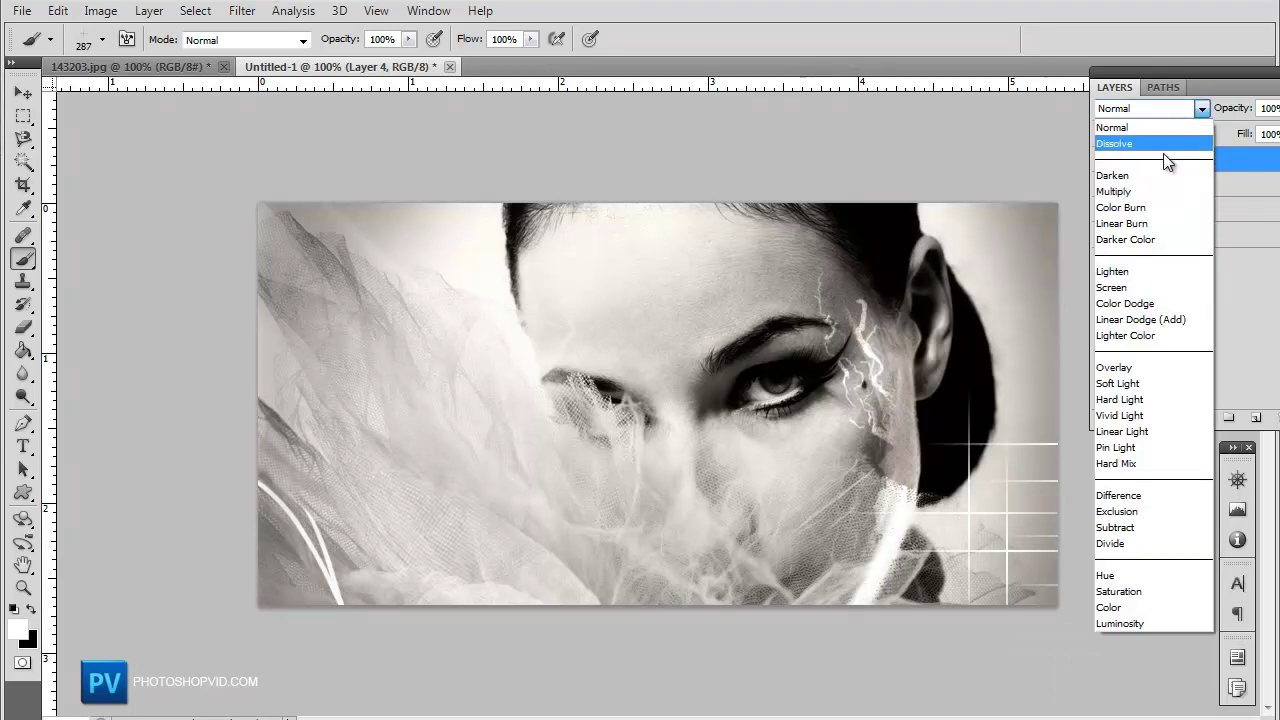
click(1127, 368)
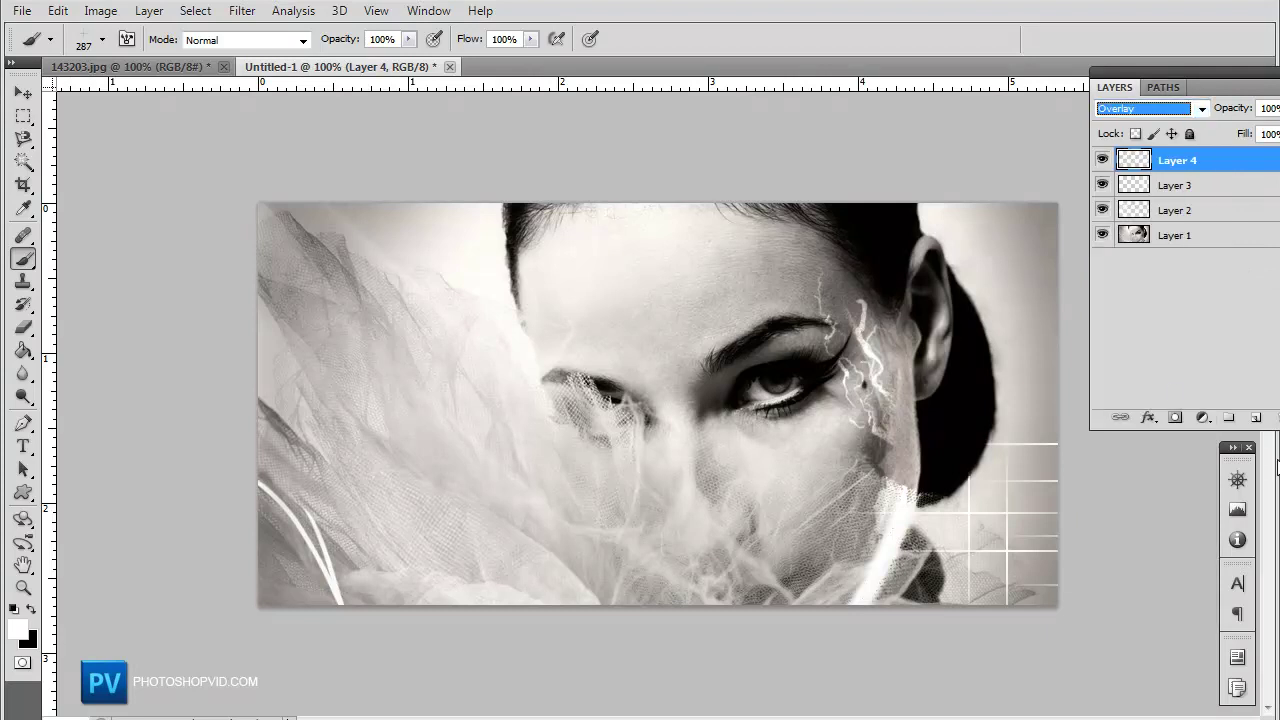
key(Return)
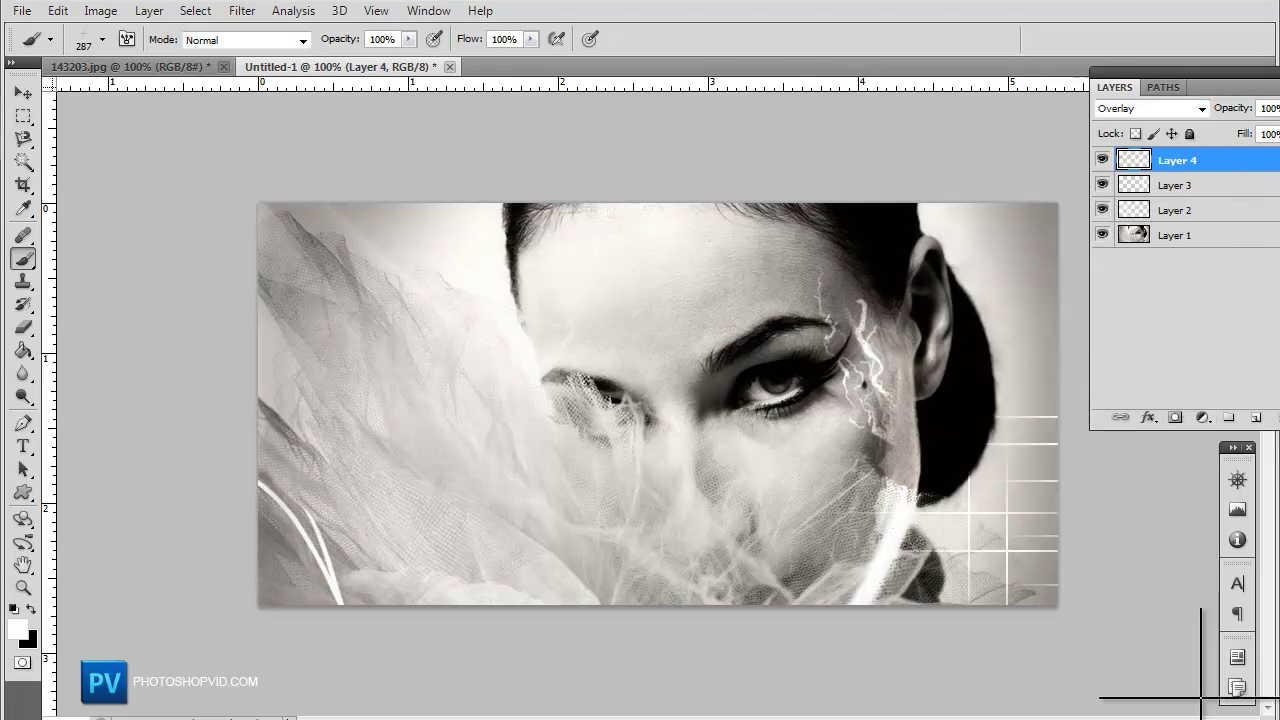
Stamp more white cross-brush lines up the portrait's right edge and upper right
click(1065, 415)
click(1057, 372)
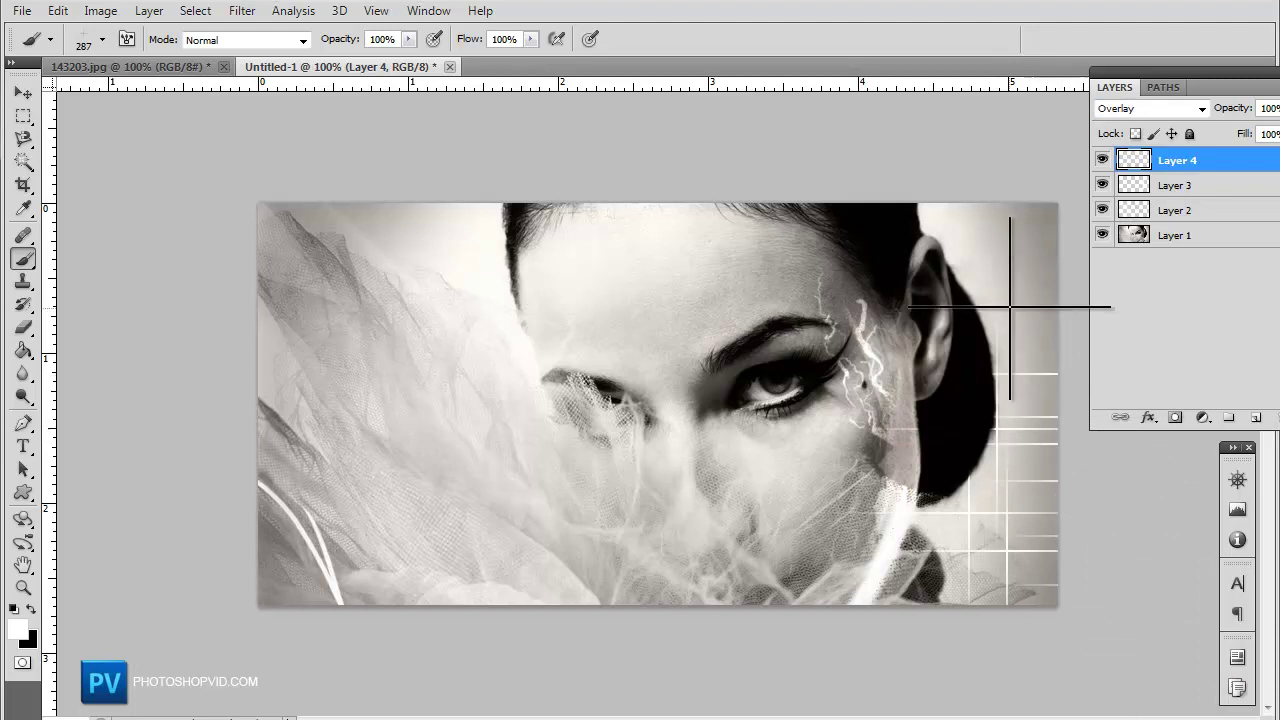
click(1062, 309)
click(1060, 354)
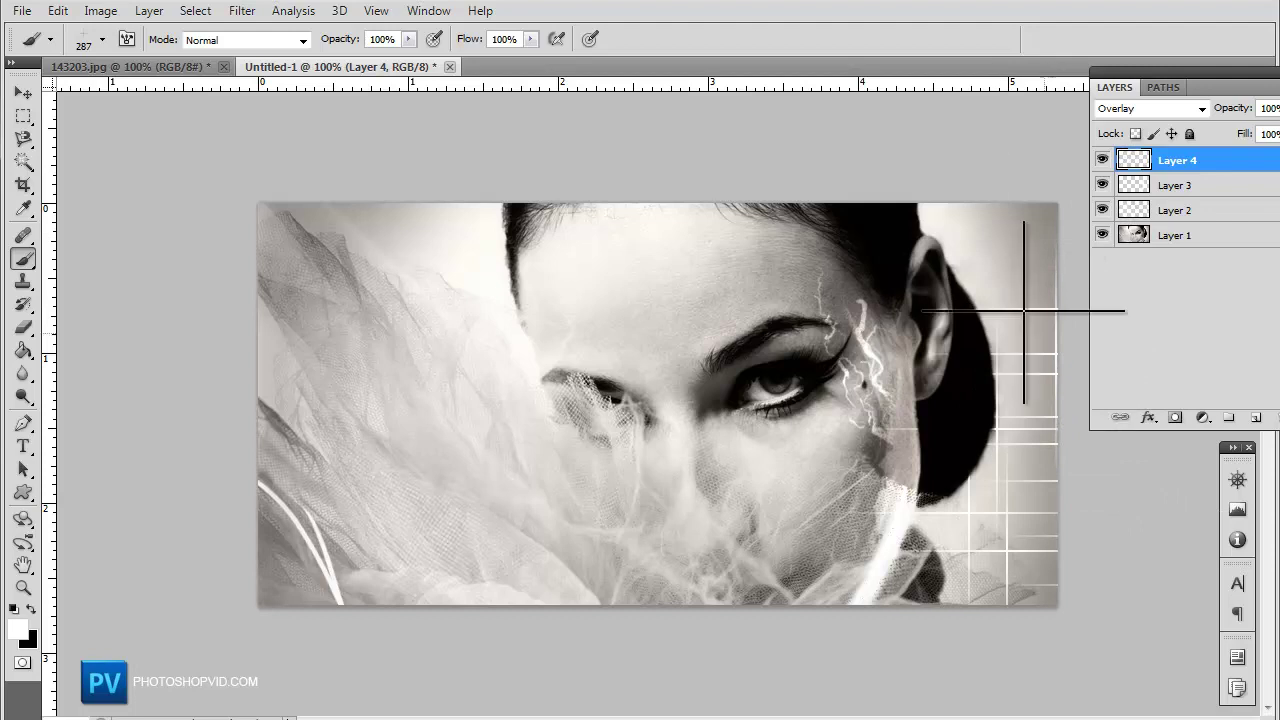
click(979, 228)
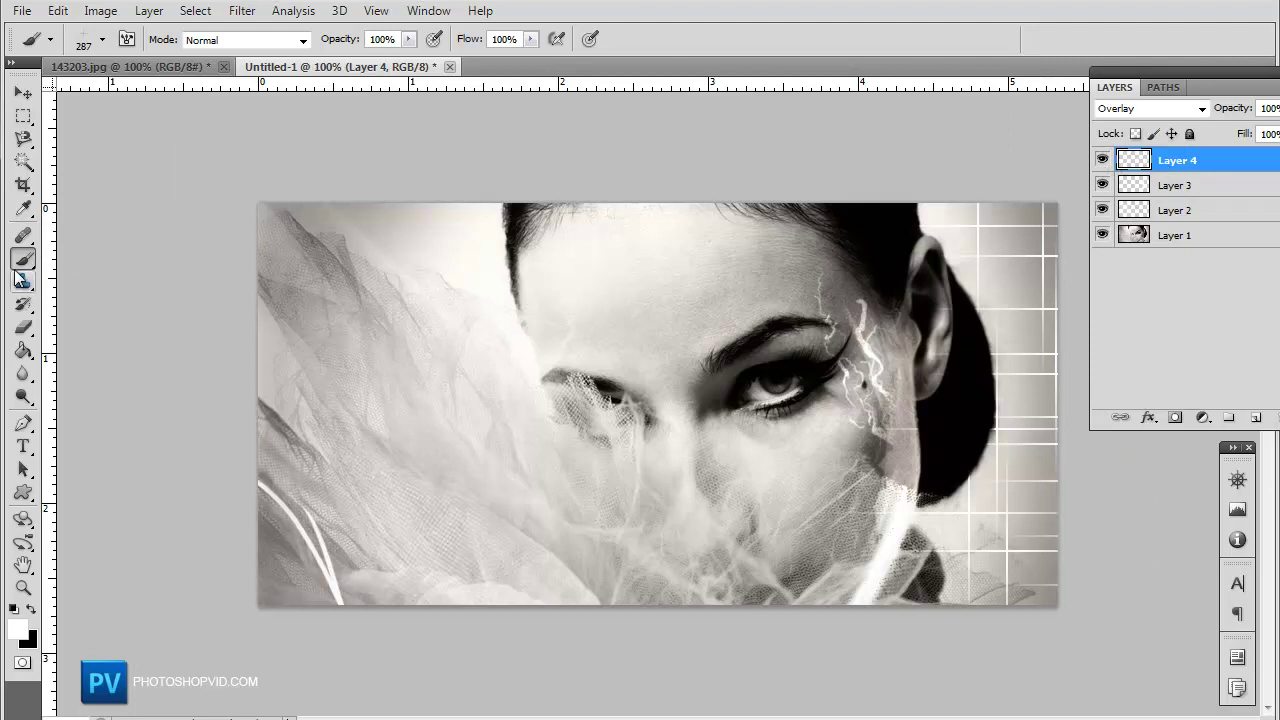
click(23, 327)
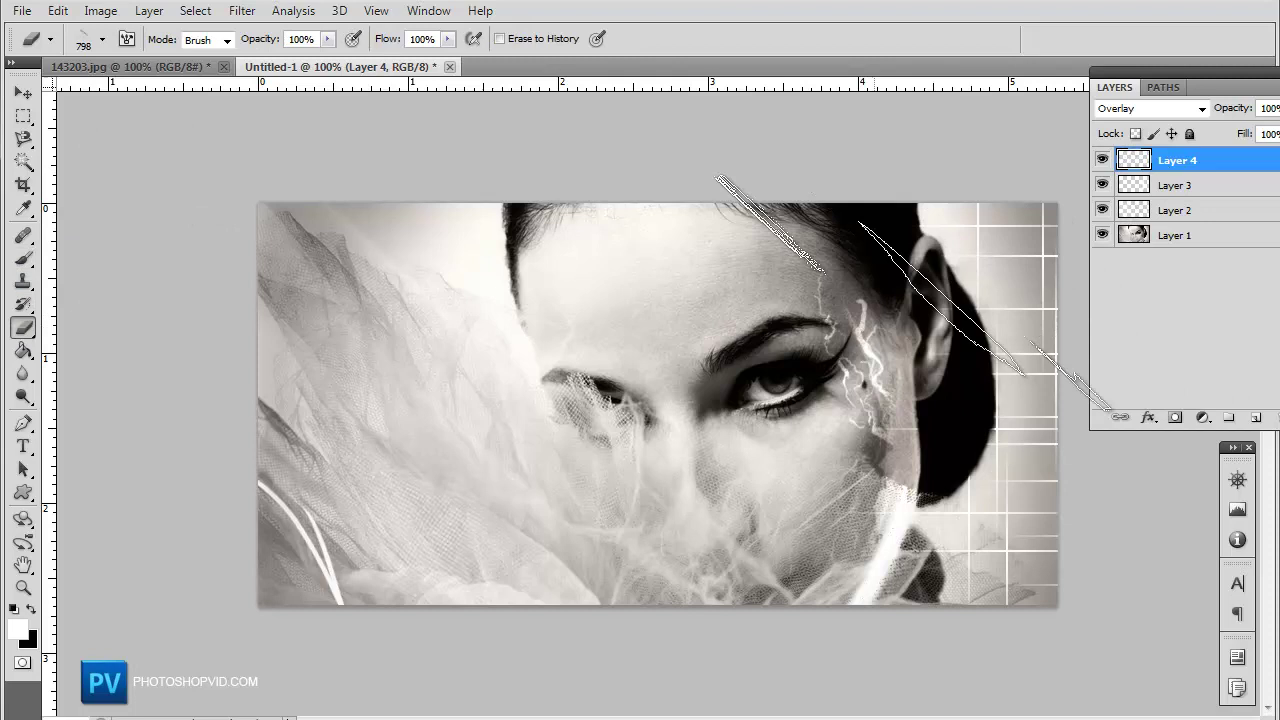
Reset the eraser's brush presets to the defaults and pick the 13 px soft round tip
click(102, 40)
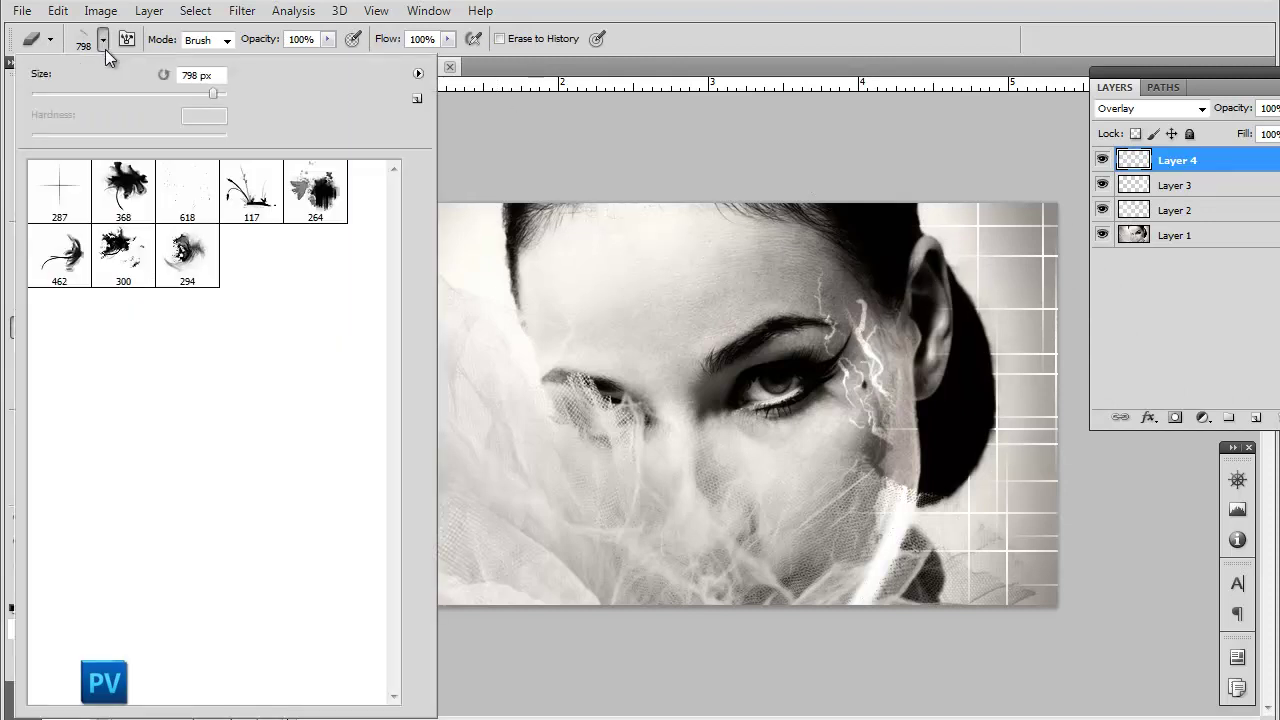
click(422, 72)
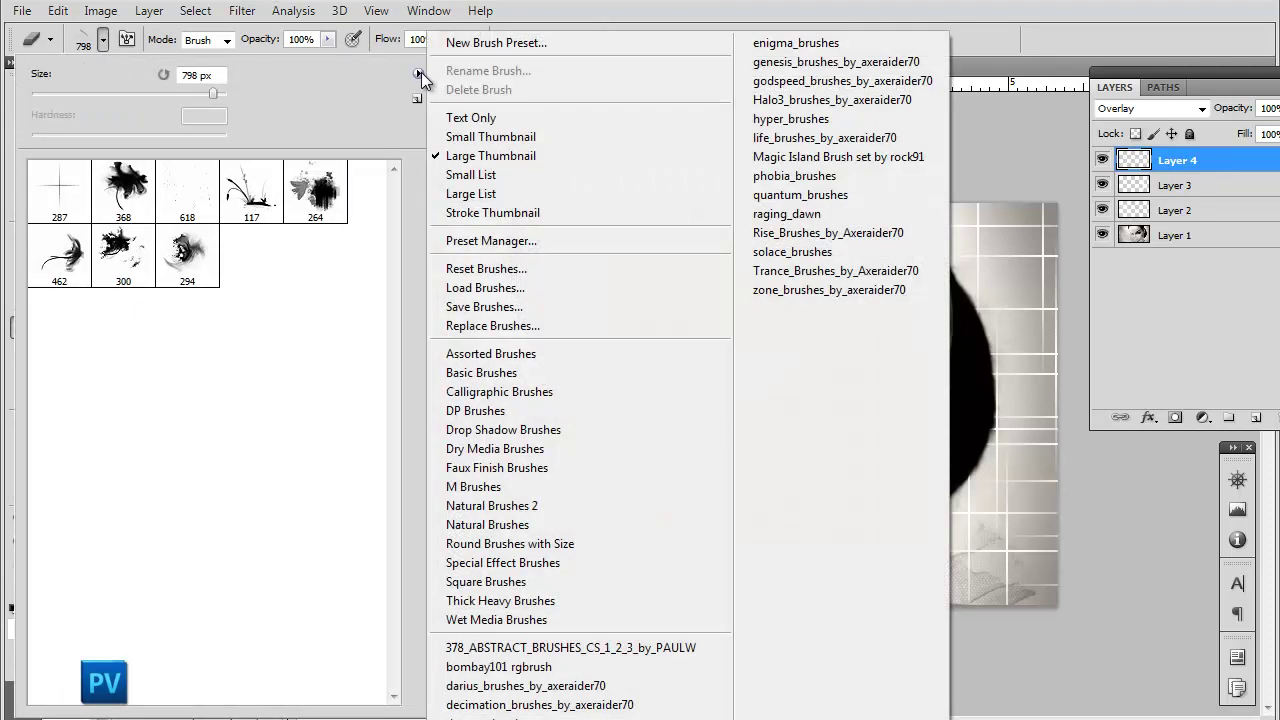
click(495, 268)
click(558, 274)
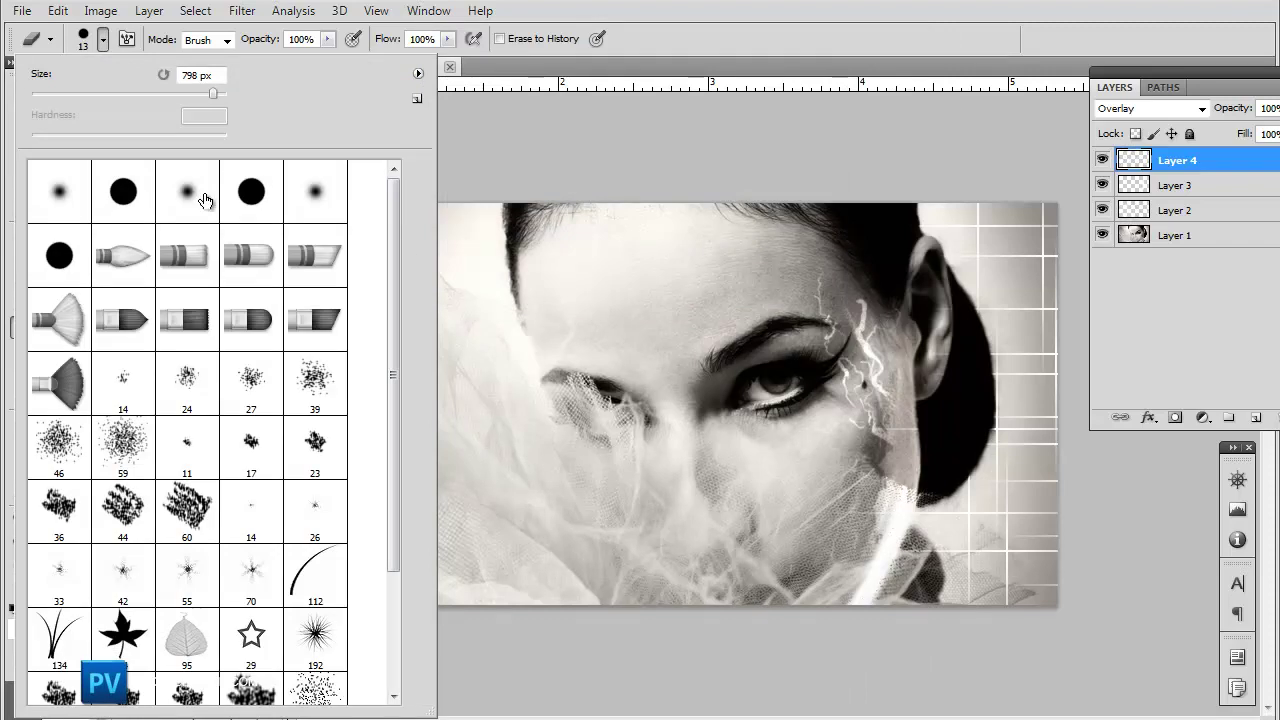
click(200, 200)
click(936, 311)
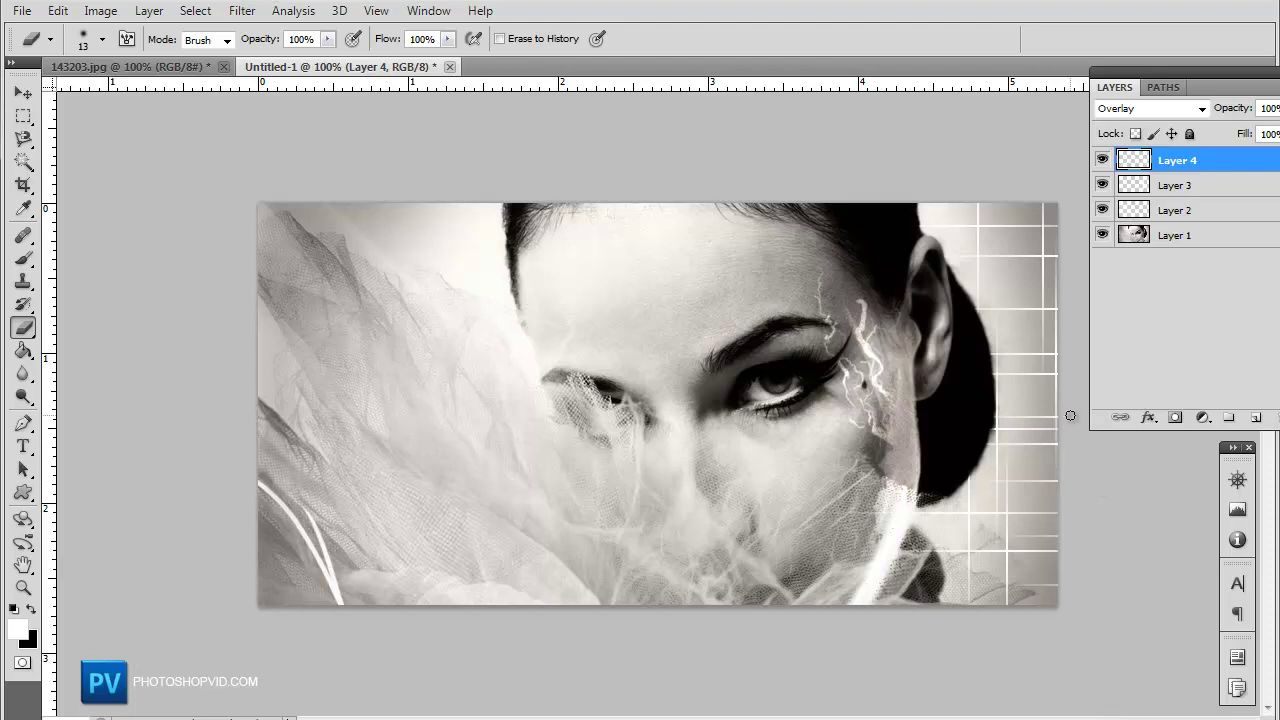
Add Layer 5, load the decimation_brushes_by_axeraider70 set and choose its 286 px tip
click(1251, 419)
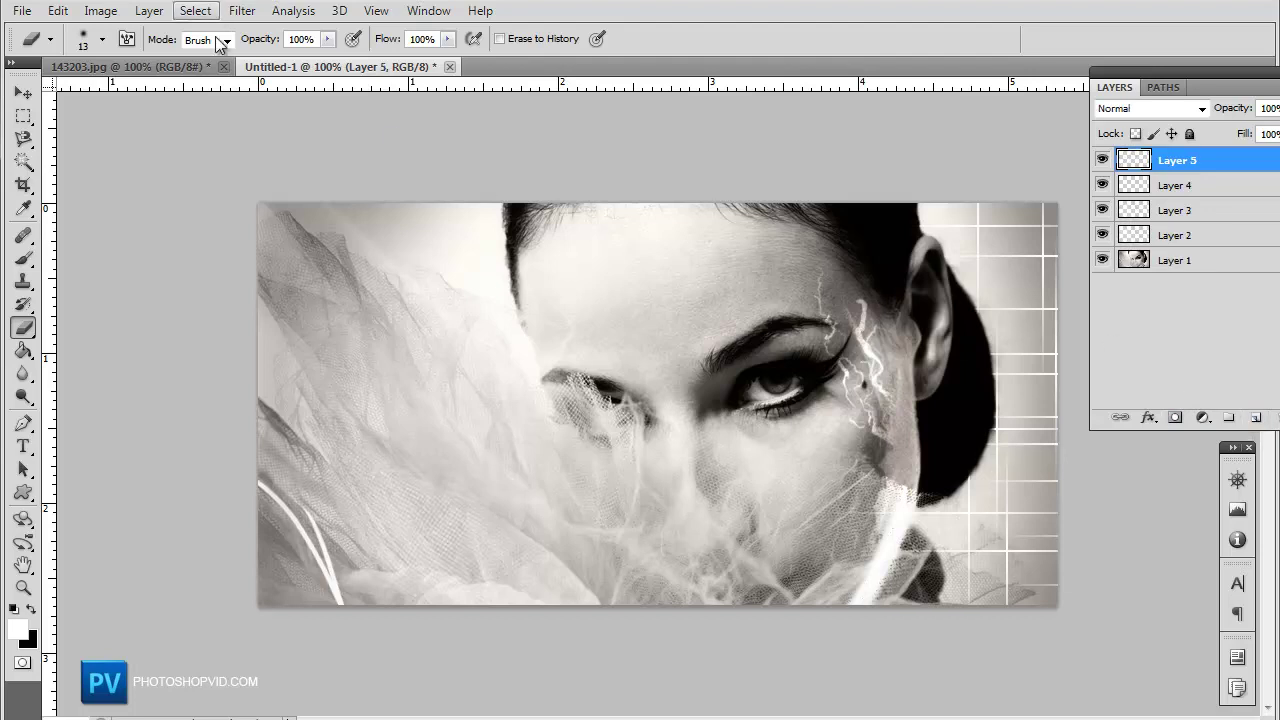
click(23, 258)
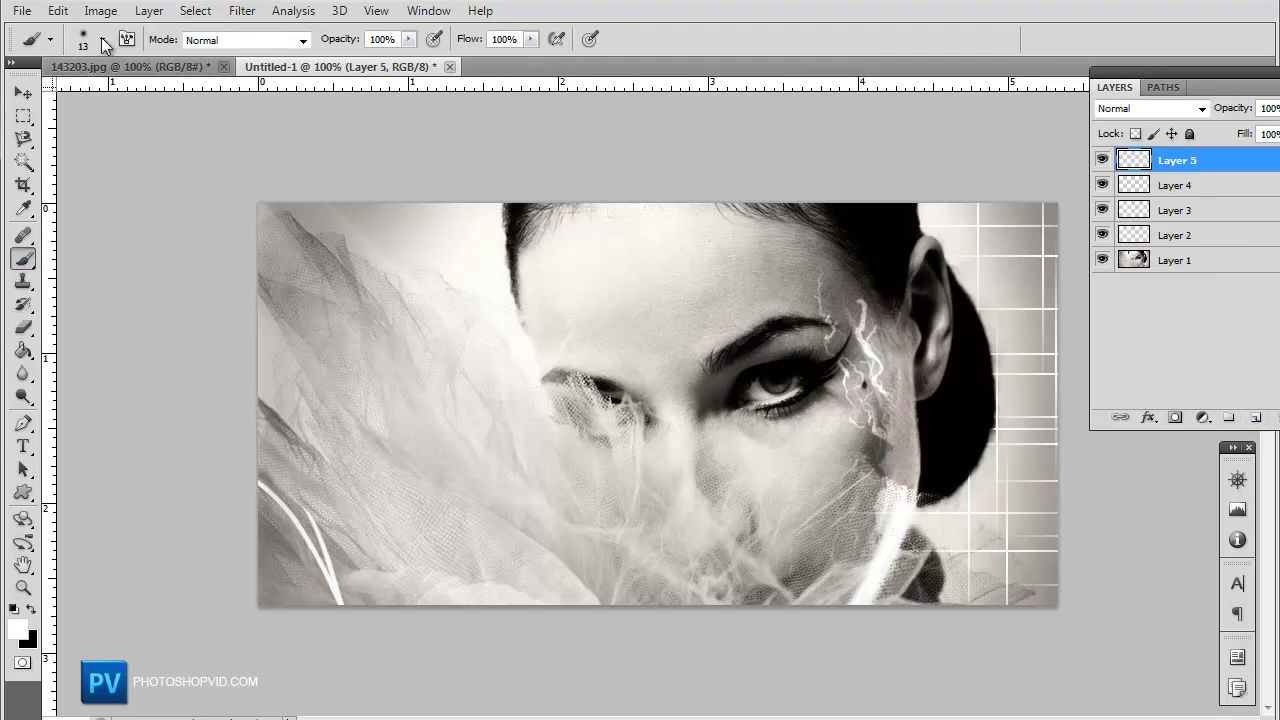
click(103, 40)
click(417, 70)
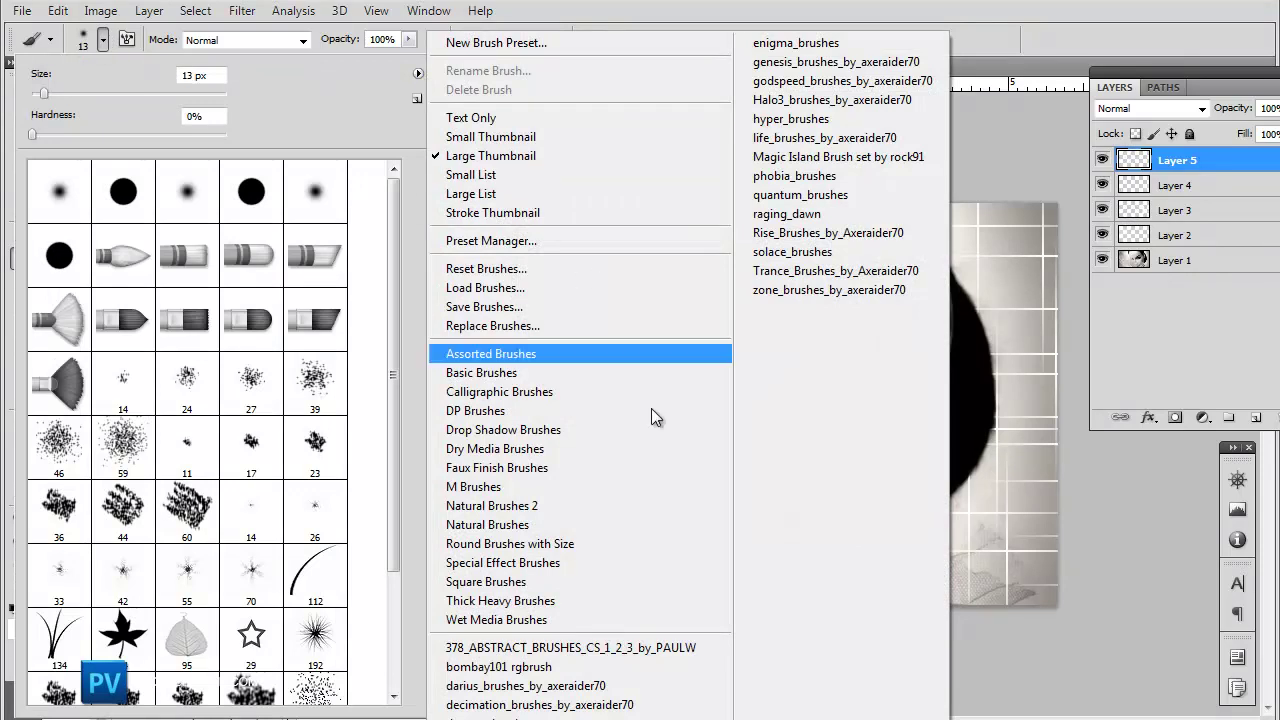
click(540, 704)
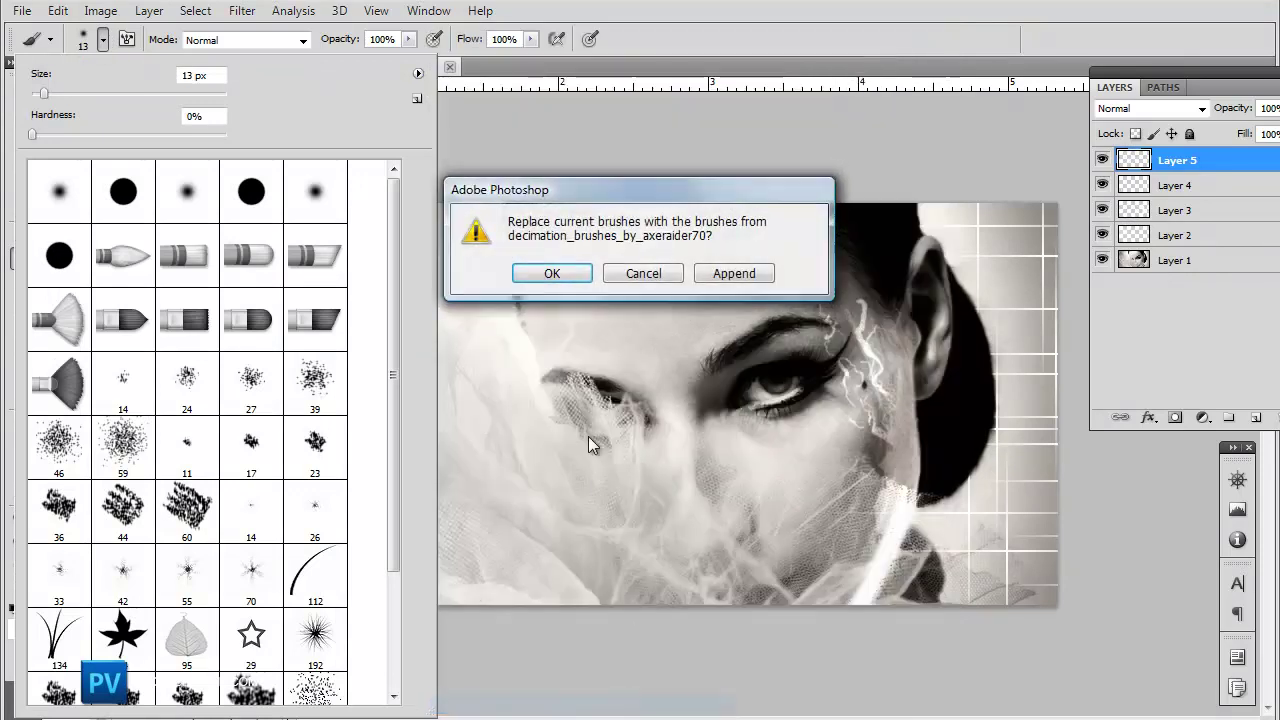
click(556, 273)
click(306, 192)
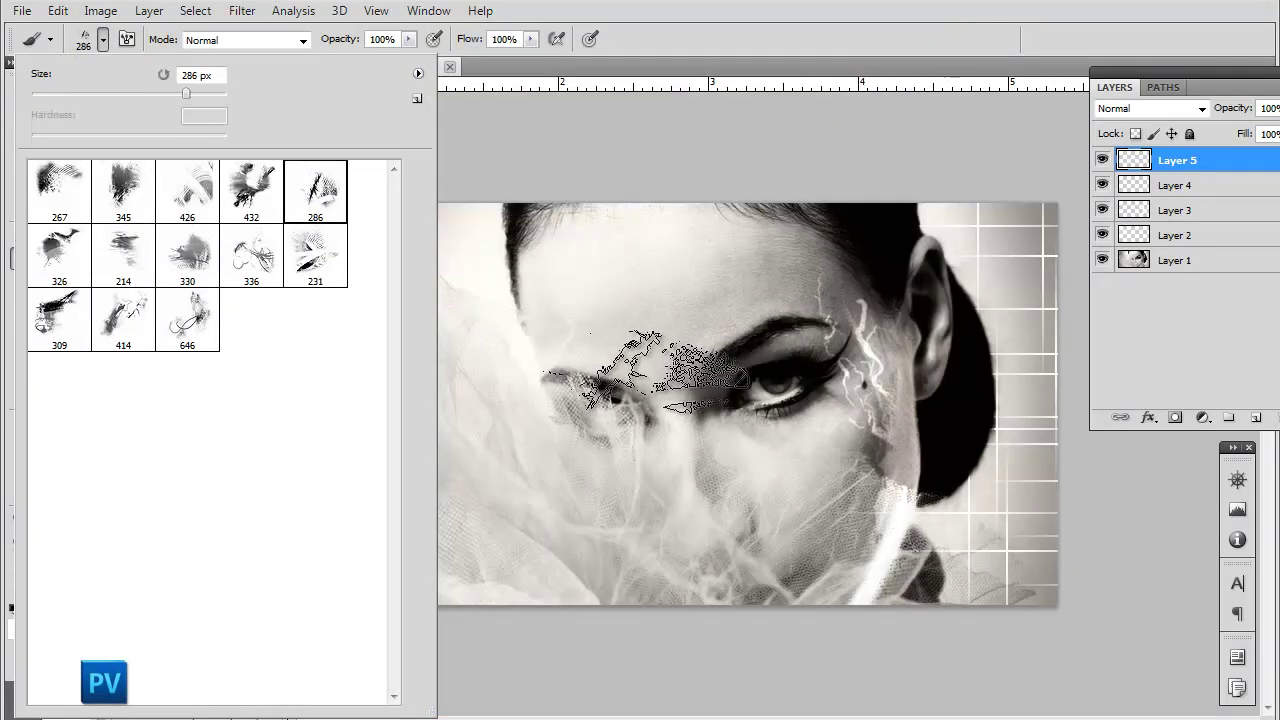
key(Return)
Test two white 286 px stamps on the left and top-left veil, undoing both
click(400, 413)
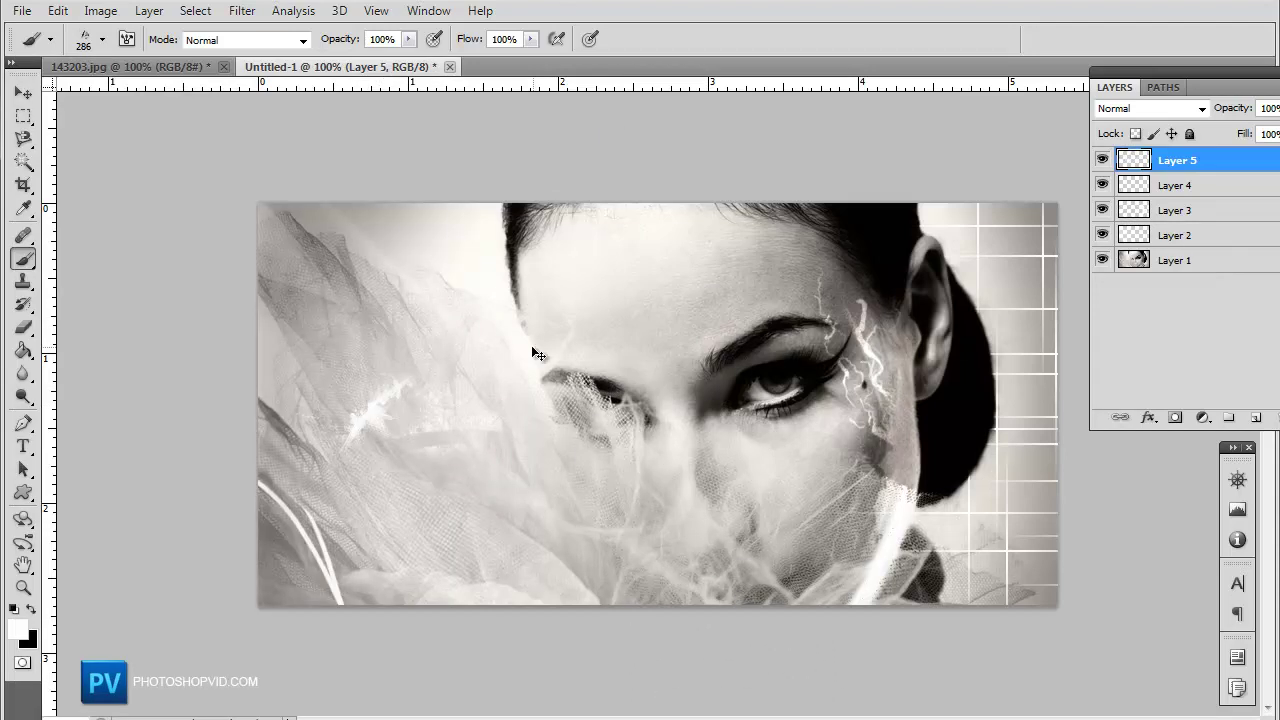
key(ctrl+z)
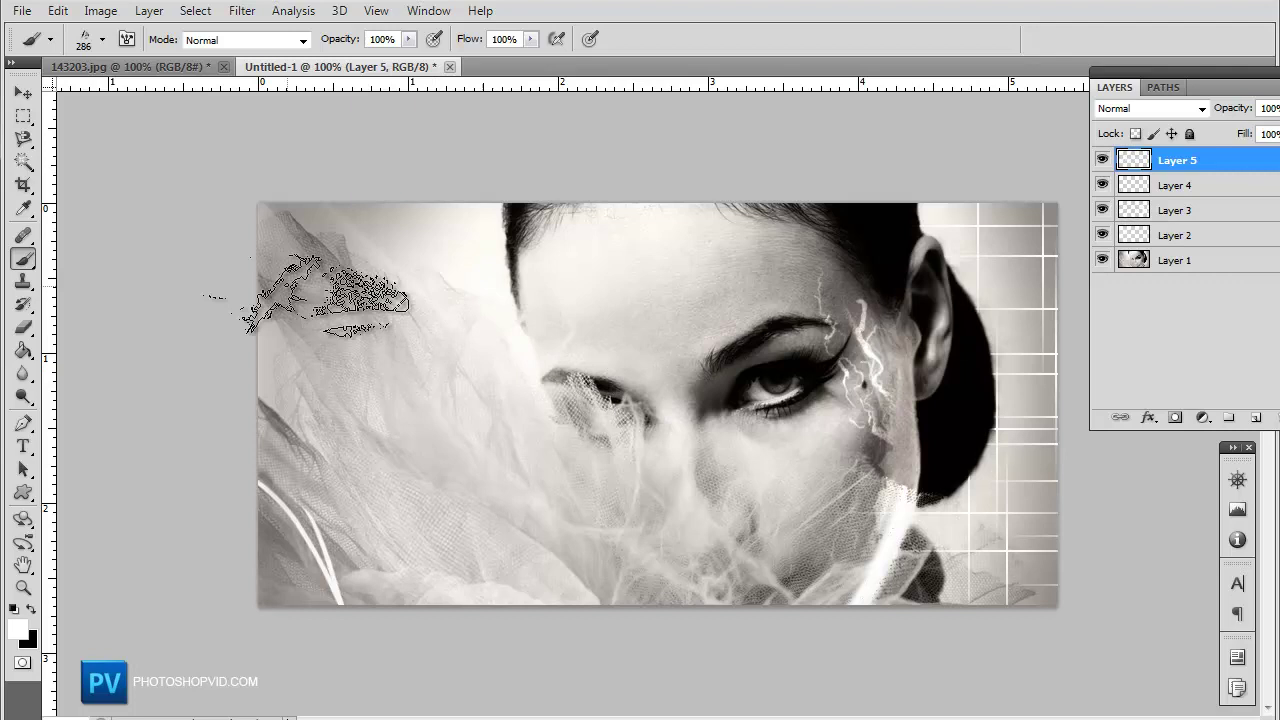
click(310, 262)
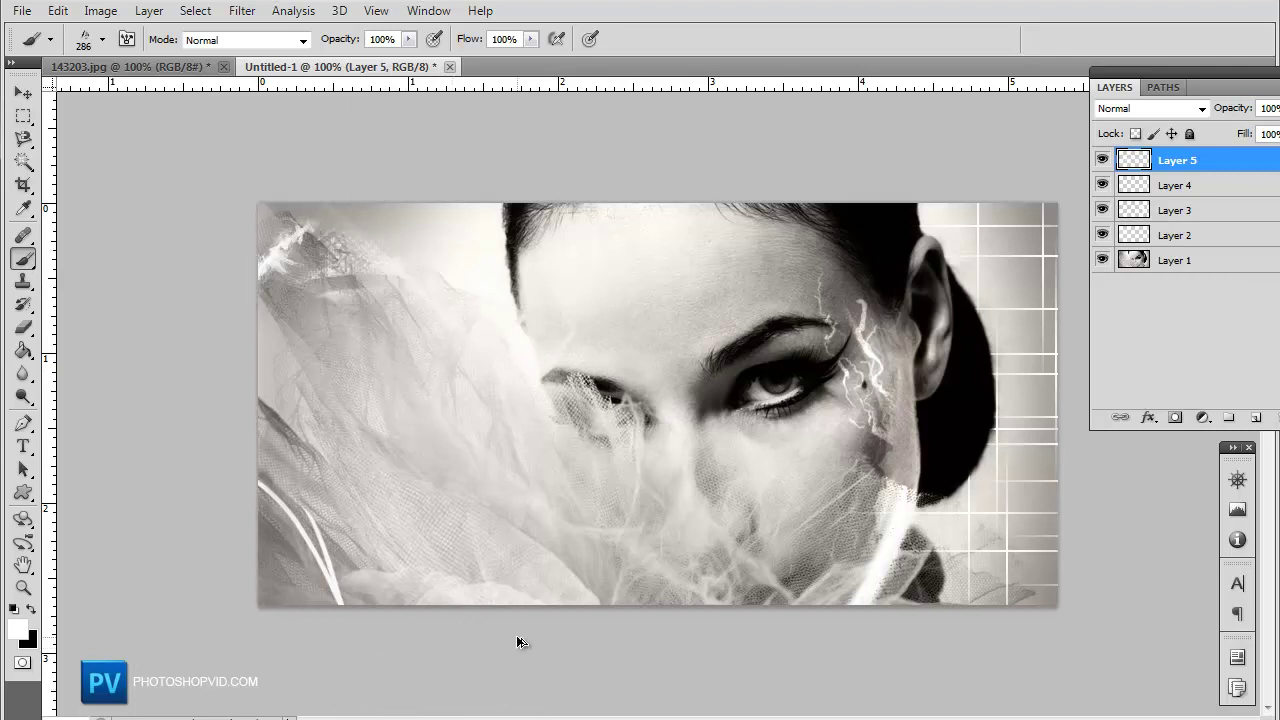
key(ctrl+z)
click(103, 41)
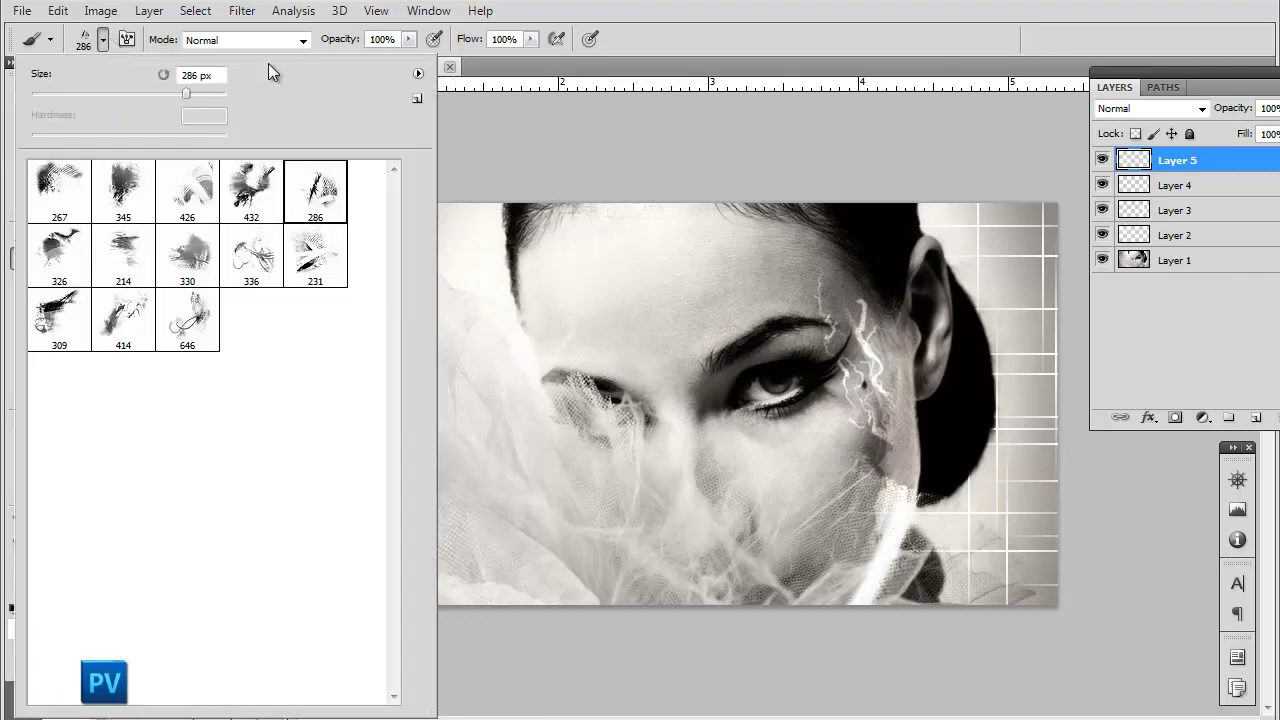
click(419, 73)
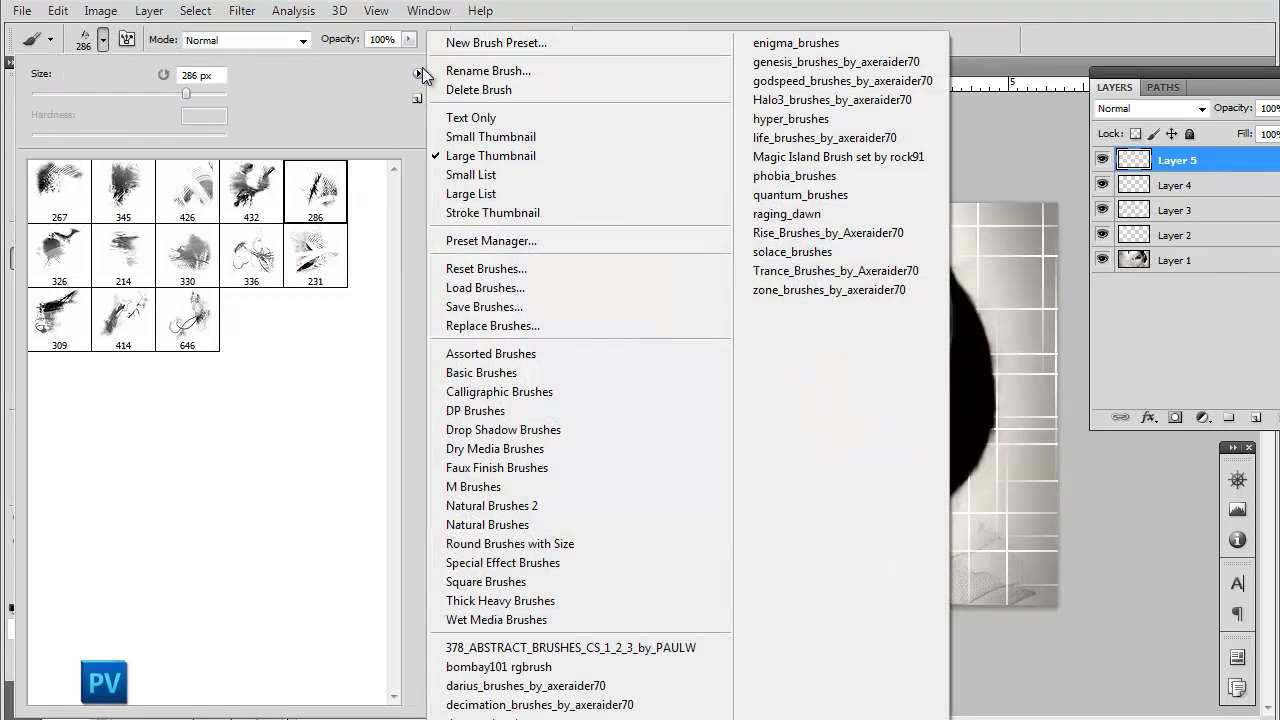
Load the zone_brushes_by_axeraider70 set and select its 414 px tip
click(849, 289)
click(552, 276)
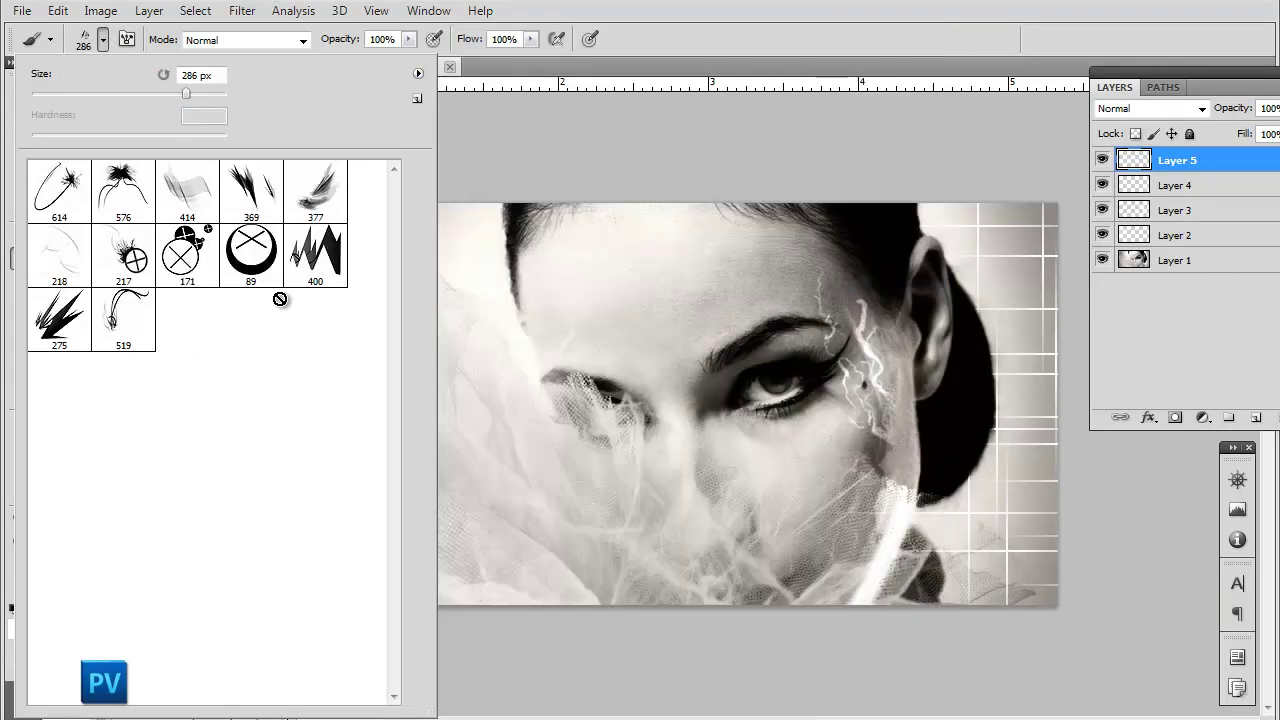
click(185, 188)
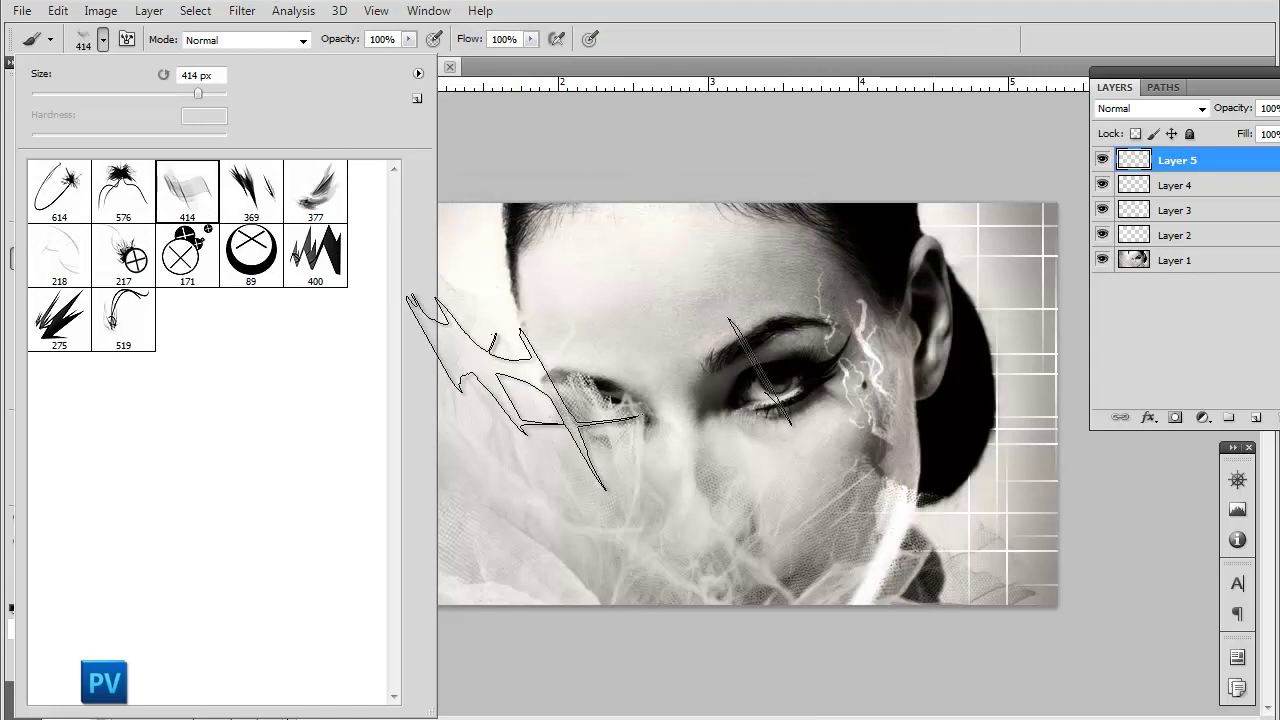
key(Return)
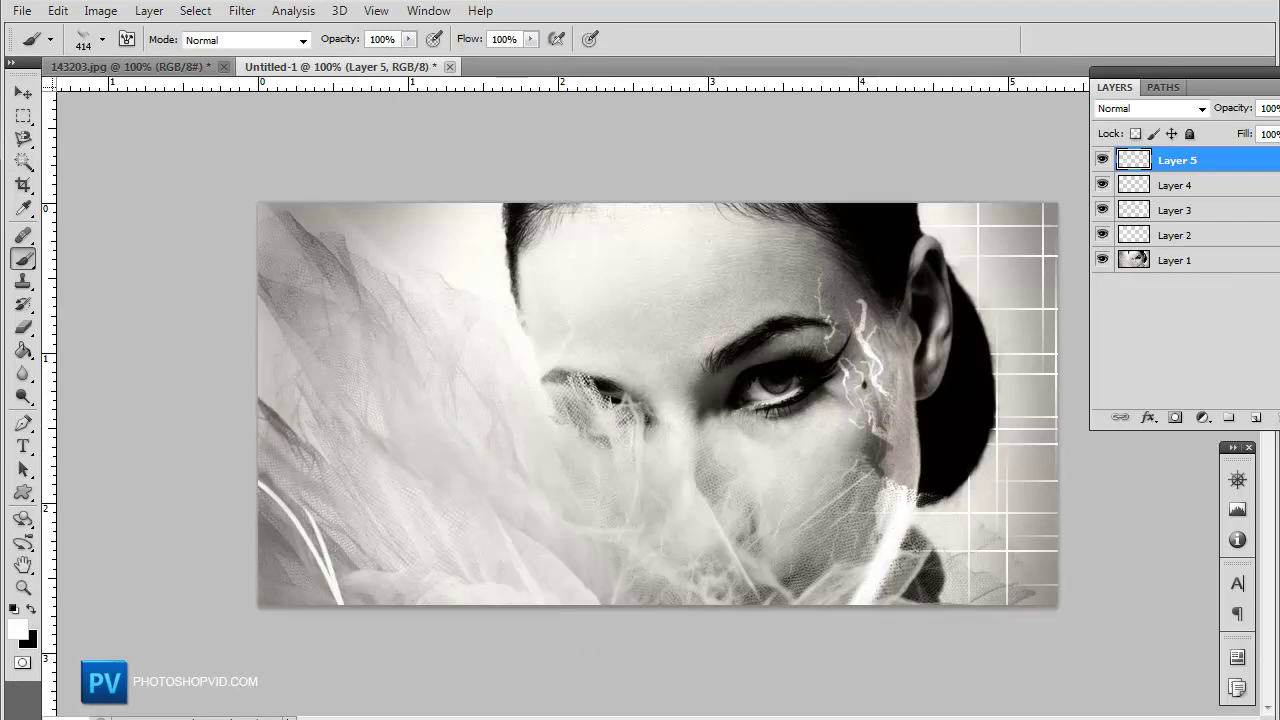
Test the 614 px burst tip with an undone stamp, then settle on the 377 px tip
click(103, 40)
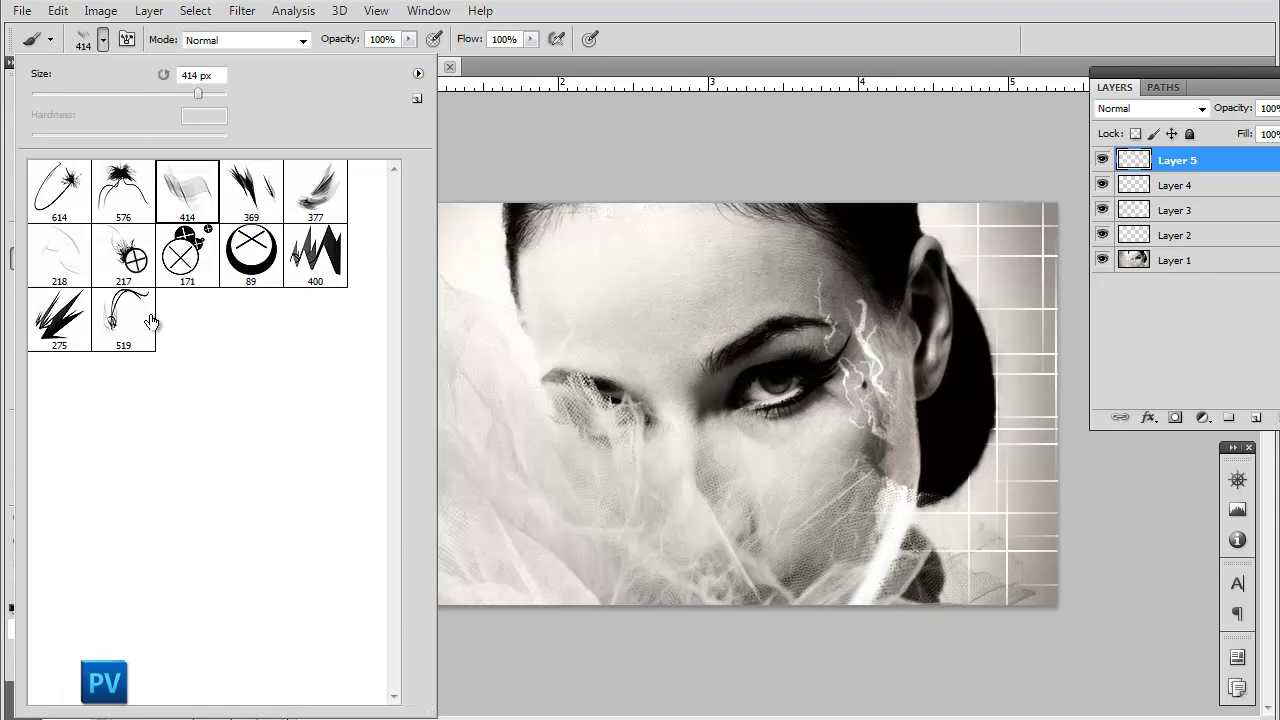
click(89, 184)
key(Return)
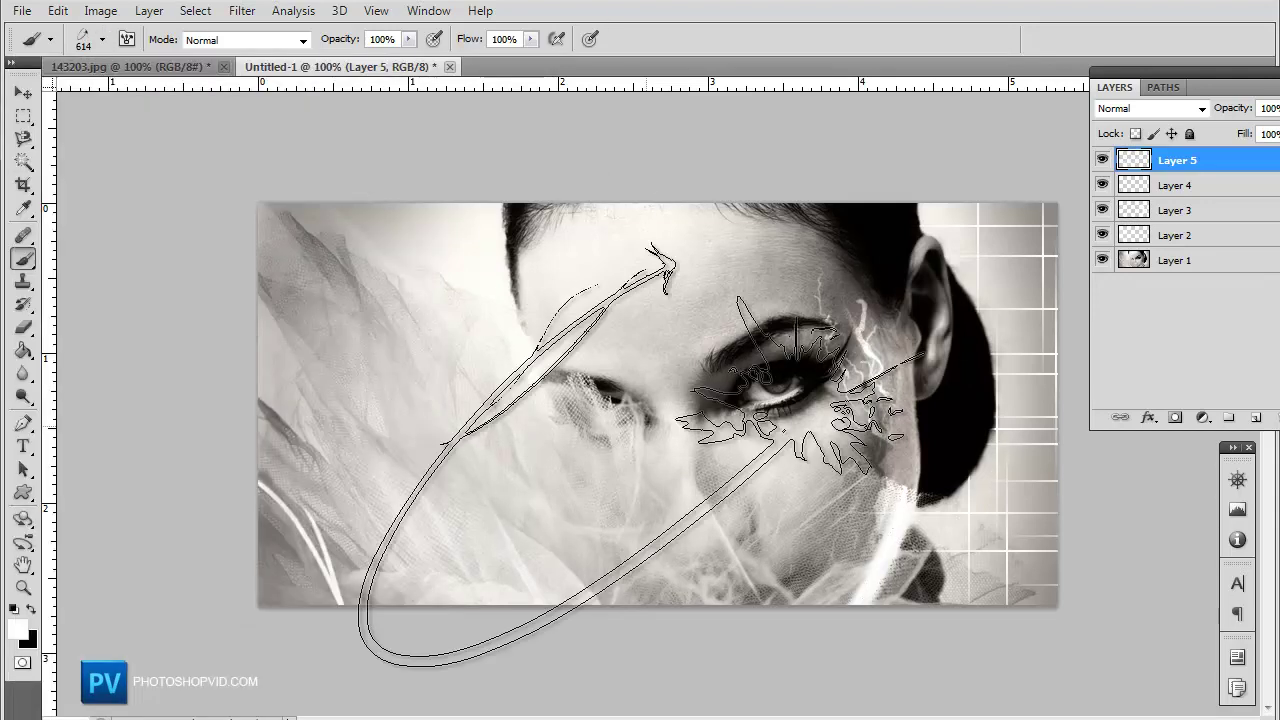
click(330, 410)
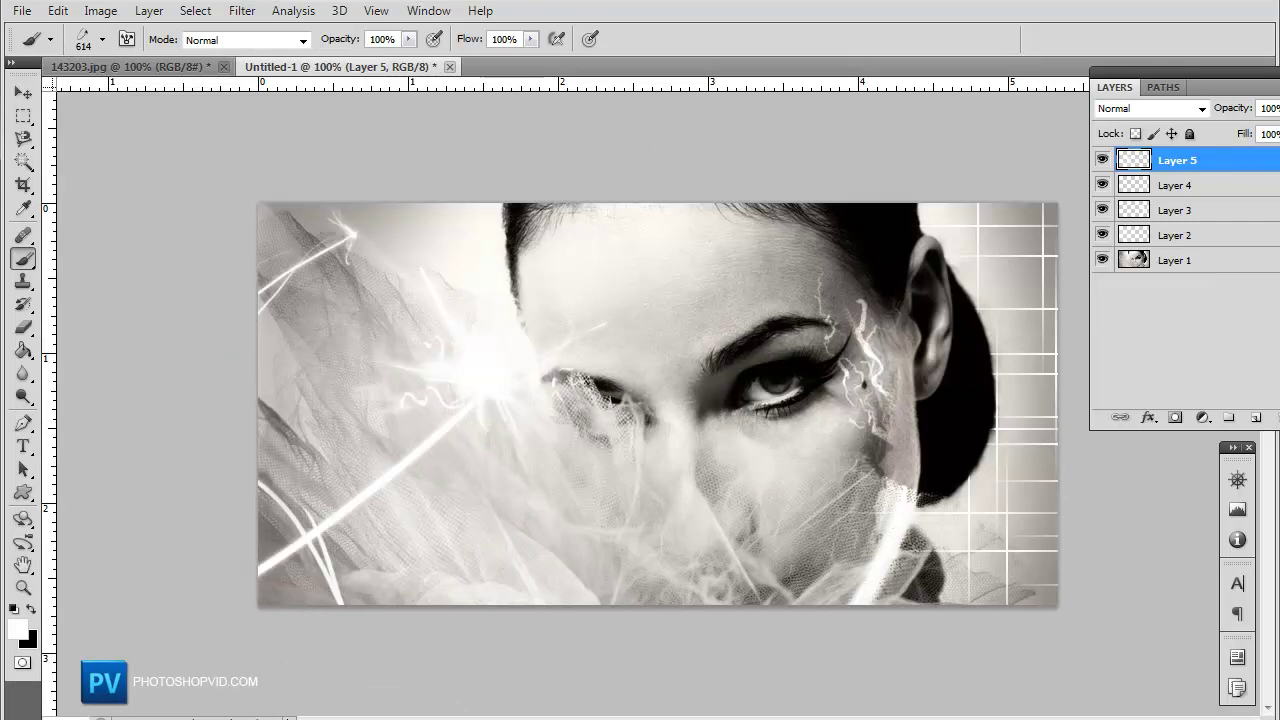
key(ctrl+z)
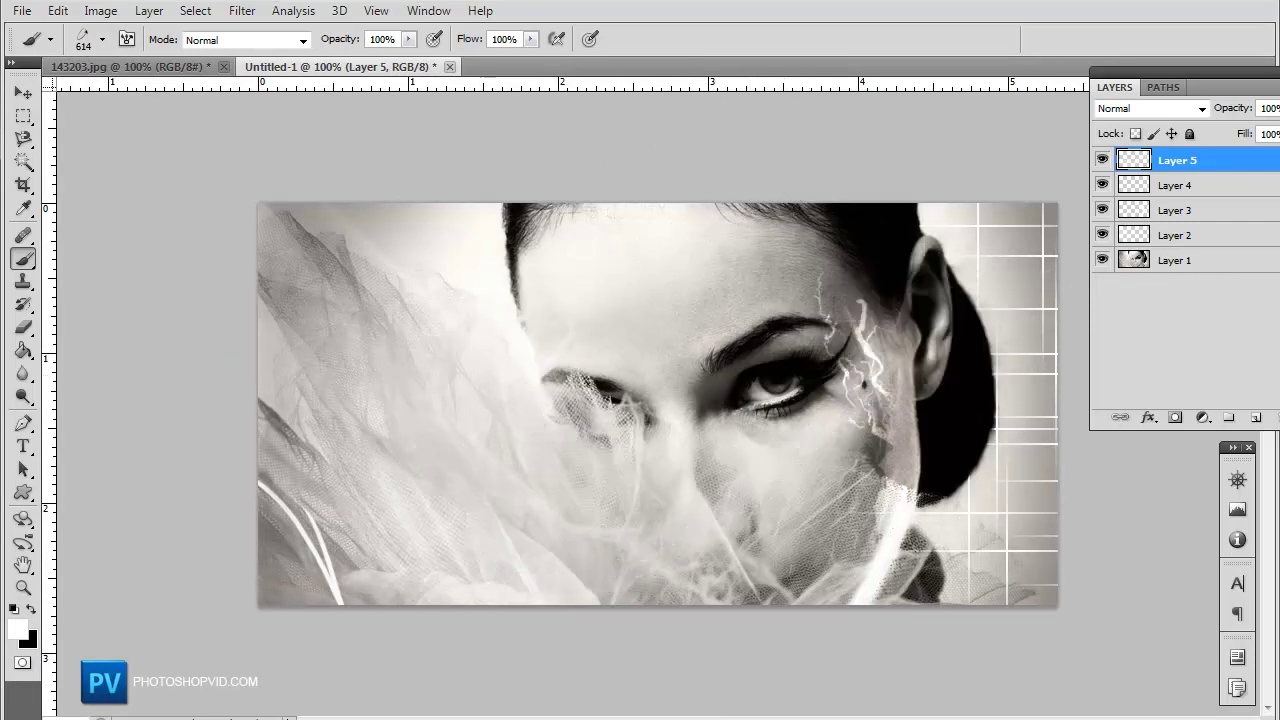
click(102, 40)
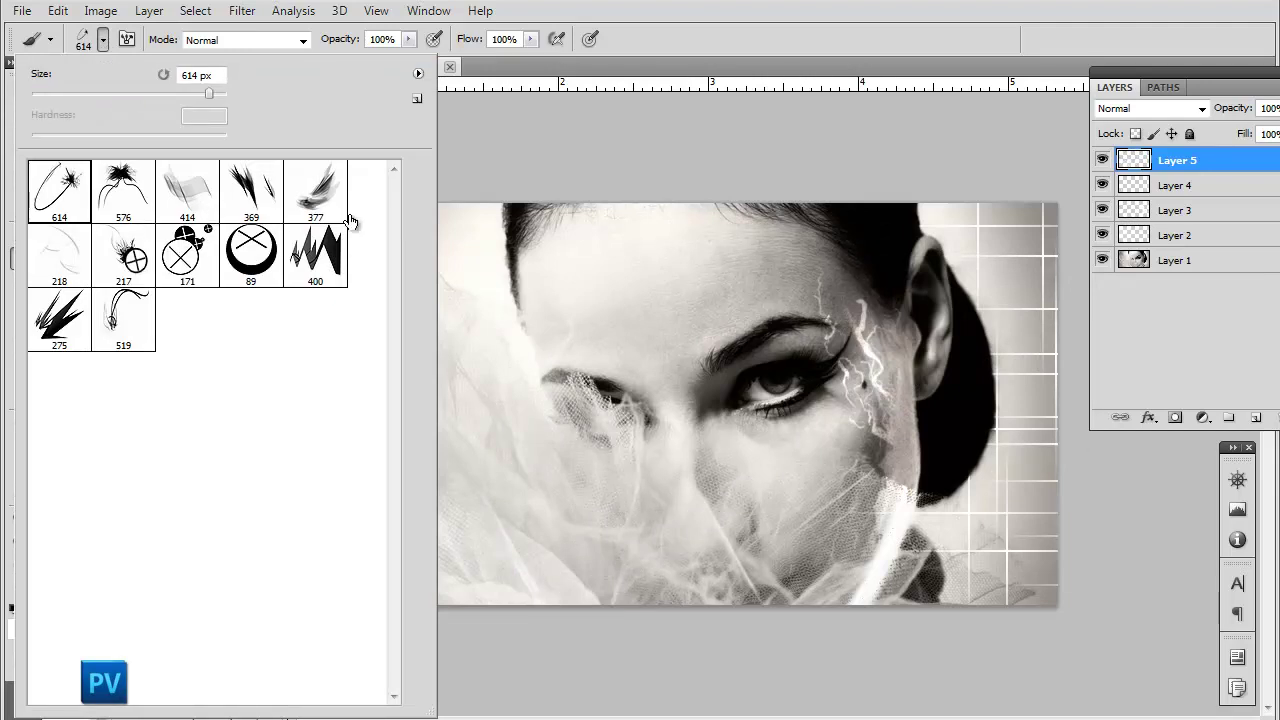
click(340, 212)
key(Return)
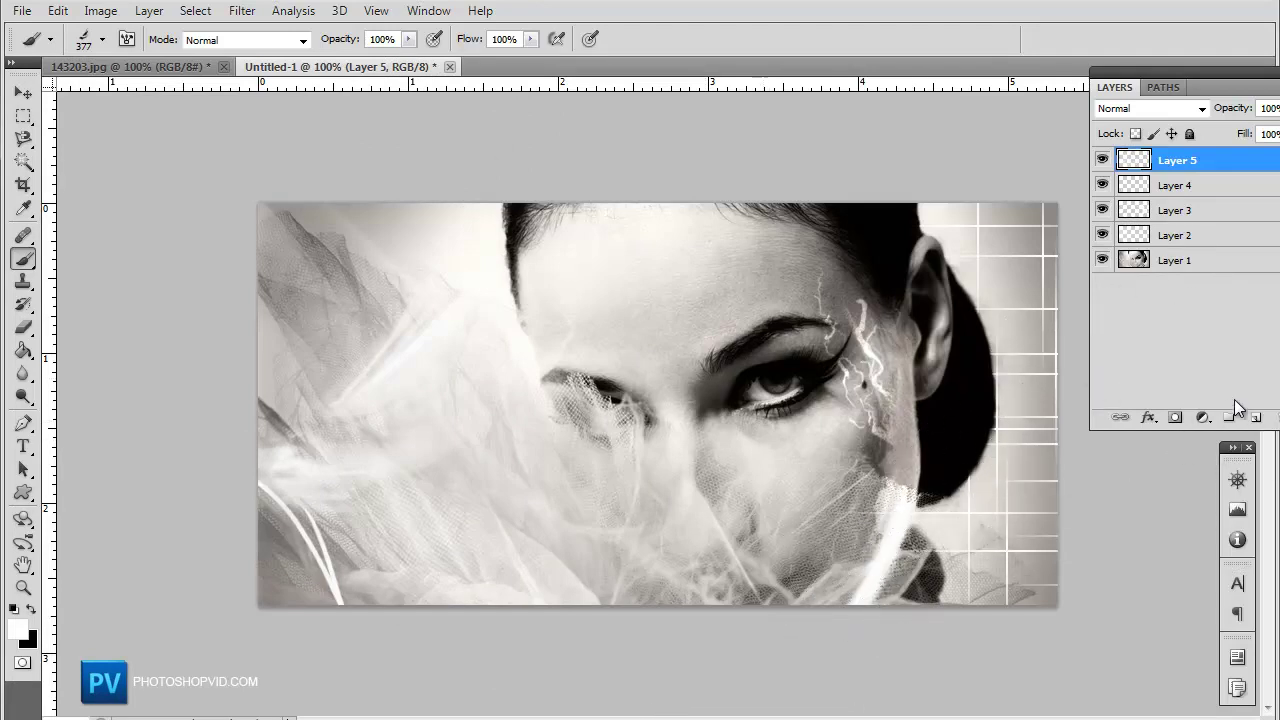
Add Layer 6 with the Brush tool, reset brushes to defaults and choose the soft round tip
click(1252, 418)
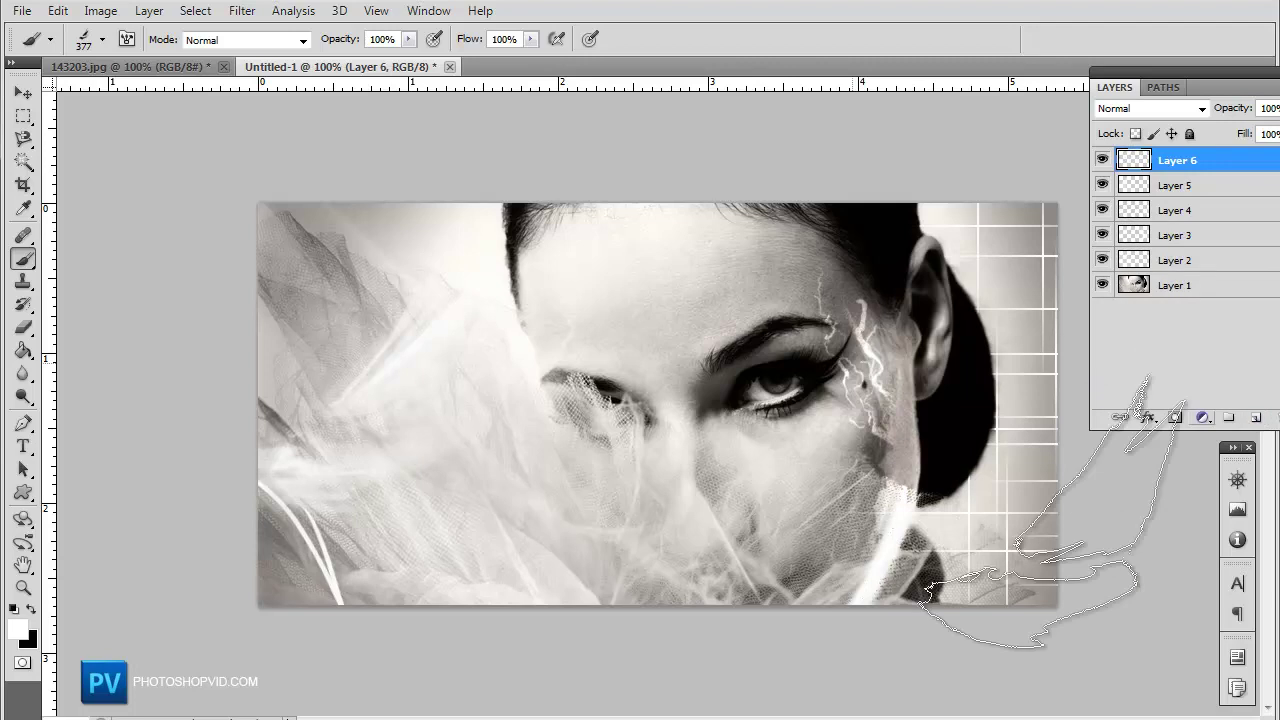
right_click(22, 256)
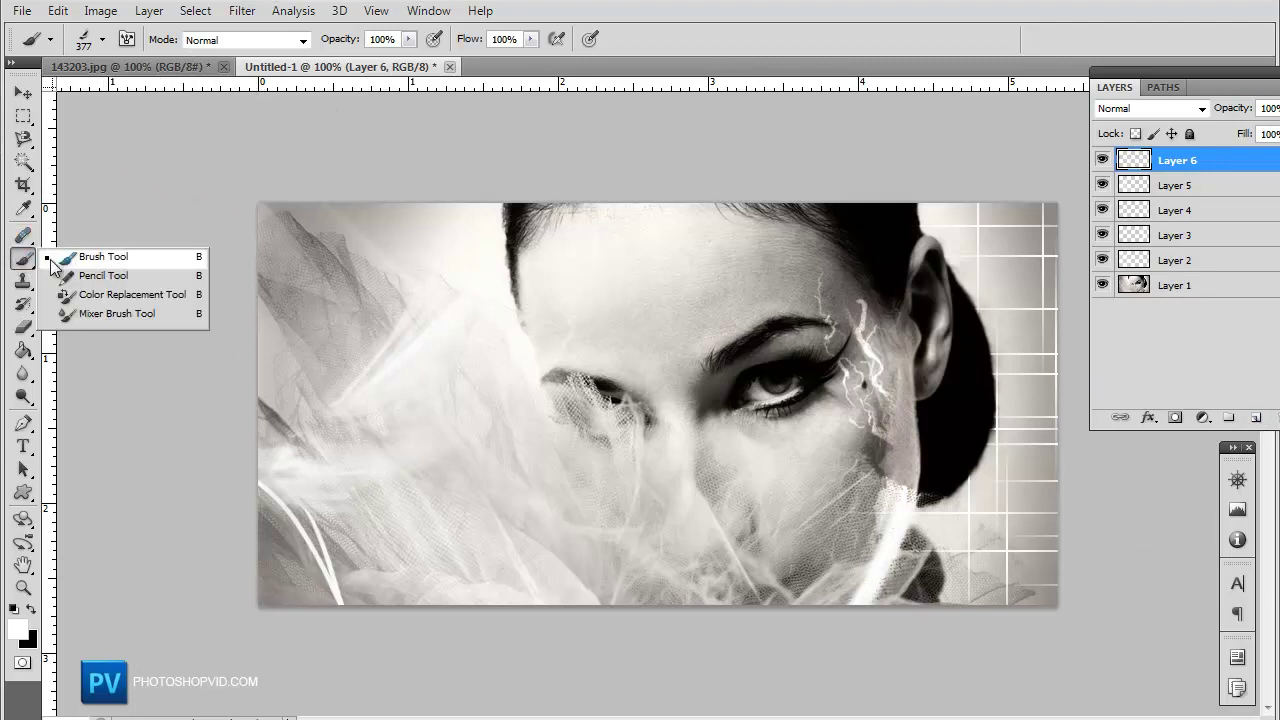
click(52, 262)
click(101, 40)
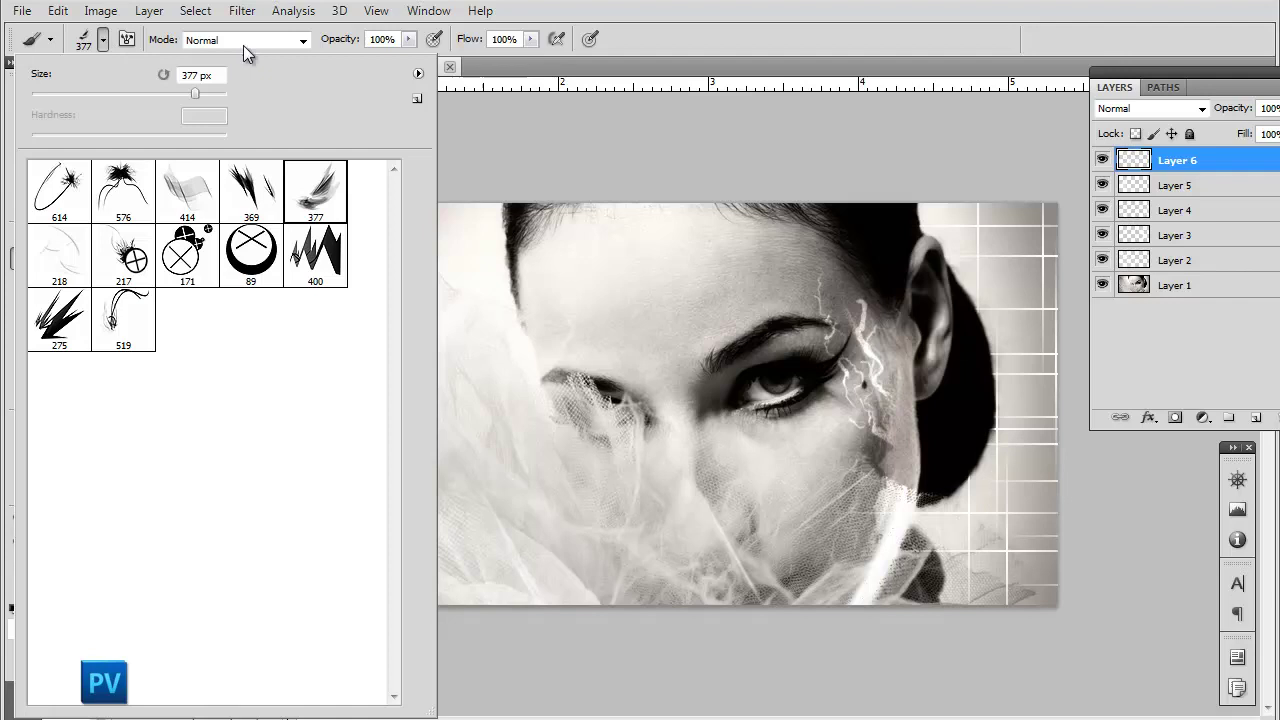
click(419, 75)
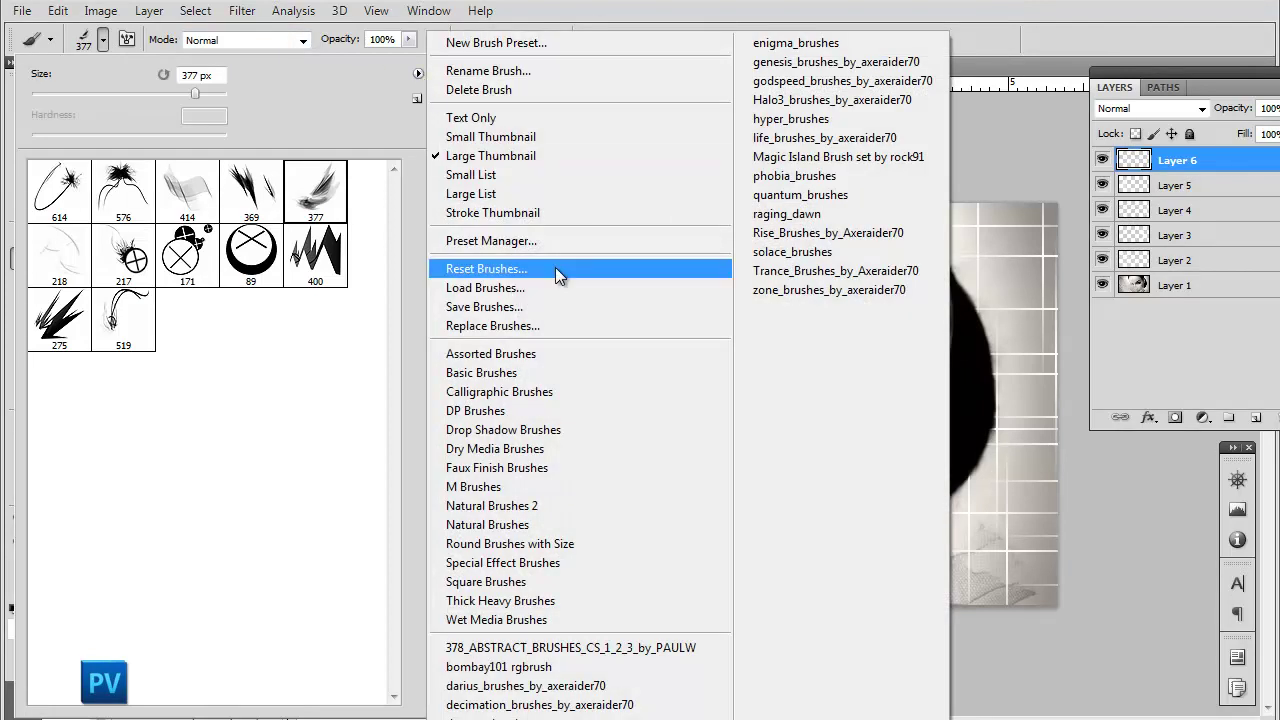
click(555, 267)
click(566, 273)
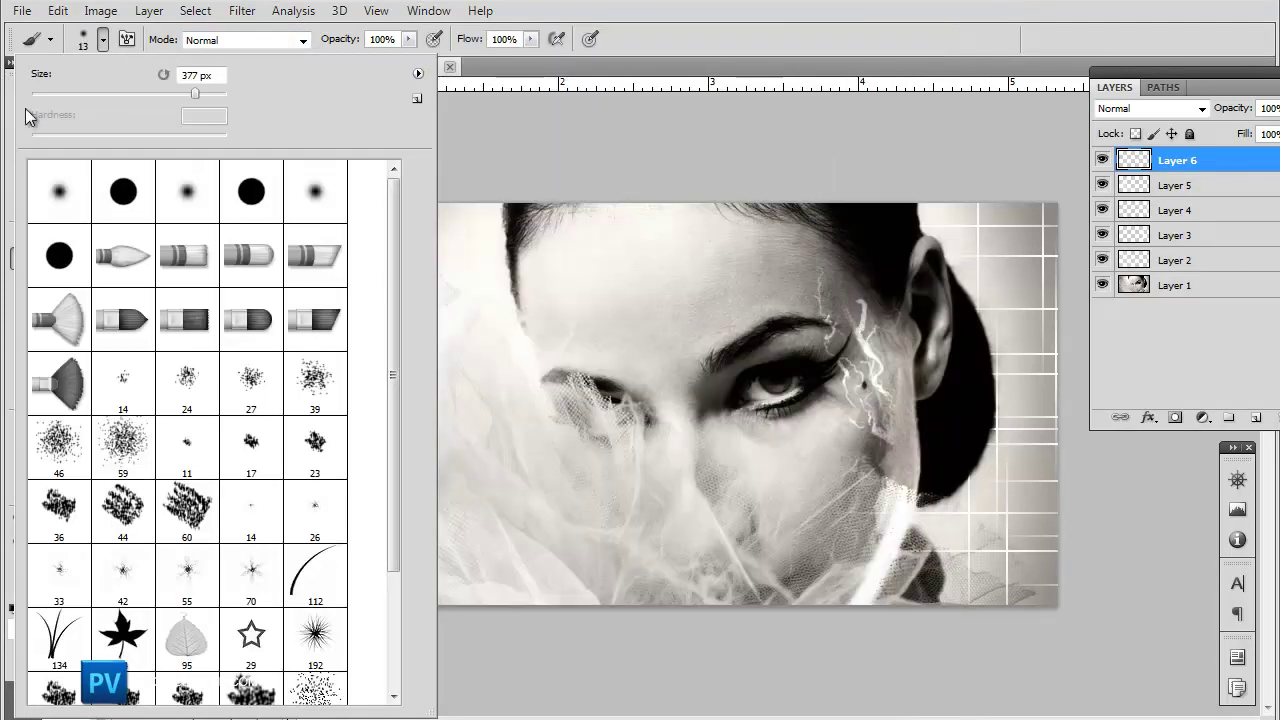
click(187, 195)
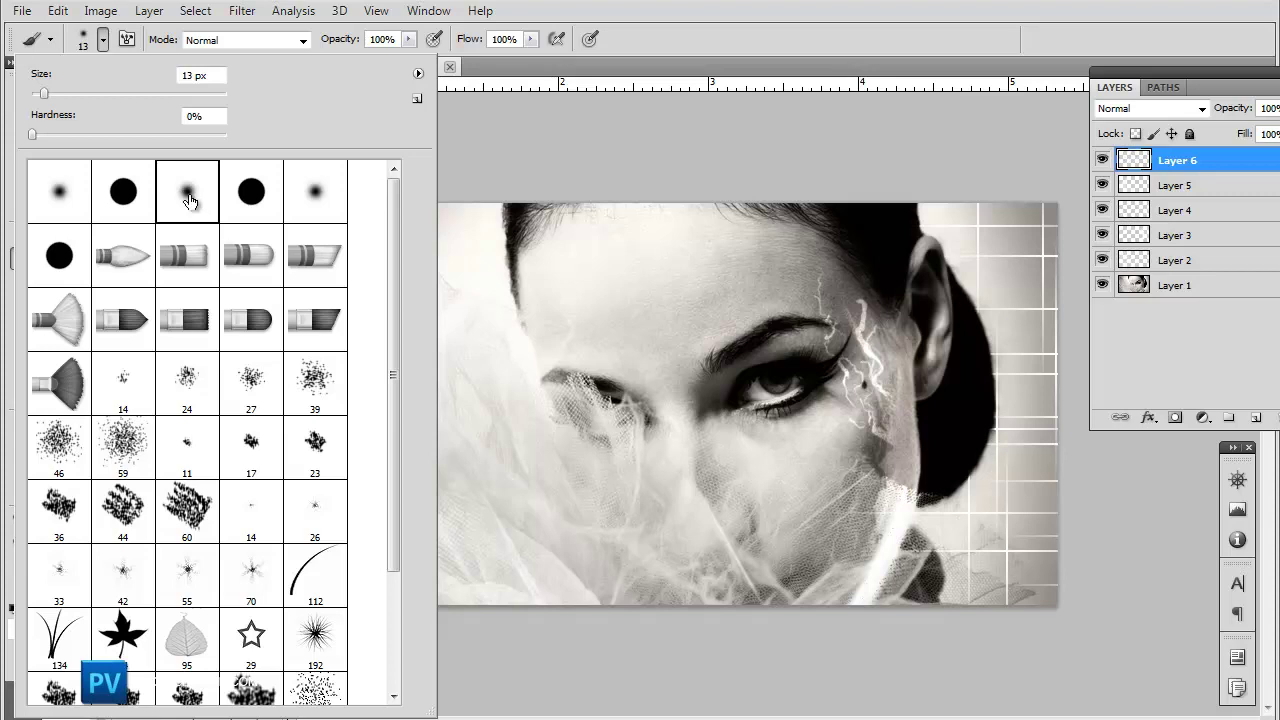
Enlarge the soft brush to 319 px and paint white over the hair at top right
click(172, 94)
click(189, 94)
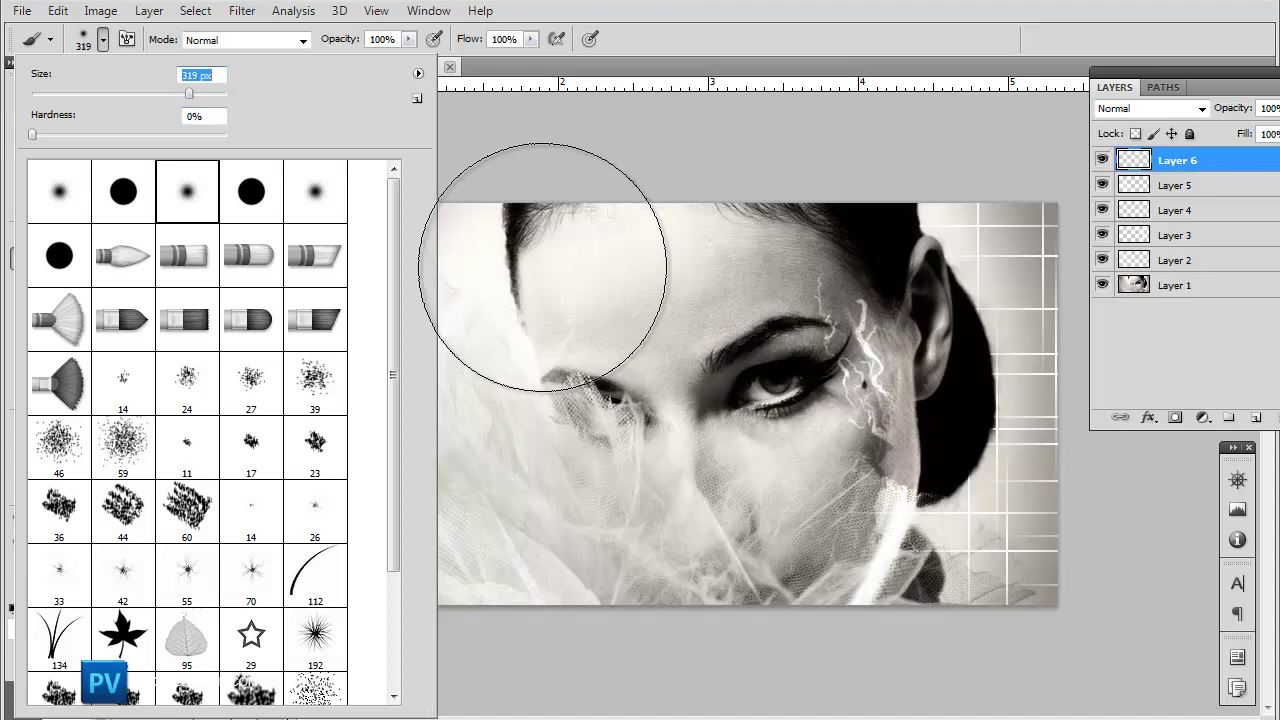
key(Return)
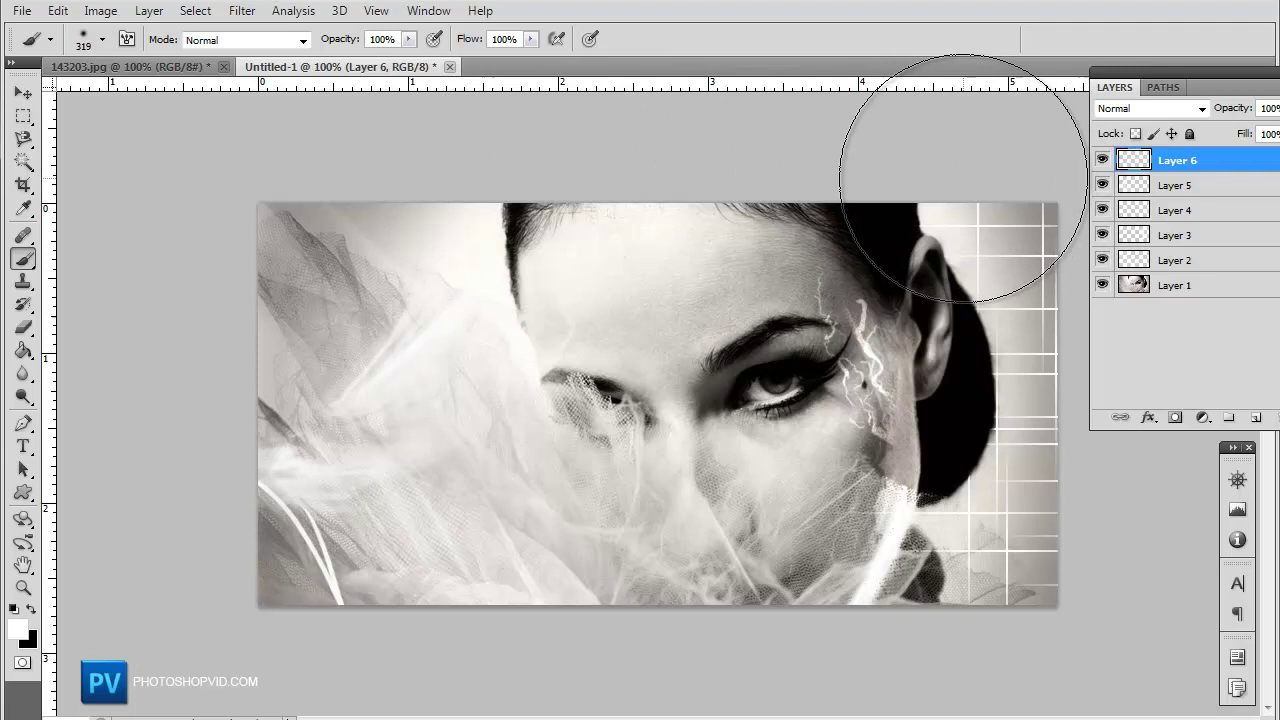
drag(910, 248, 1022, 255)
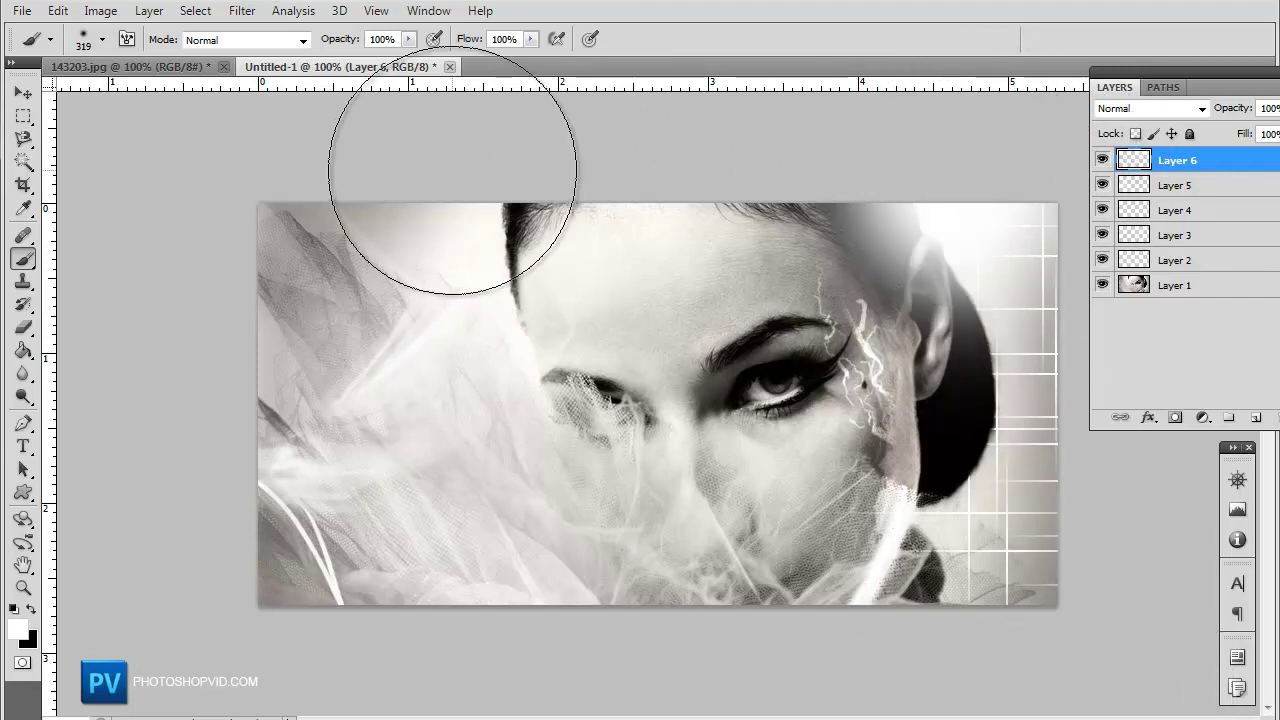
mouse_move(400, 718)
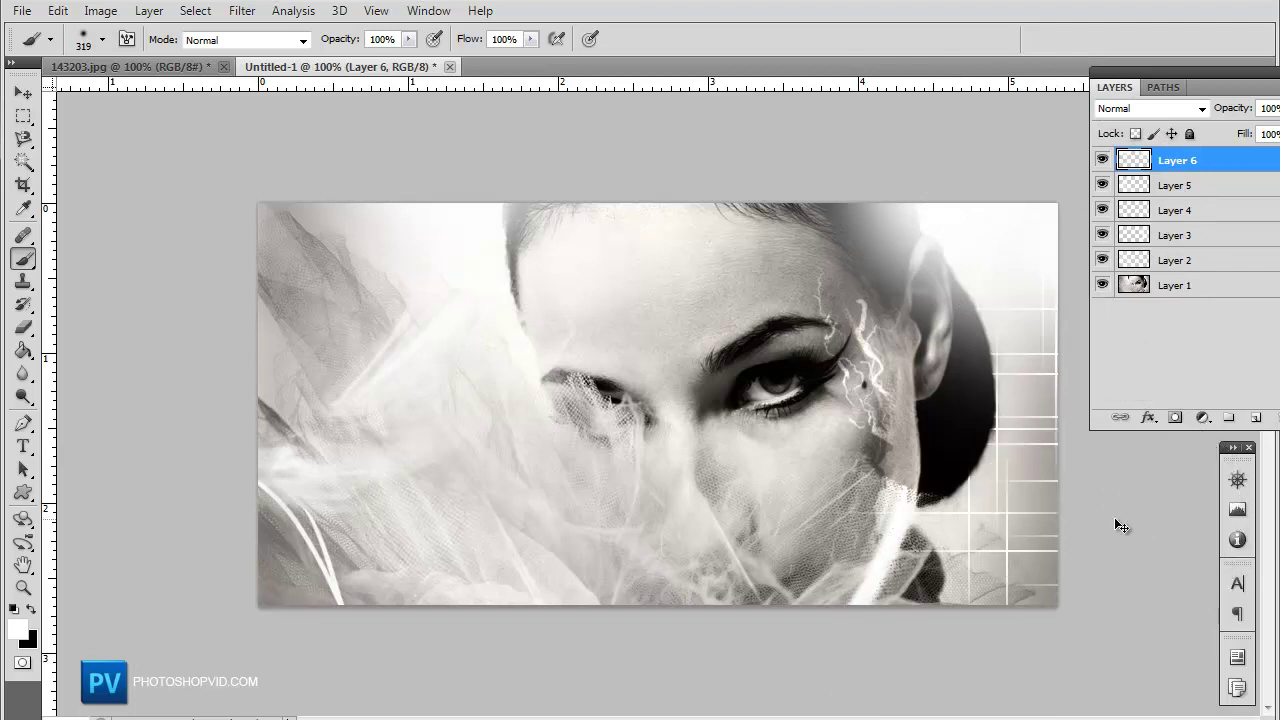
Undo the last white stroke and step Layer 6's blend mode from Overlay through neighbouring modes
key(ctrl+z)
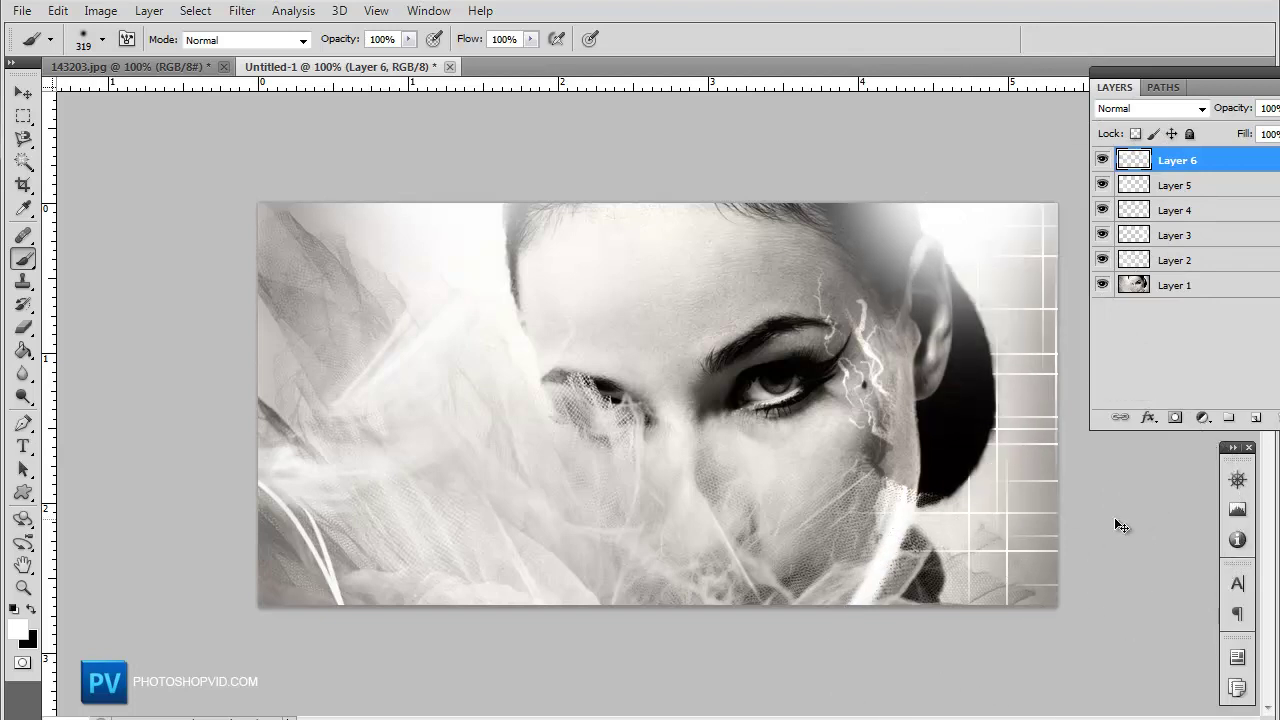
click(1152, 108)
click(1154, 369)
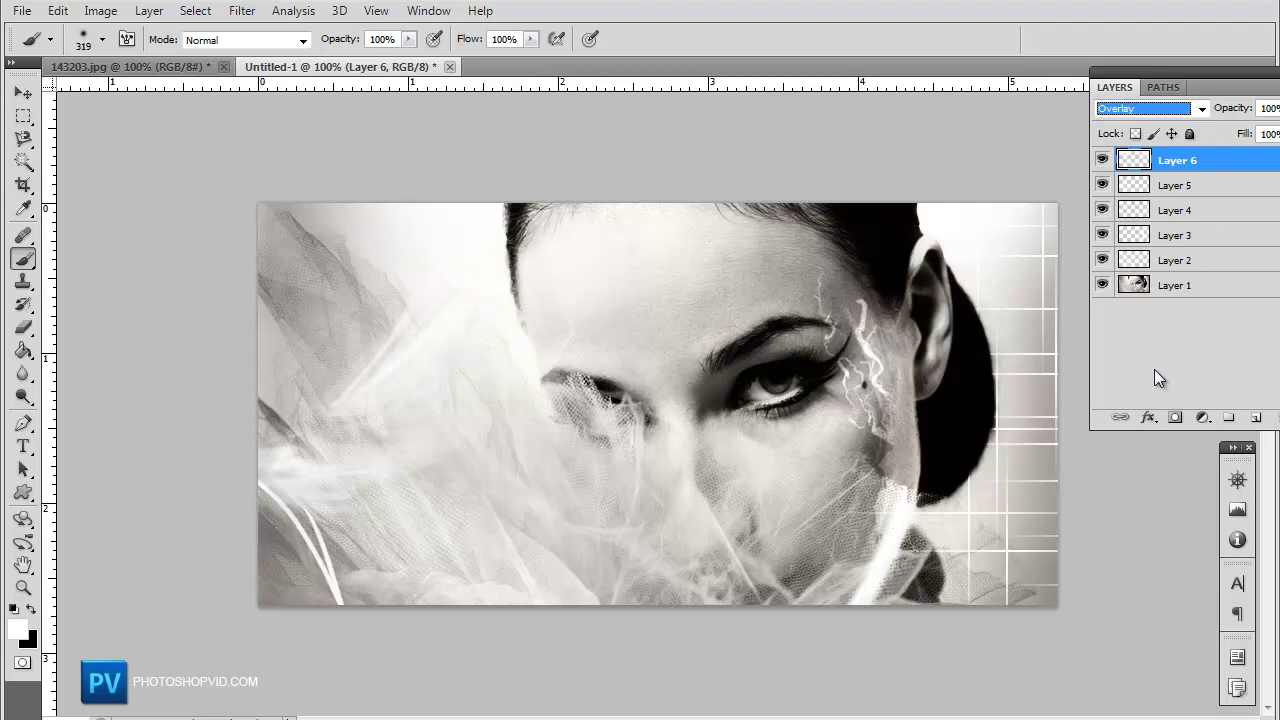
key(Up)
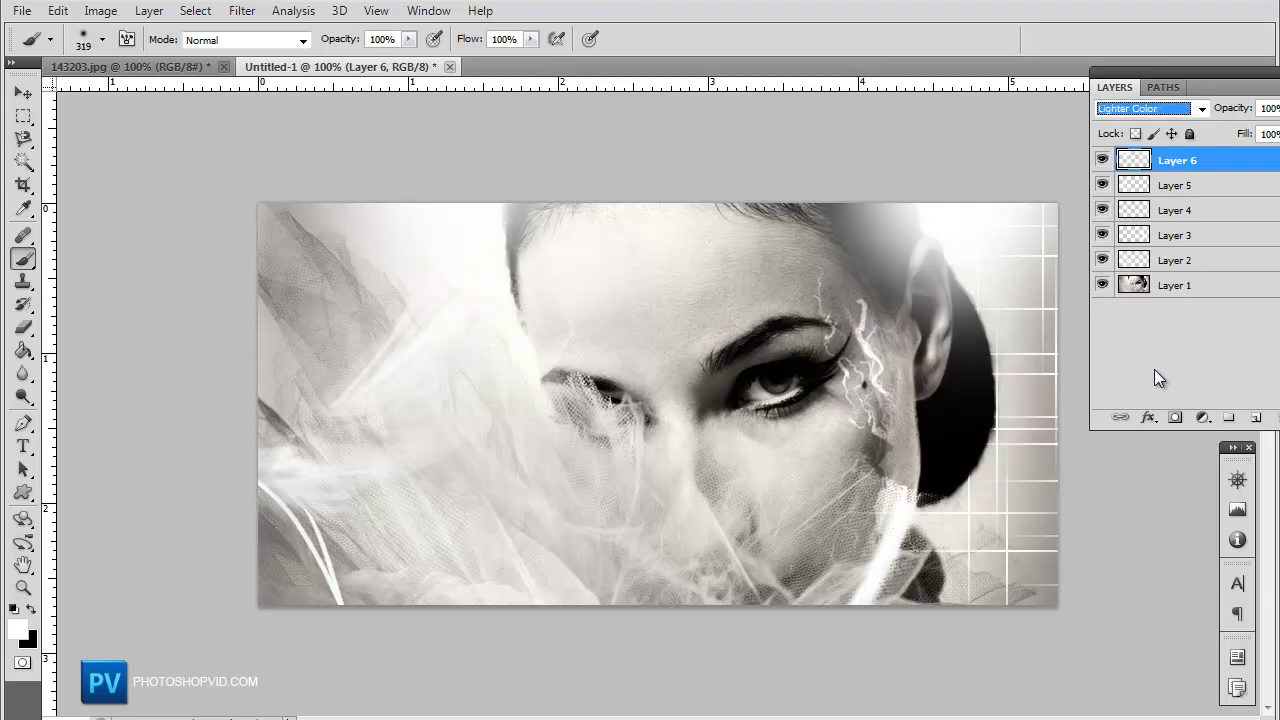
key(Down)
key(Down)
key(Down)
key(Down)
key(Down)
key(Down)
key(Down)
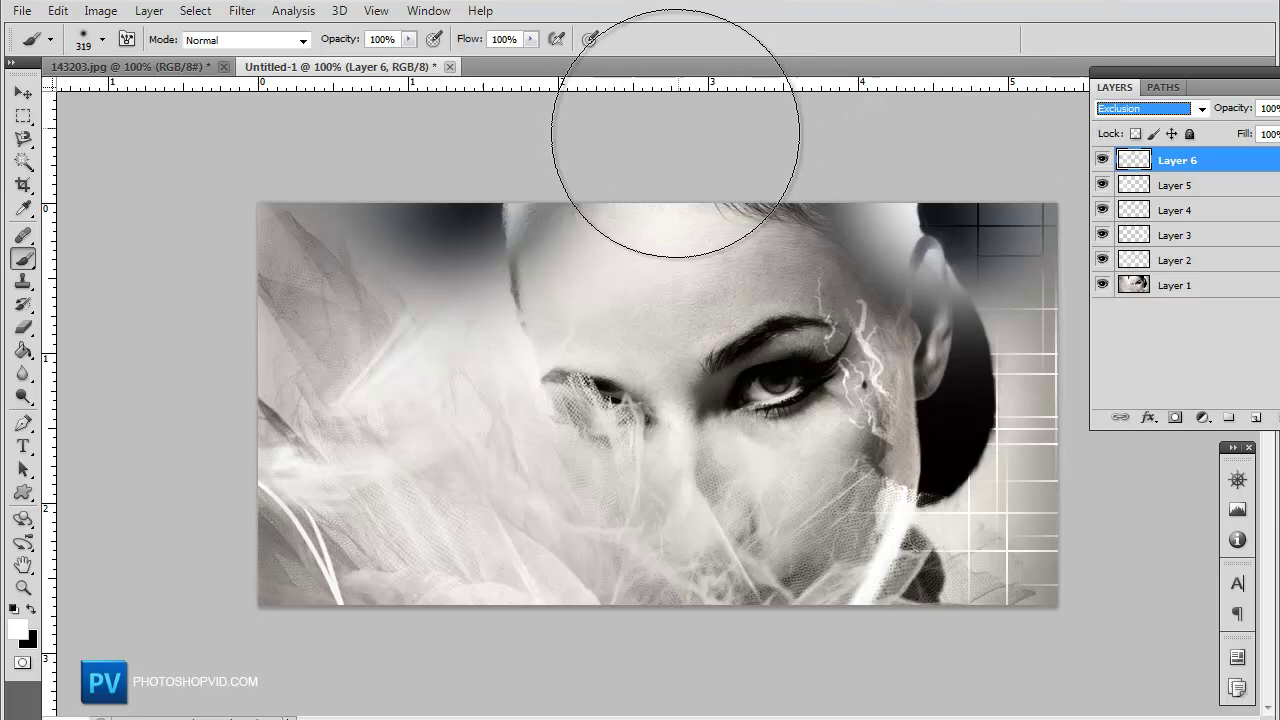
Paint soft strokes near the top right, along the top edge and over the ear
click(700, 366)
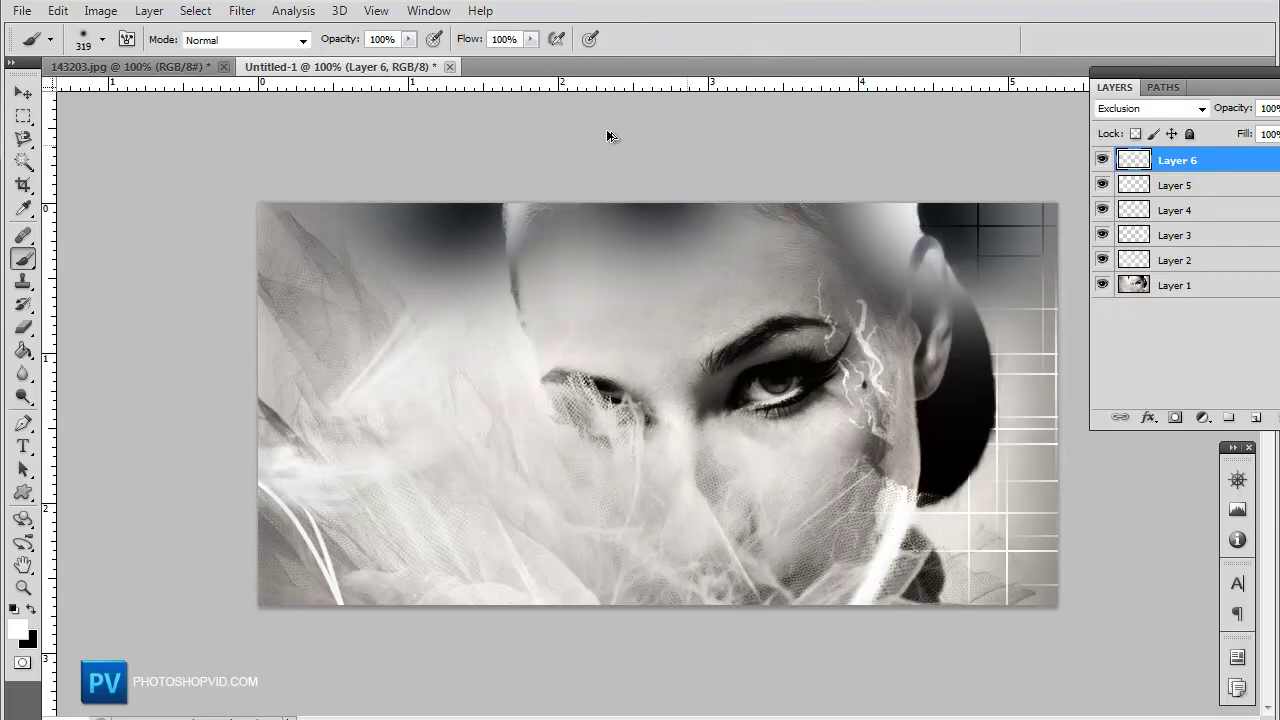
drag(606, 129, 643, 137)
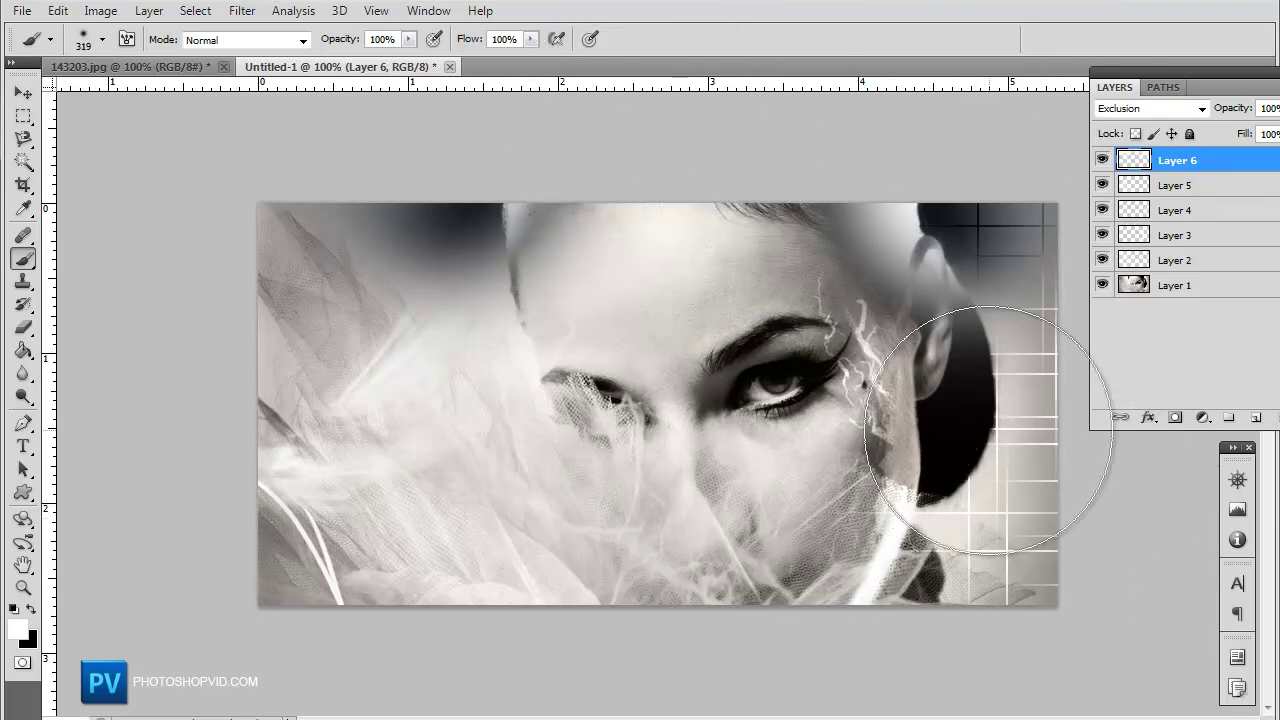
drag(1029, 300, 986, 314)
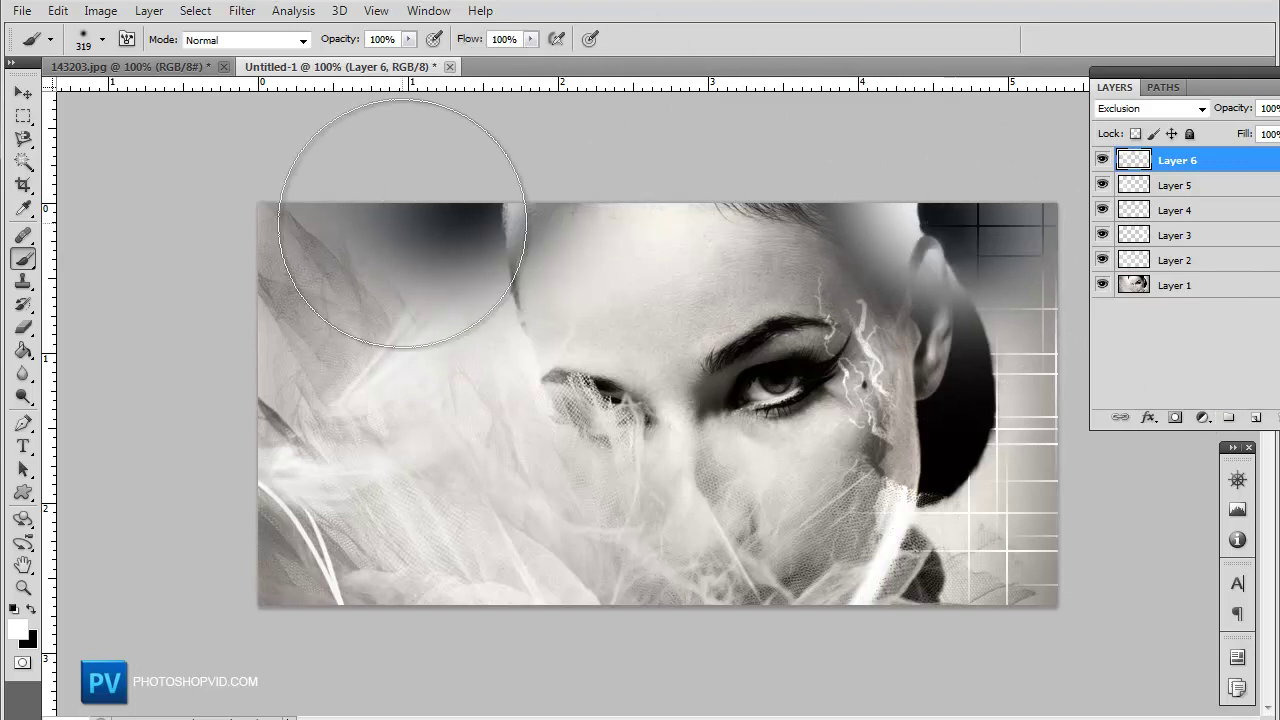
Add Layer 7 and brush soft light over the lower-left veil and the top-left dark smudge
click(1251, 420)
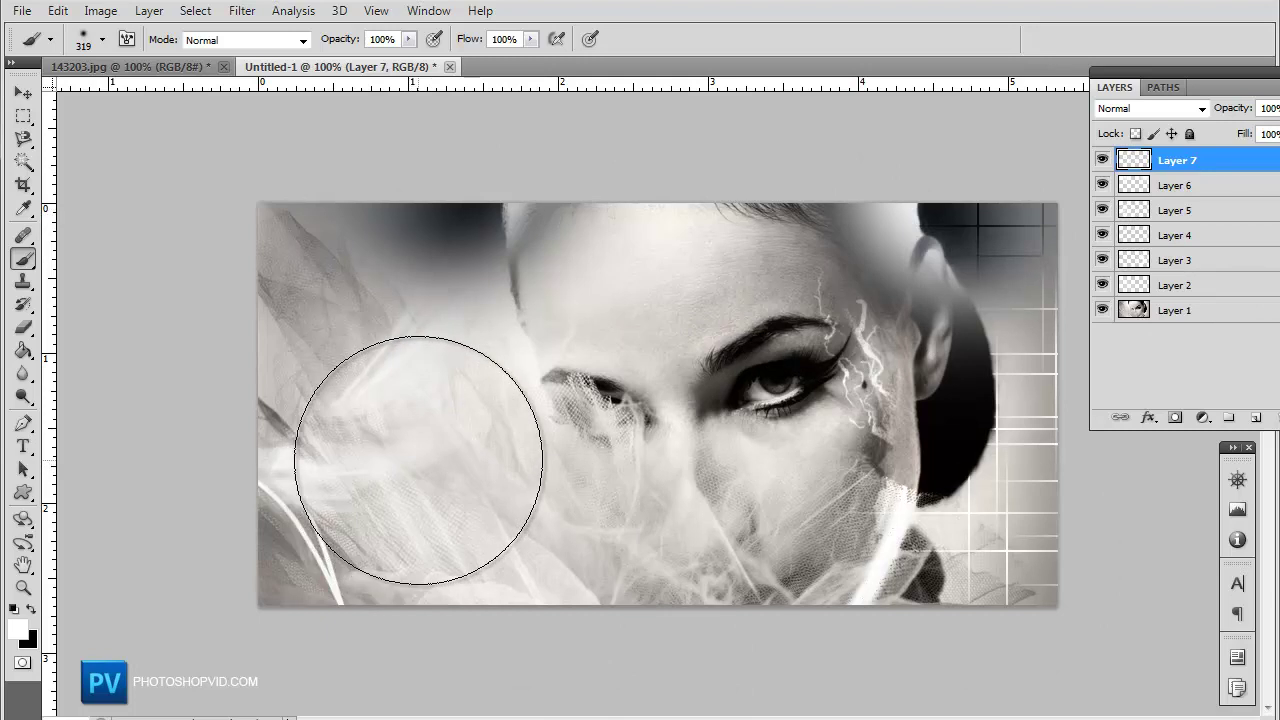
mouse_move(418, 457)
mouse_down()
mouse_move(475, 424)
mouse_move(498, 358)
mouse_move(475, 257)
mouse_up()
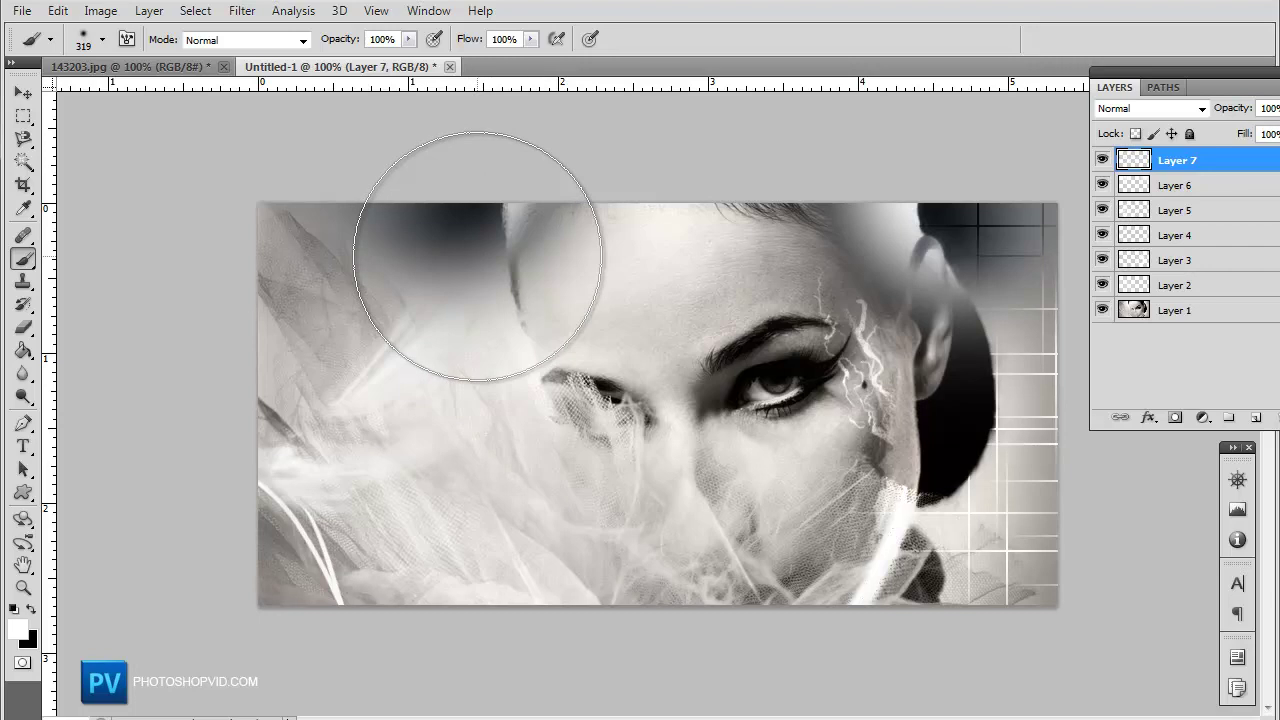
drag(445, 192, 429, 171)
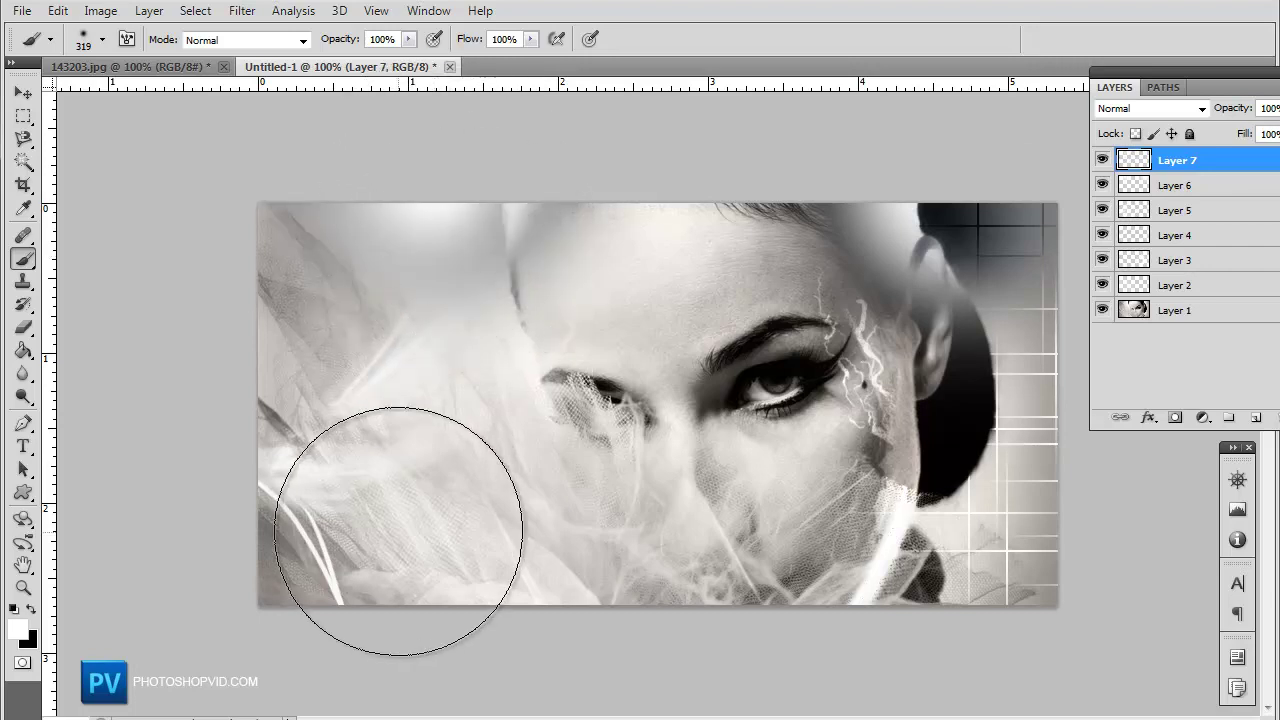
Undo the top-left stroke, then try and undo strokes over the dark top-right corner
key(ctrl+z)
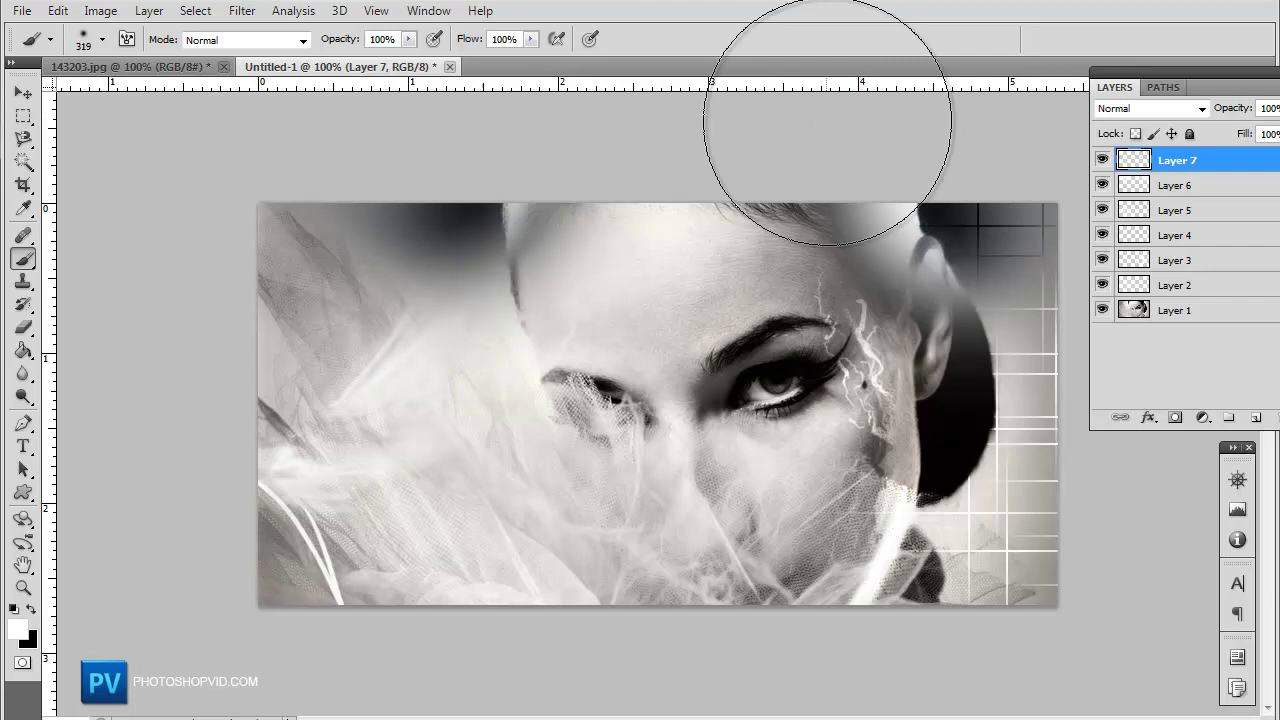
drag(896, 171, 908, 171)
drag(986, 143, 914, 157)
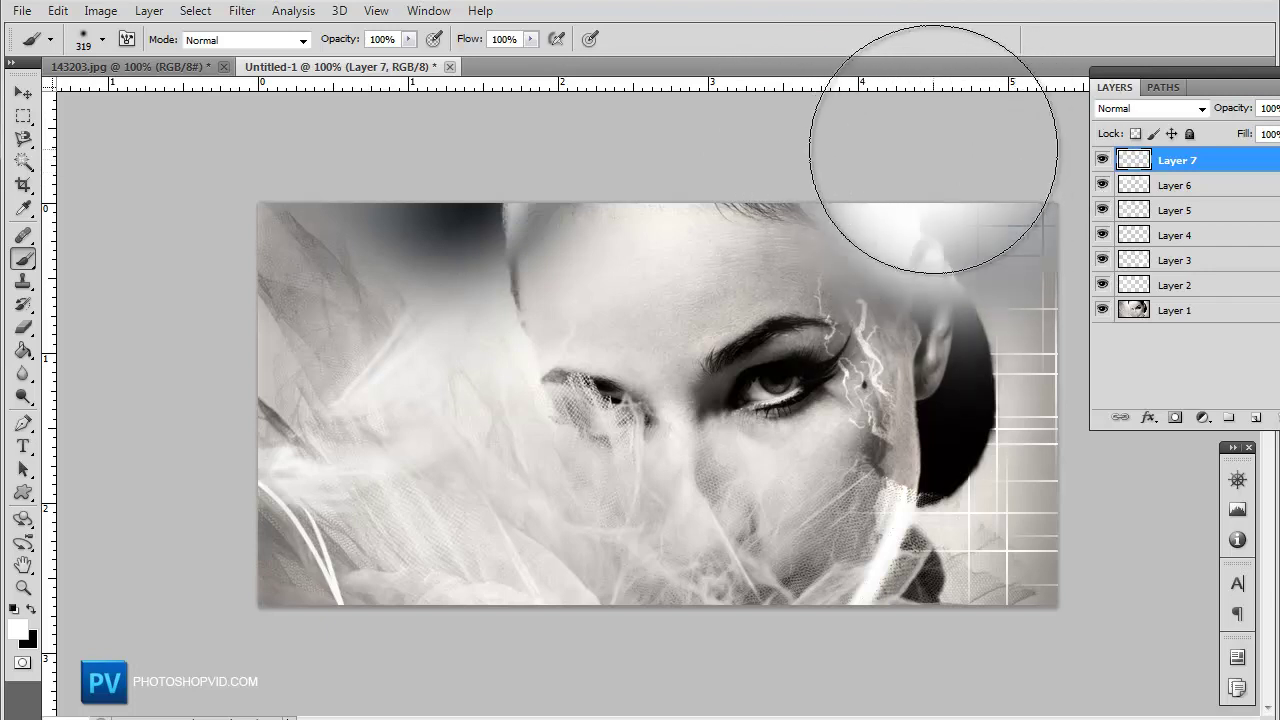
key(ctrl+z)
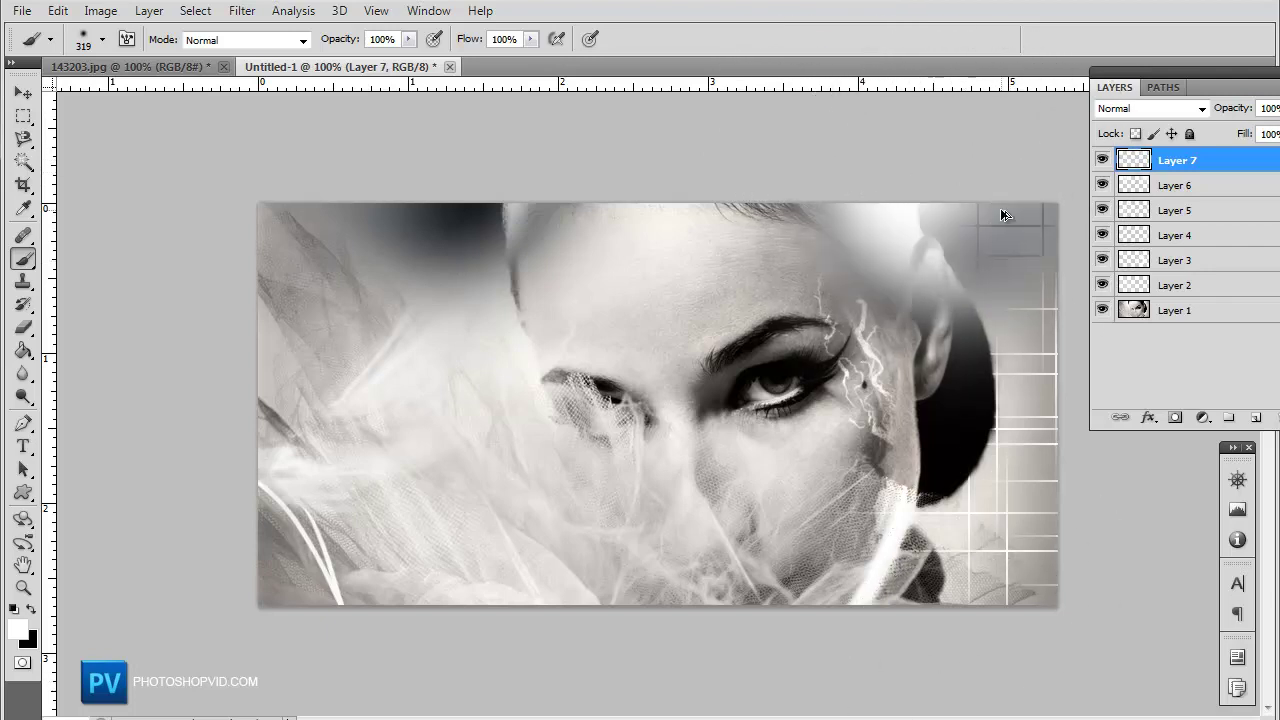
Set Layer 7 to Luminosity, compare by toggling its visibility, and lower opacity to 61%
click(1180, 108)
click(1136, 365)
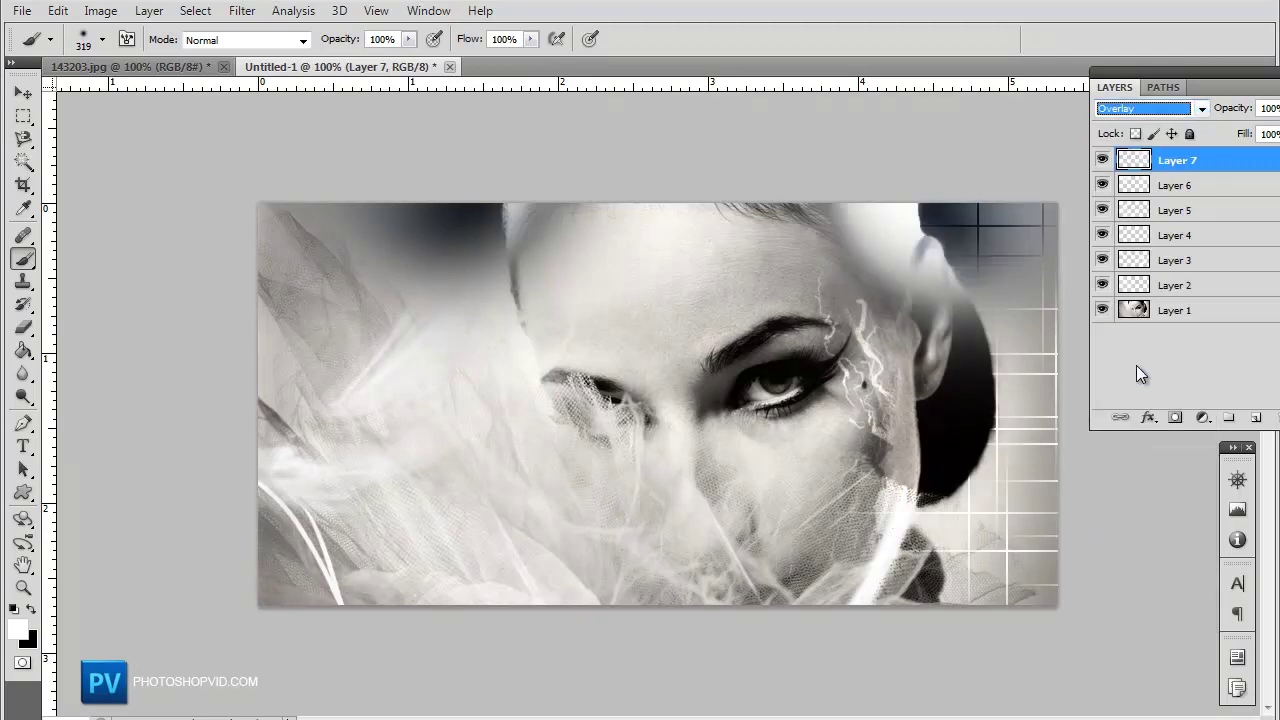
key(Down)
key(Down)
key(Down)
key(Down)
key(Down)
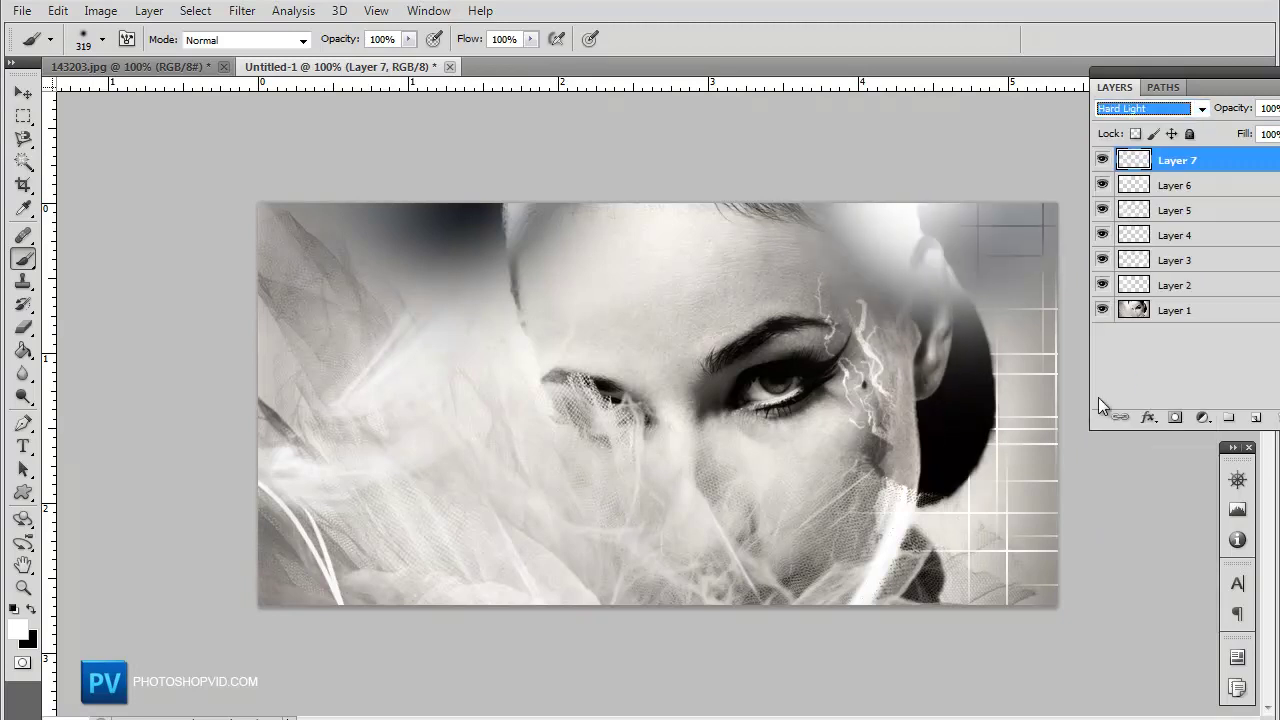
key(Down)
key(Down)
key(Down)
key(Down)
key(Down)
key(Down)
key(Down)
key(Down)
key(Down)
click(1102, 161)
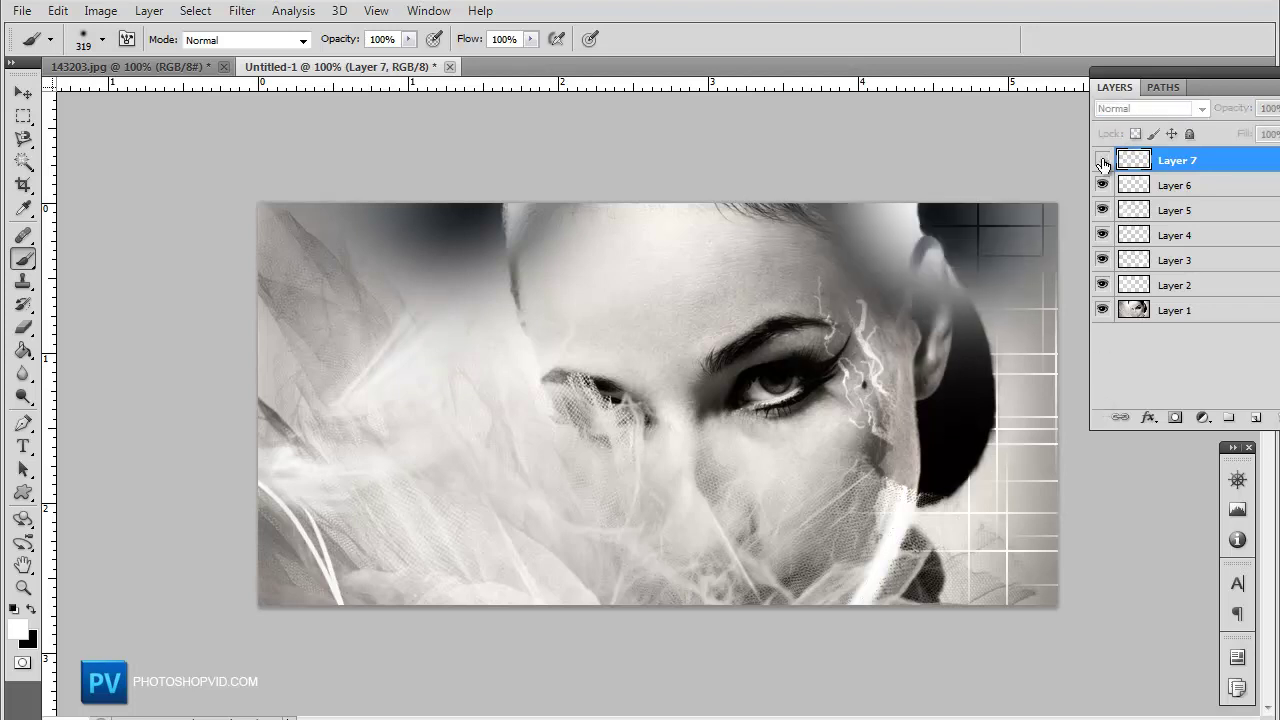
click(1102, 161)
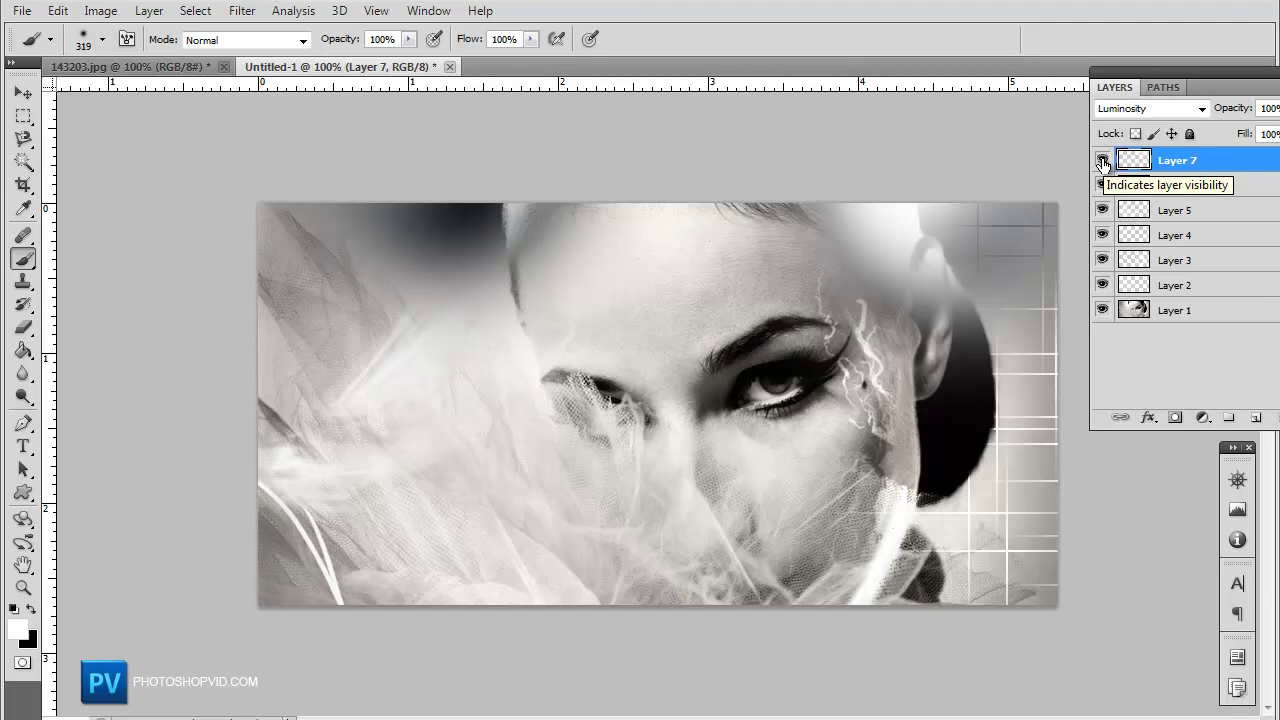
drag(1222, 75, 1204, 75)
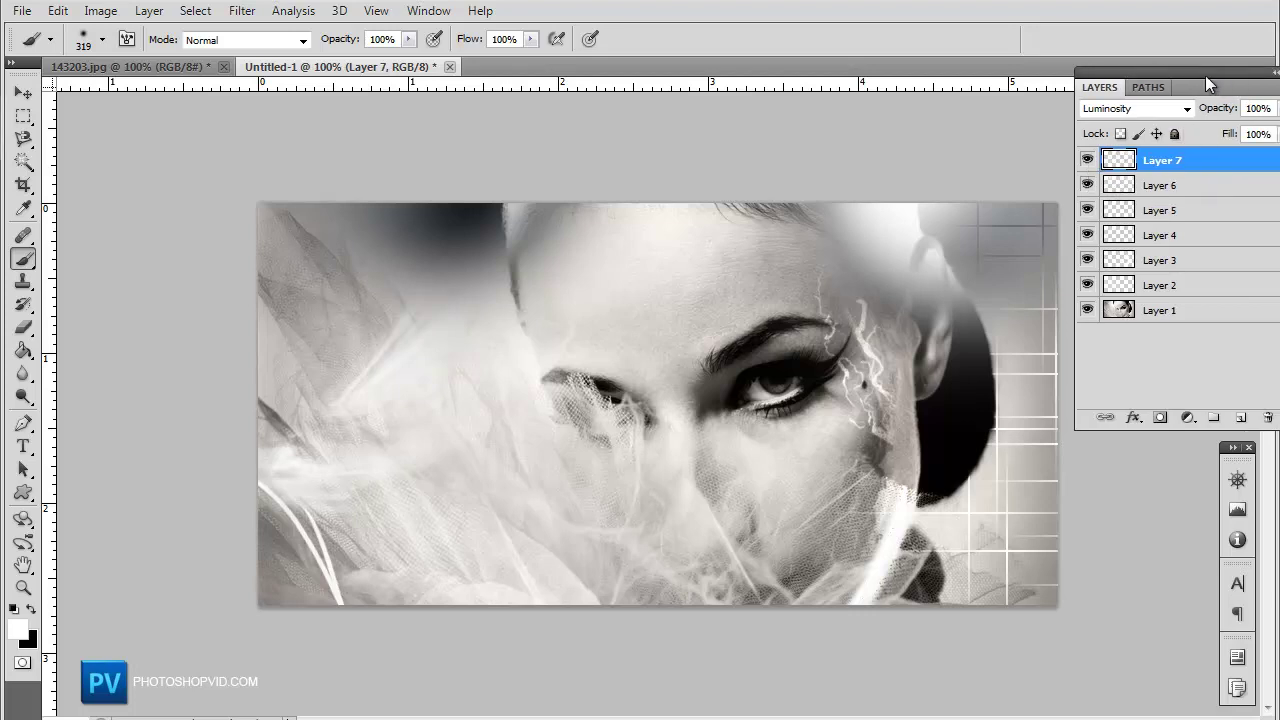
click(1276, 110)
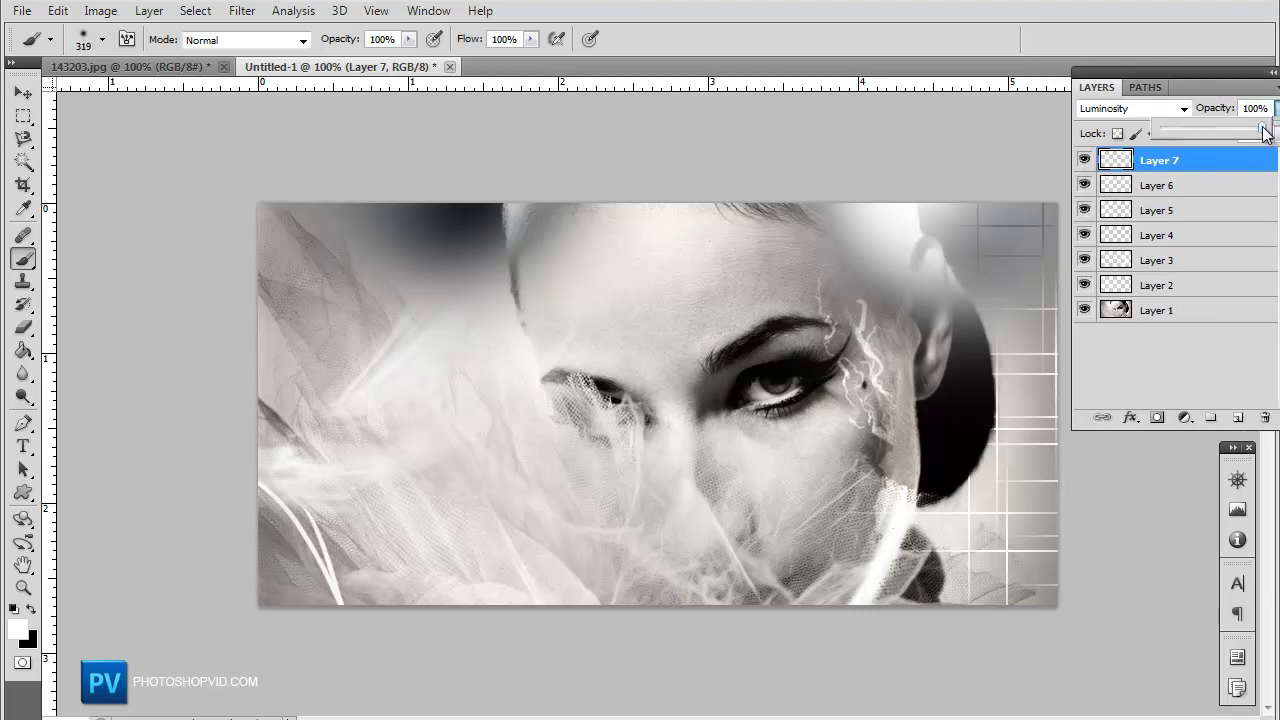
drag(1248, 136, 1222, 139)
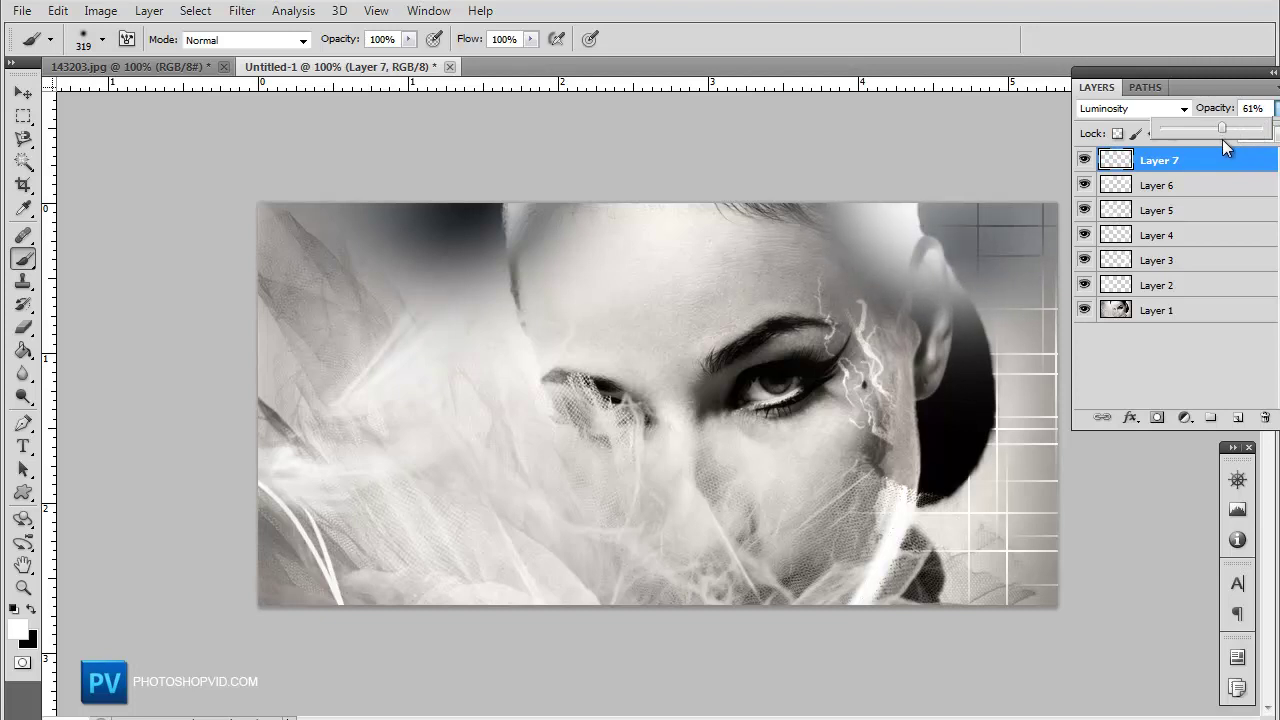
click(24, 328)
click(102, 40)
click(197, 204)
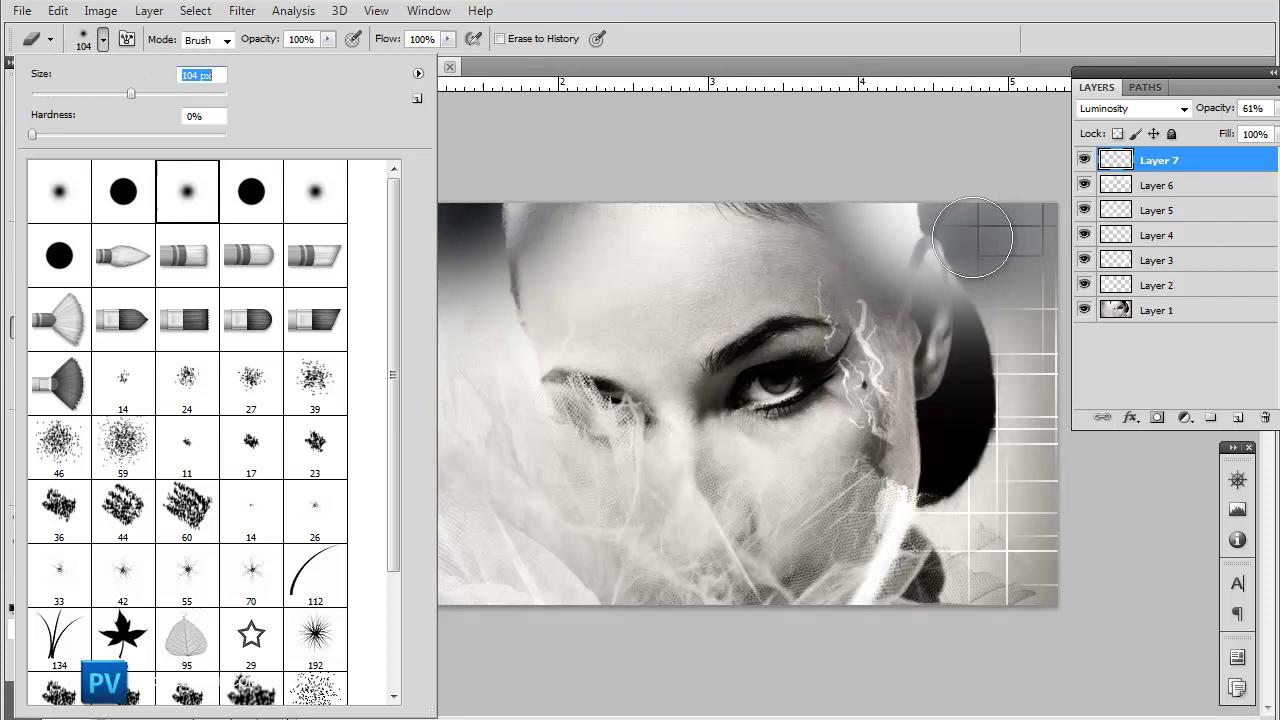
click(957, 202)
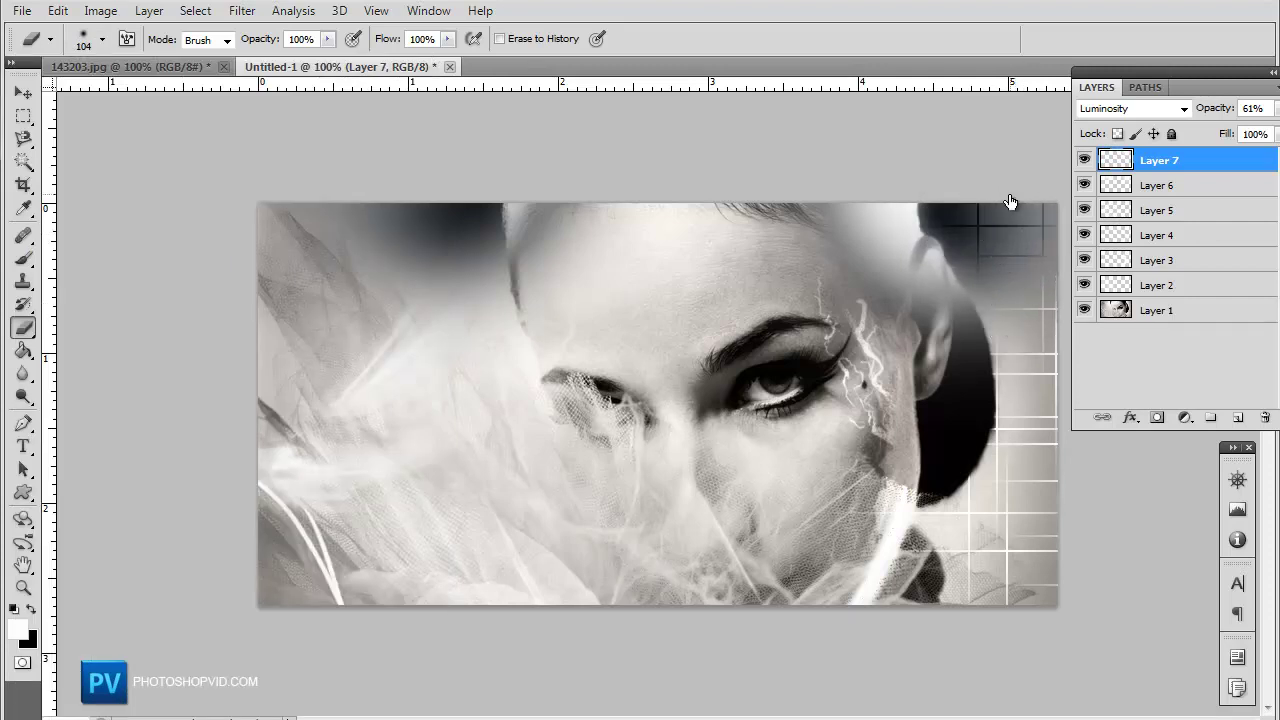
key(alt+bracketleft)
mouse_move(943, 194)
mouse_down()
mouse_move(1035, 310)
mouse_move(1046, 366)
mouse_move(967, 223)
mouse_move(957, 186)
mouse_move(980, 183)
mouse_move(1057, 386)
mouse_move(1036, 156)
mouse_up()
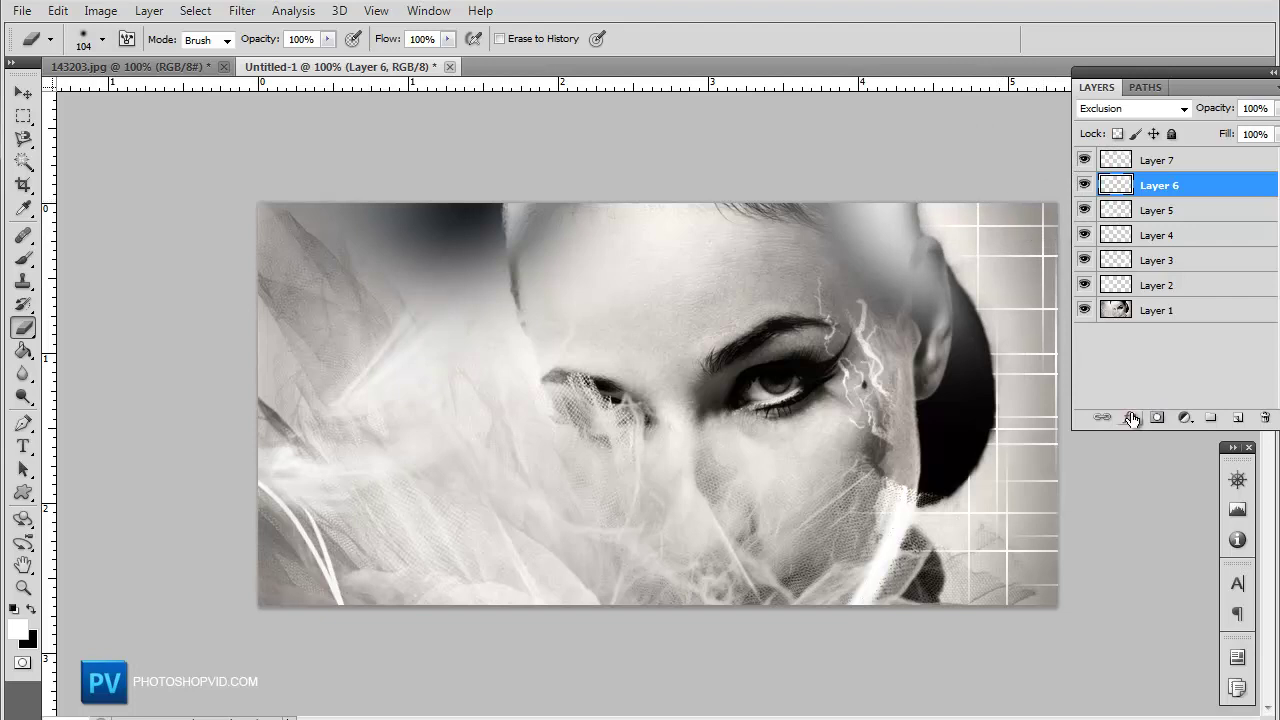
key(alt+bracketright)
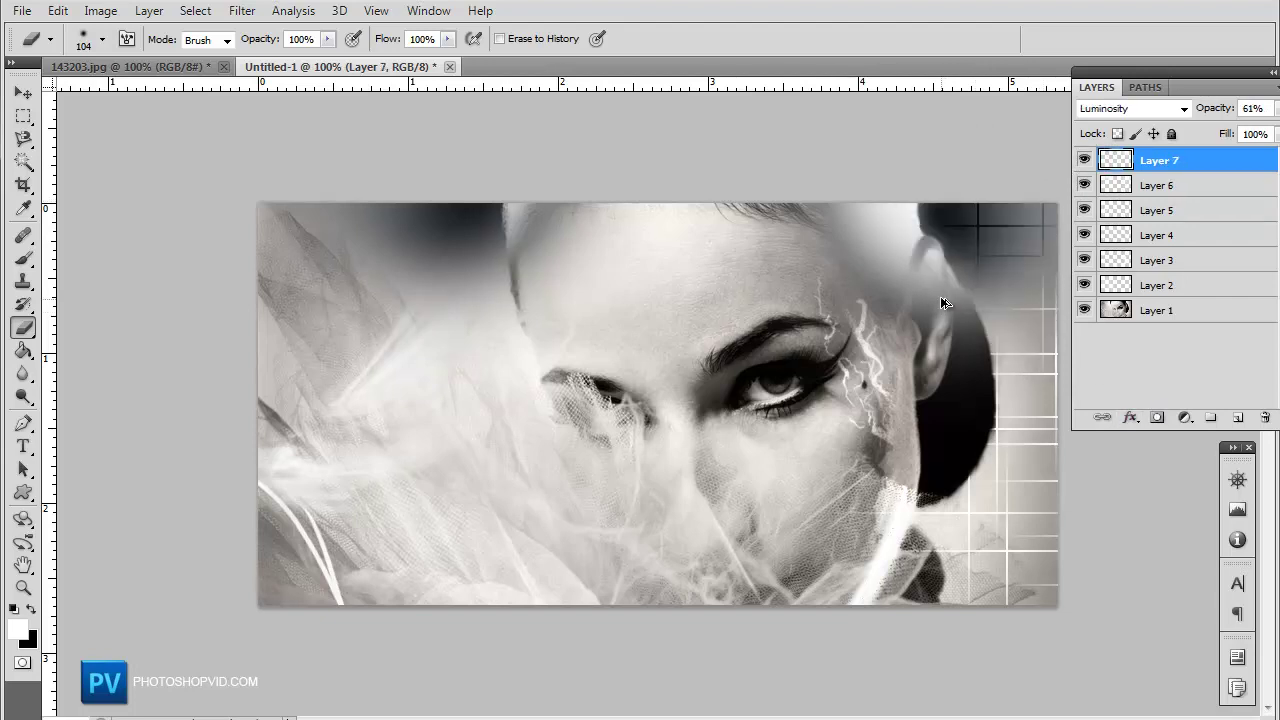
Add Layer 8 and set the brush's foreground colour to pure red
click(1237, 418)
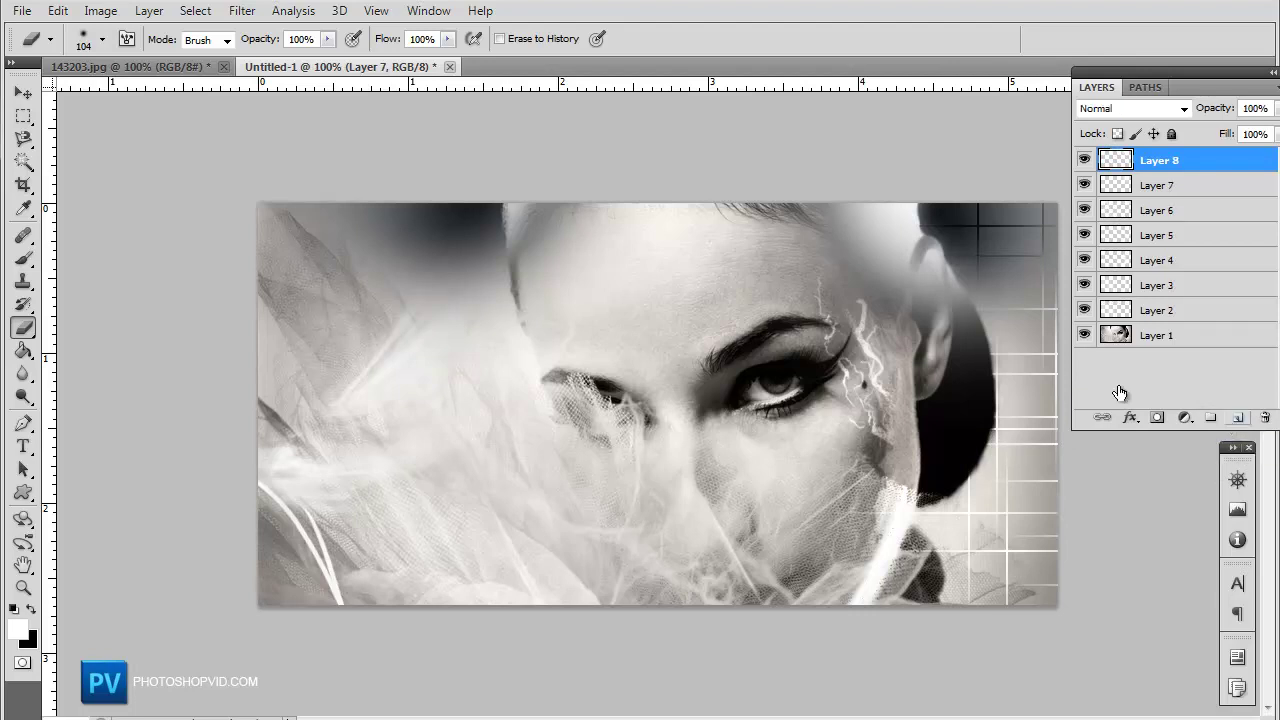
click(23, 258)
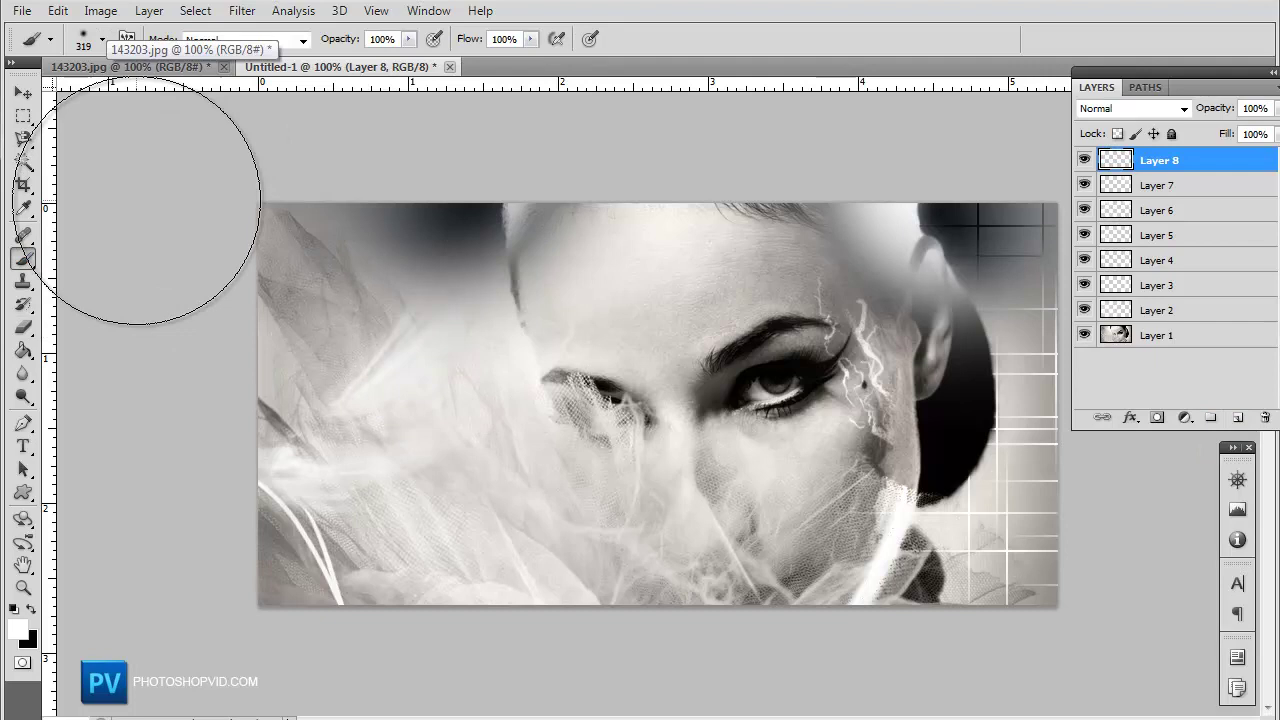
click(19, 629)
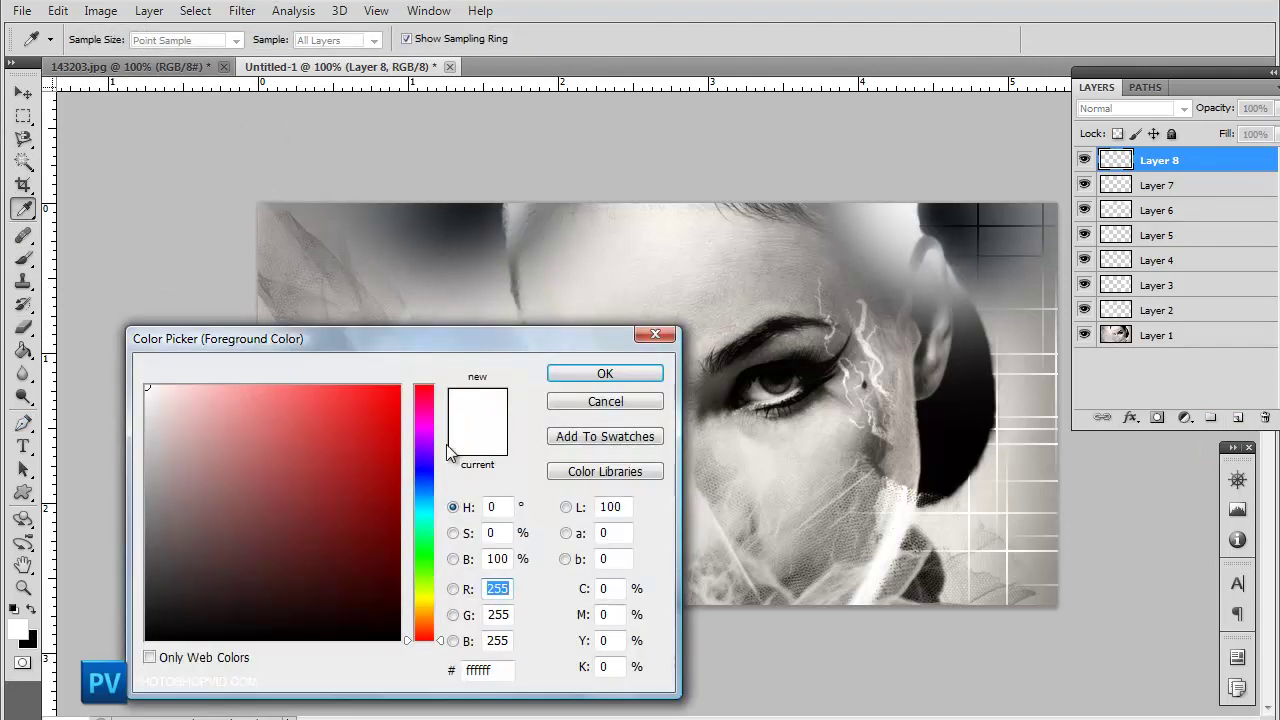
drag(377, 425, 481, 331)
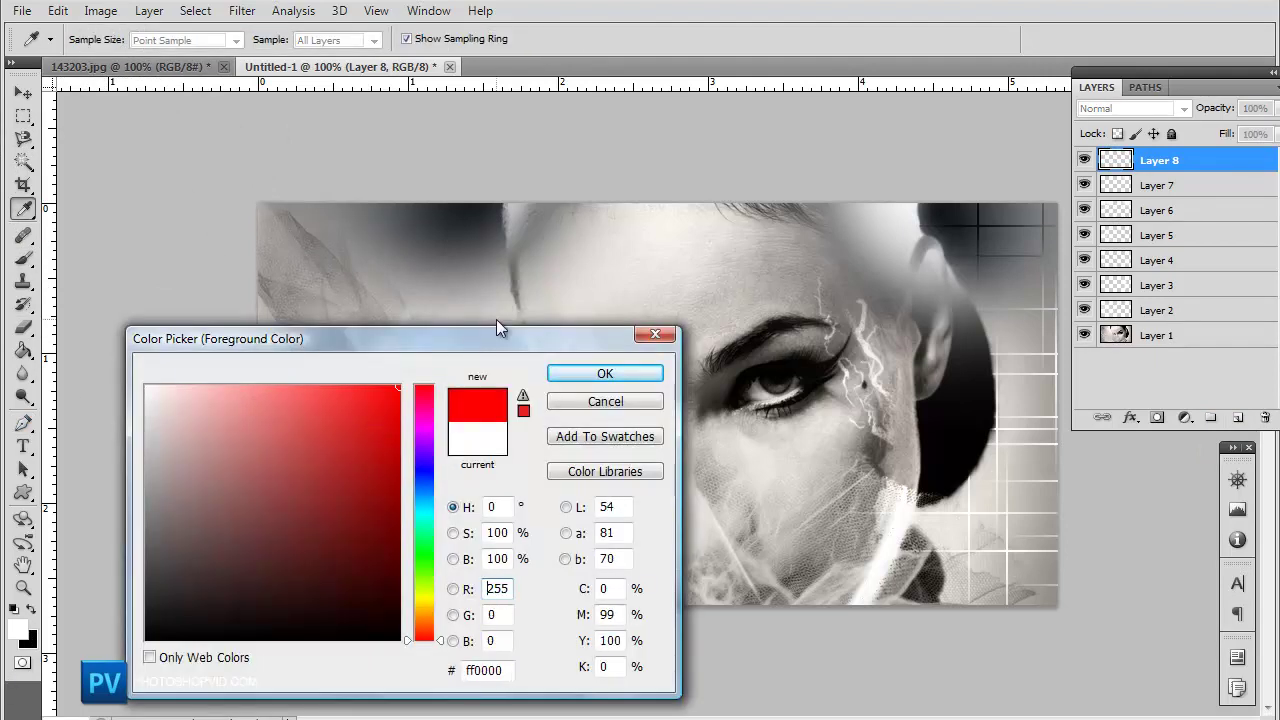
click(598, 378)
key(b)
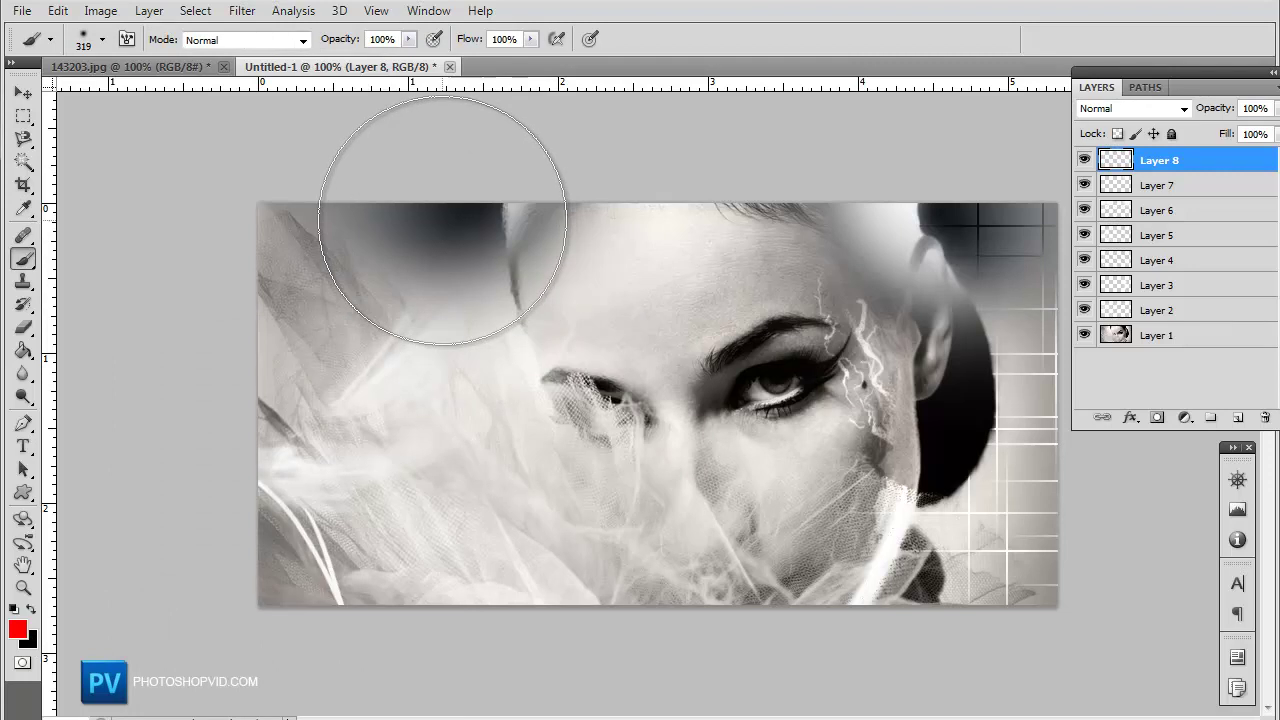
Paint red patches at the top corners, blend Layer 8 as Soft Light, and add red at upper left
drag(434, 223, 488, 275)
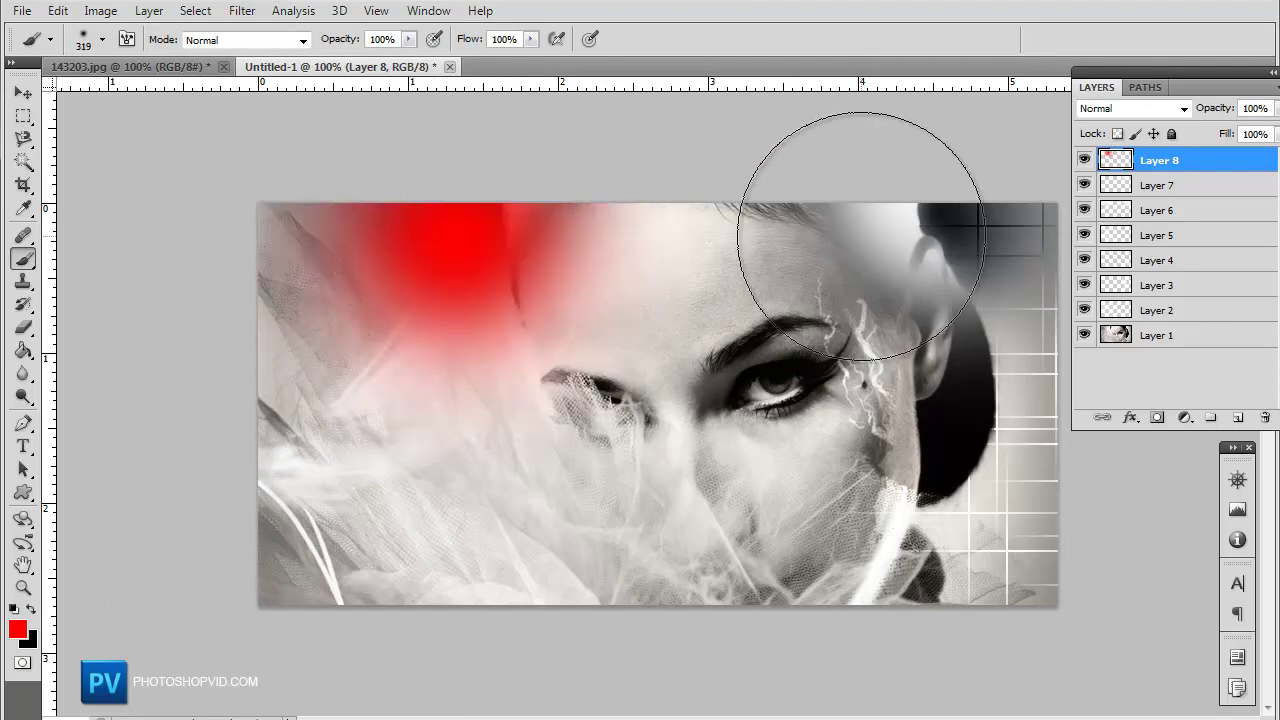
click(943, 205)
click(1132, 111)
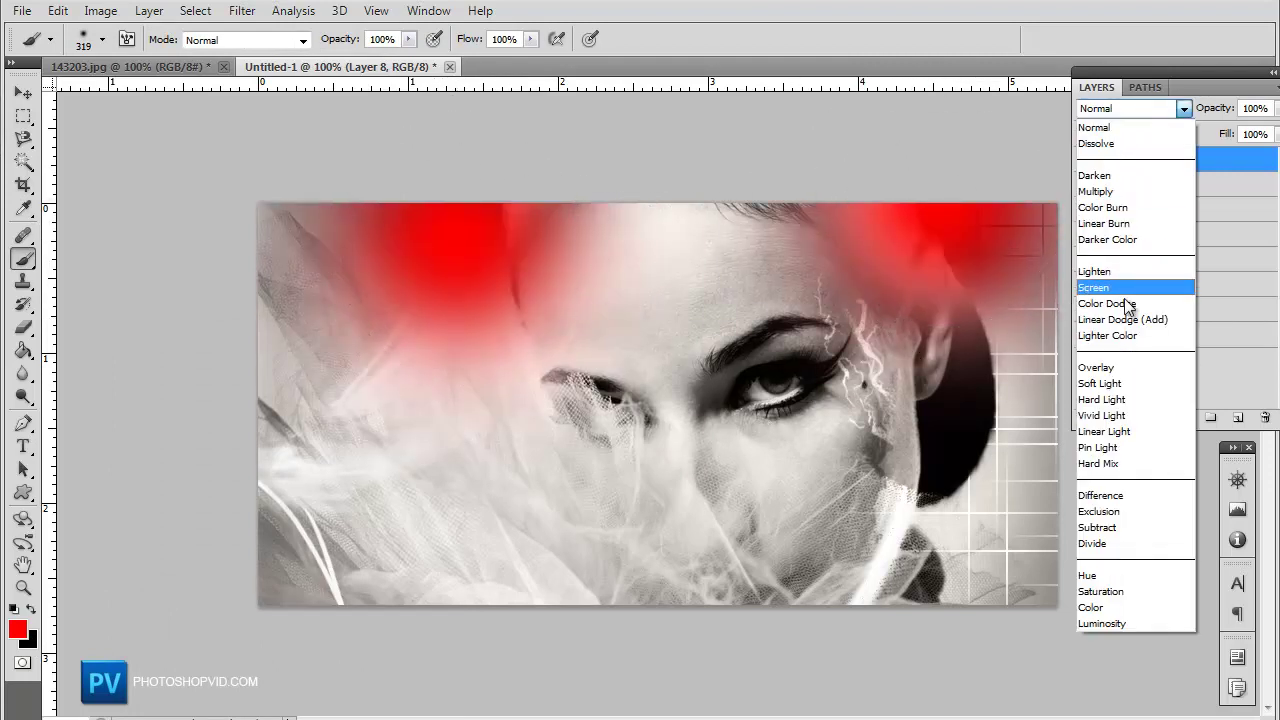
click(1110, 368)
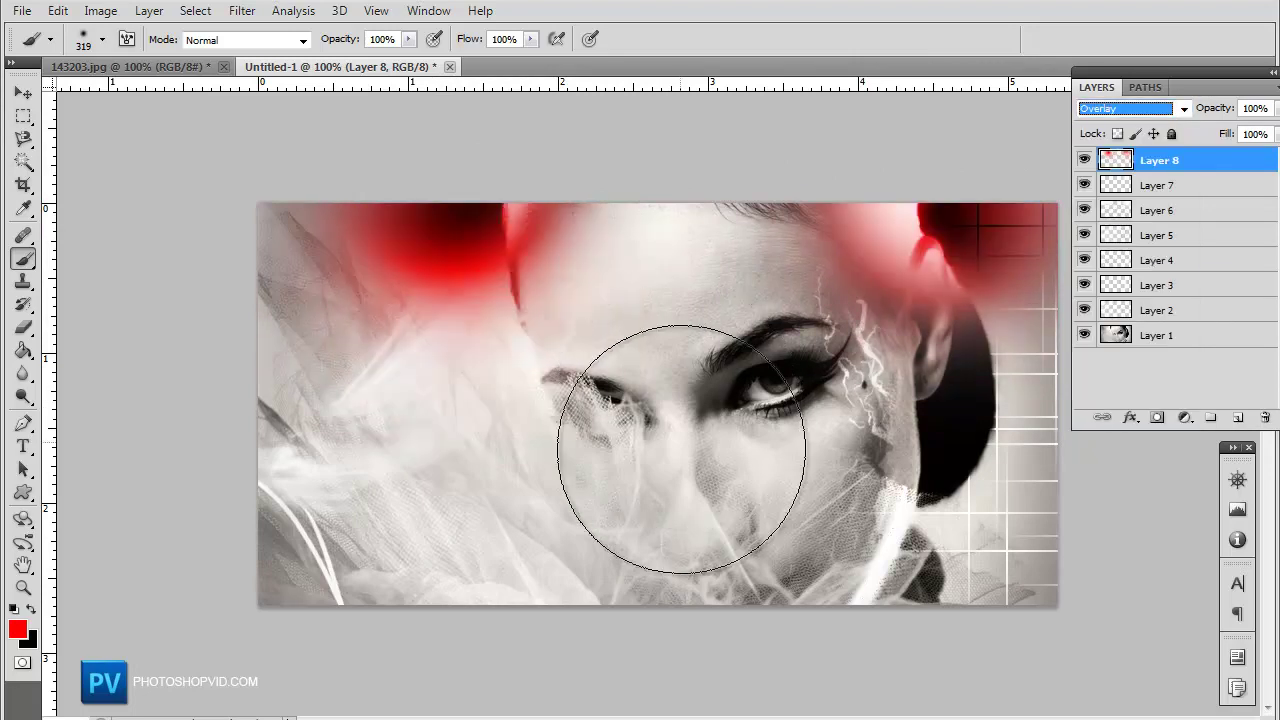
key(Down)
key(Down)
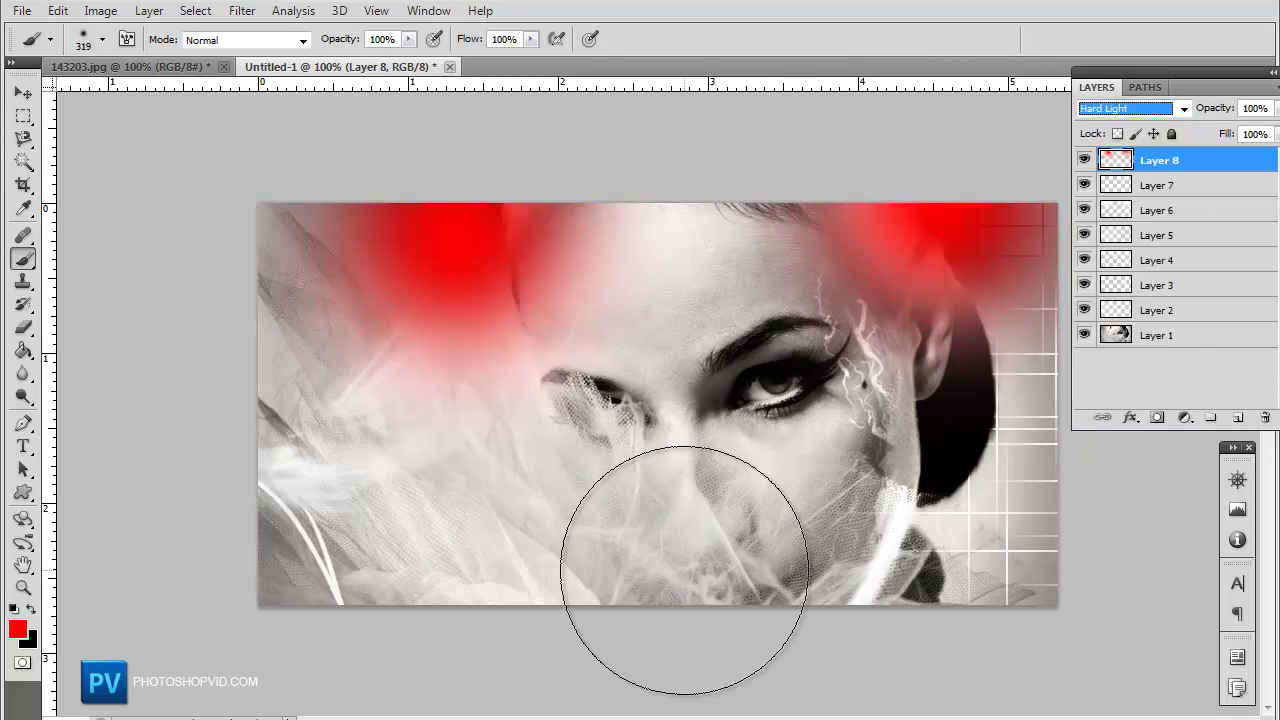
key(Up)
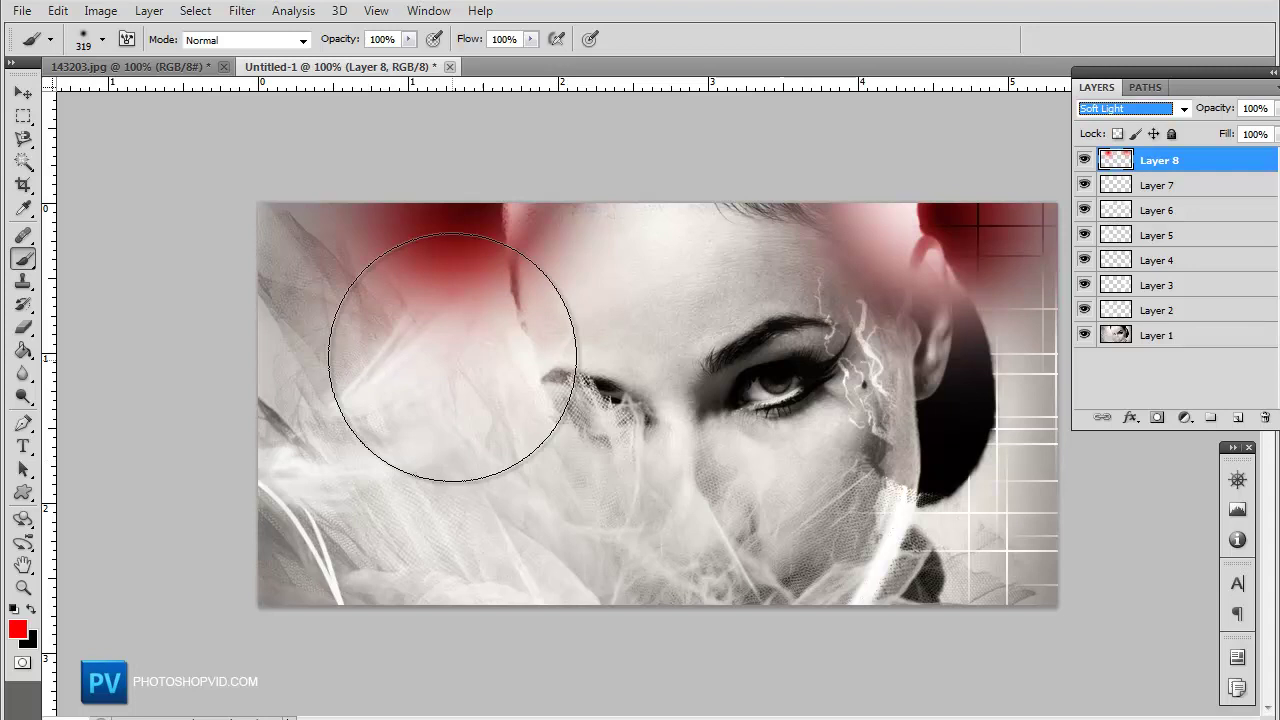
key(Return)
mouse_move(481, 453)
mouse_down()
mouse_move(392, 253)
mouse_move(386, 463)
mouse_up()
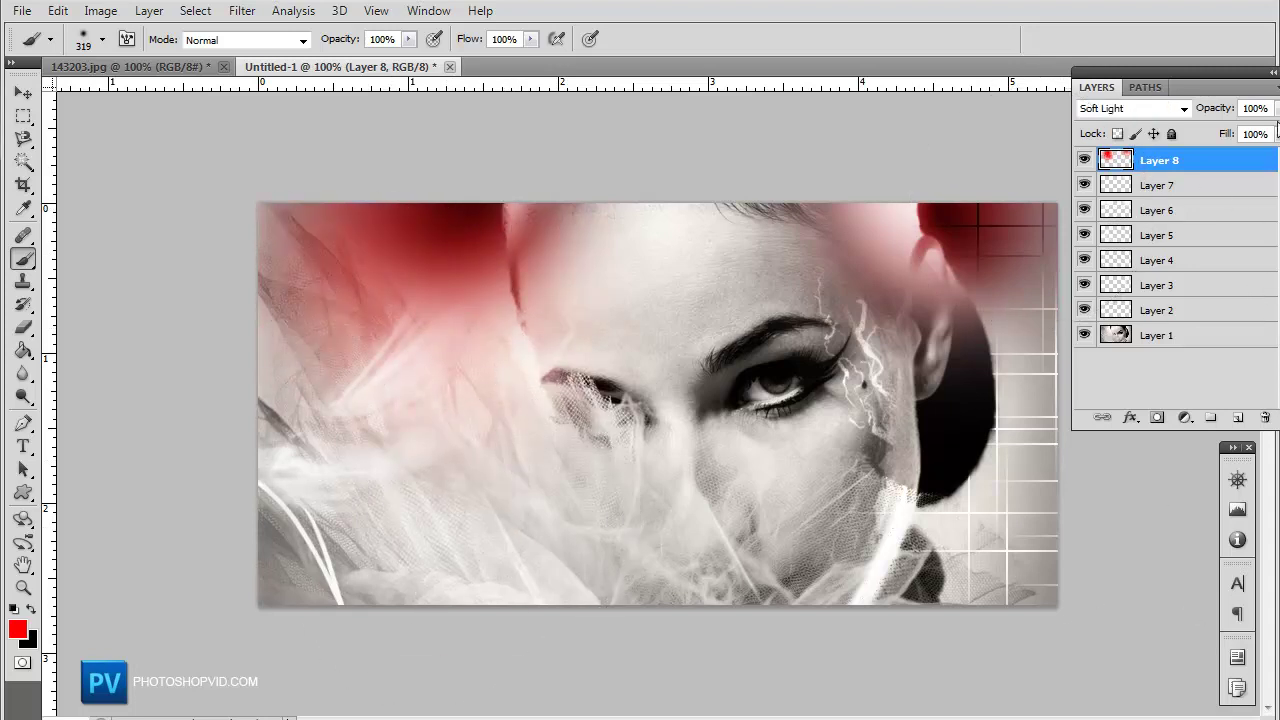
Try Hard Light on the red layer, then clear the red paint from Layer 8
key(Down)
click(1262, 418)
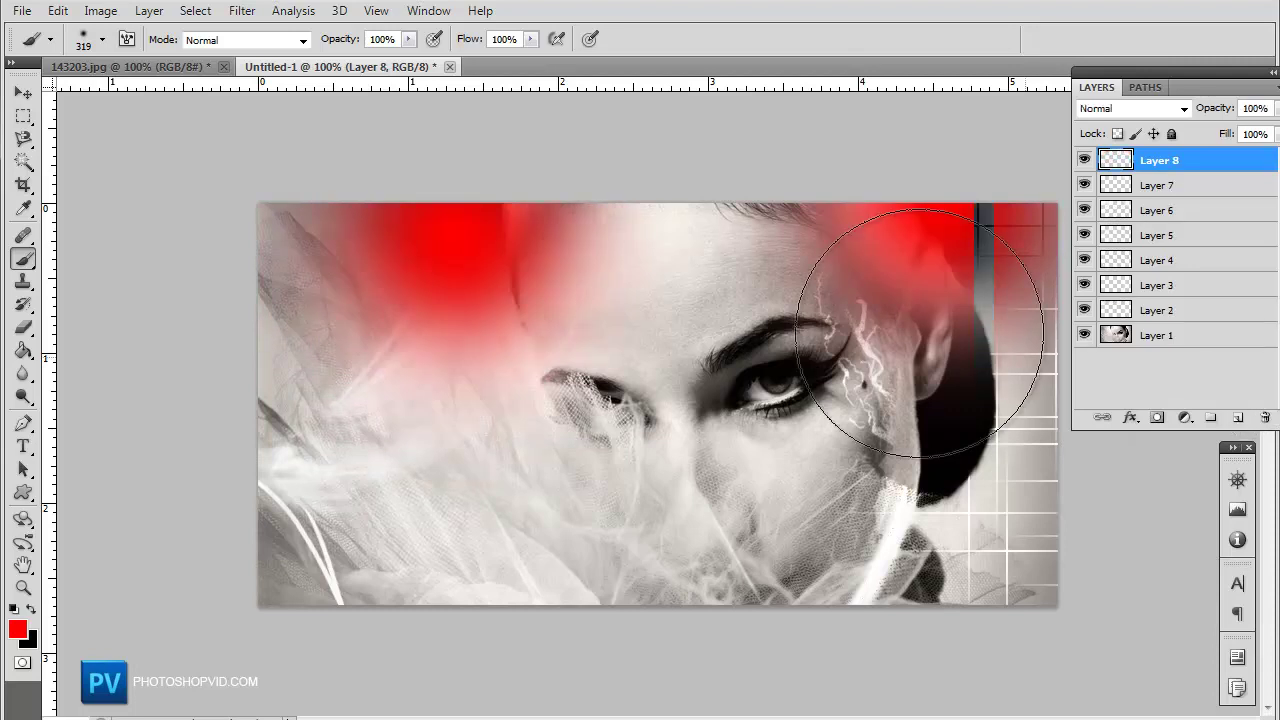
key(ctrl+z)
Pick blue #006cff, paint it over the face's right side, and blend Layer 8 as Overlay
click(17, 628)
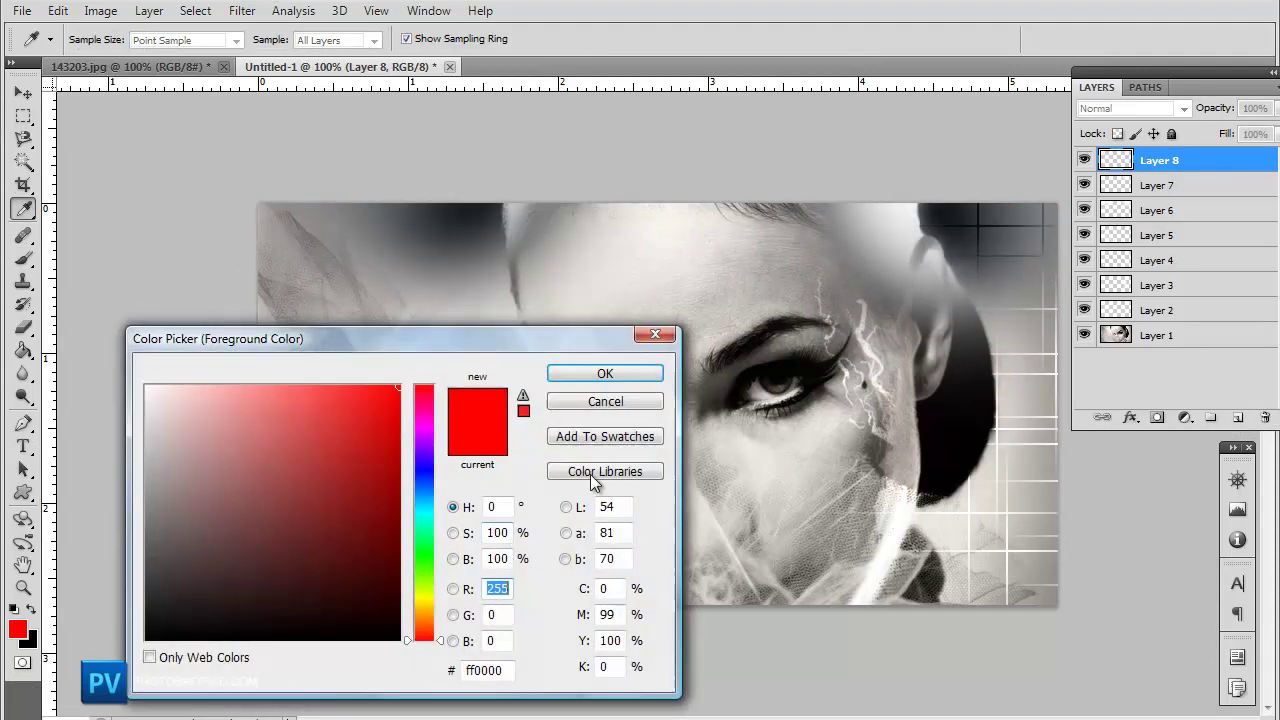
drag(430, 556, 425, 488)
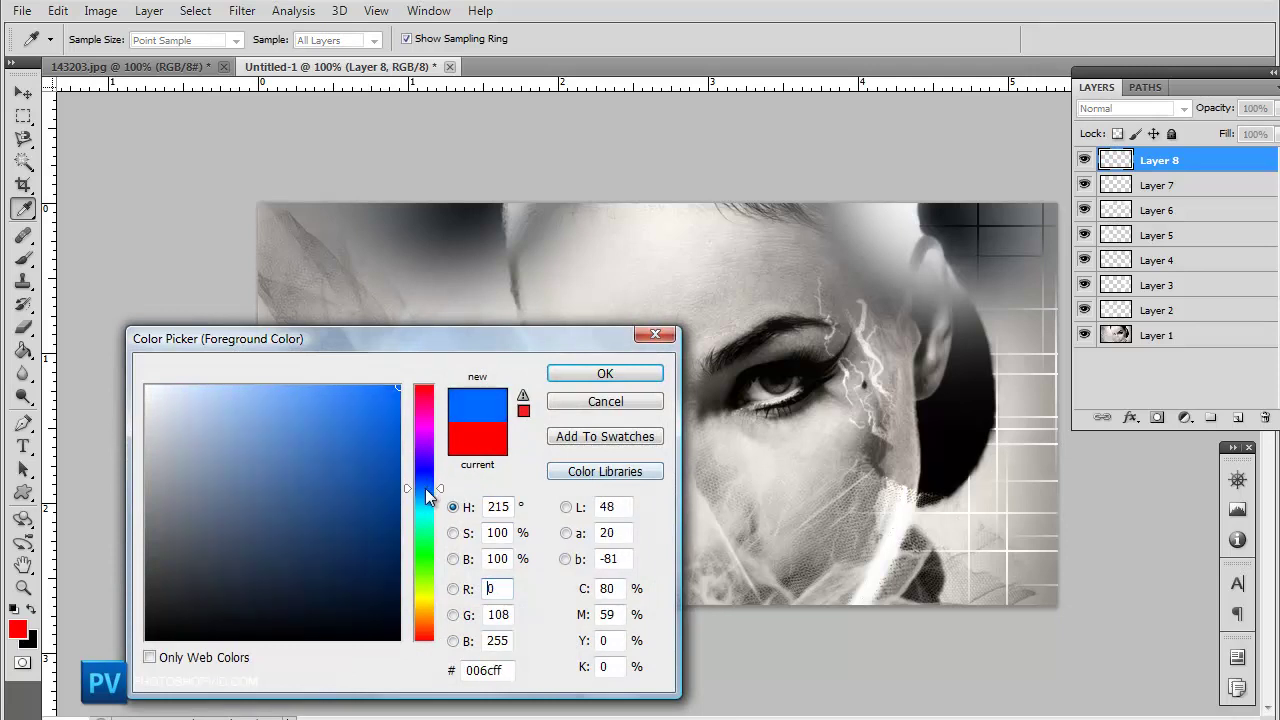
click(612, 373)
mouse_move(471, 229)
mouse_down()
mouse_move(489, 414)
mouse_move(540, 460)
mouse_up()
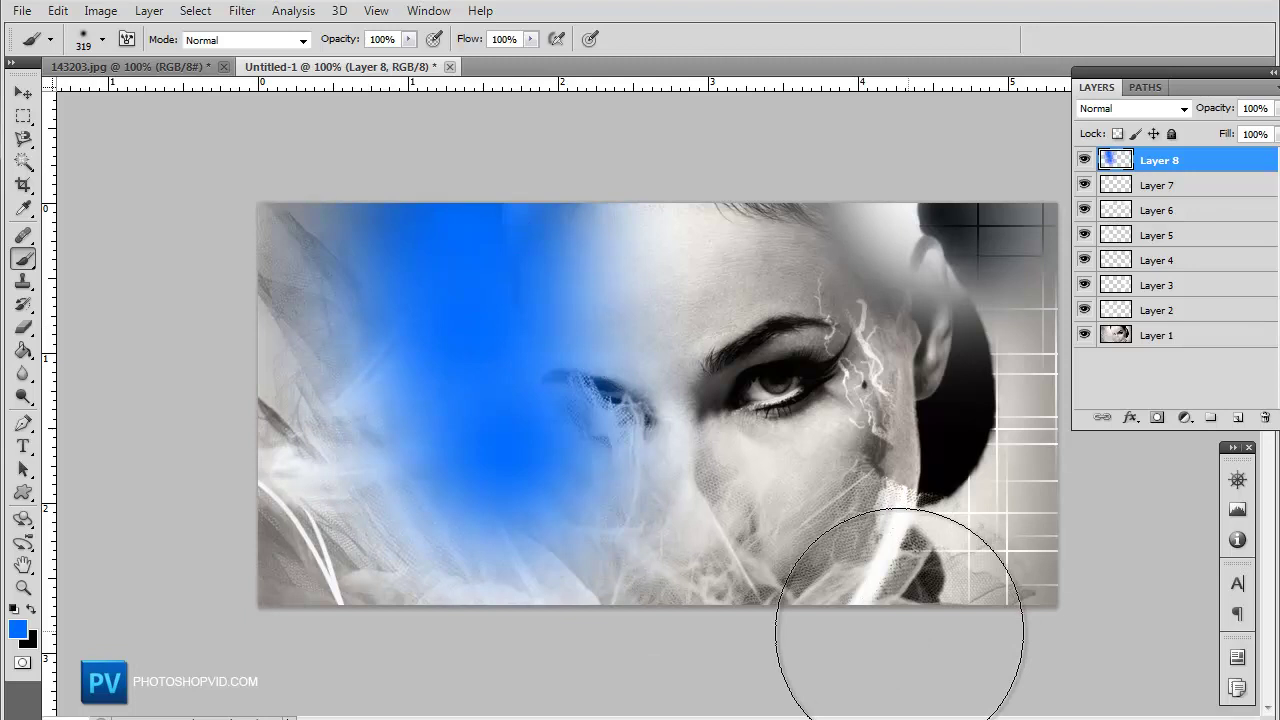
click(886, 490)
drag(943, 271, 897, 342)
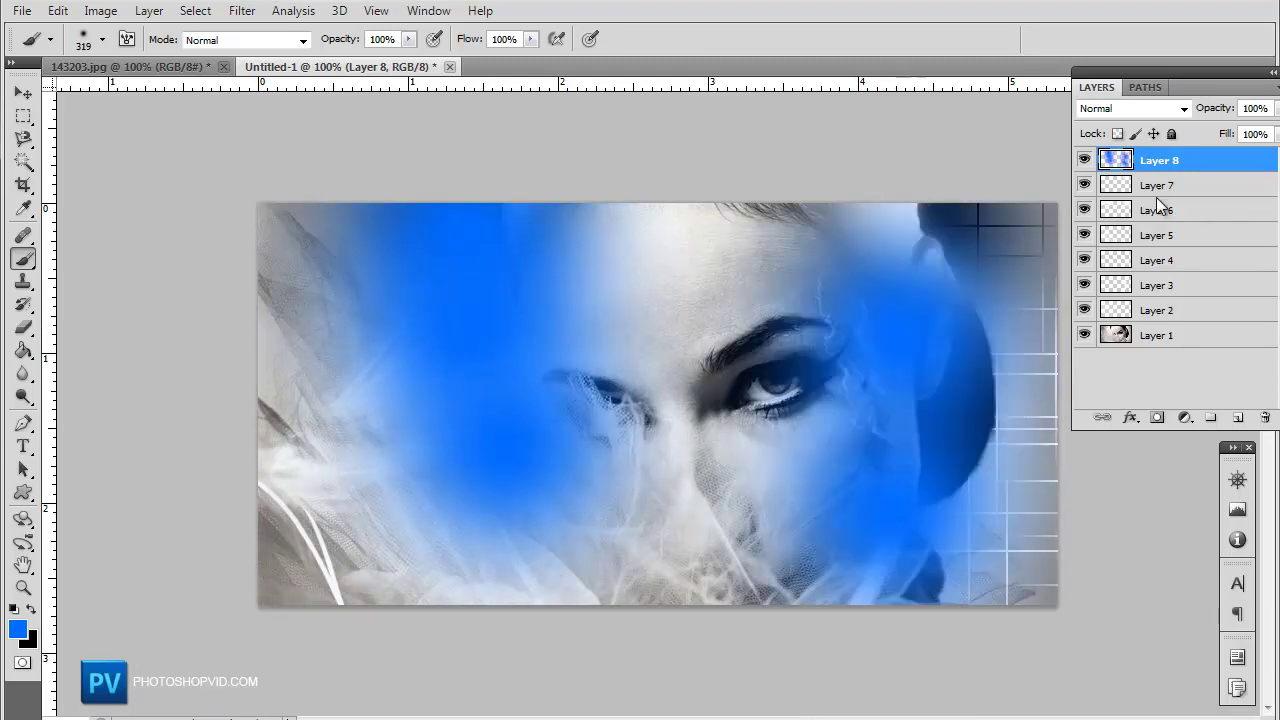
click(1110, 113)
click(1113, 360)
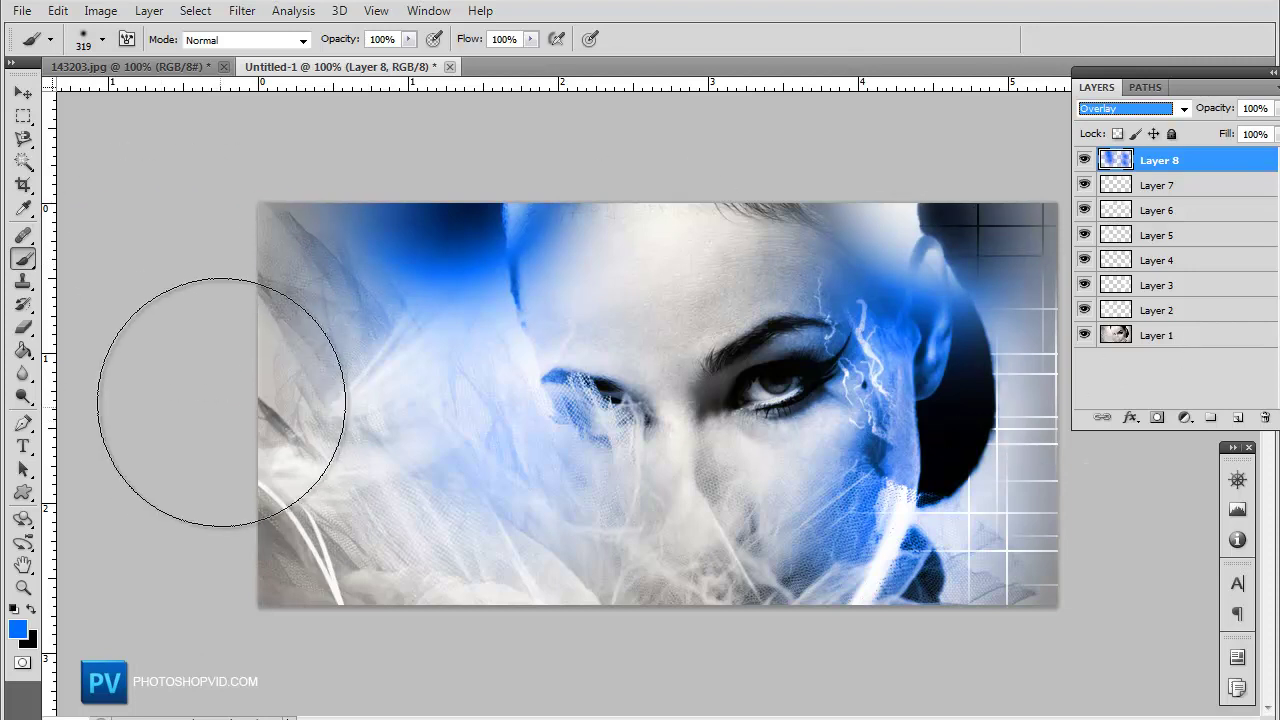
Erase the blue from the left side with a 319 px eraser, then shrink it to 106 px
click(23, 327)
click(102, 40)
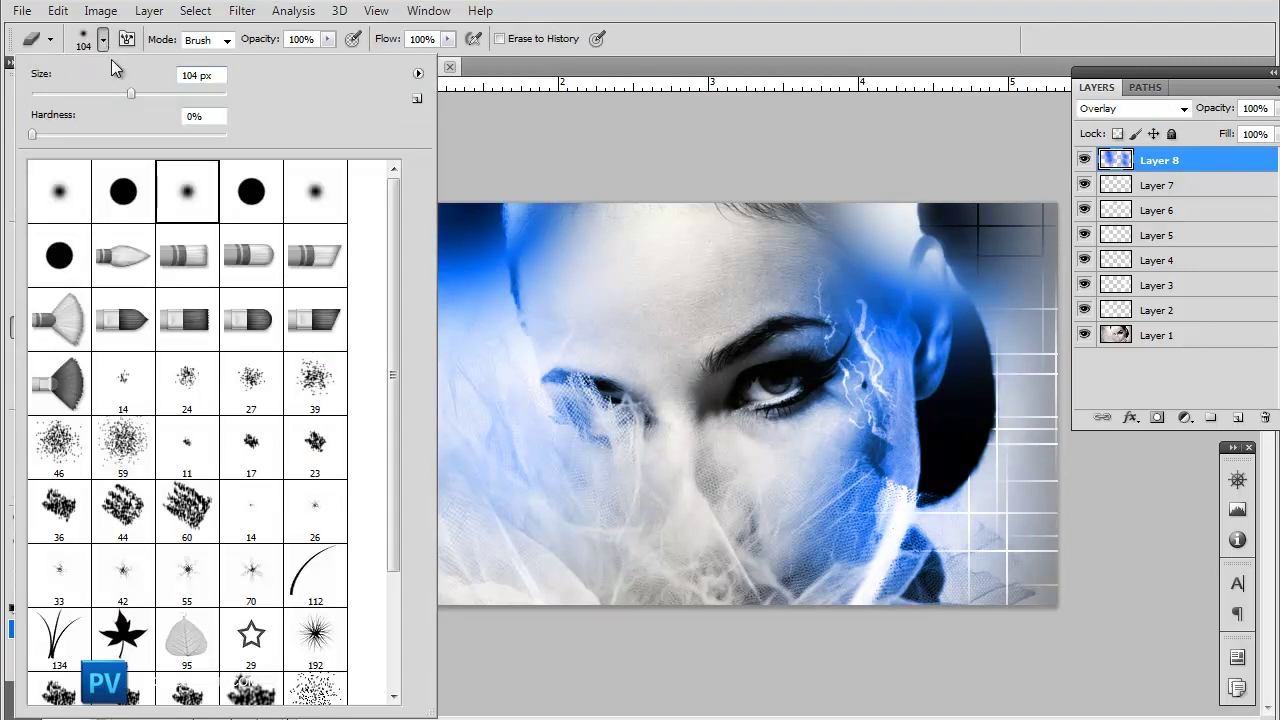
click(187, 93)
click(471, 249)
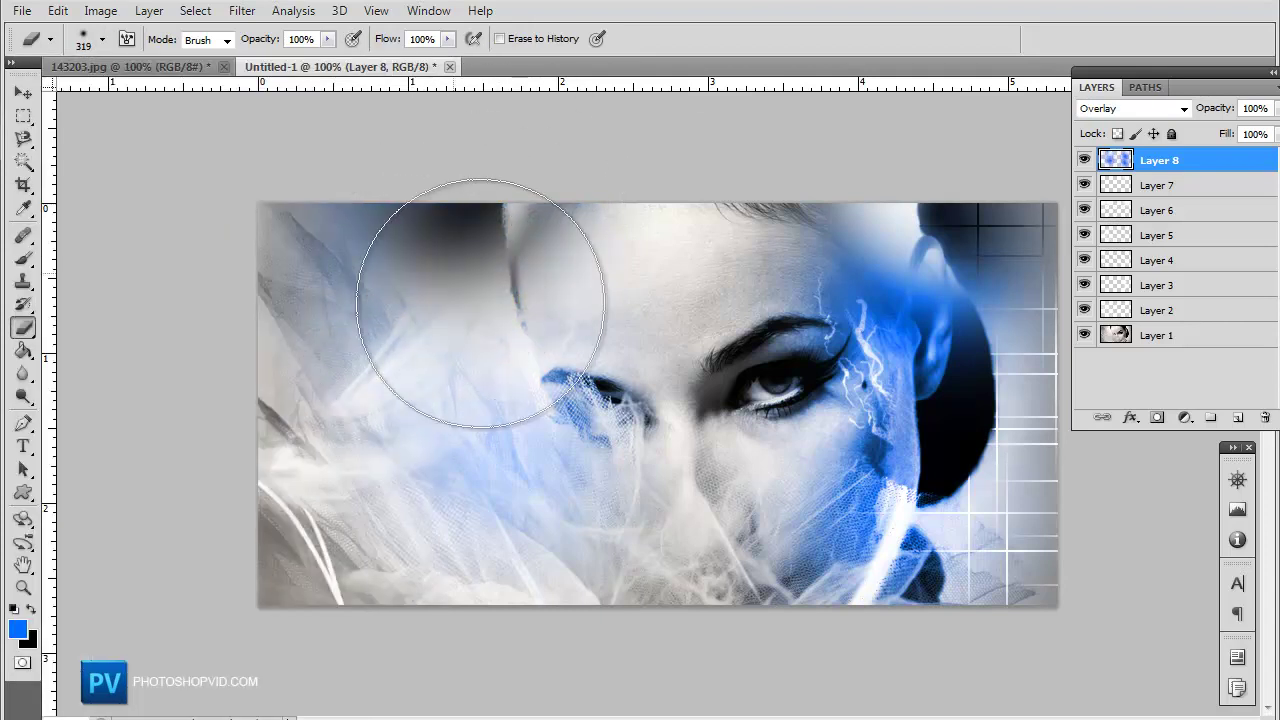
mouse_move(469, 421)
mouse_down()
mouse_move(472, 490)
mouse_move(510, 552)
mouse_move(551, 413)
mouse_move(506, 621)
mouse_move(479, 443)
mouse_up()
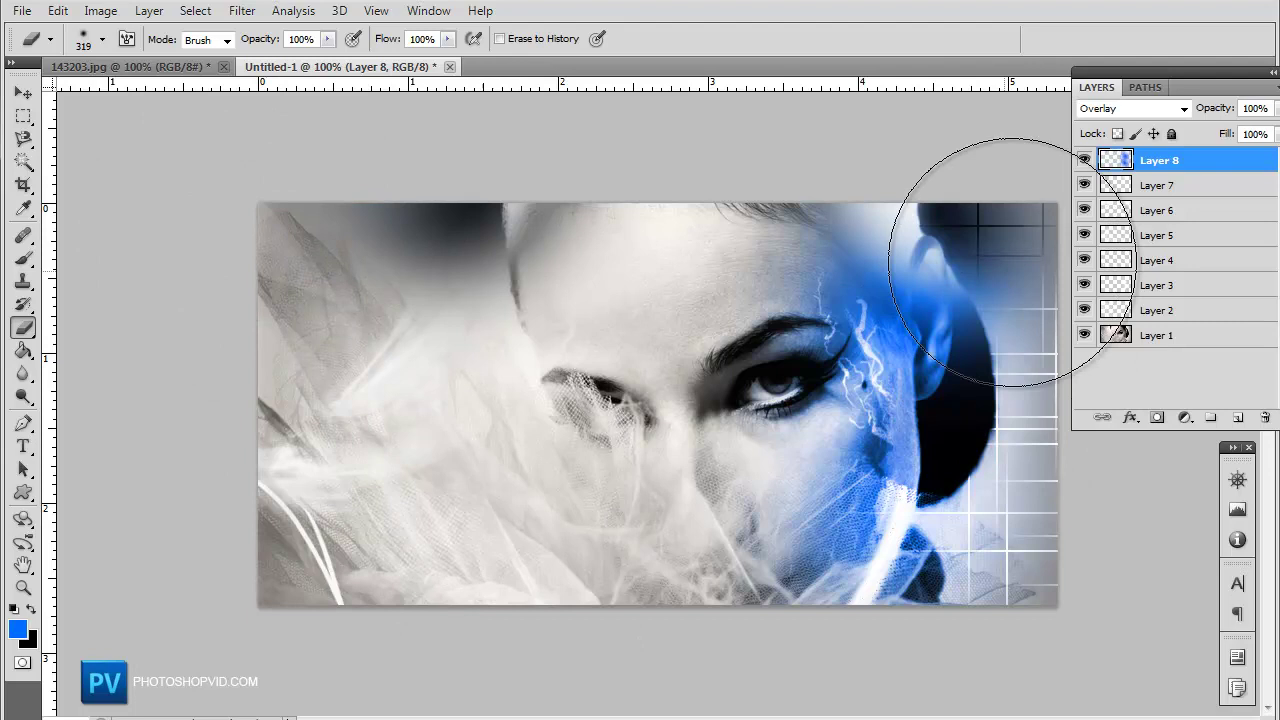
click(103, 40)
click(130, 93)
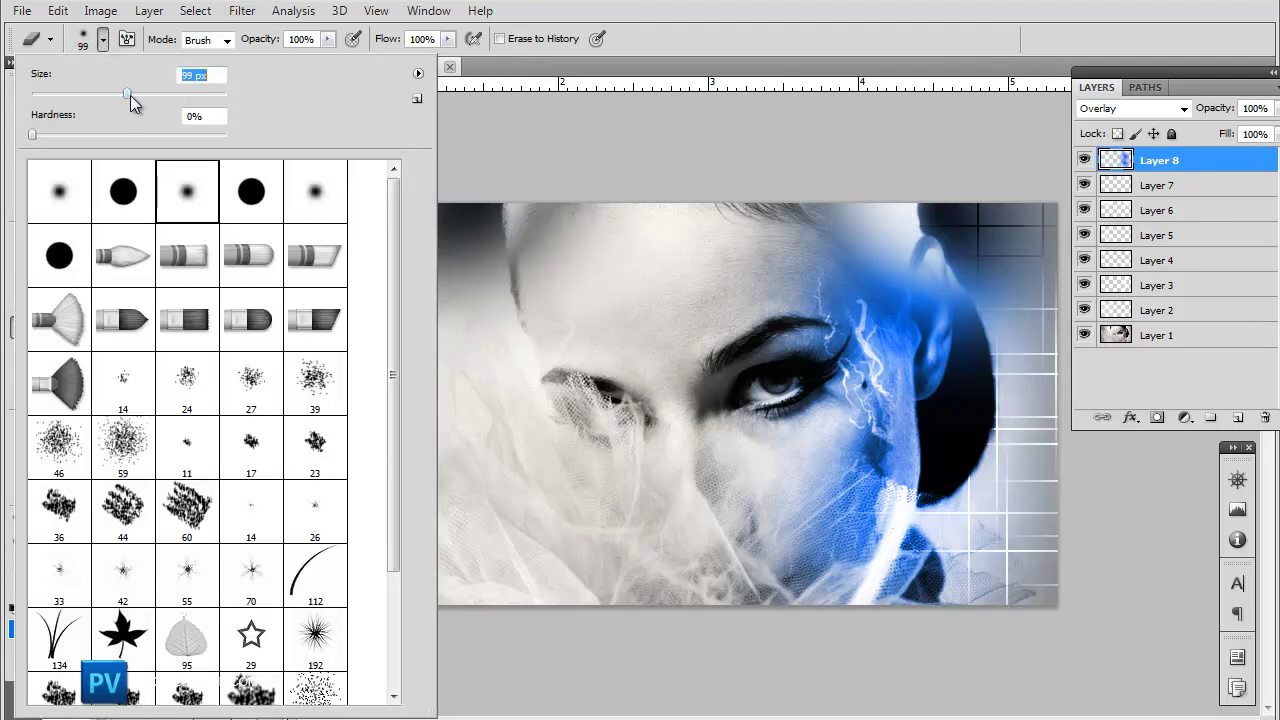
key(Return)
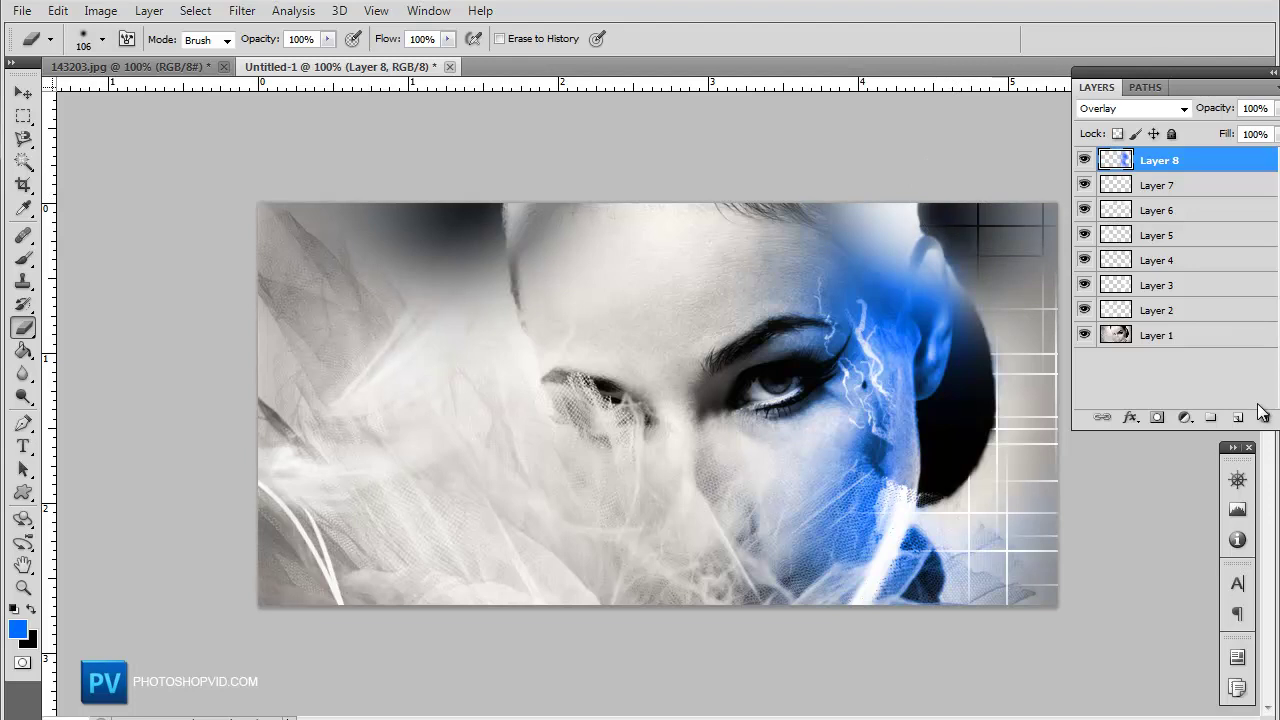
Preview a green midtone shift in Image > Adjustments > Color Balance, then cancel it
click(116, 14)
mouse_move(152, 66)
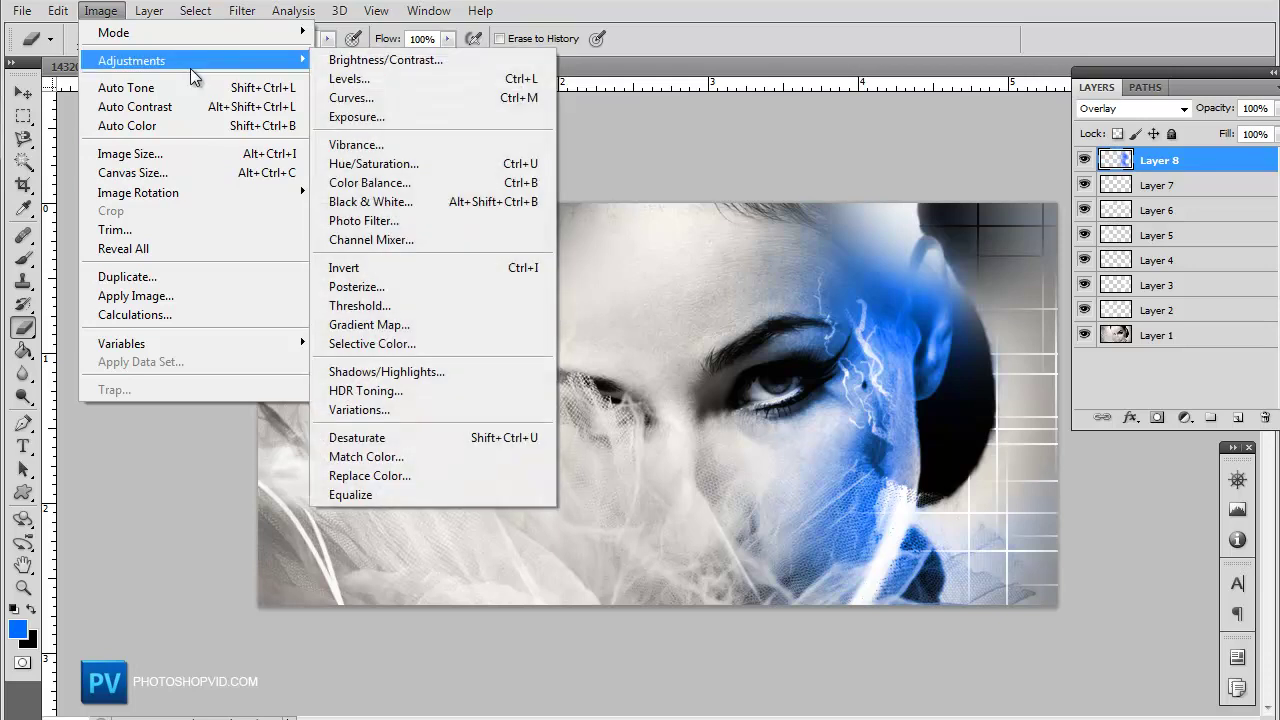
click(402, 185)
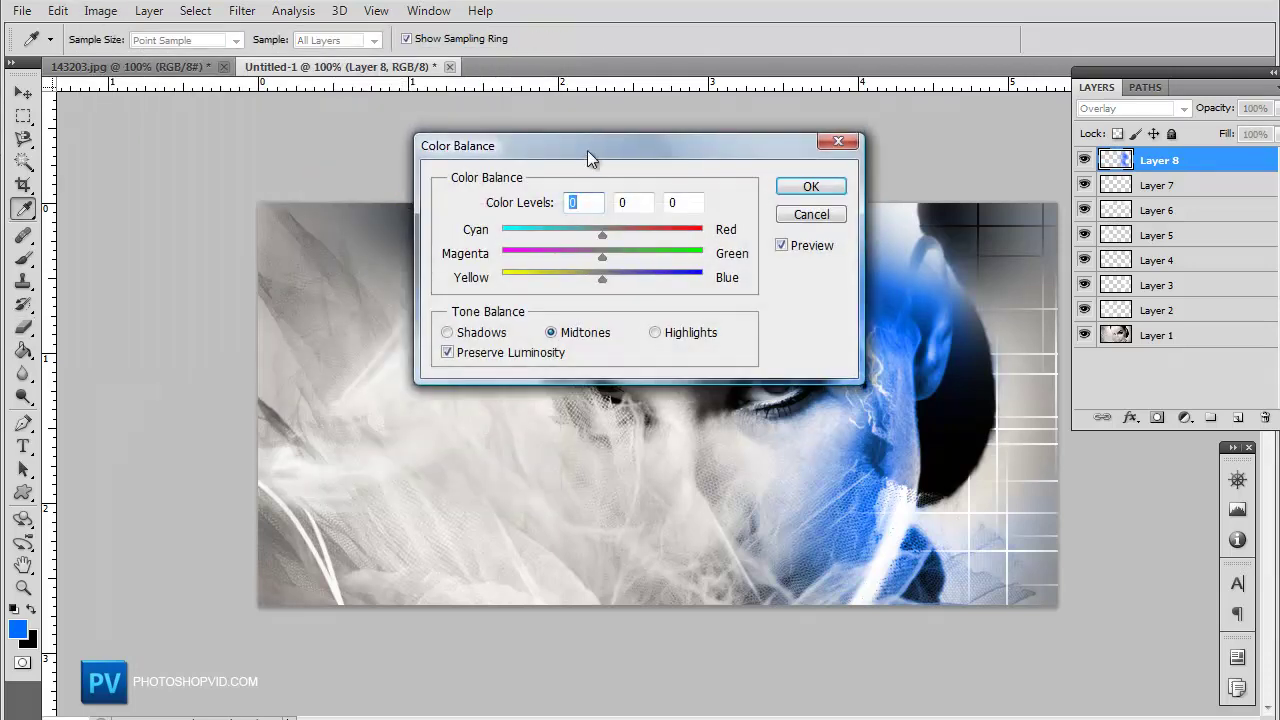
drag(588, 154, 435, 4)
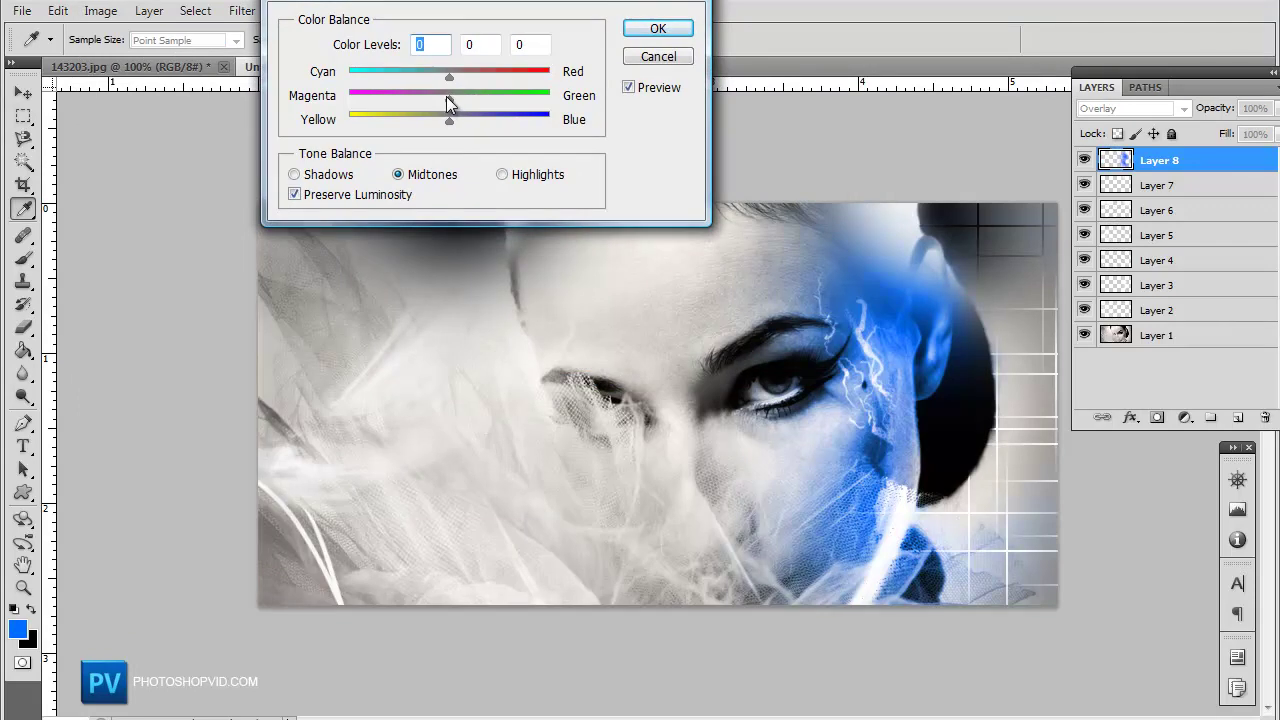
drag(446, 96, 517, 131)
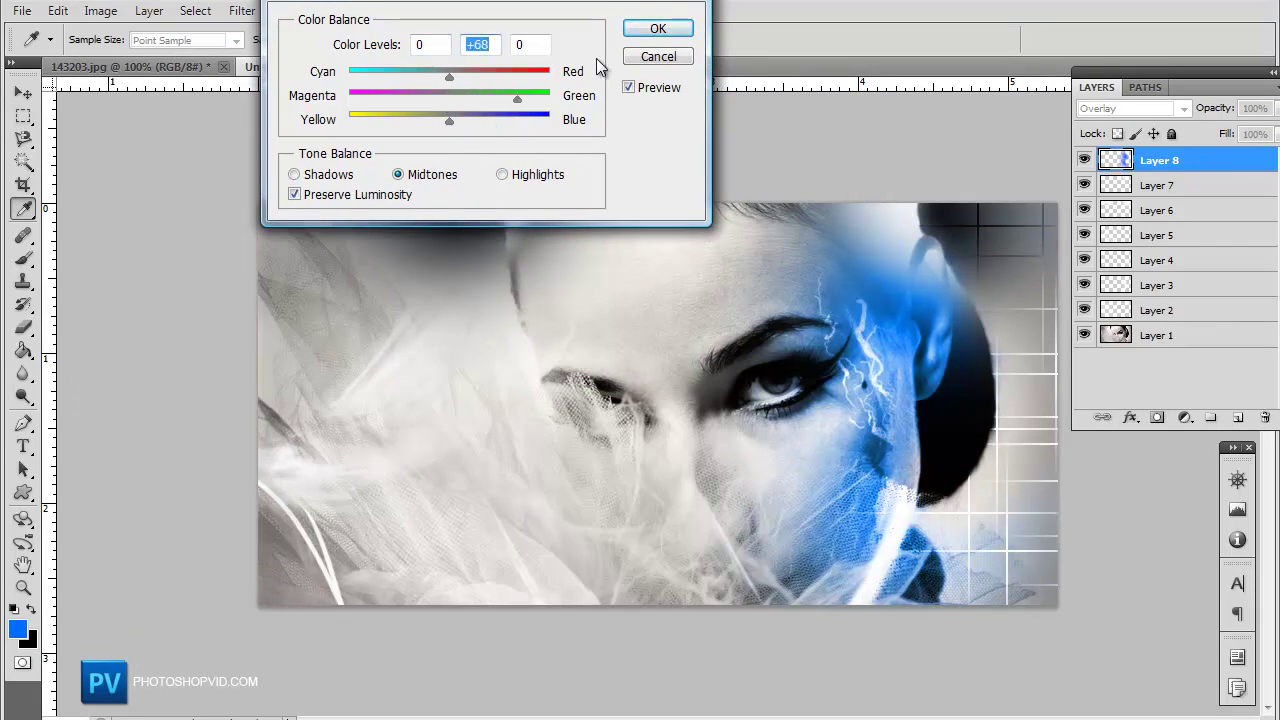
click(661, 57)
key(e)
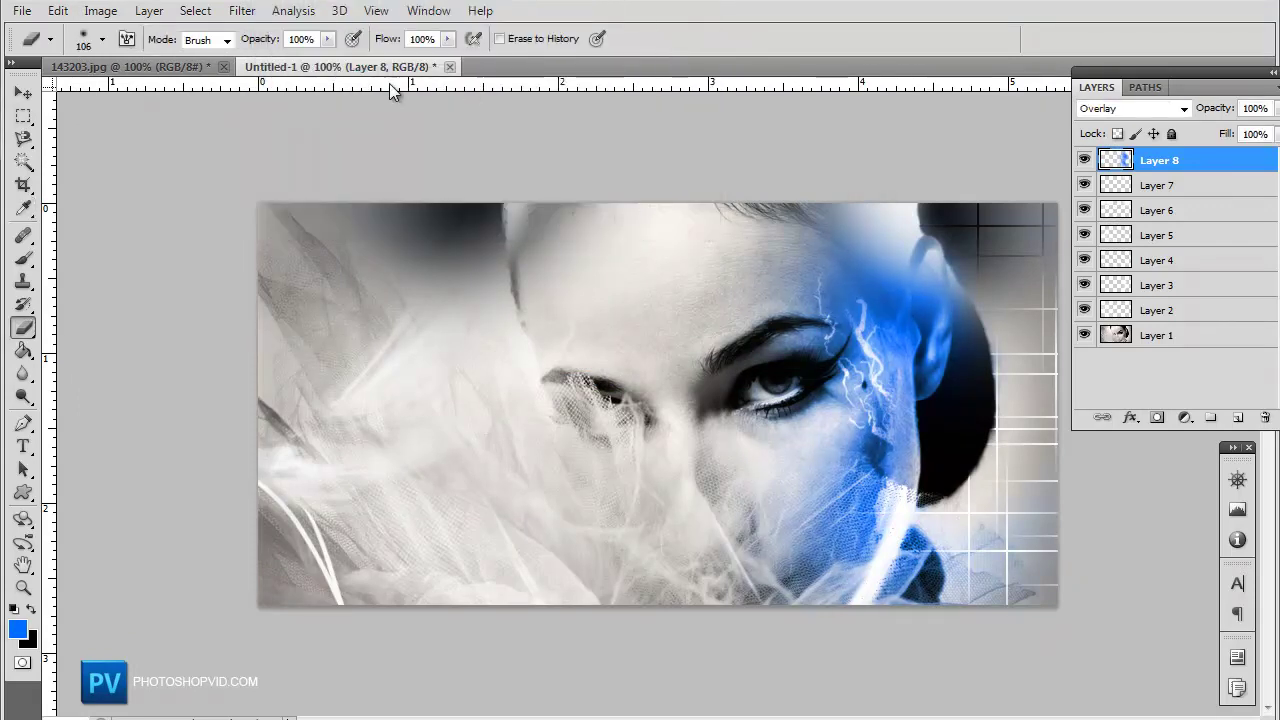
Start a Color Balance adjustment layer from Layer > New Adjustment Layer
click(147, 11)
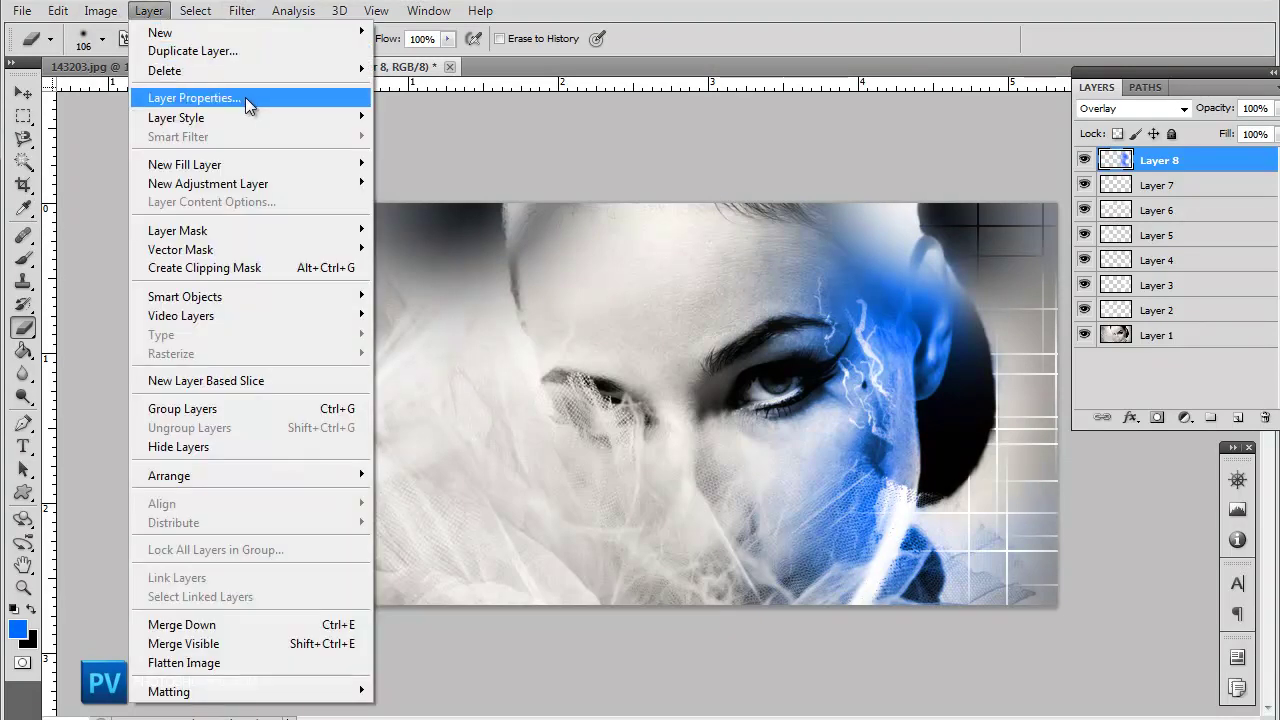
mouse_move(287, 181)
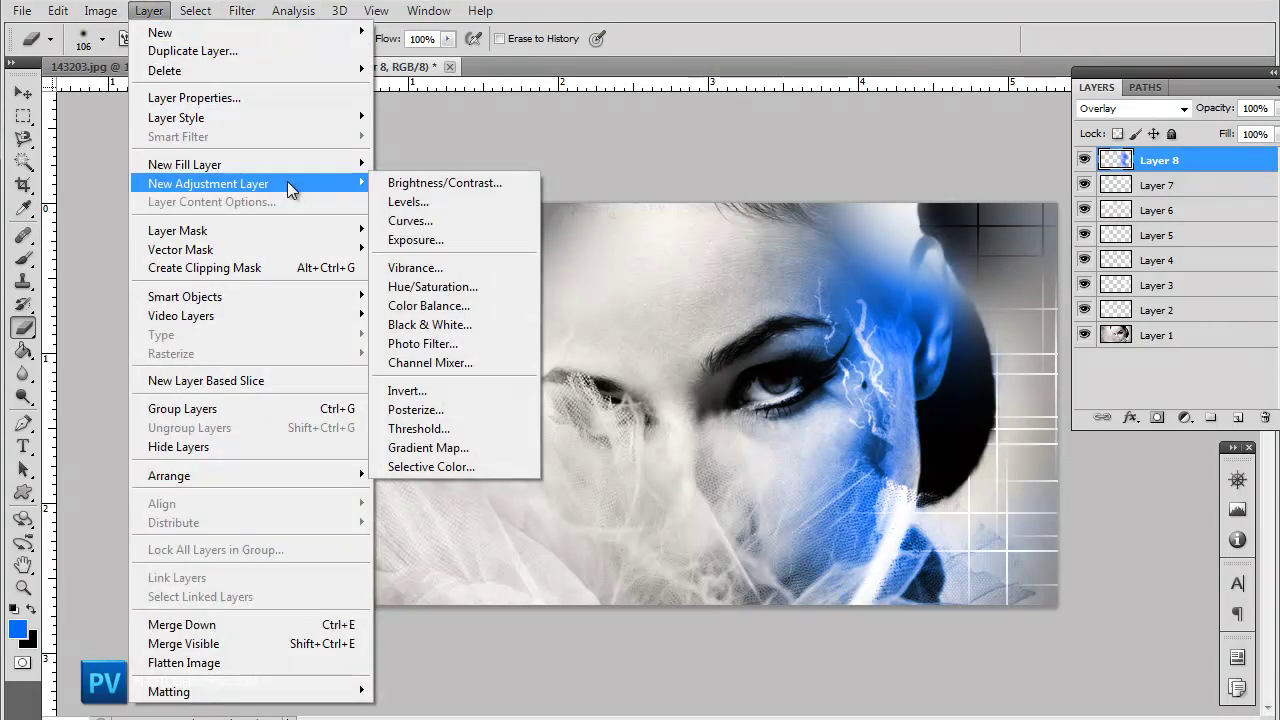
click(480, 305)
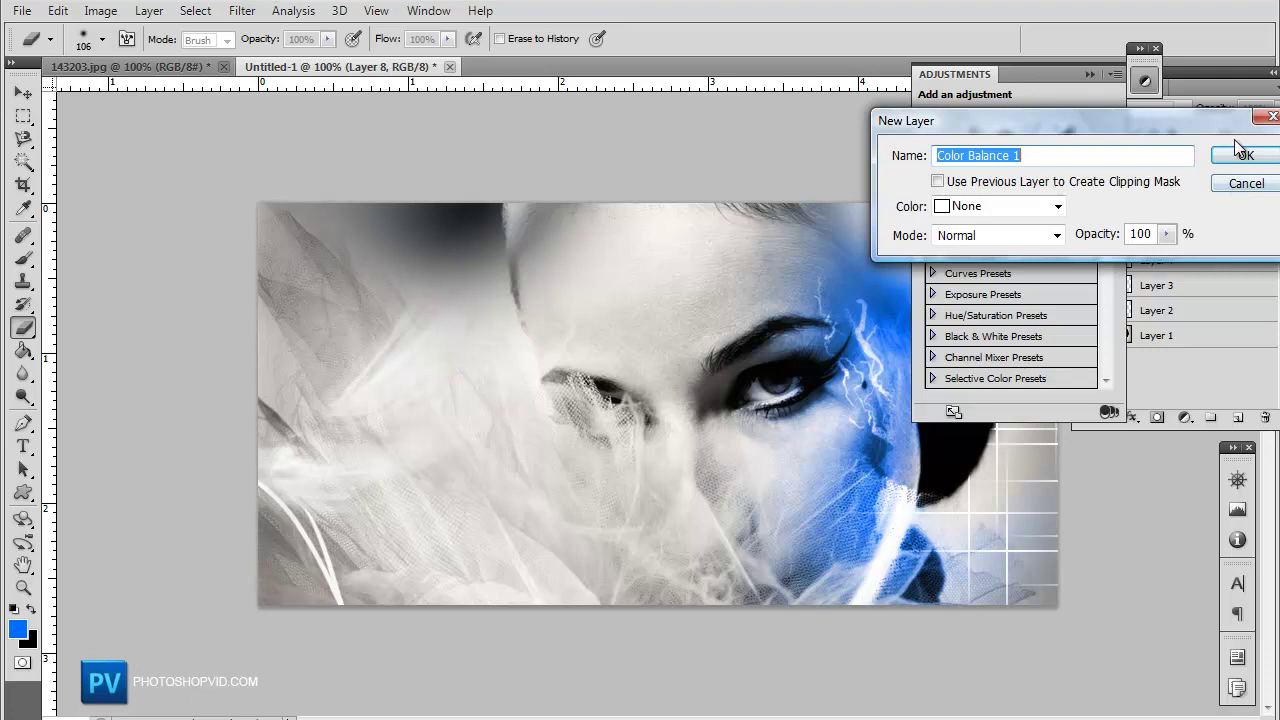
Confirm Color Balance 1, then set shadows Cyan -62, Blue +38 and highlights Cyan -50
click(1240, 157)
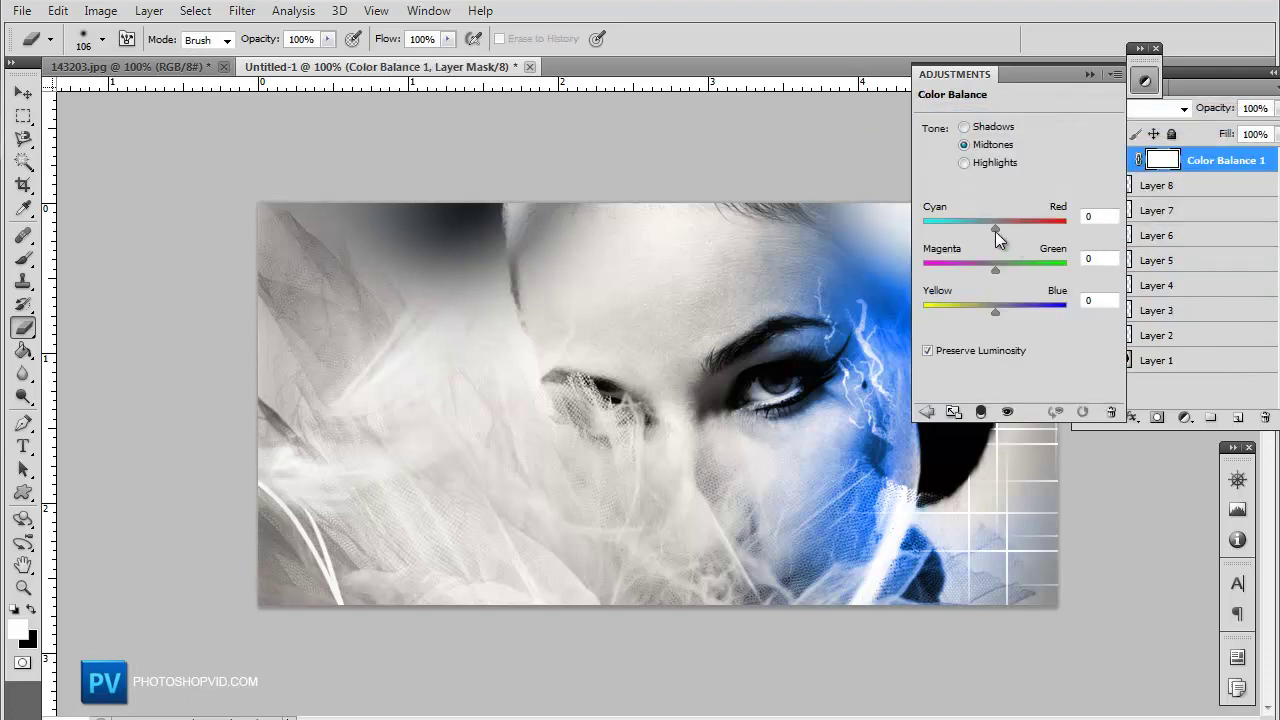
drag(995, 229, 985, 274)
click(965, 127)
drag(981, 236, 1052, 236)
drag(1053, 321, 1021, 350)
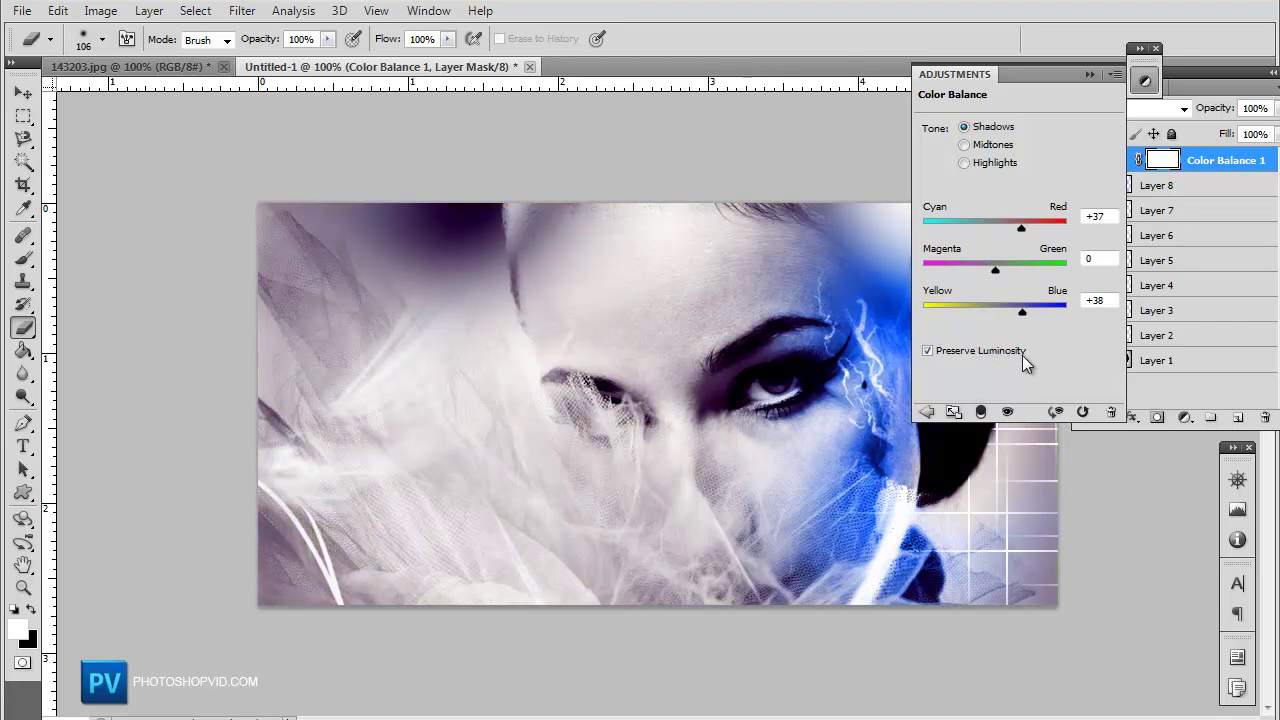
drag(1021, 228, 950, 239)
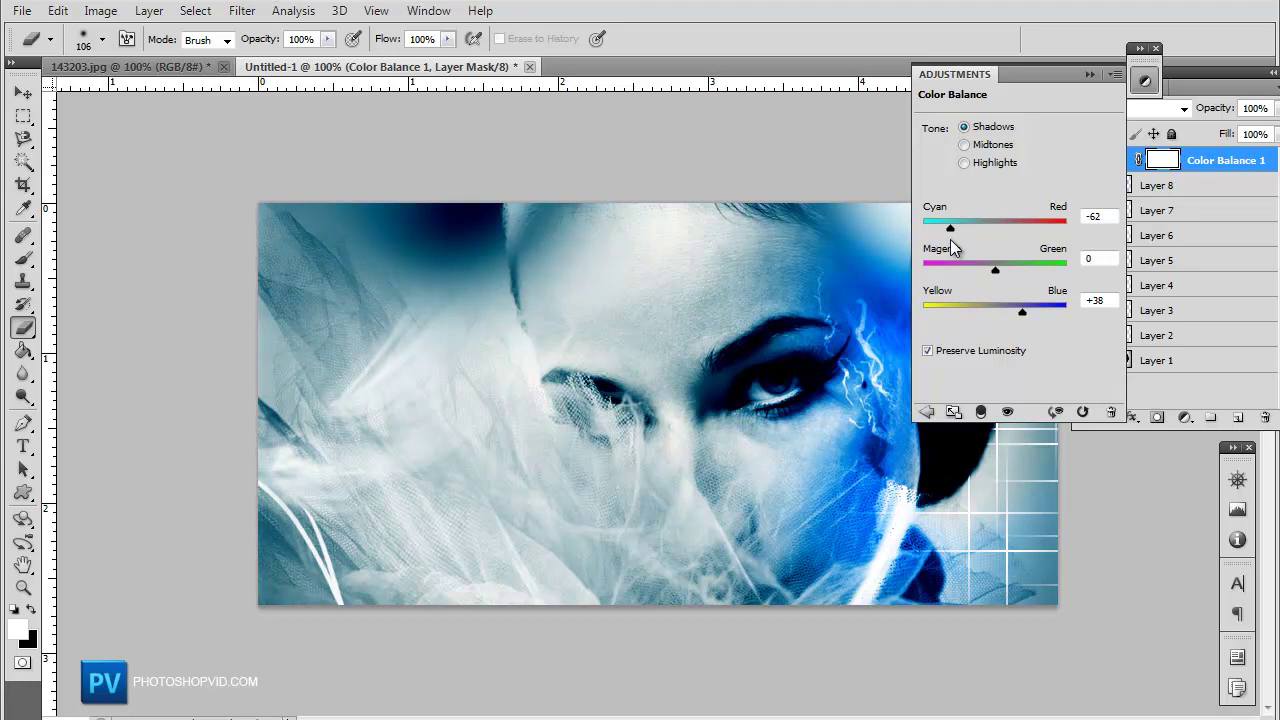
click(961, 162)
drag(999, 229, 956, 231)
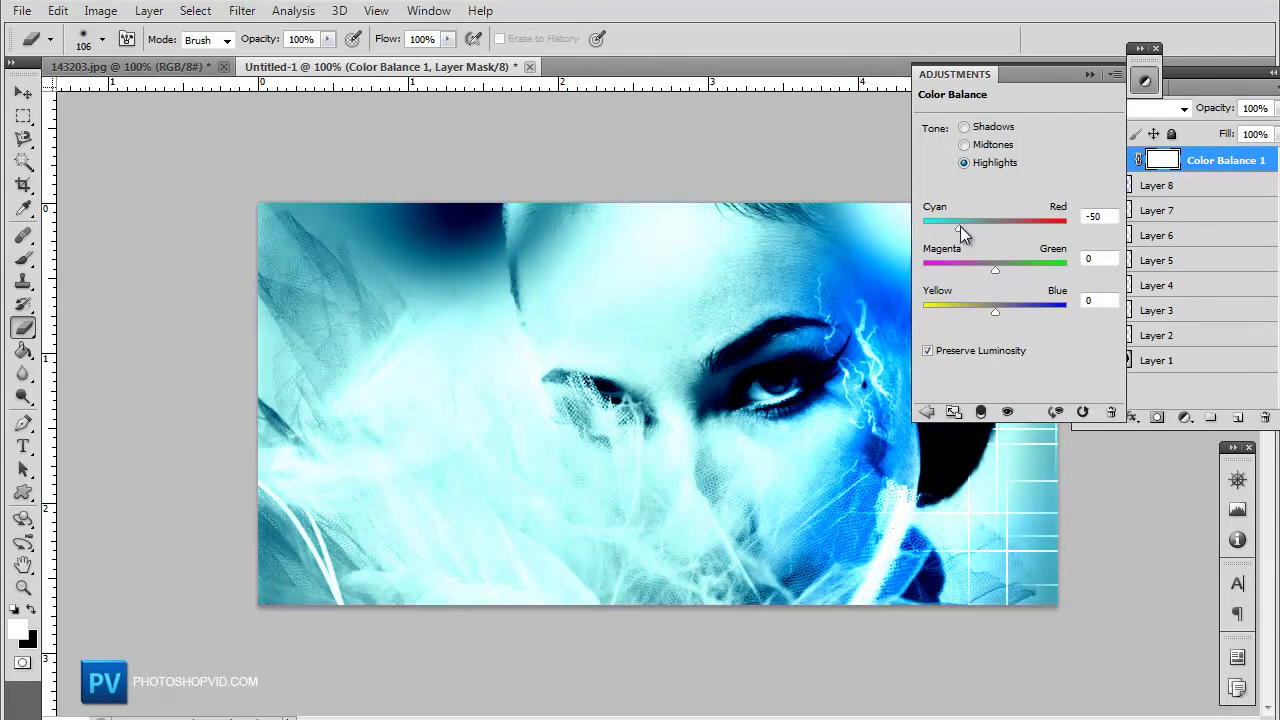
Step Color Balance 1's blend mode from Overlay down through the list to Luminosity
click(1092, 77)
click(1143, 110)
click(1132, 364)
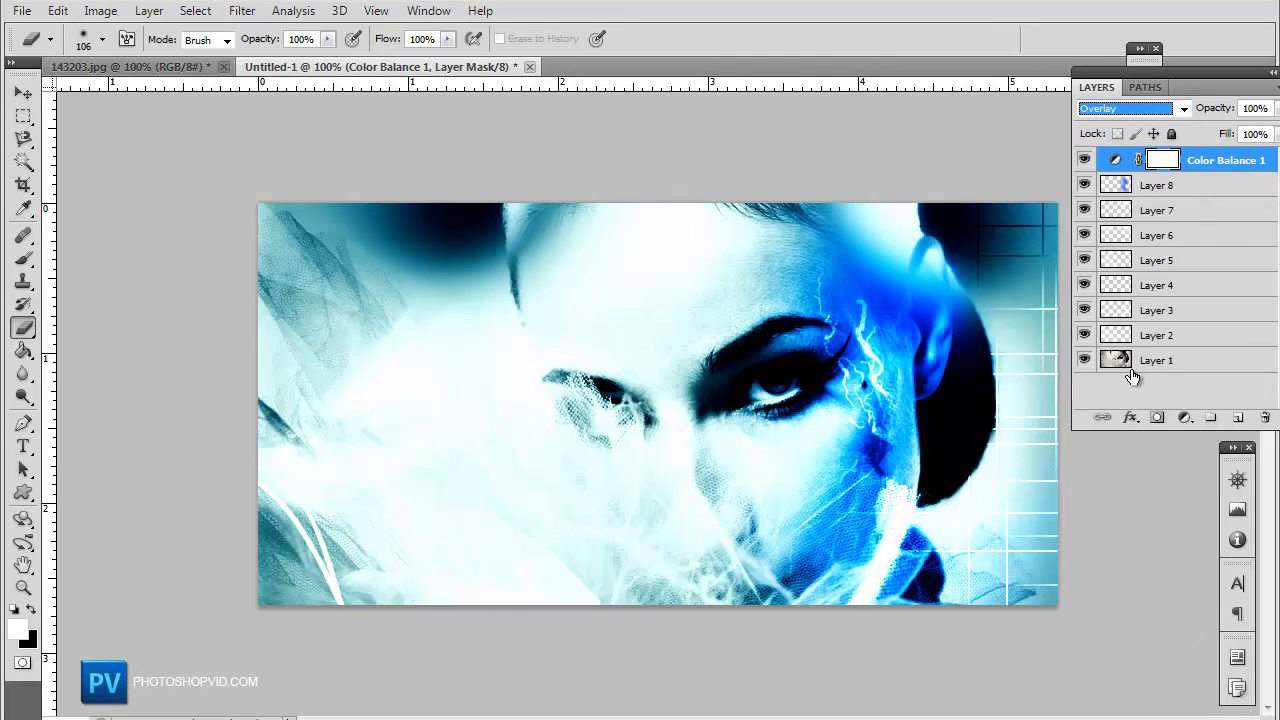
key(Down)
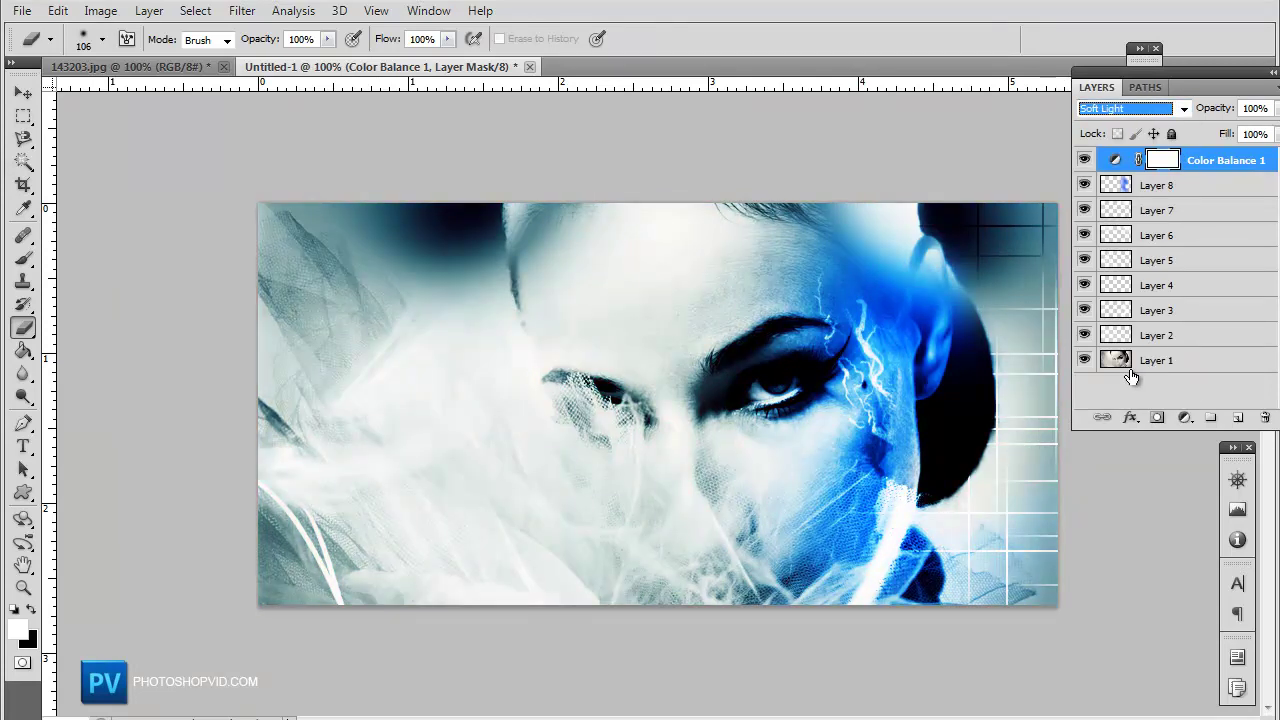
key(Down)
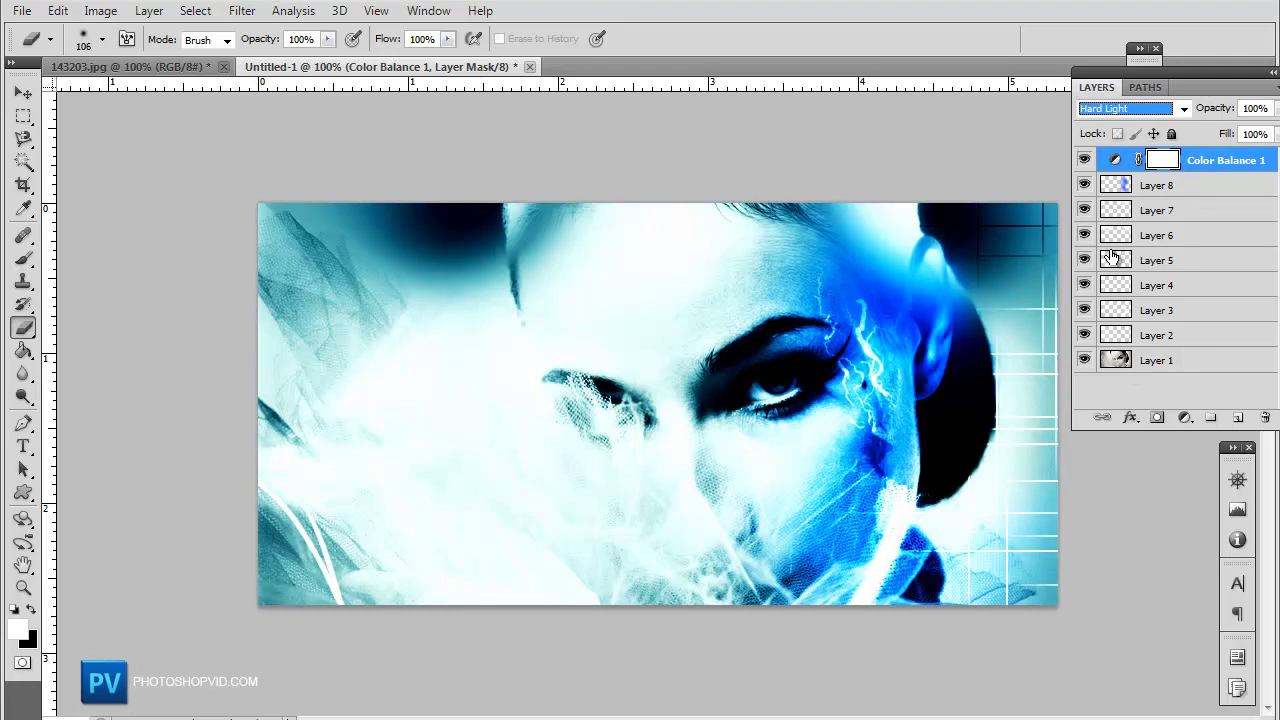
key(Down)
key(Down)
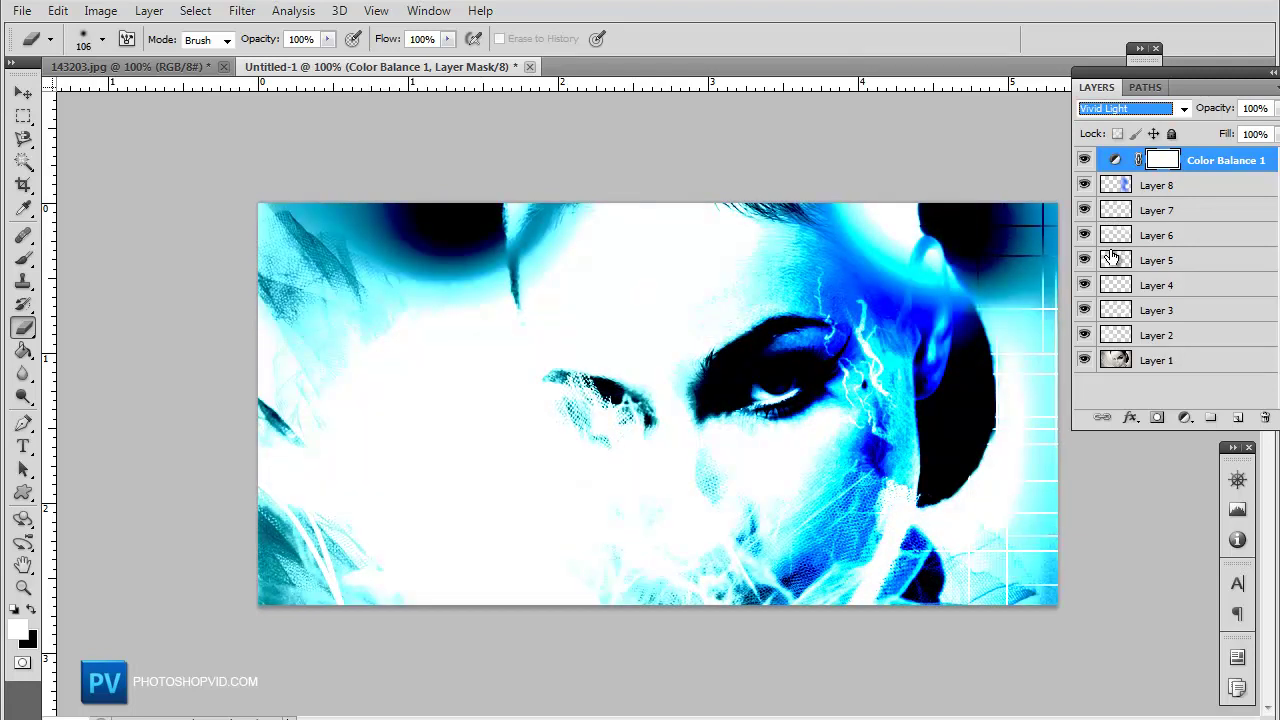
key(Down)
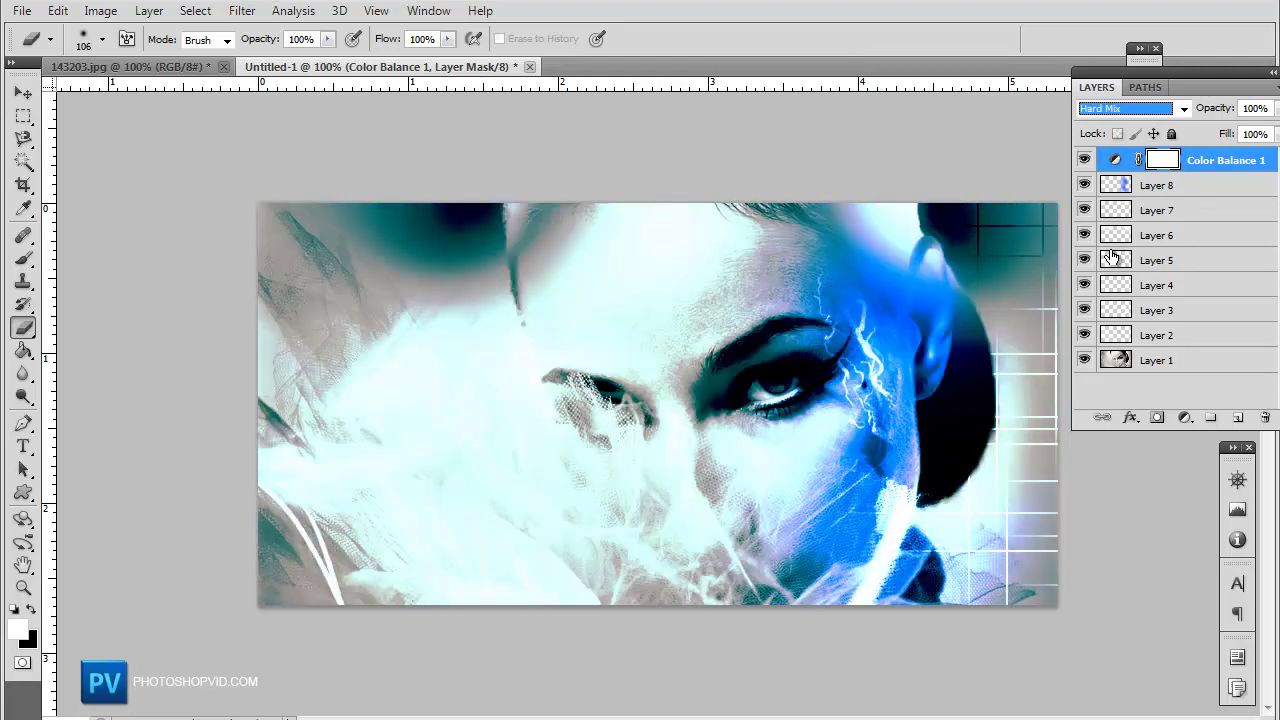
key(Down)
key(Down)
key(Down)
key(Down)
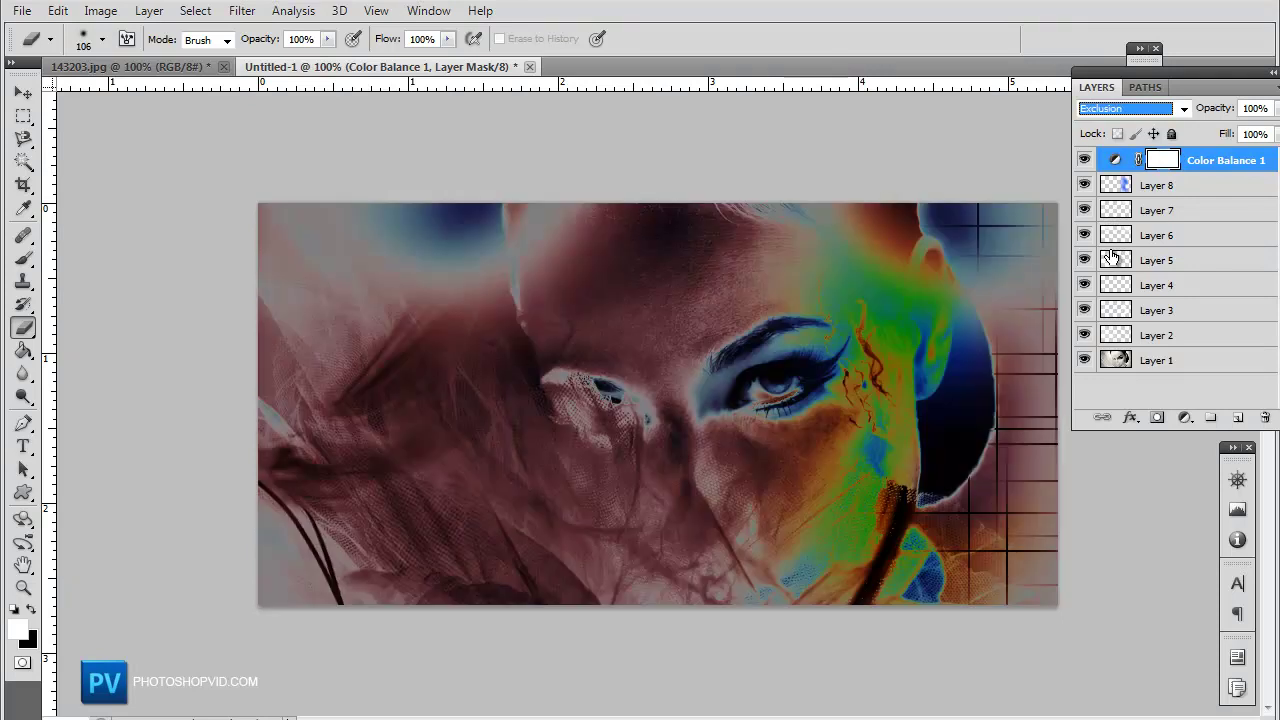
key(Down)
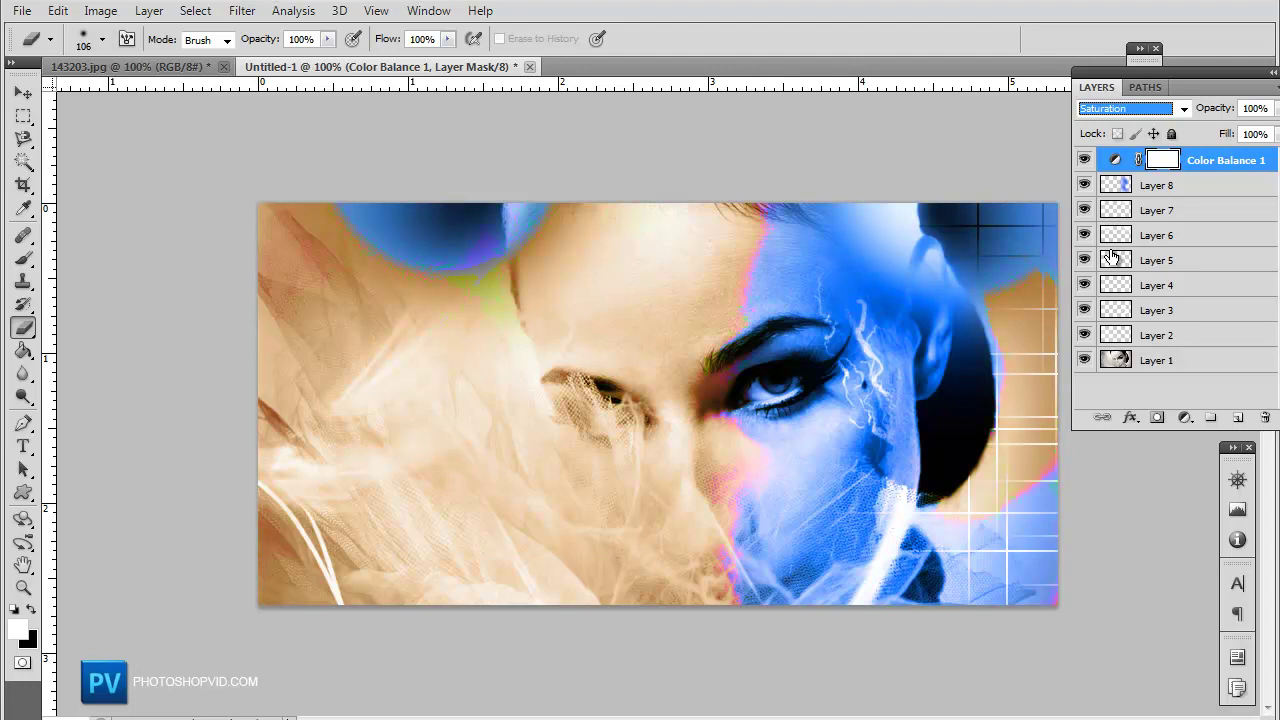
key(Down)
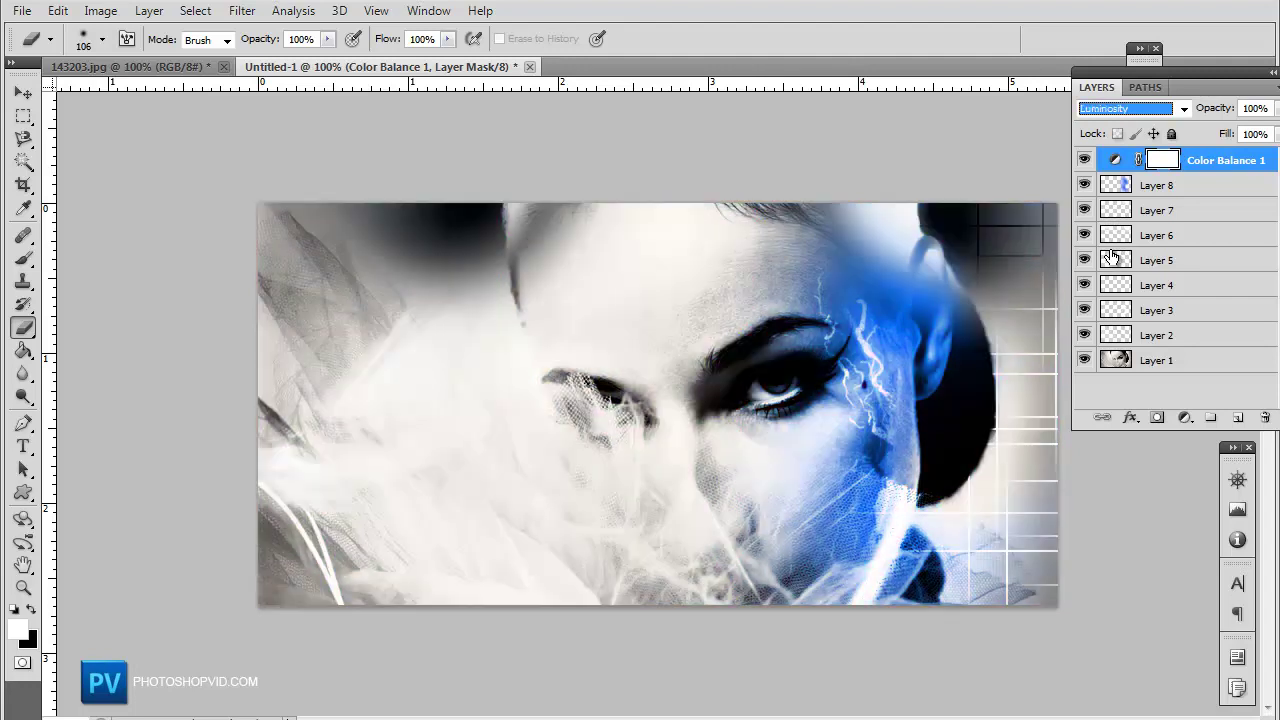
Toggle Color Balance 1's visibility to compare, then switch to the Move tool
click(1084, 161)
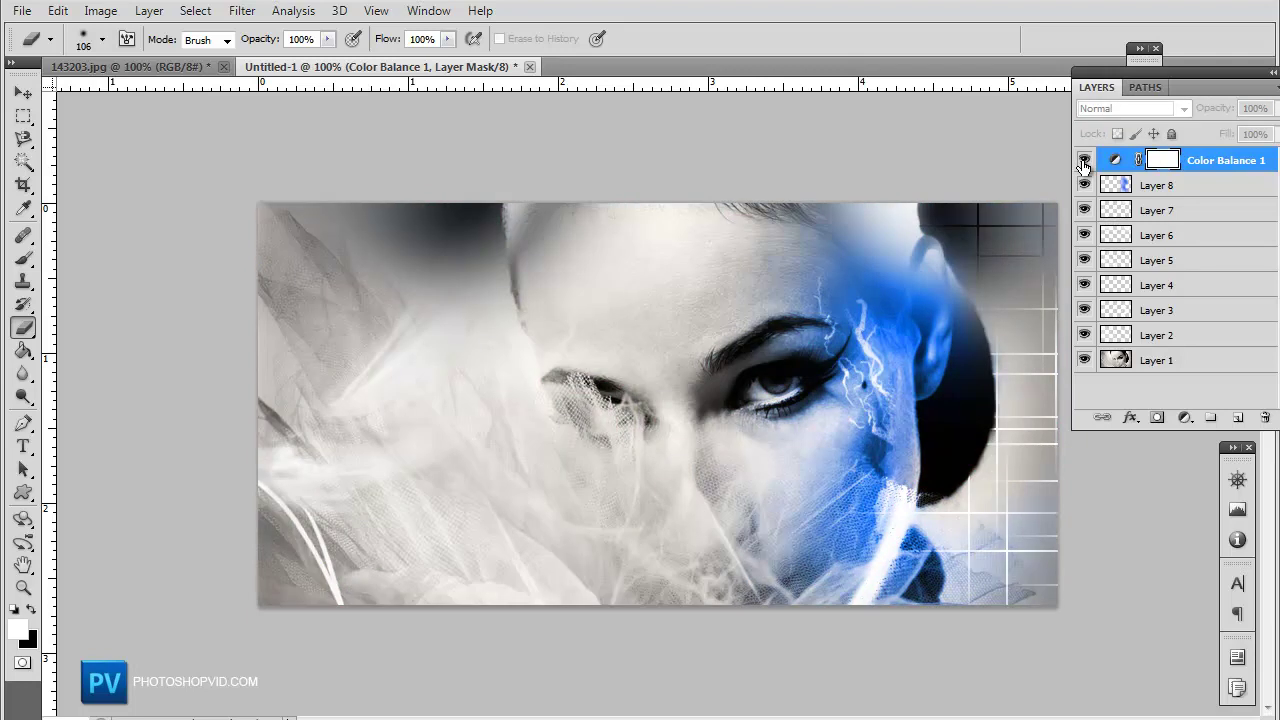
click(1084, 161)
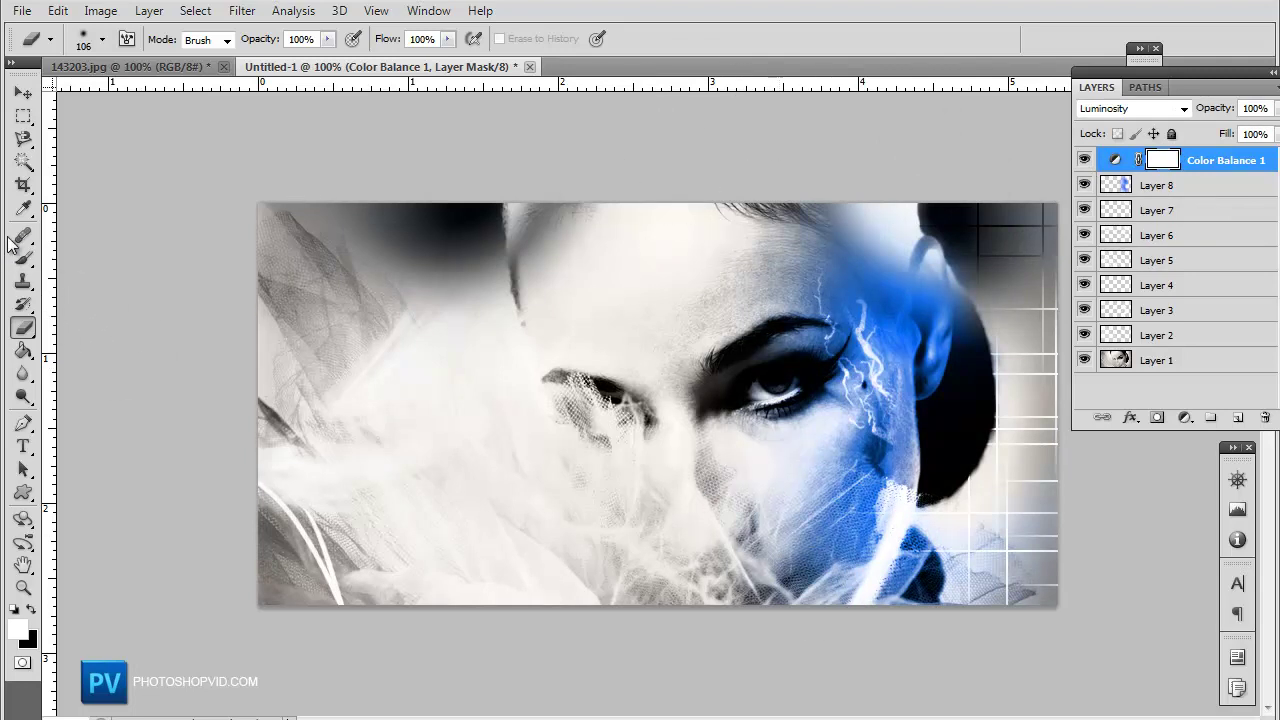
click(24, 93)
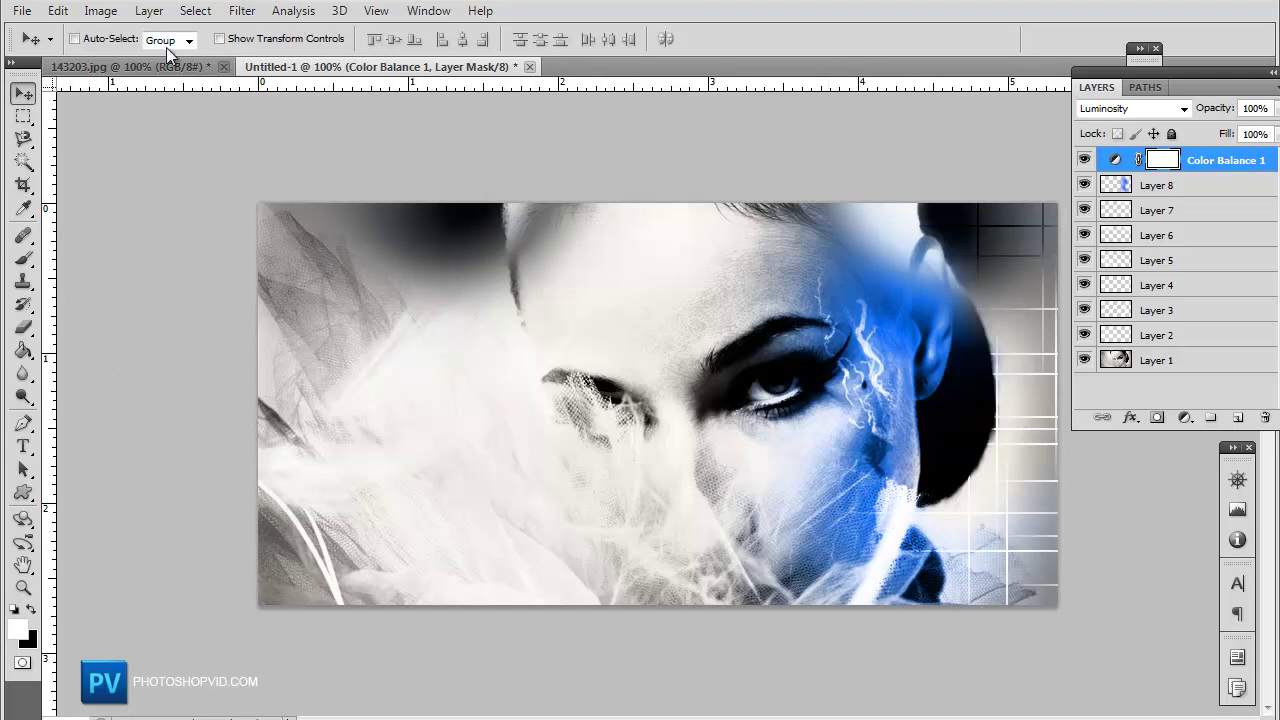
Add Color Balance 2 and set its highlights to Cyan -9 and Yellow -10
click(152, 11)
mouse_move(227, 190)
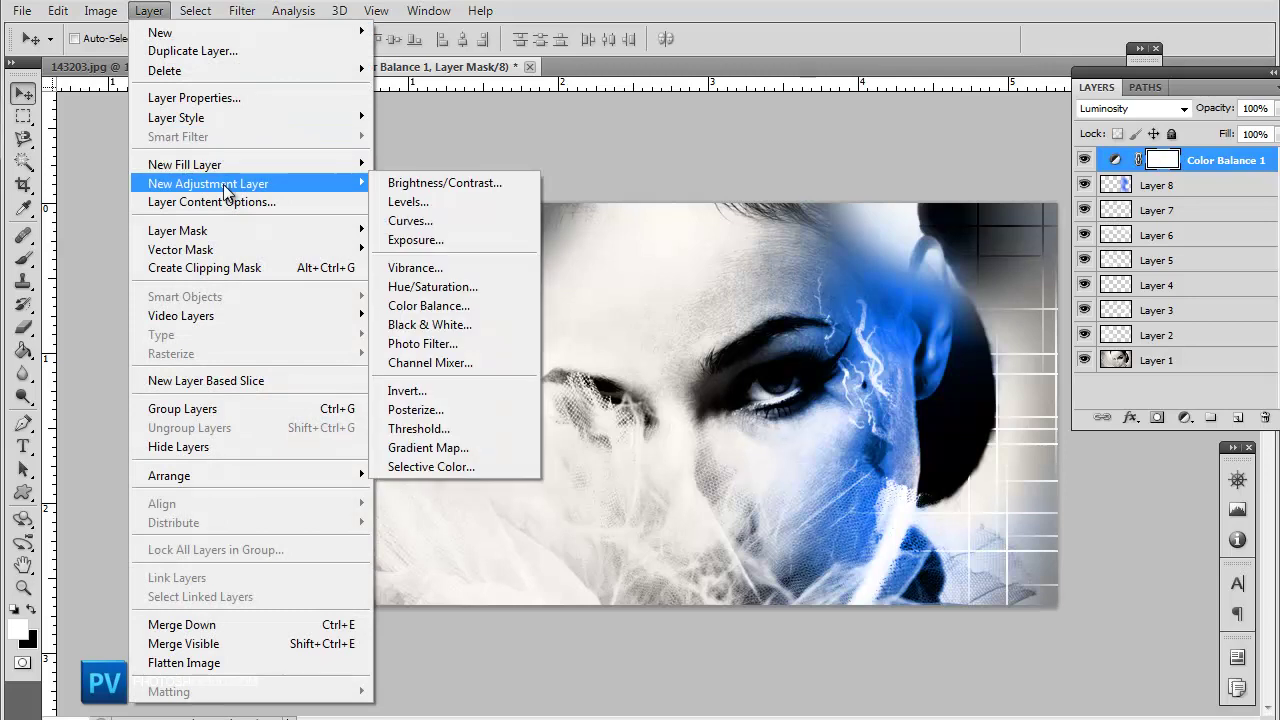
click(470, 305)
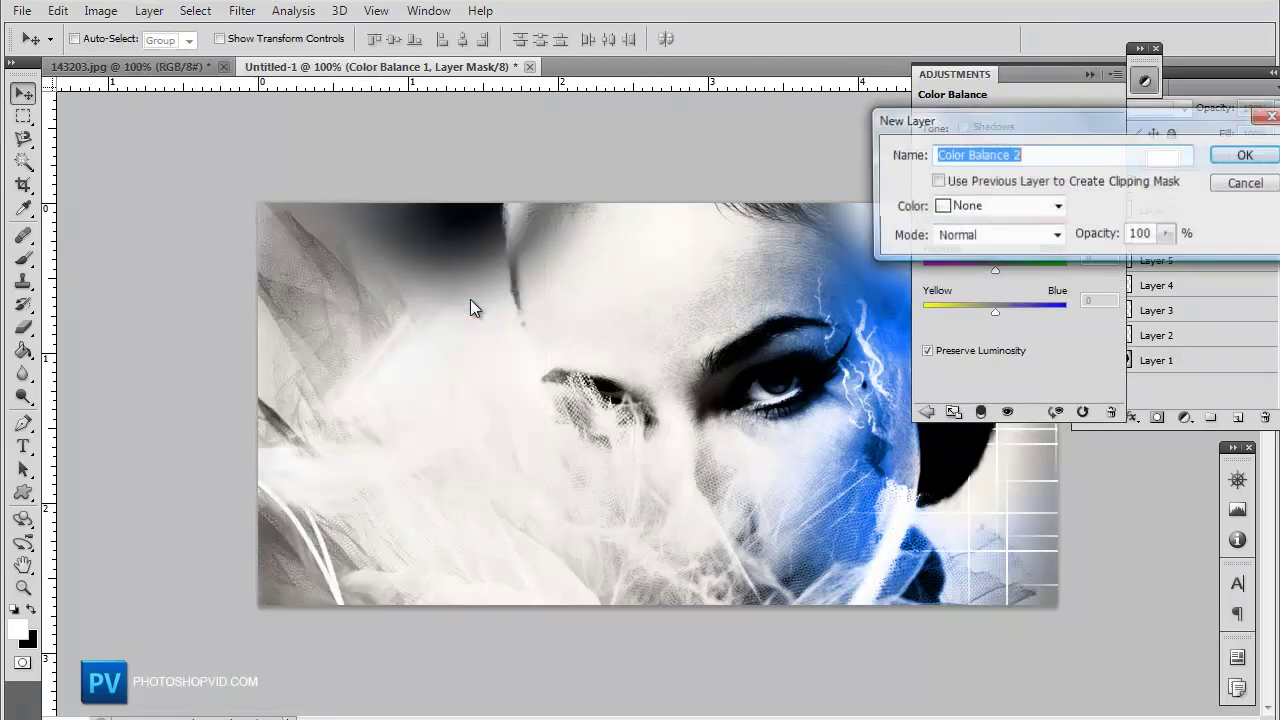
click(1247, 155)
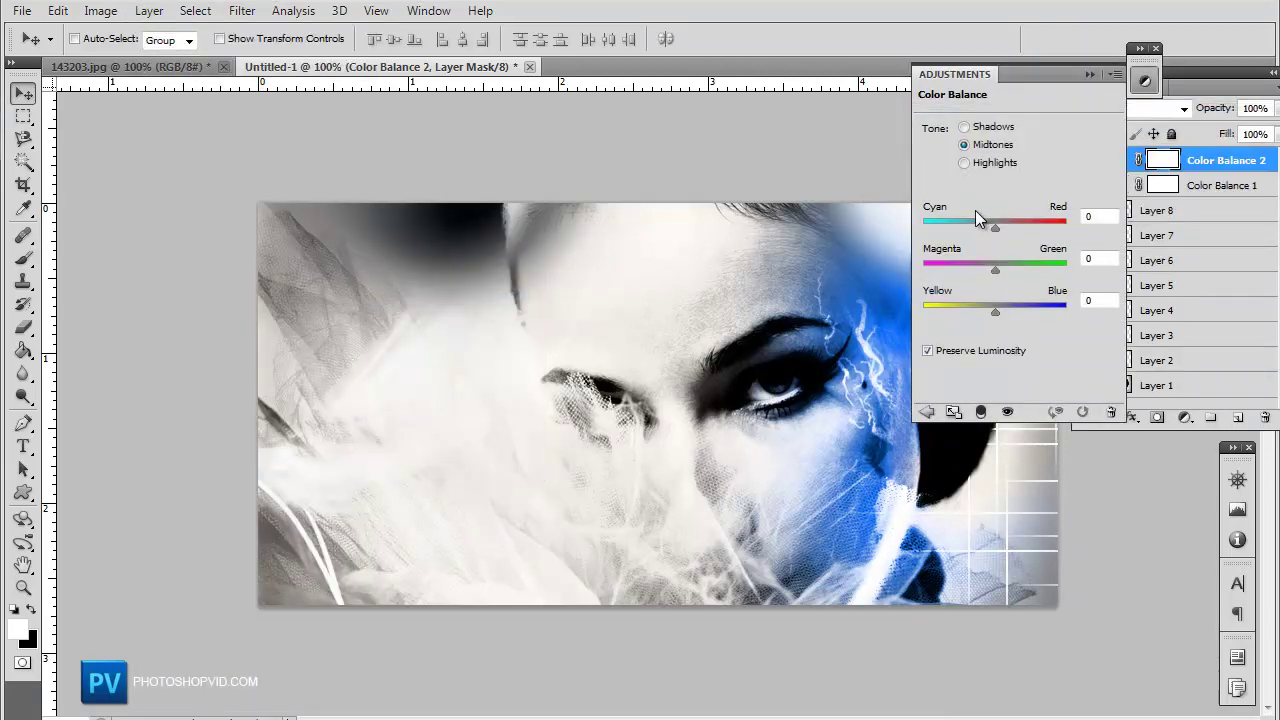
click(986, 165)
drag(993, 232, 993, 265)
mouse_move(993, 316)
mouse_down()
mouse_move(1034, 335)
mouse_move(954, 315)
mouse_move(986, 335)
mouse_up()
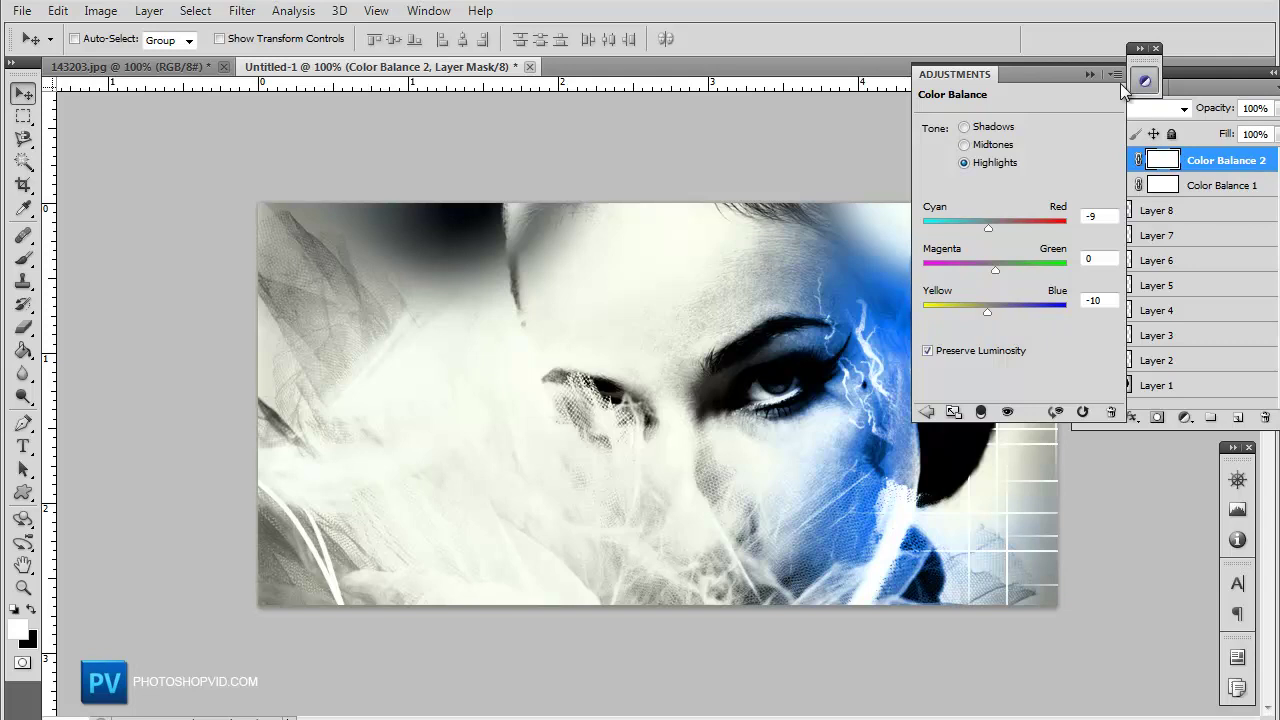
click(1085, 75)
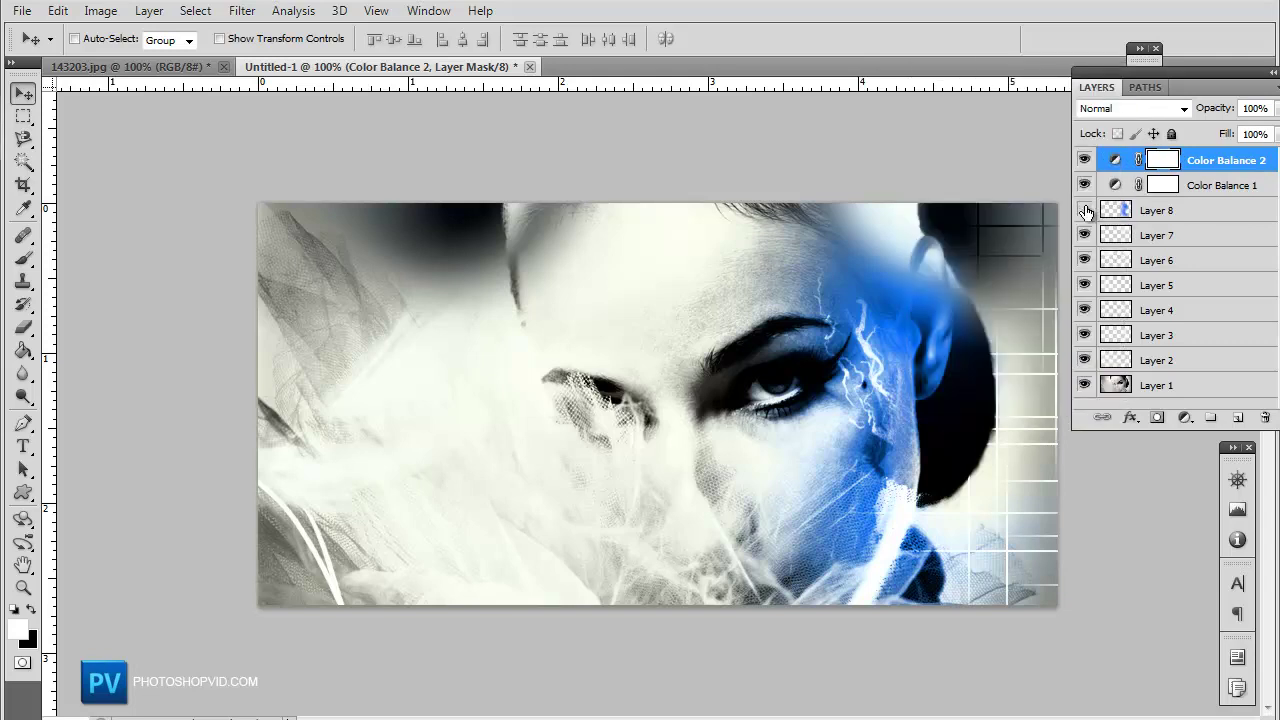
Compare Layer 8 on and off, then add a new Layer 9 above it
click(1085, 210)
click(1085, 210)
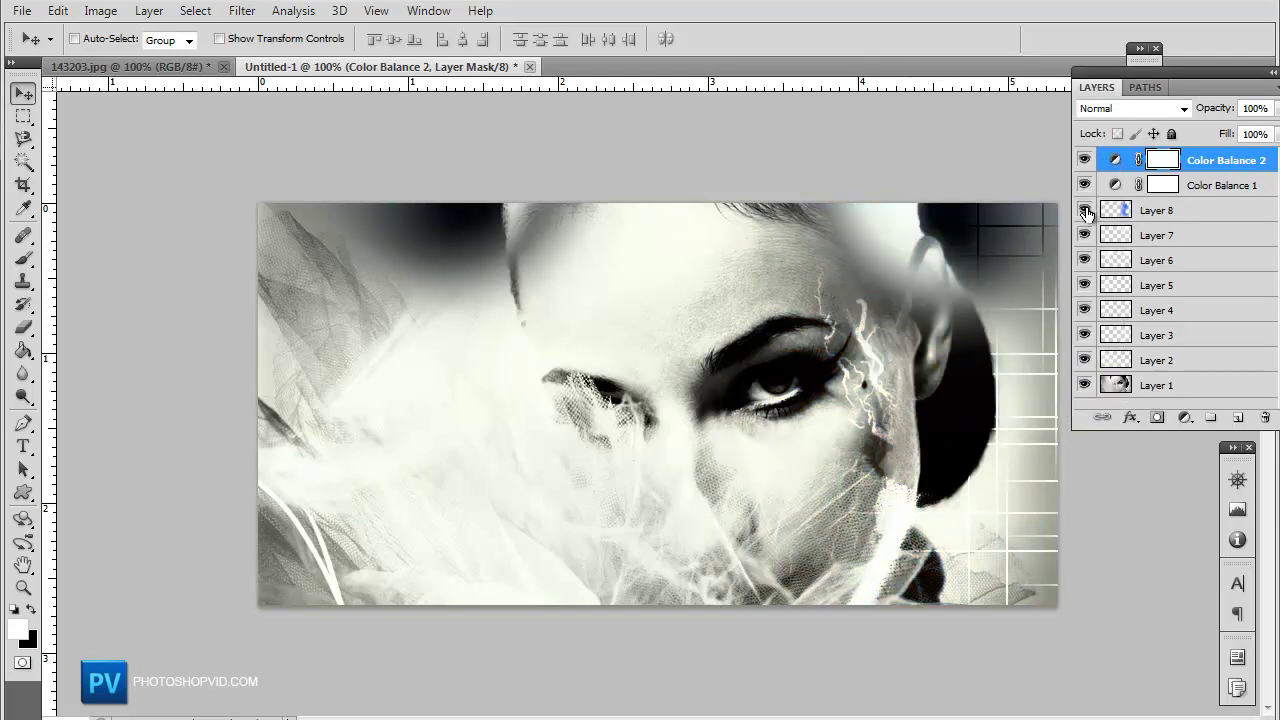
click(1158, 211)
click(1237, 417)
Set the brush foreground colour to yellow ffc600
click(23, 258)
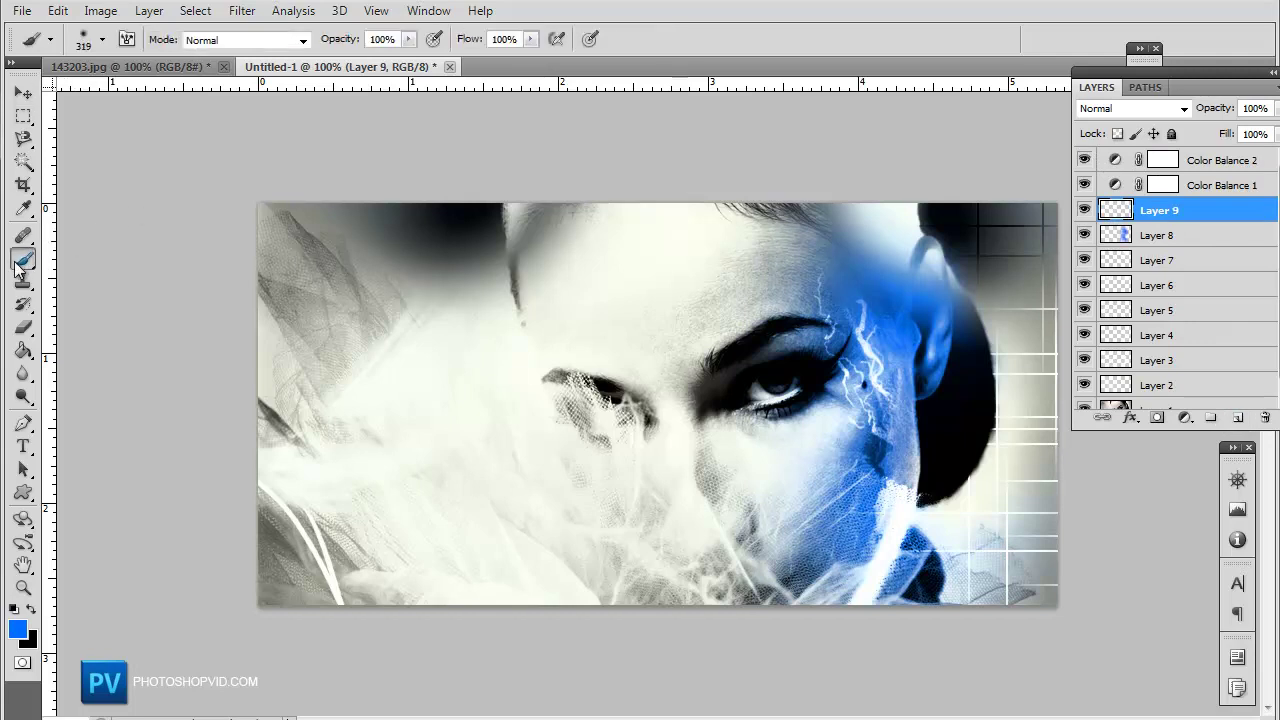
click(17, 628)
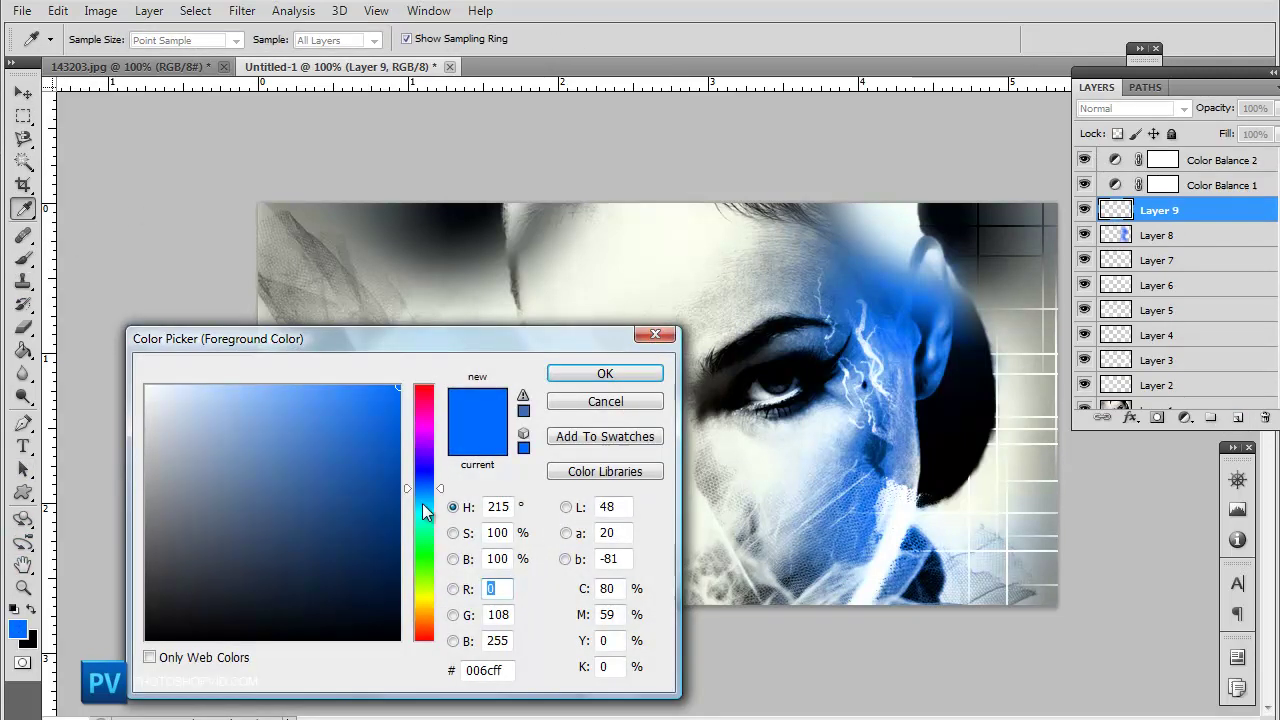
click(418, 509)
click(424, 562)
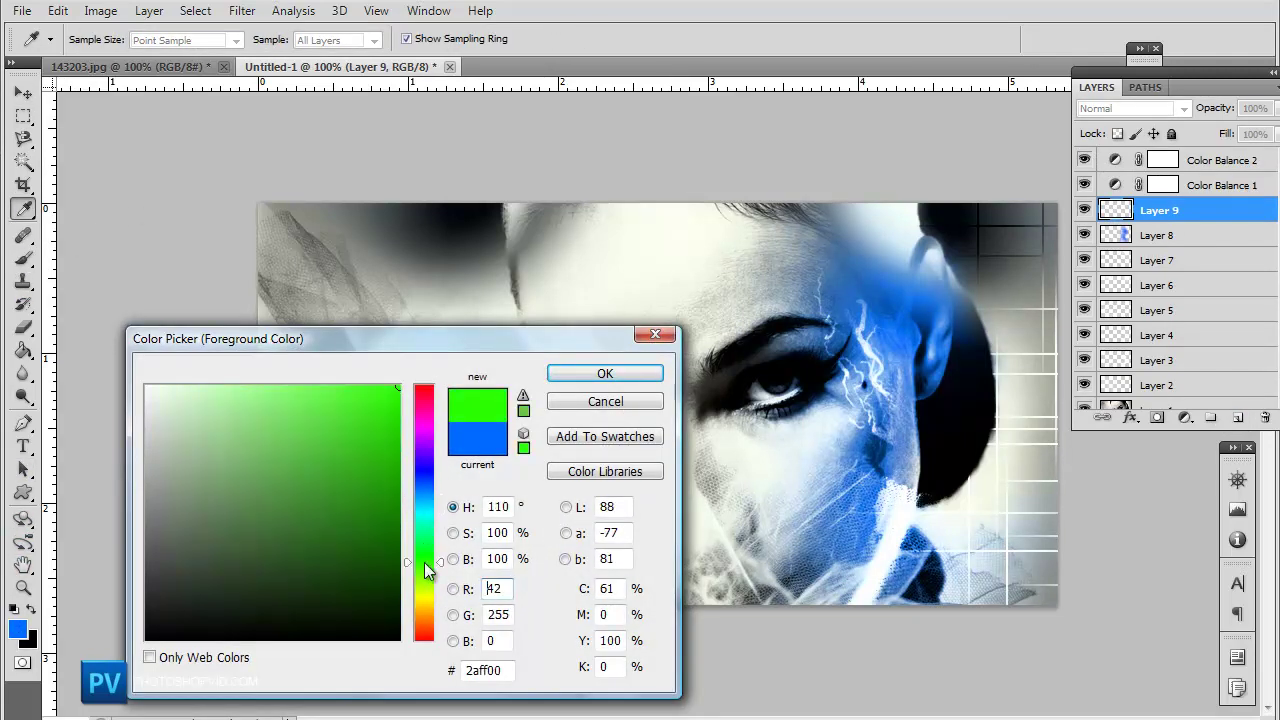
drag(427, 612, 424, 607)
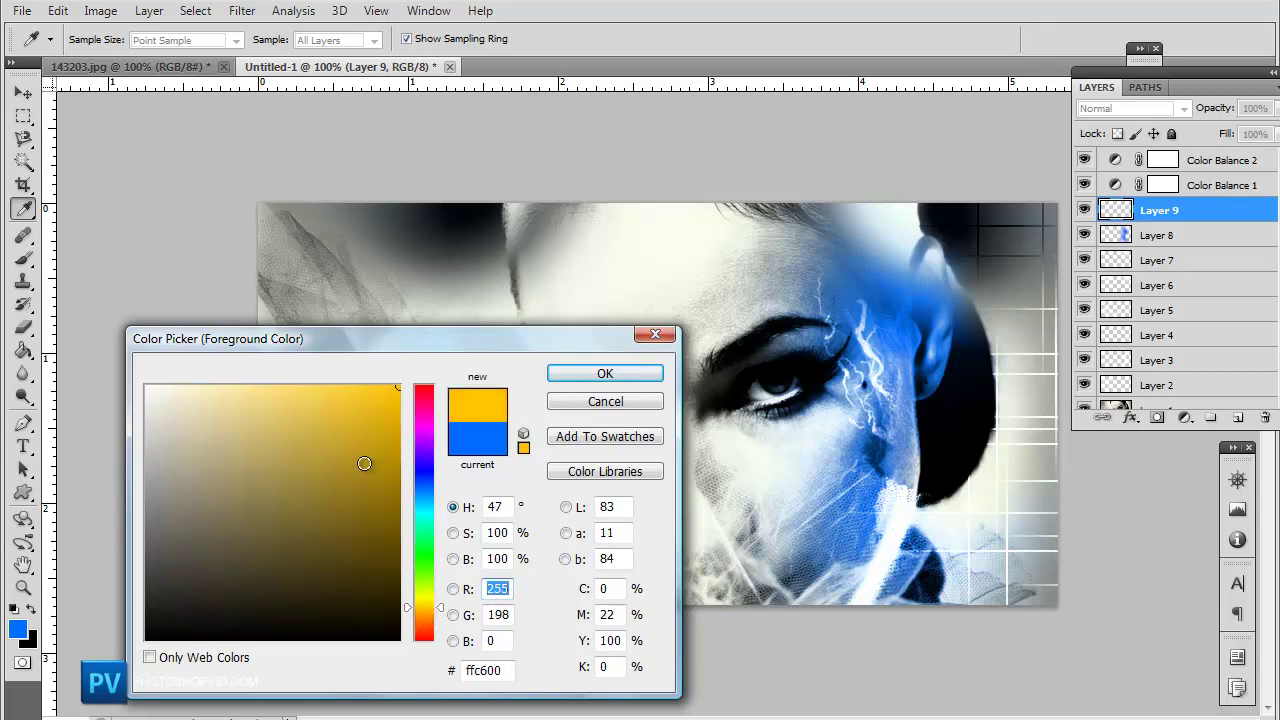
click(609, 372)
Brush yellow across the left side of the face and blend Layer 9 as Overlay
key(b)
click(423, 232)
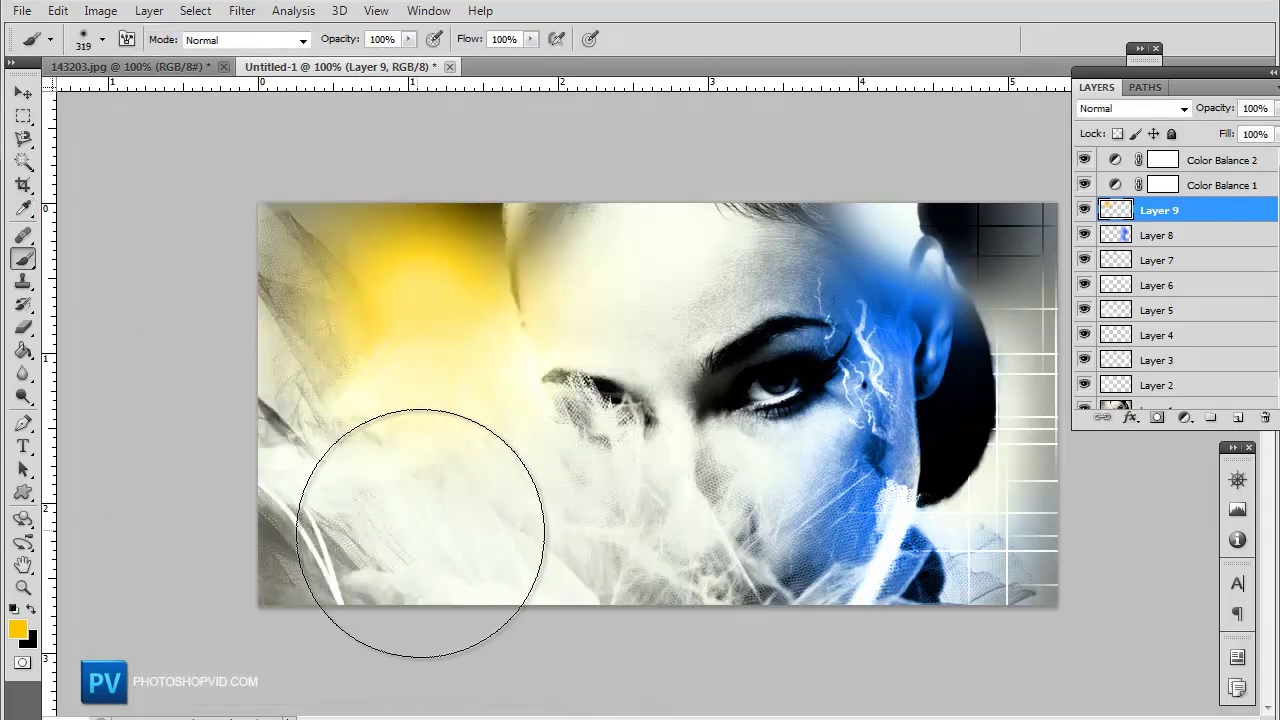
click(1130, 108)
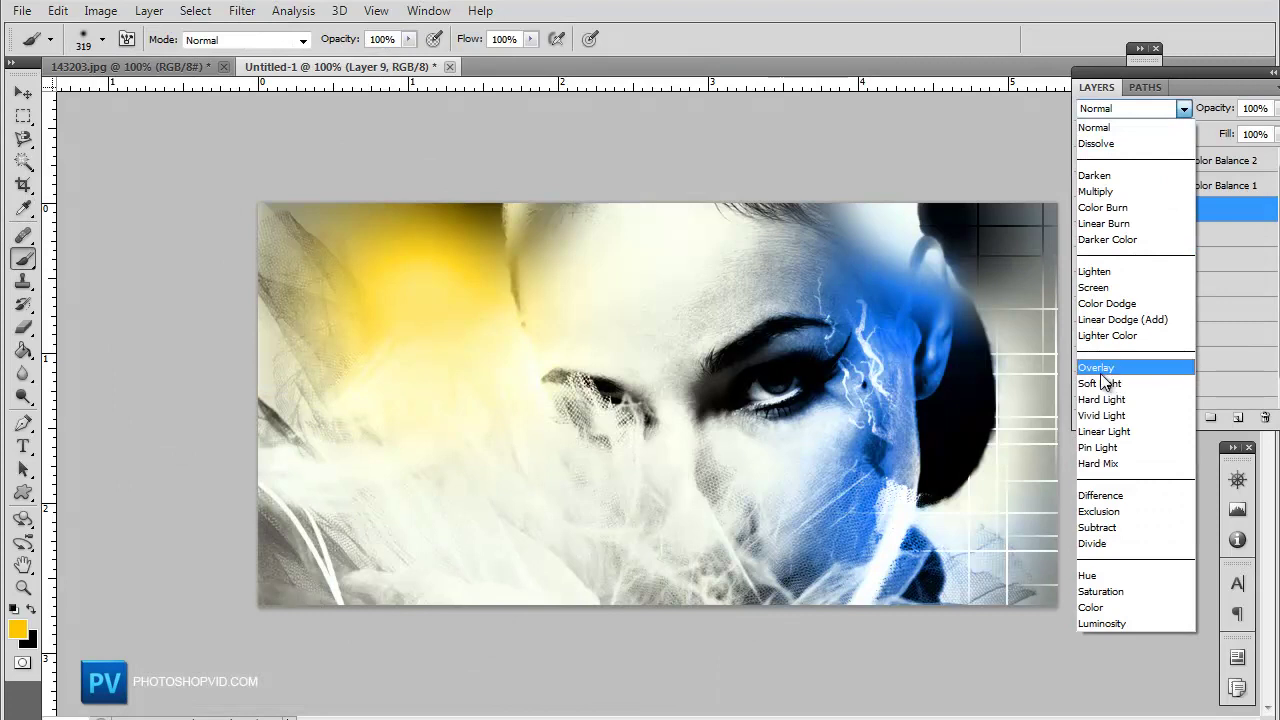
click(1100, 374)
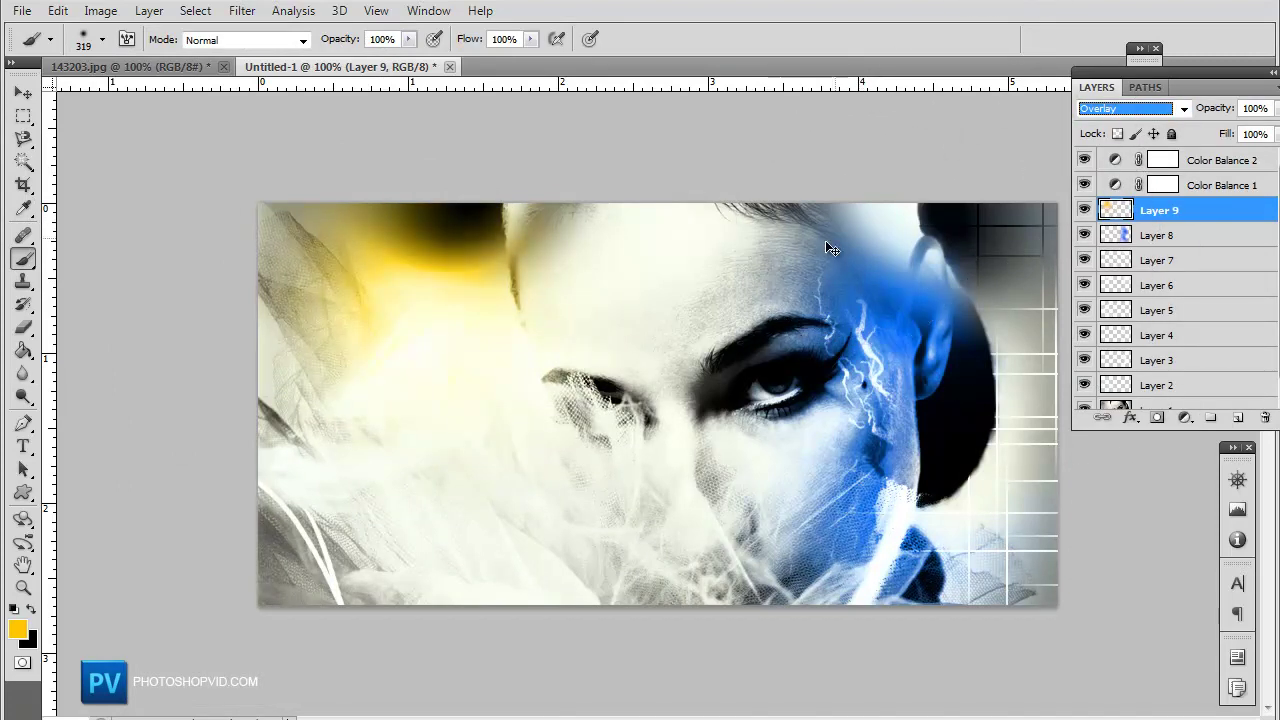
key(ctrl+z)
key(ctrl+alt+z)
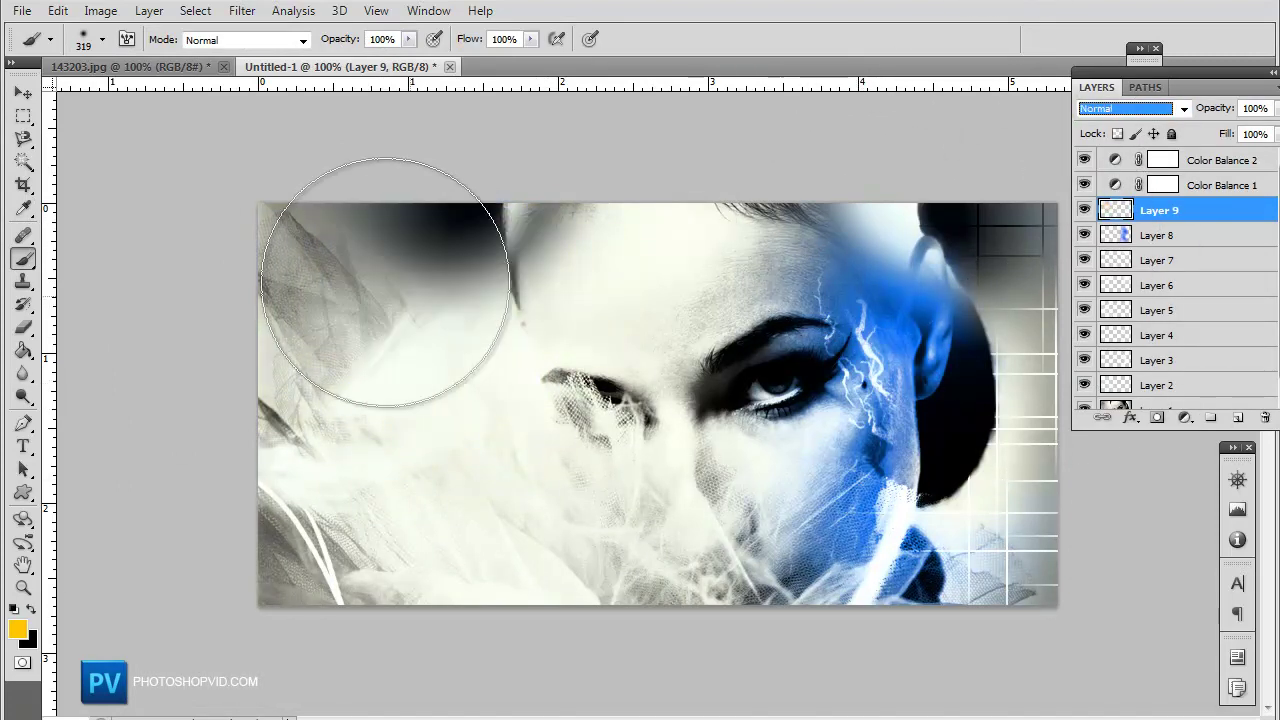
drag(423, 391, 500, 340)
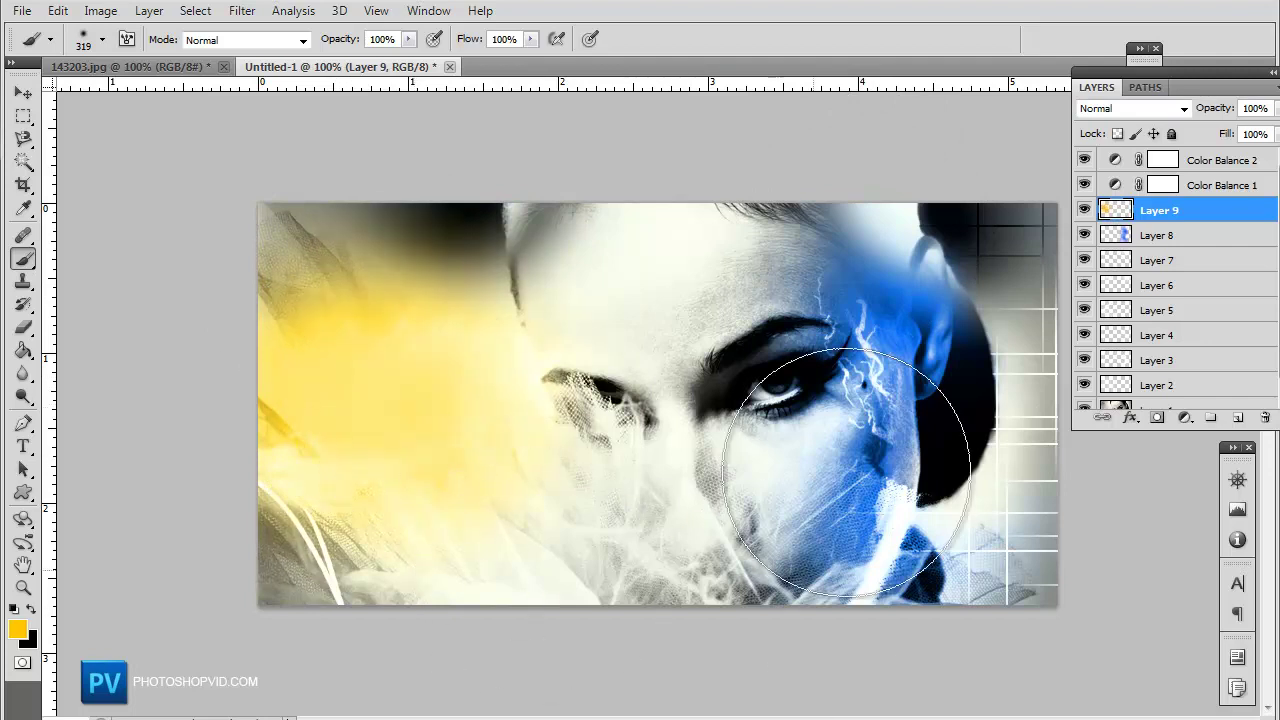
click(1137, 108)
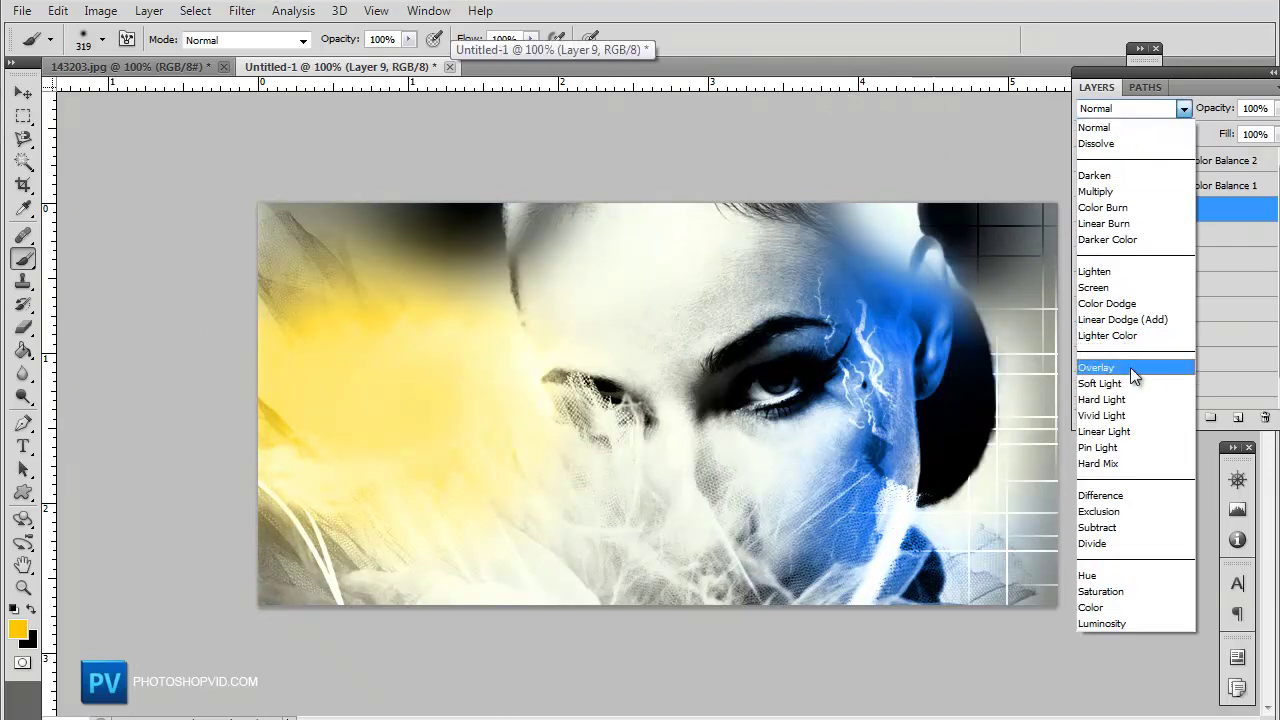
click(1130, 366)
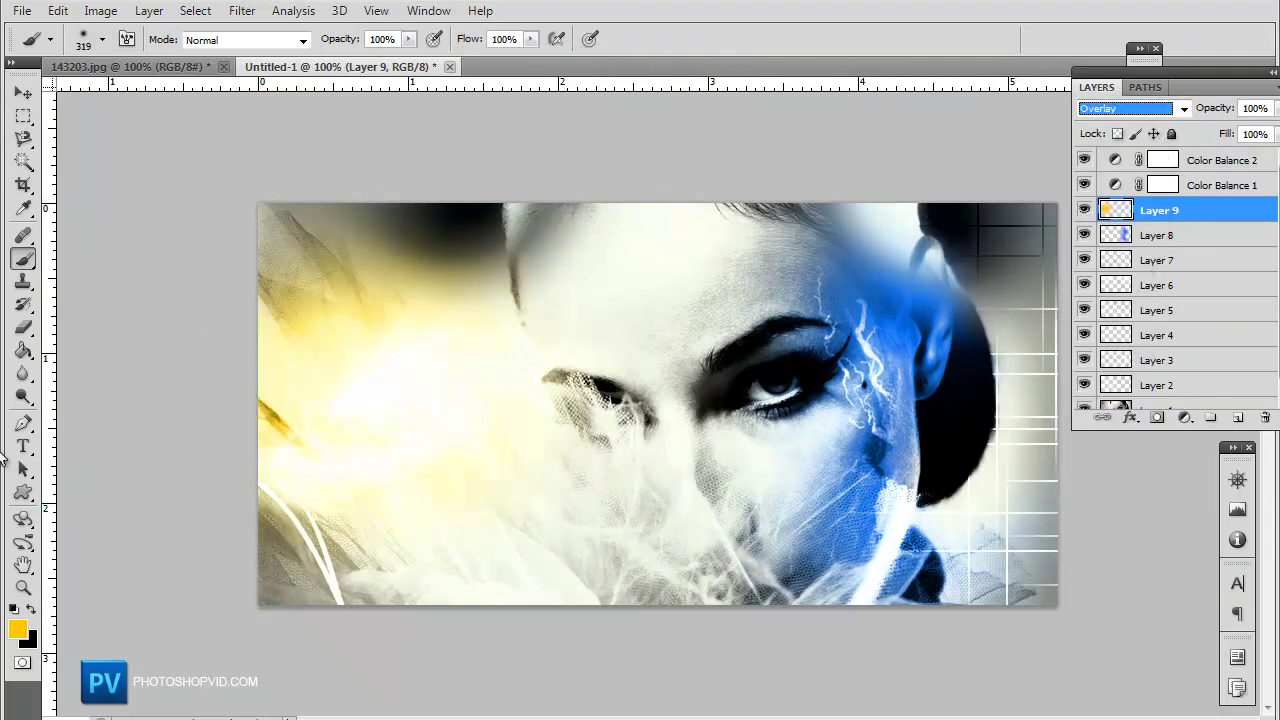
Brush magenta over the lower-left corner, then undo and redo the stroke
click(19, 625)
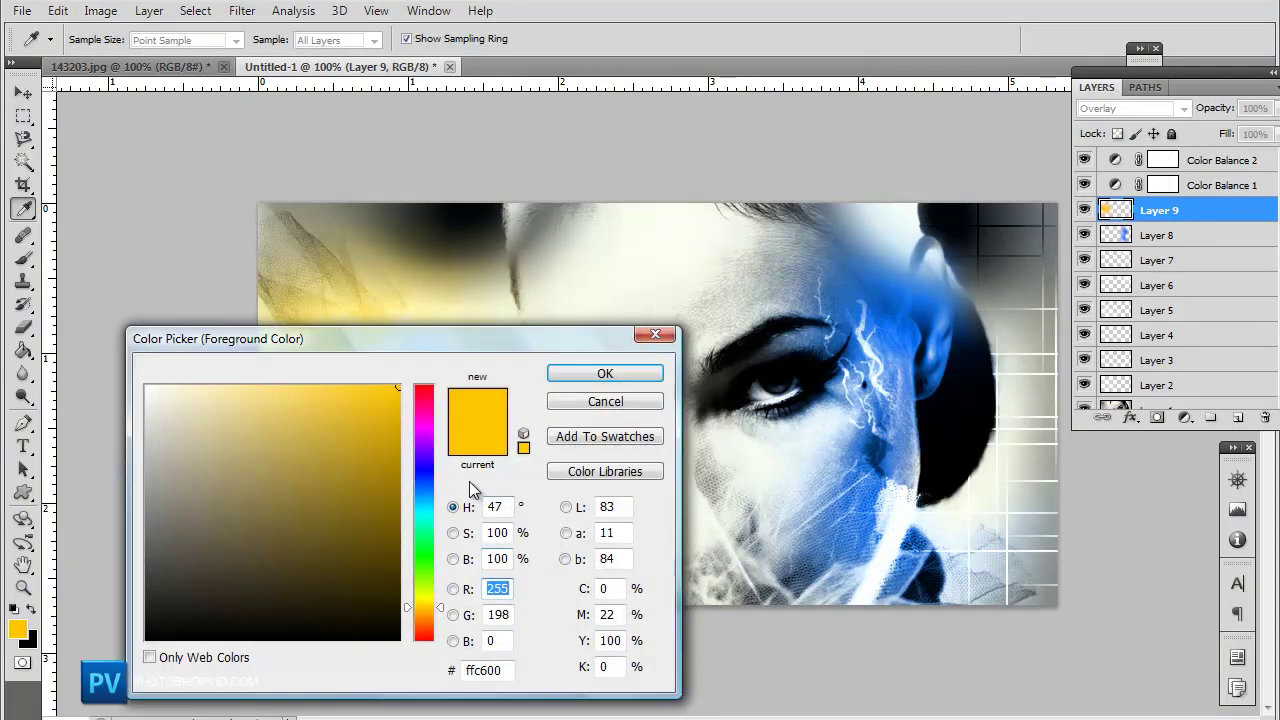
click(423, 425)
click(603, 374)
key(b)
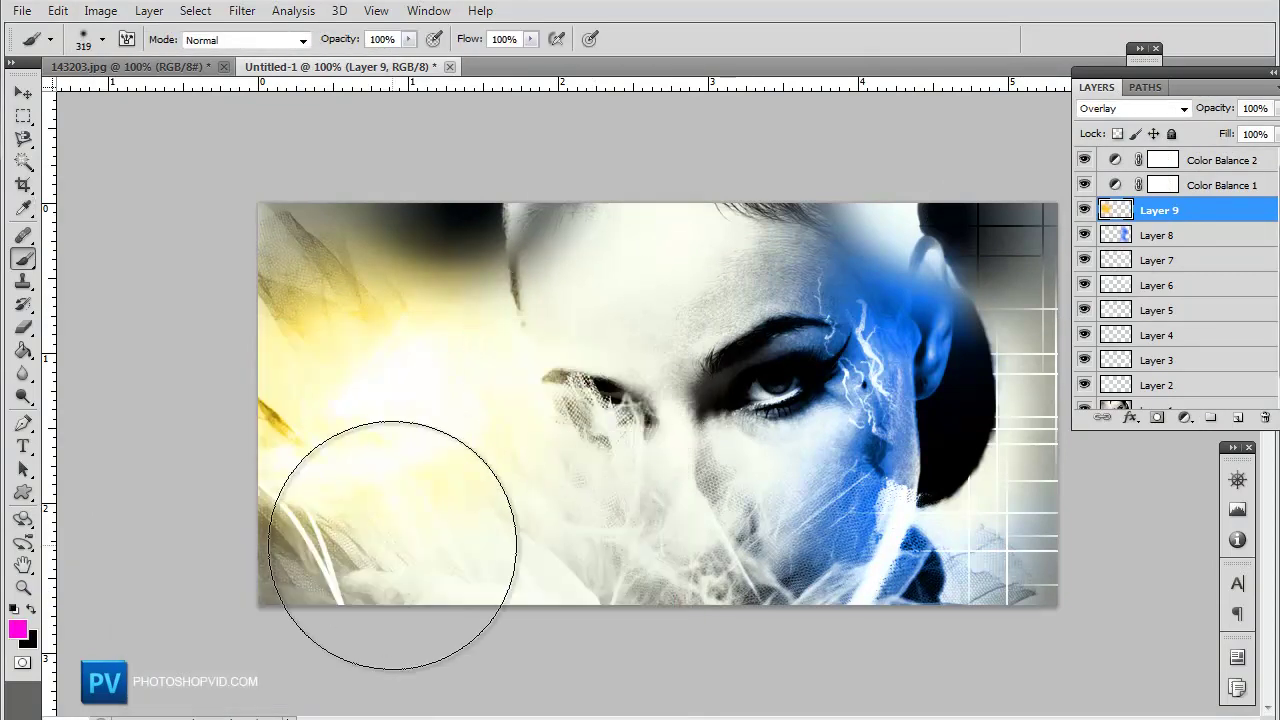
mouse_move(400, 549)
mouse_down()
mouse_move(529, 556)
mouse_move(335, 524)
mouse_move(633, 506)
mouse_move(570, 502)
mouse_move(636, 536)
mouse_move(721, 532)
mouse_move(751, 514)
mouse_up()
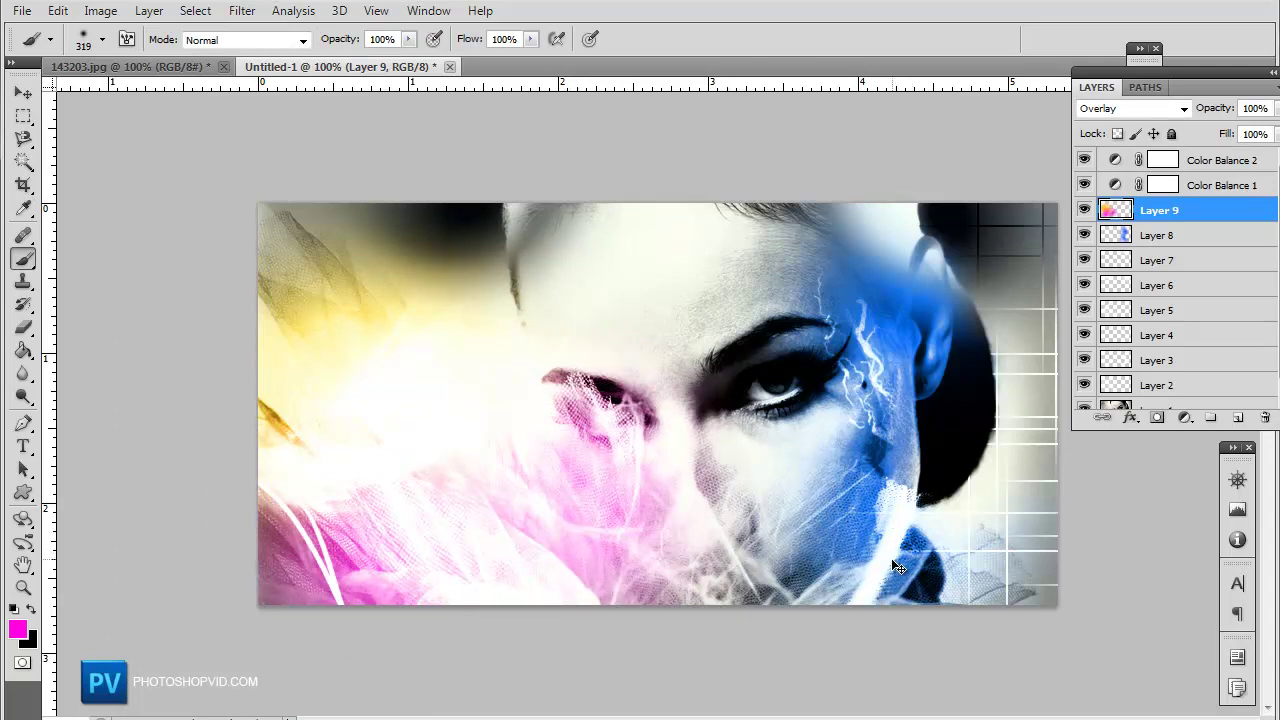
key(ctrl+z)
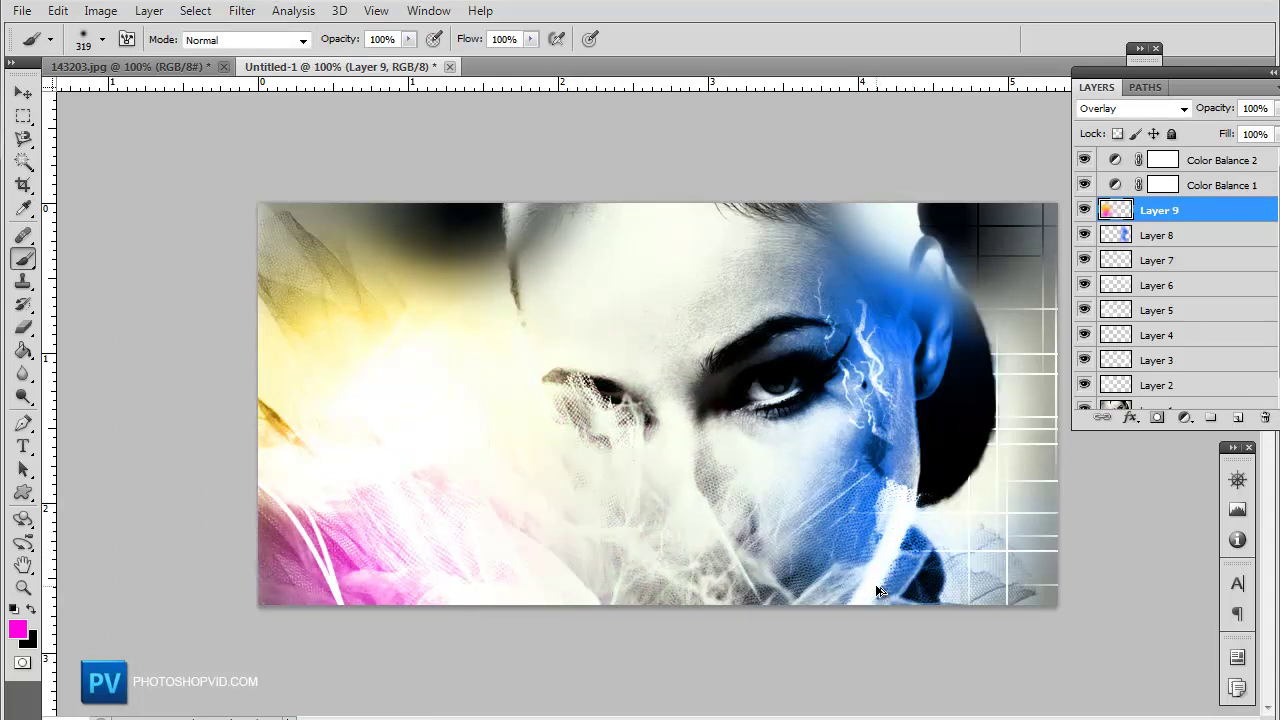
key(ctrl+z)
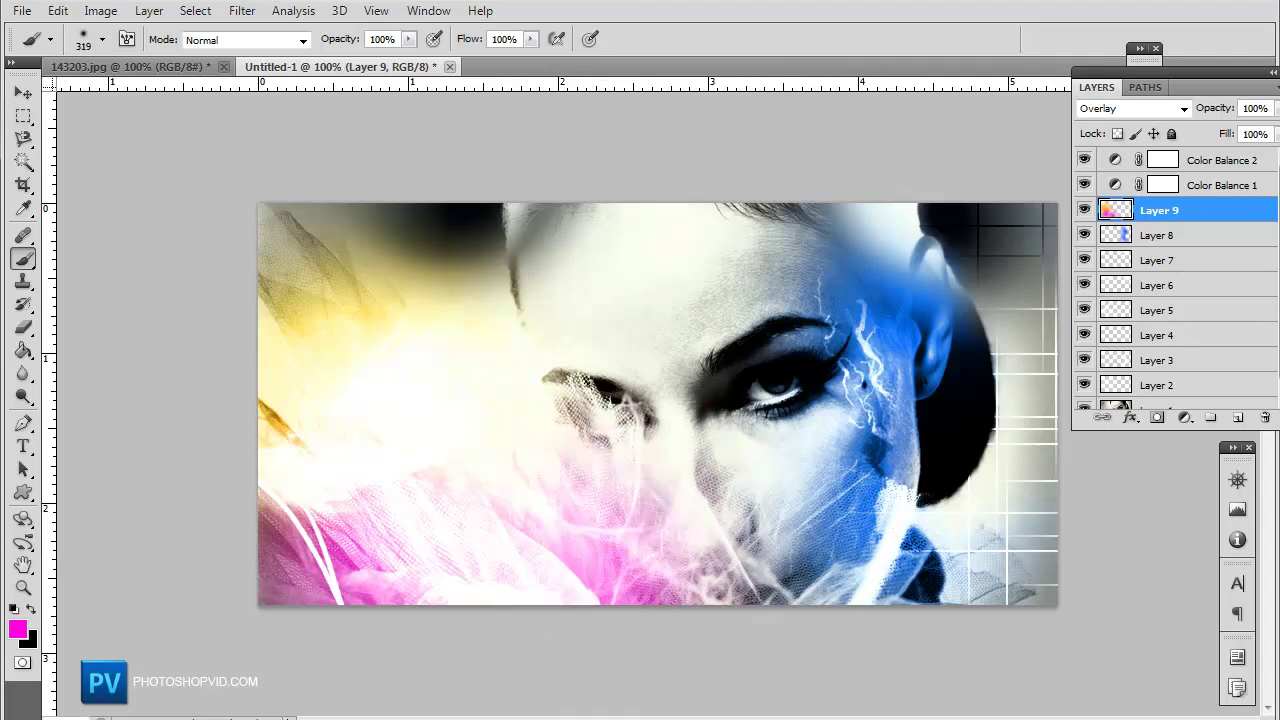
Try painting bright blue over the face, then step back to remove it
click(20, 633)
click(417, 489)
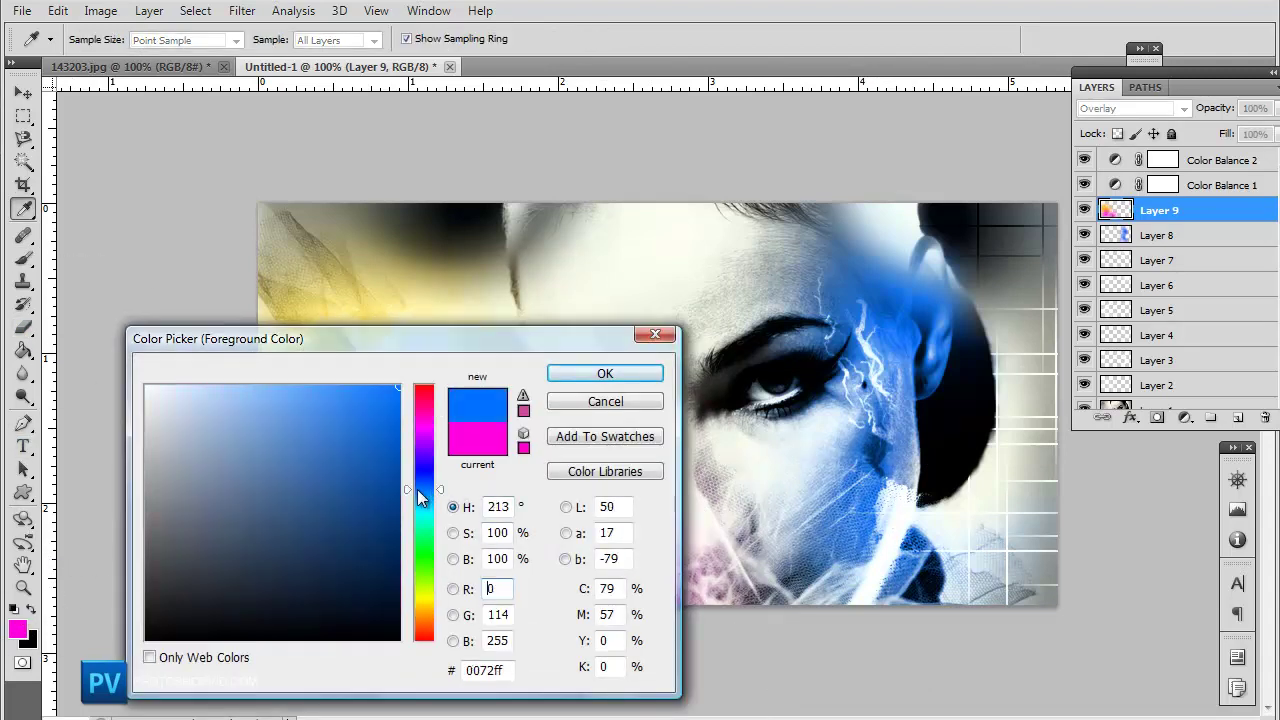
drag(419, 491, 416, 501)
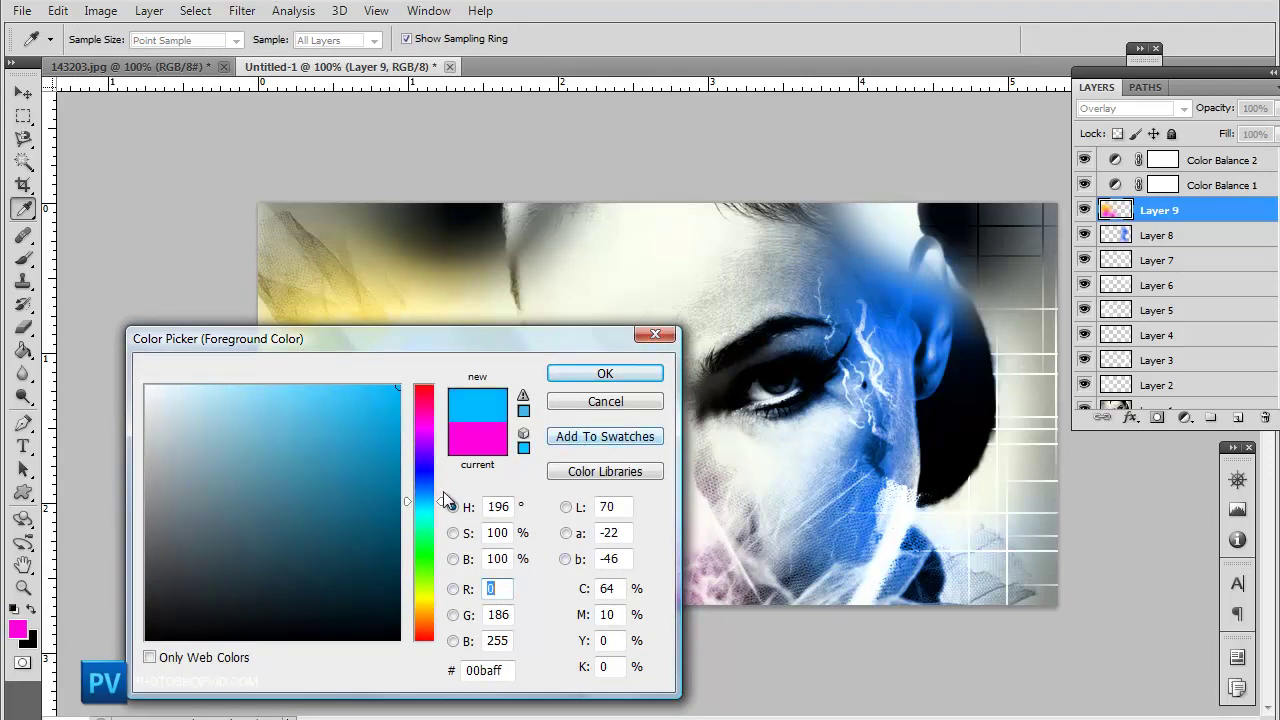
click(640, 372)
key(b)
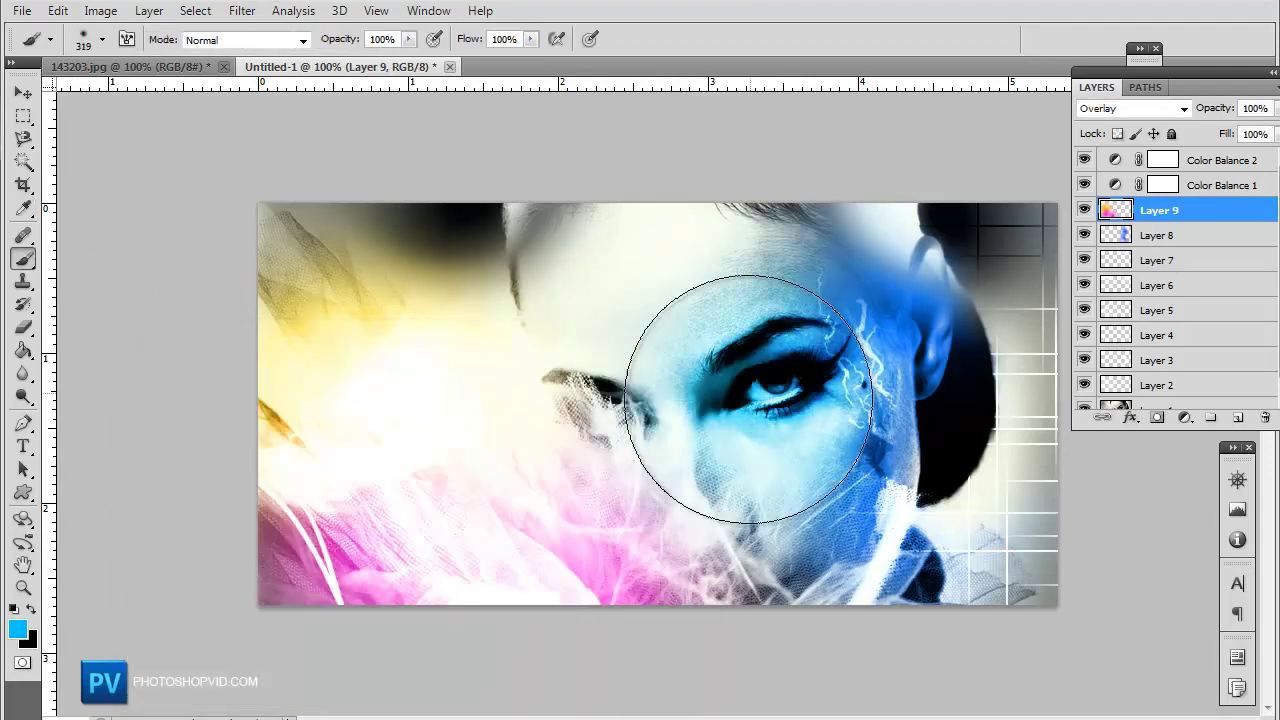
mouse_move(652, 368)
mouse_down()
mouse_move(608, 320)
mouse_move(629, 271)
mouse_move(571, 294)
mouse_move(748, 592)
mouse_up()
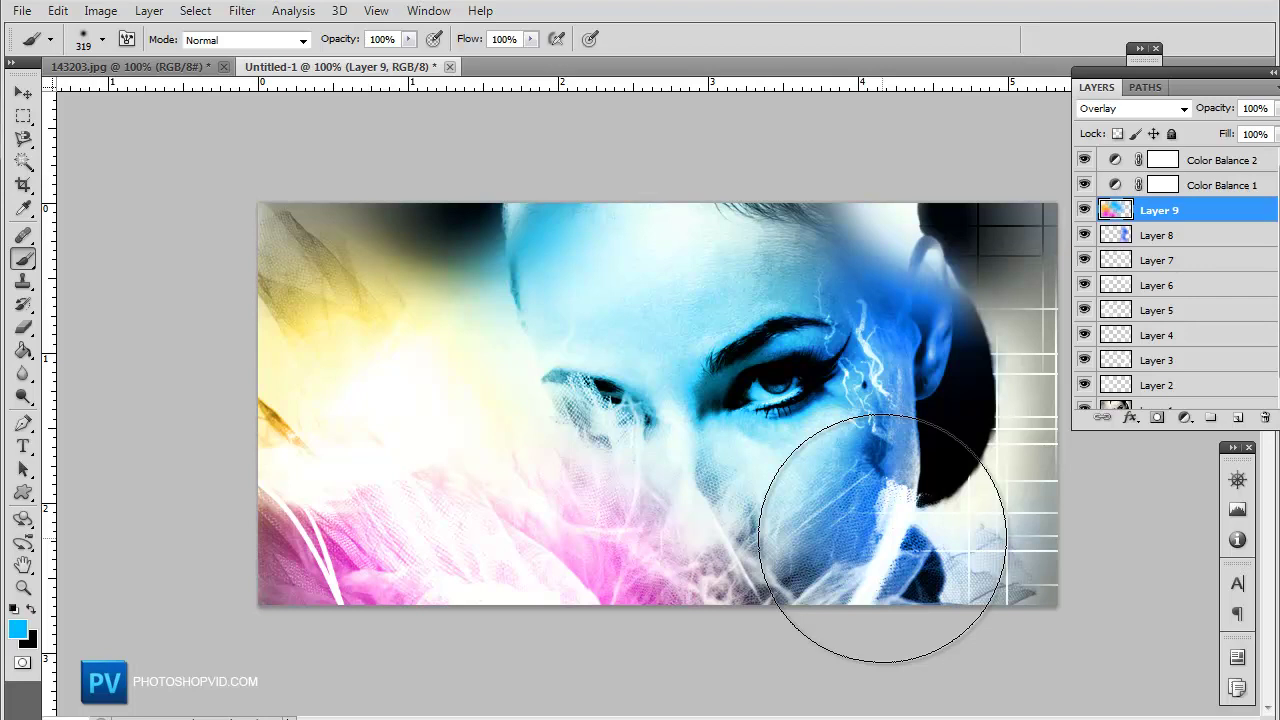
key(ctrl+alt+z)
key(ctrl+alt+z)
key(ctrl+alt+z)
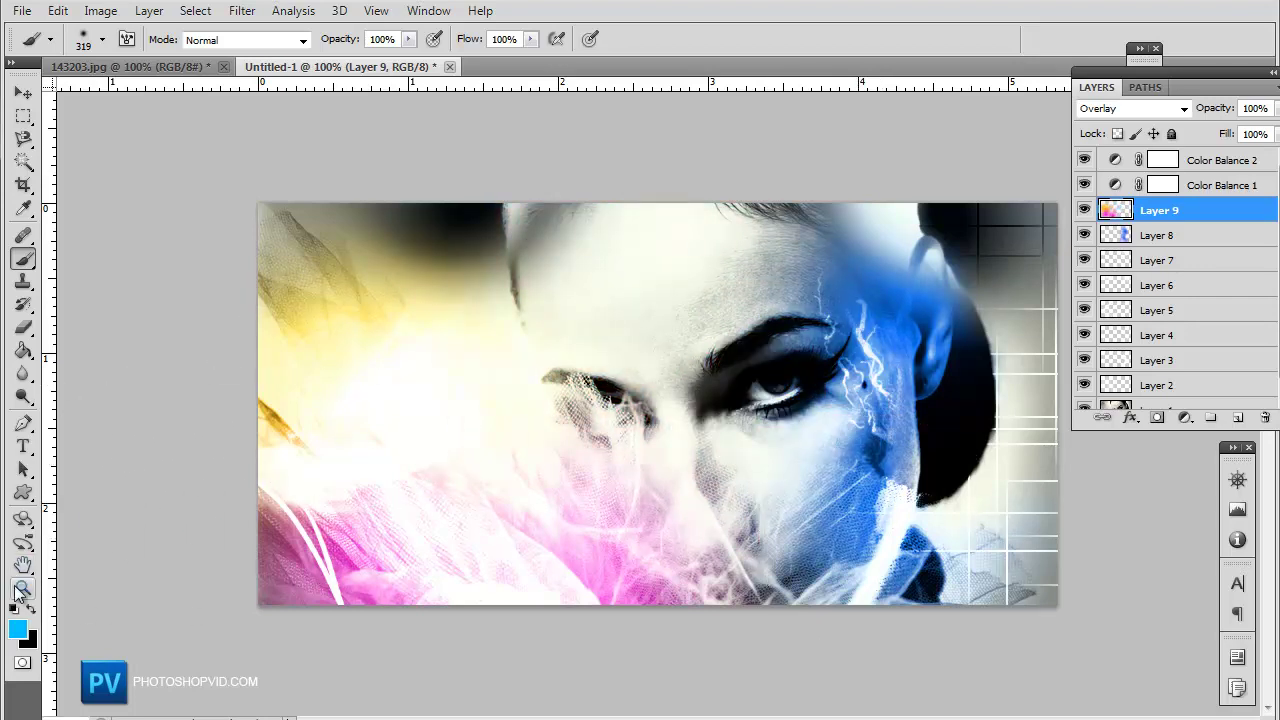
Pick red ff001e and brush pink across the lower part of the portrait
click(16, 628)
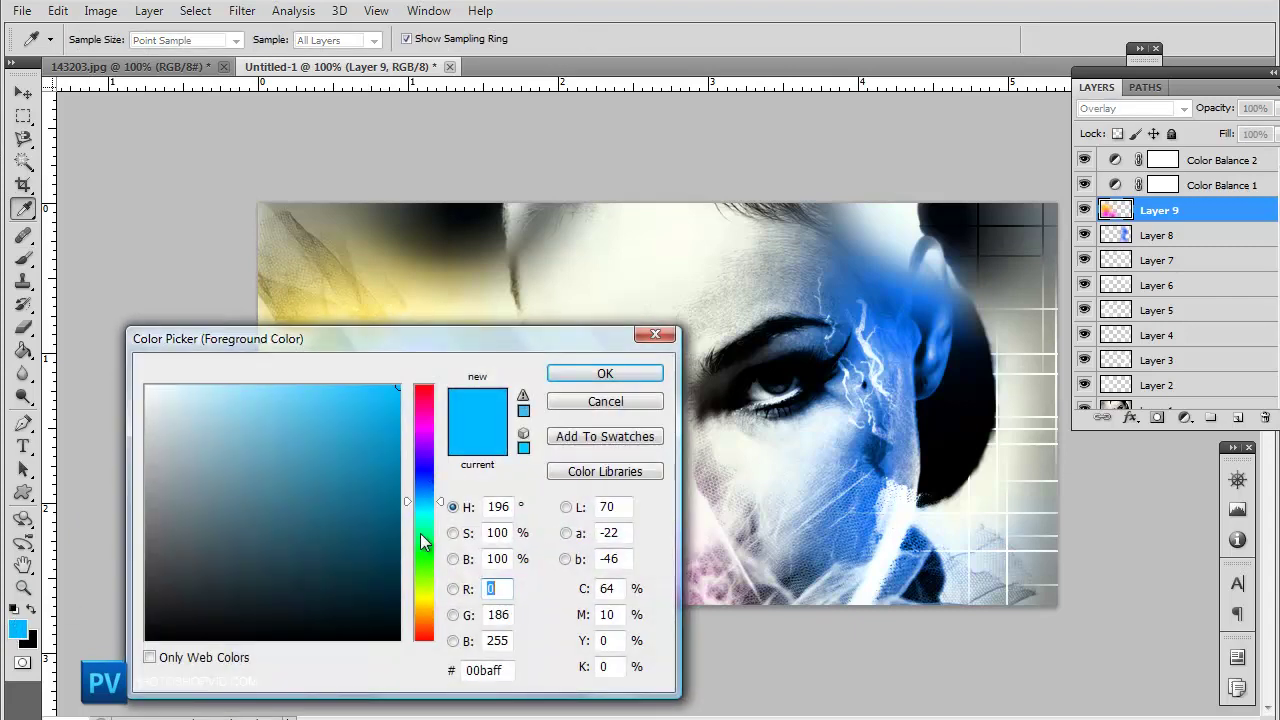
click(416, 555)
click(425, 610)
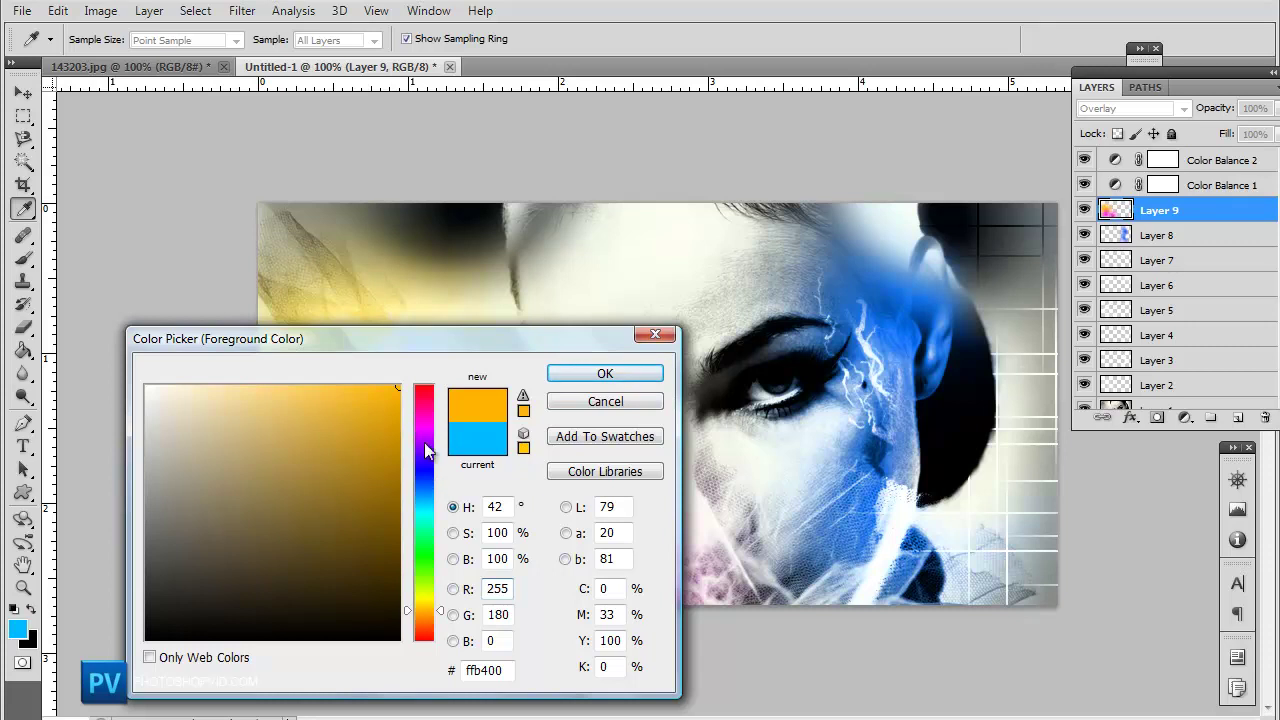
click(427, 397)
click(424, 391)
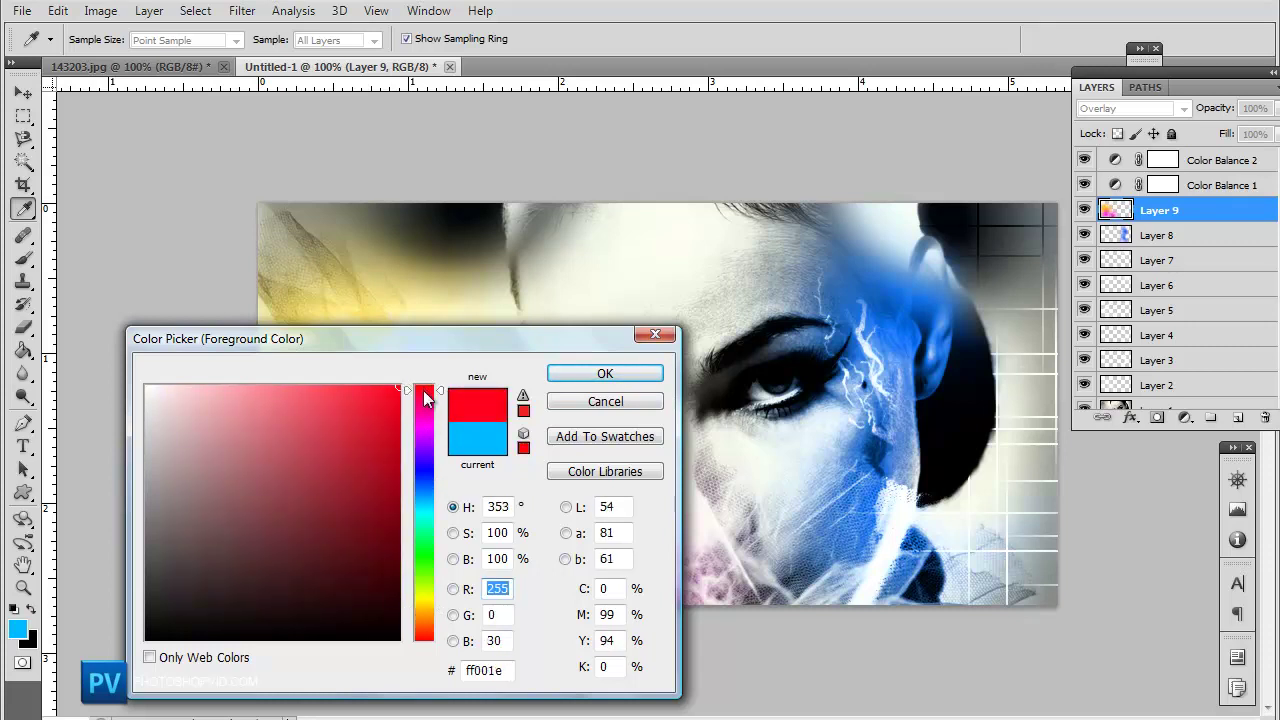
click(605, 373)
key(b)
mouse_move(330, 560)
mouse_down()
mouse_move(457, 543)
mouse_move(612, 610)
mouse_move(734, 563)
mouse_move(737, 371)
mouse_move(787, 558)
mouse_up()
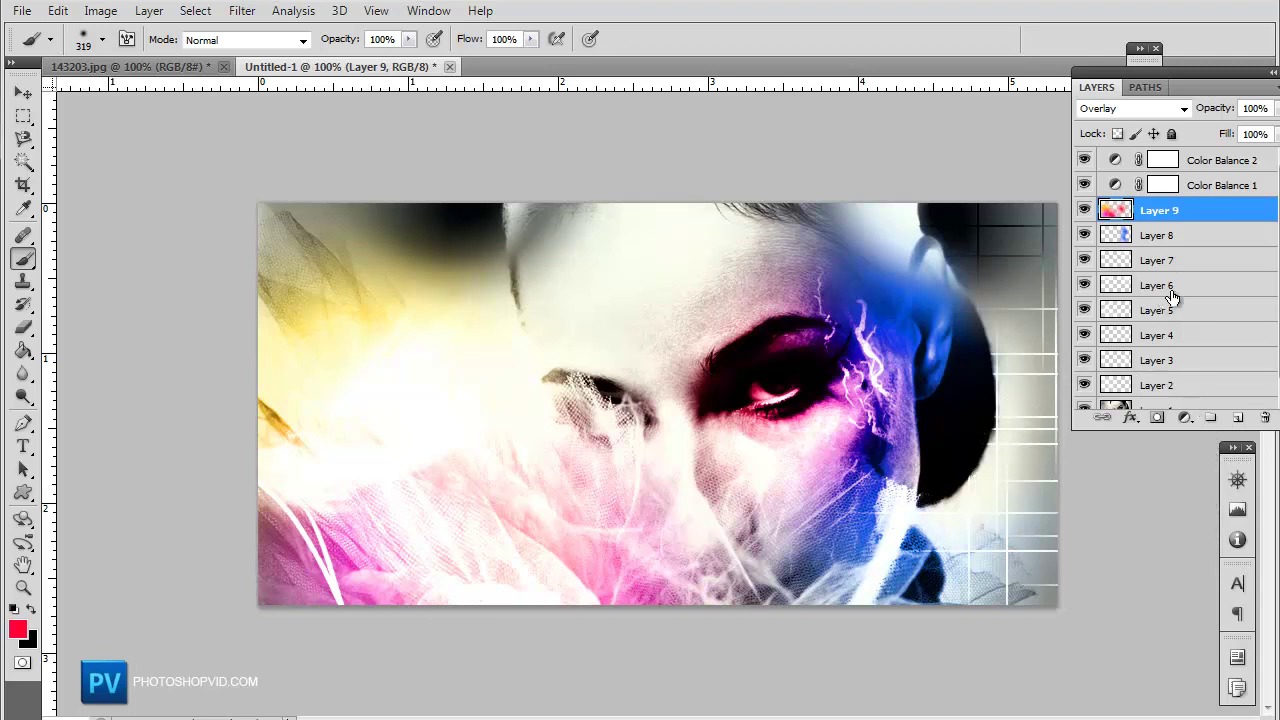
Paint red over the eye on a new Layer 10 set to Overlay at 42% opacity
click(1237, 417)
drag(840, 365, 757, 312)
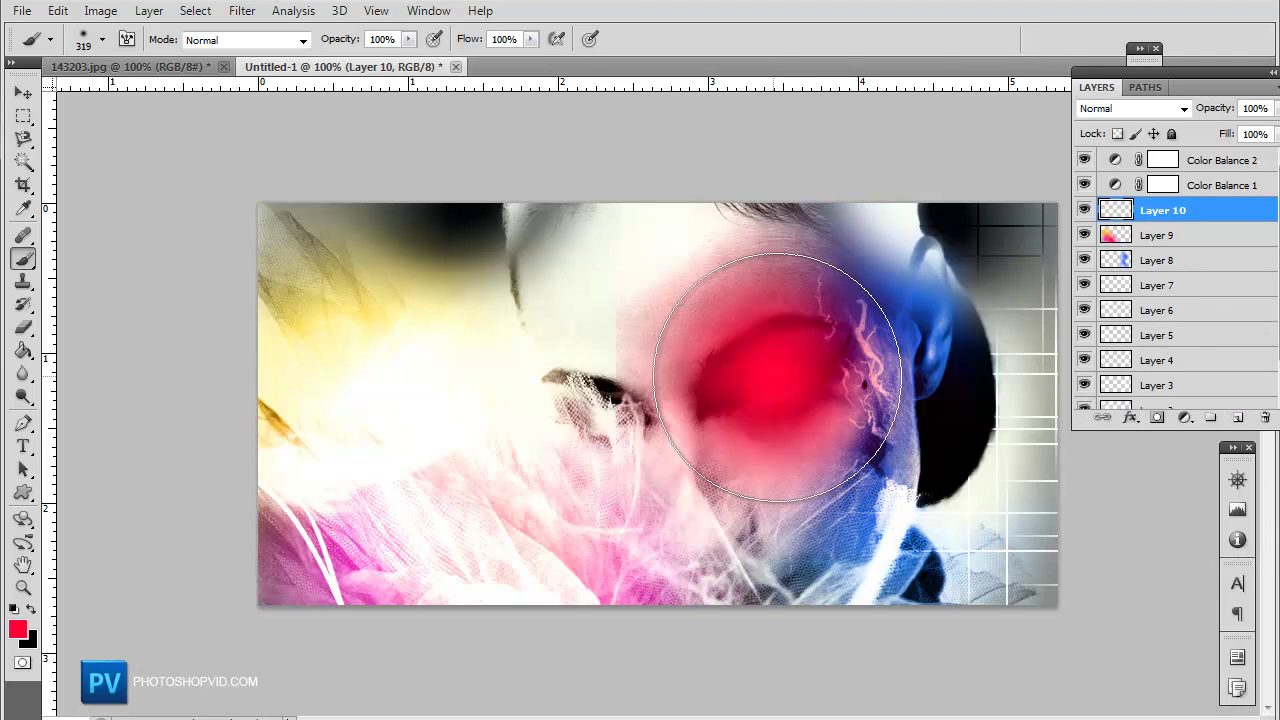
click(1130, 108)
click(1096, 367)
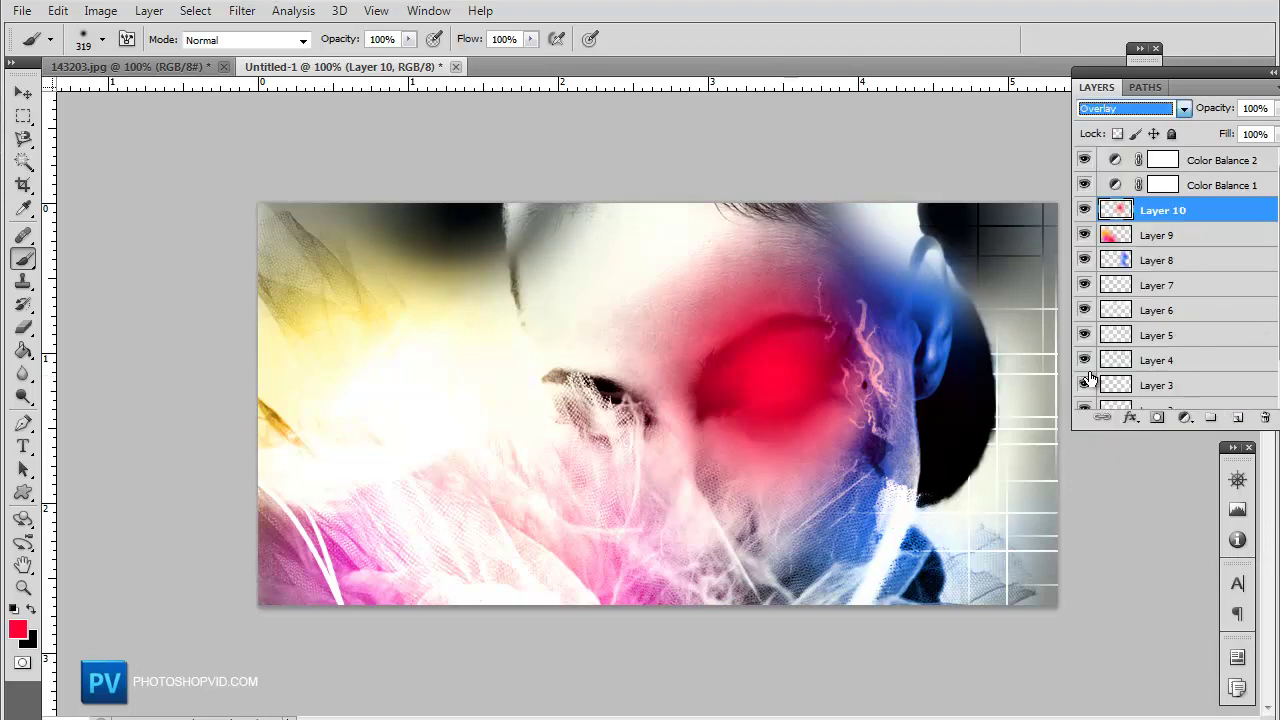
click(1275, 108)
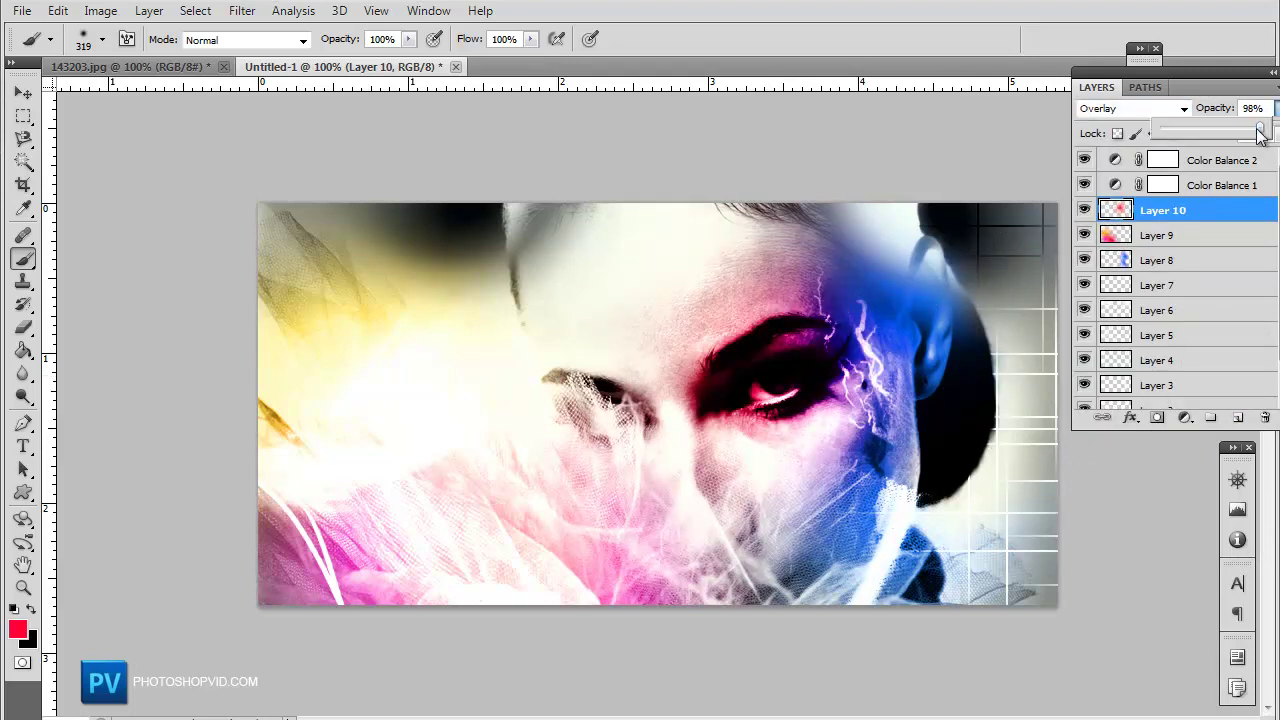
drag(1258, 133, 1205, 140)
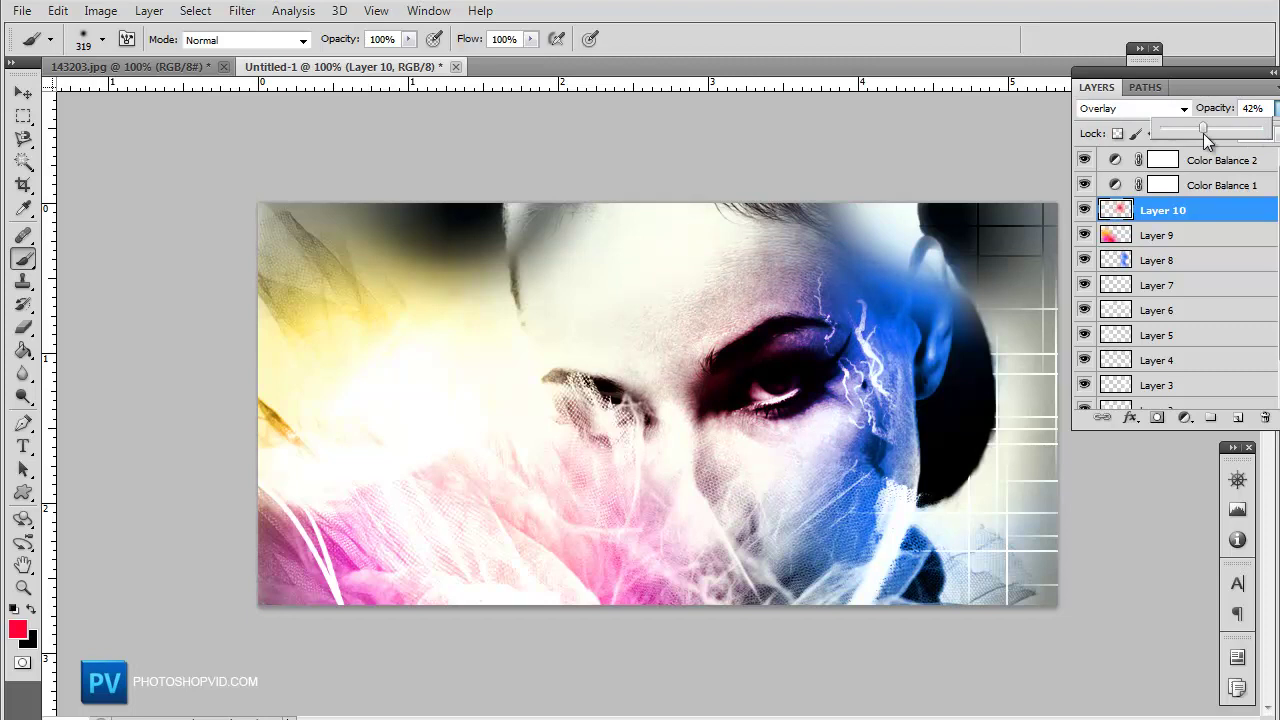
Add an empty Layer 11, reselect Layer 10 and pick cyan 00fff0 as foreground
click(1237, 418)
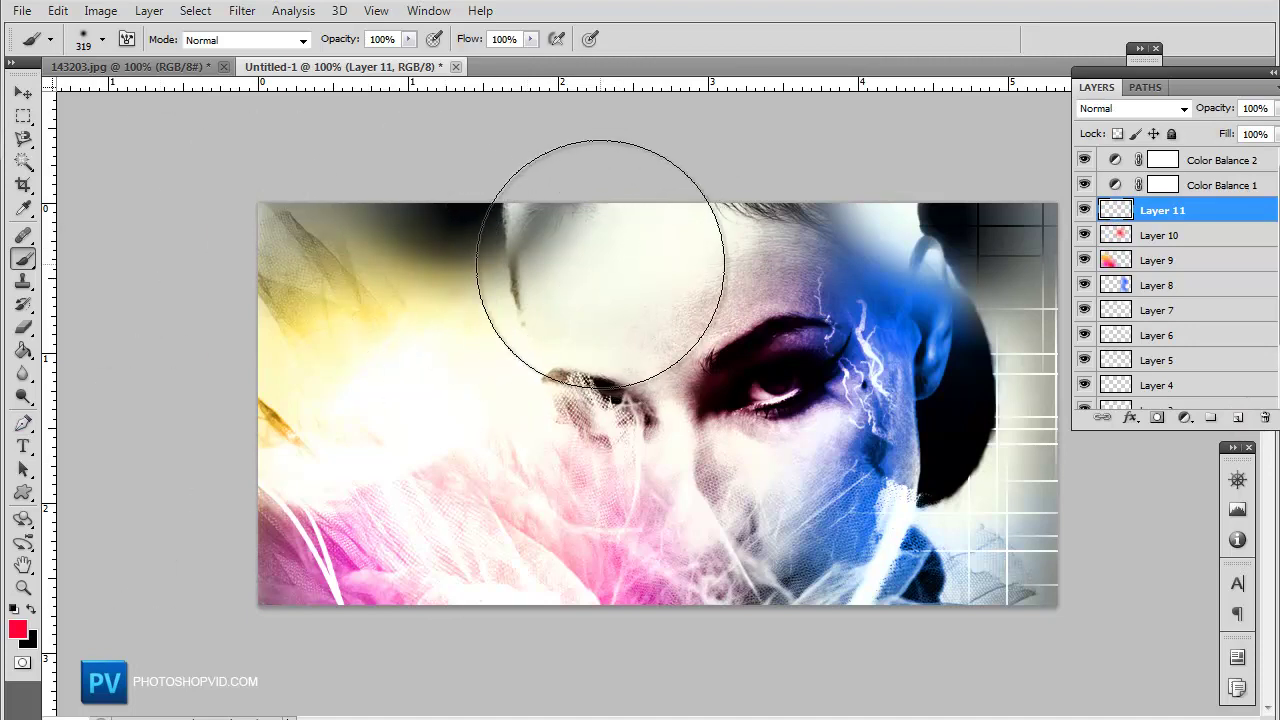
click(1147, 235)
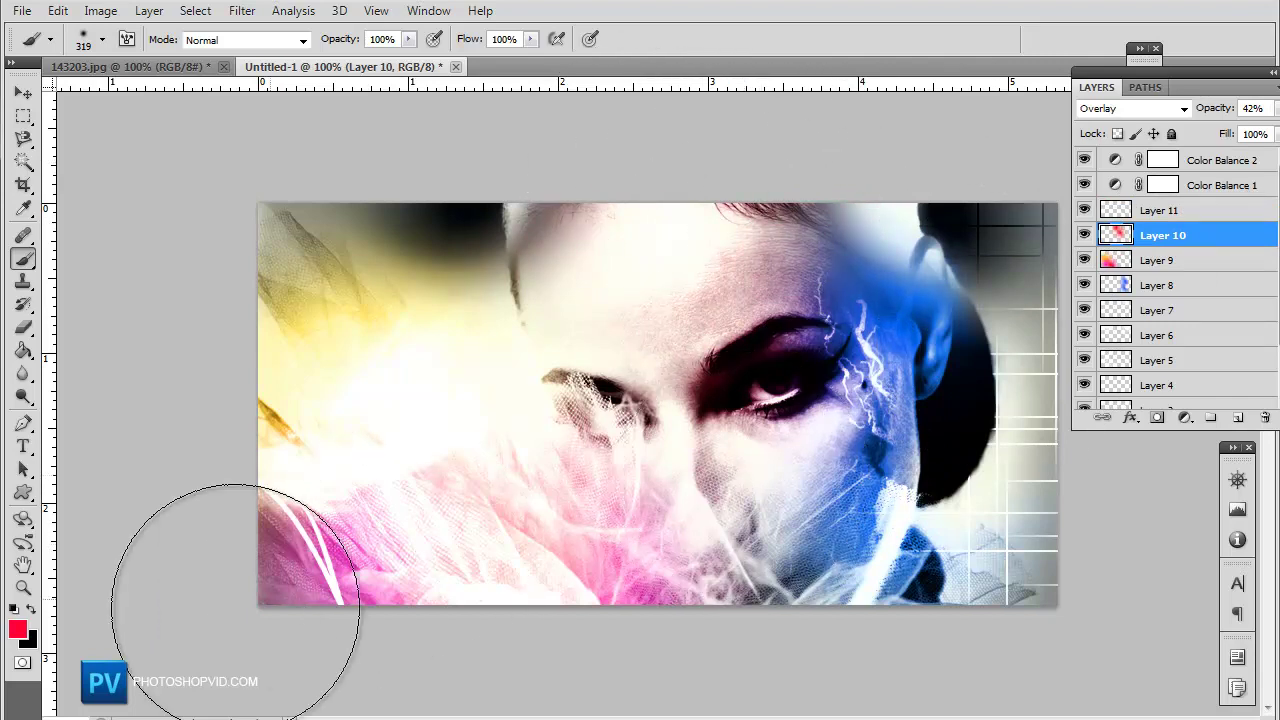
click(18, 630)
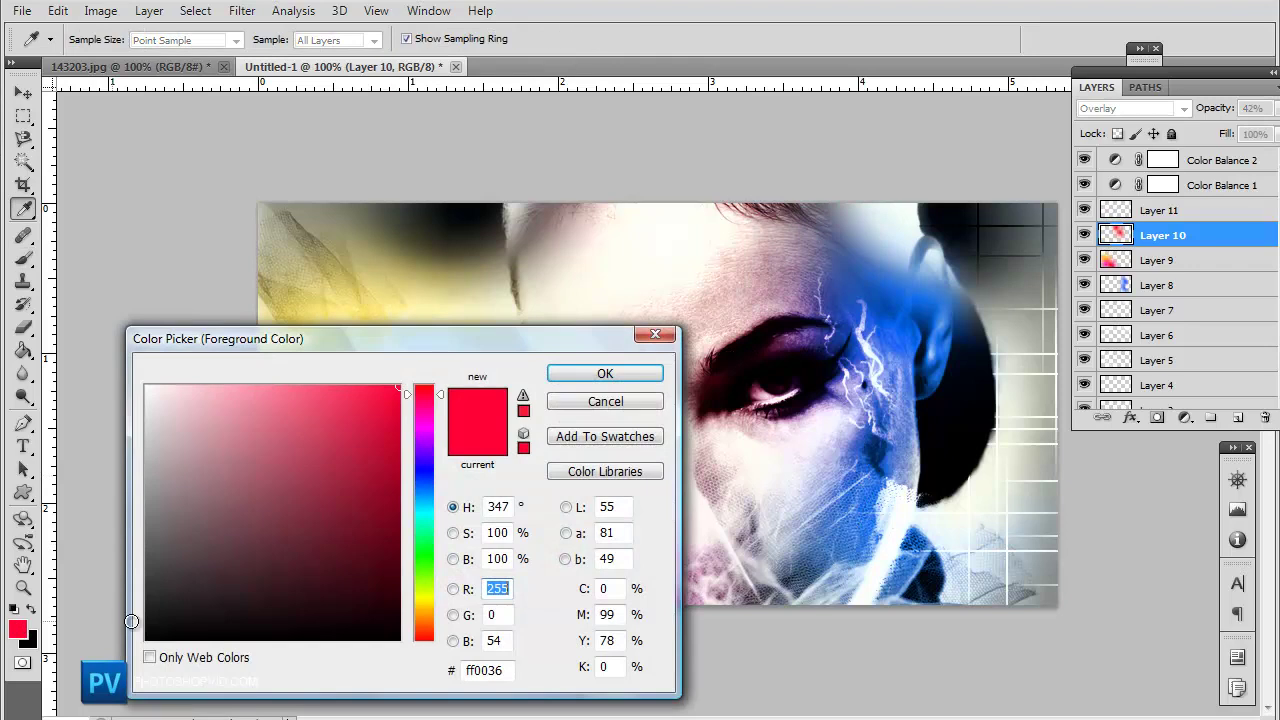
click(422, 516)
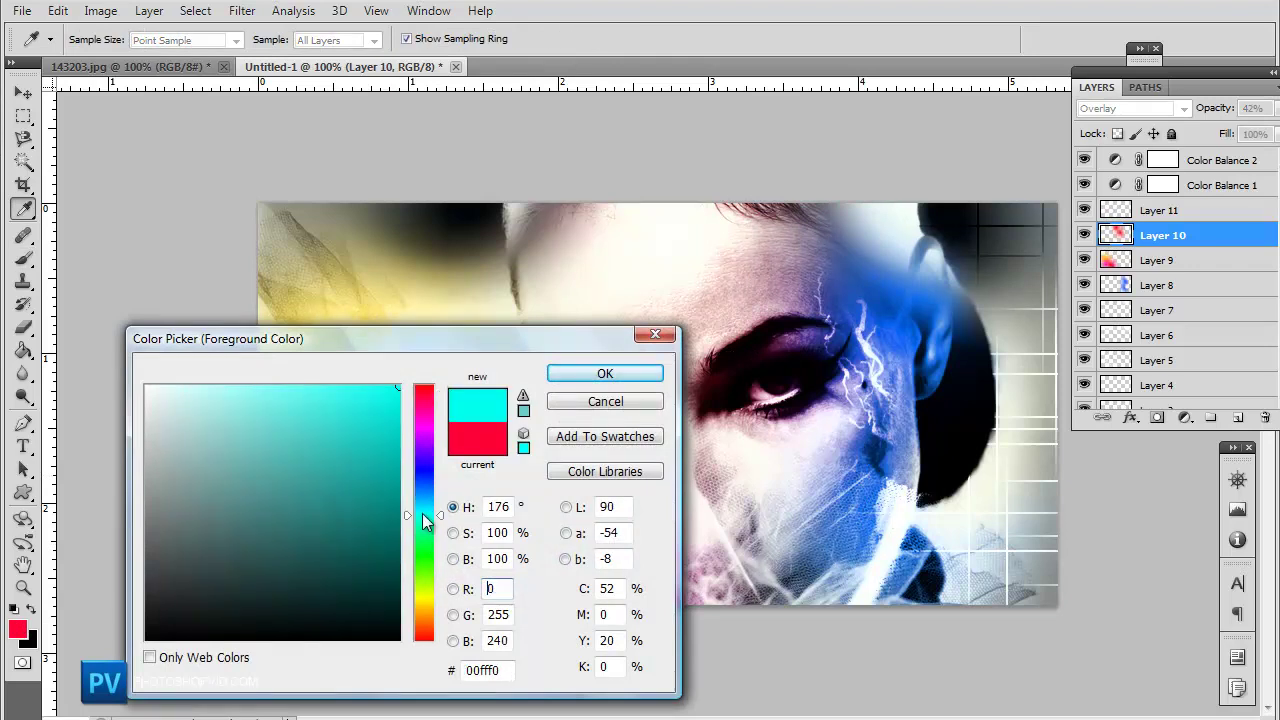
click(600, 374)
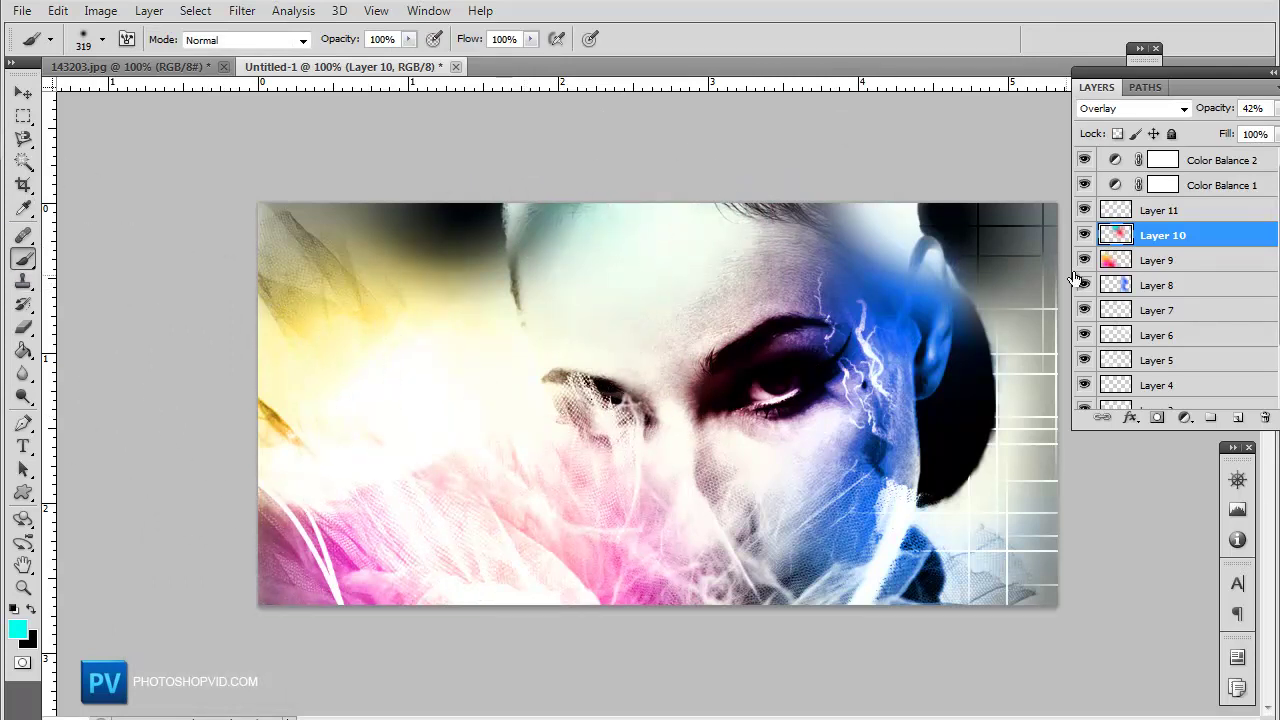
Erase some of Layer 8's blue by the ear, then try and undo a cyan stroke
click(1168, 286)
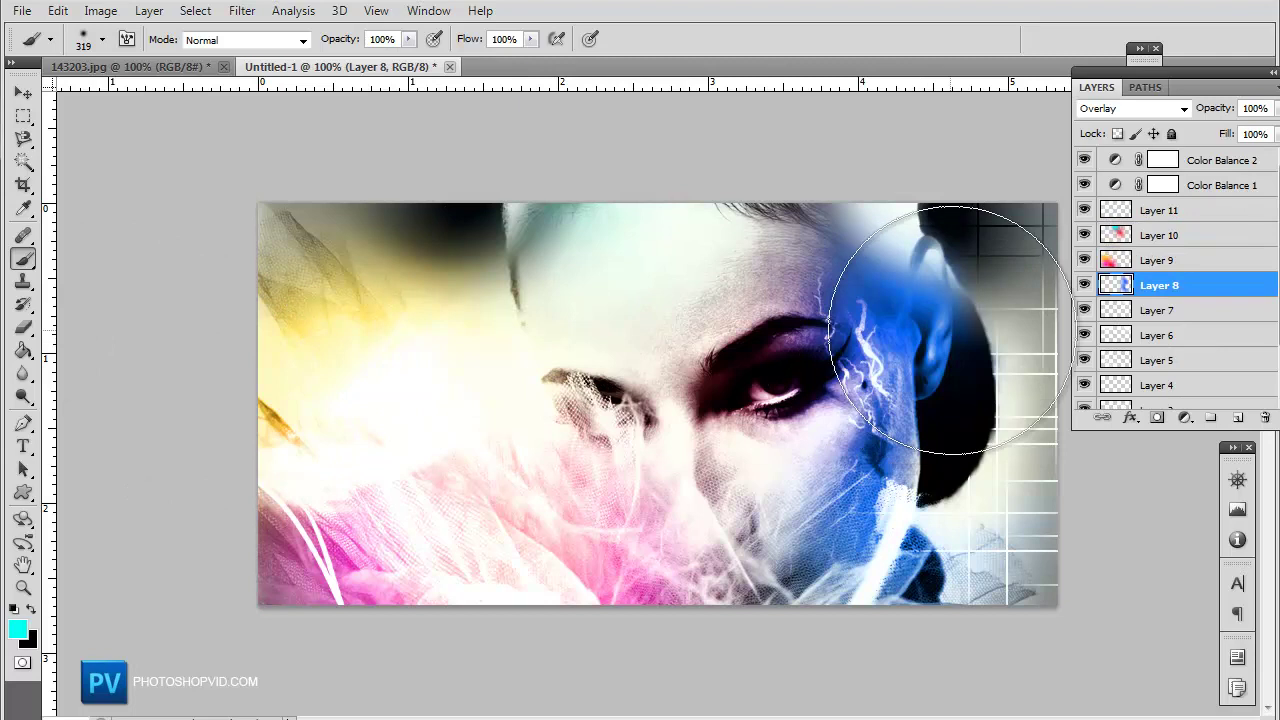
click(23, 327)
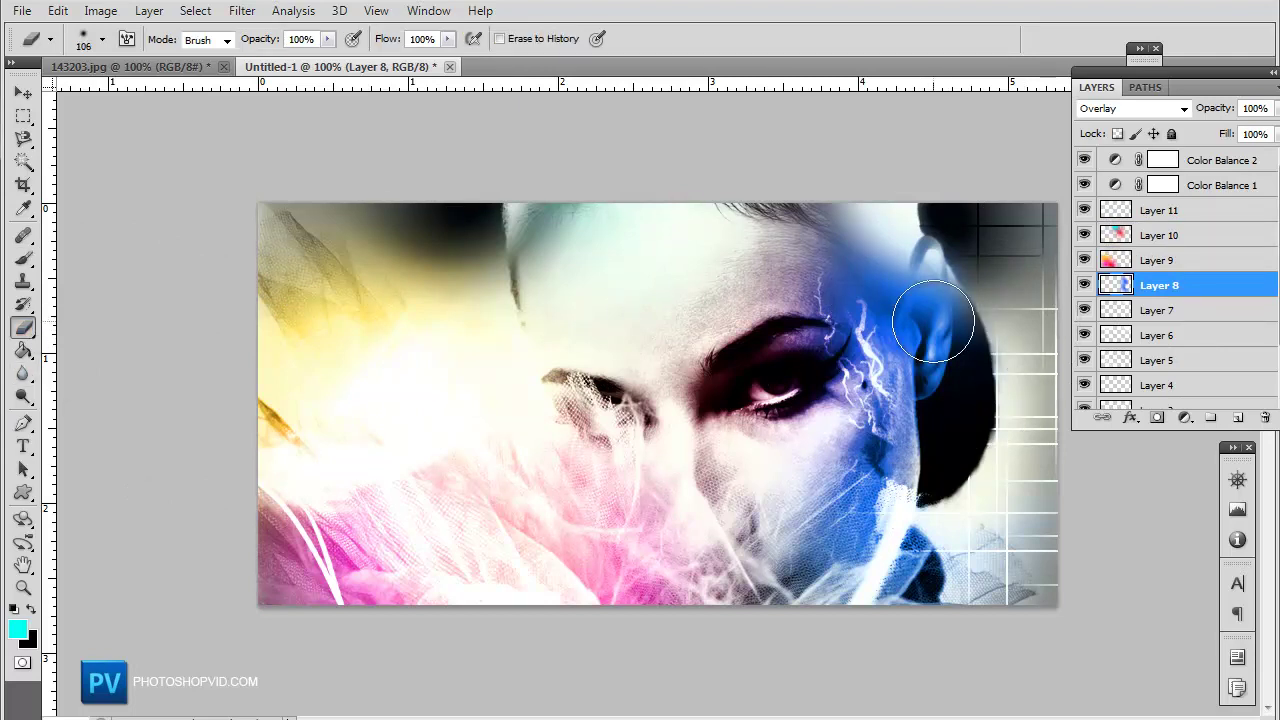
mouse_move(943, 309)
mouse_down()
mouse_move(947, 382)
mouse_move(951, 334)
mouse_move(926, 237)
mouse_move(957, 350)
mouse_up()
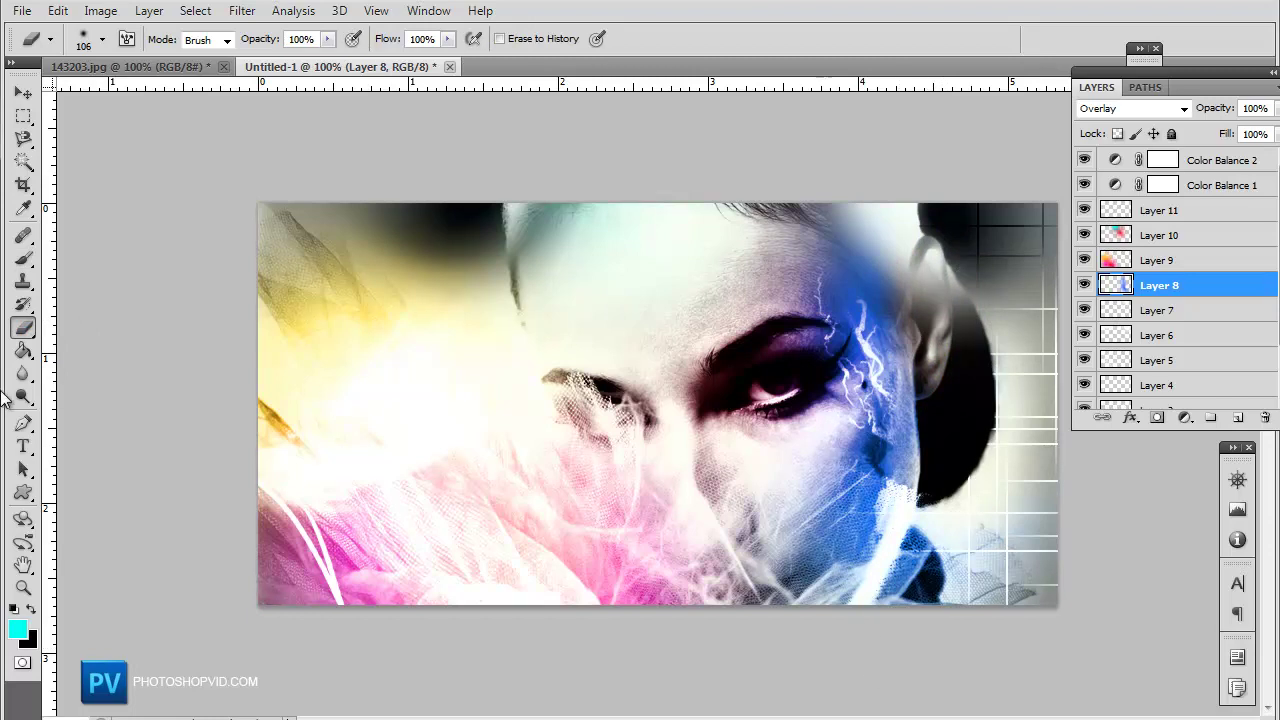
click(27, 263)
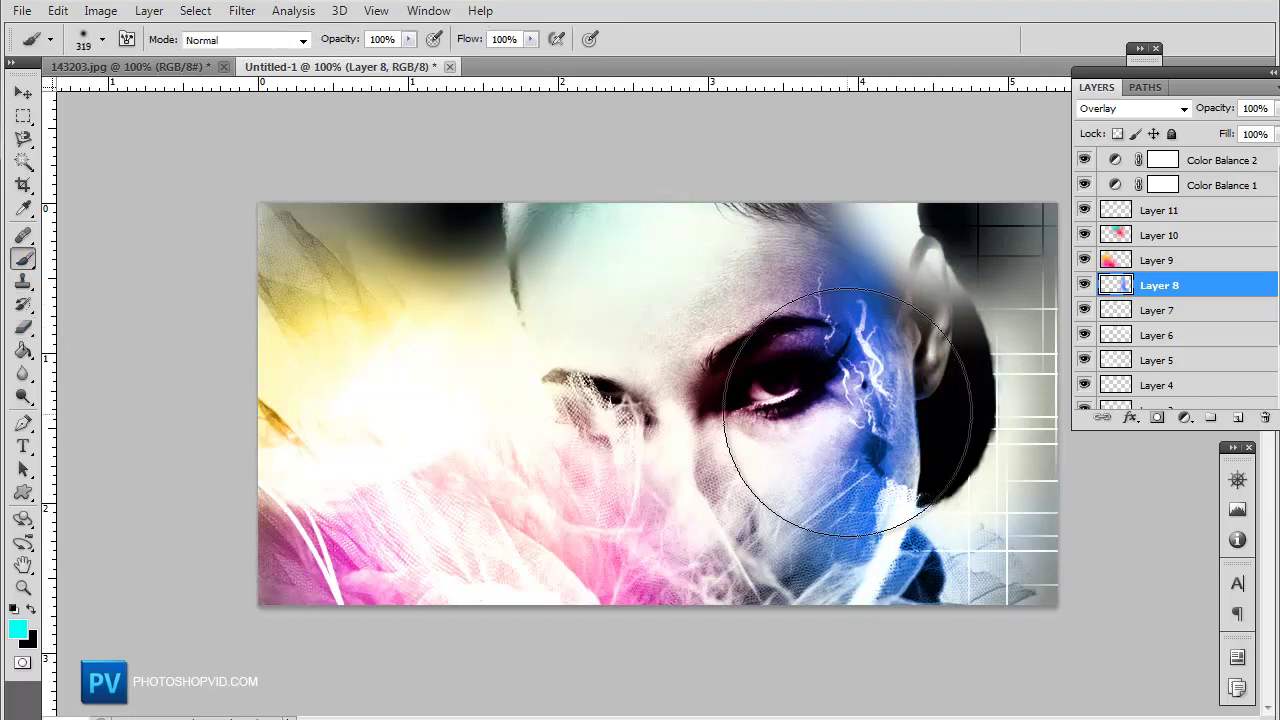
drag(890, 250, 960, 285)
key(ctrl+z)
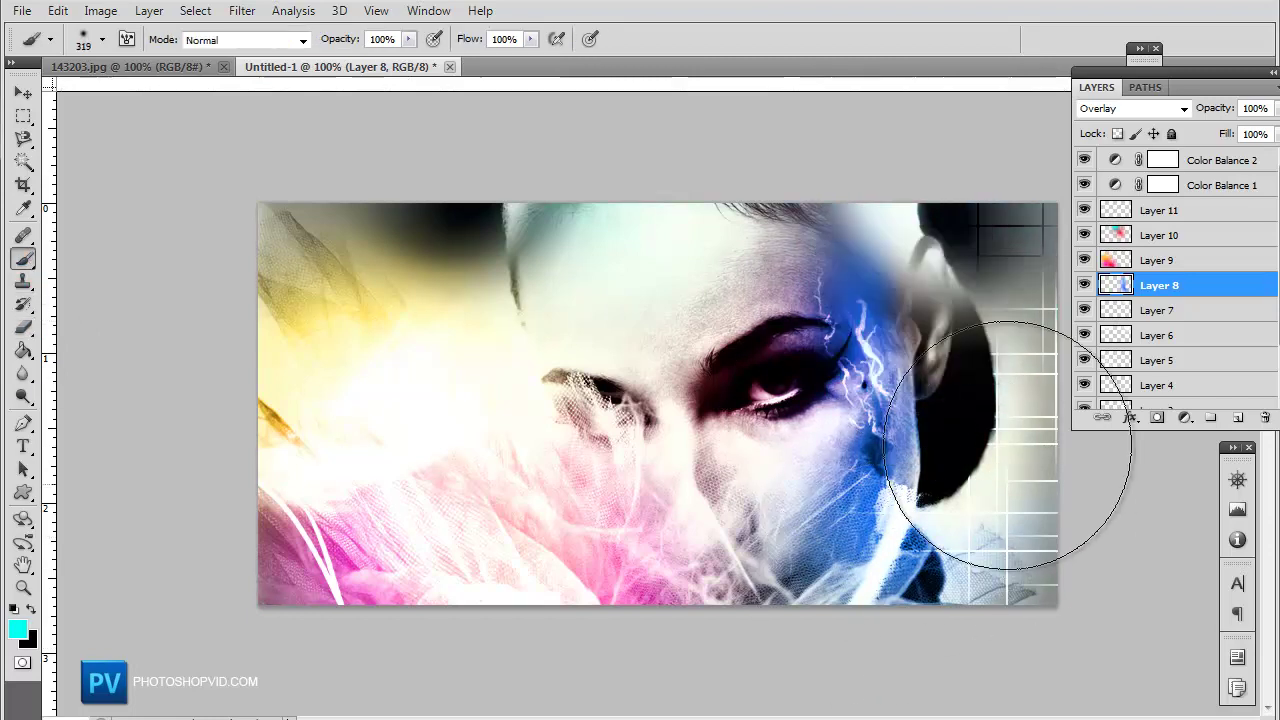
Shrink the brush to 110 px and try green over the hair by the ear, then undo
click(102, 40)
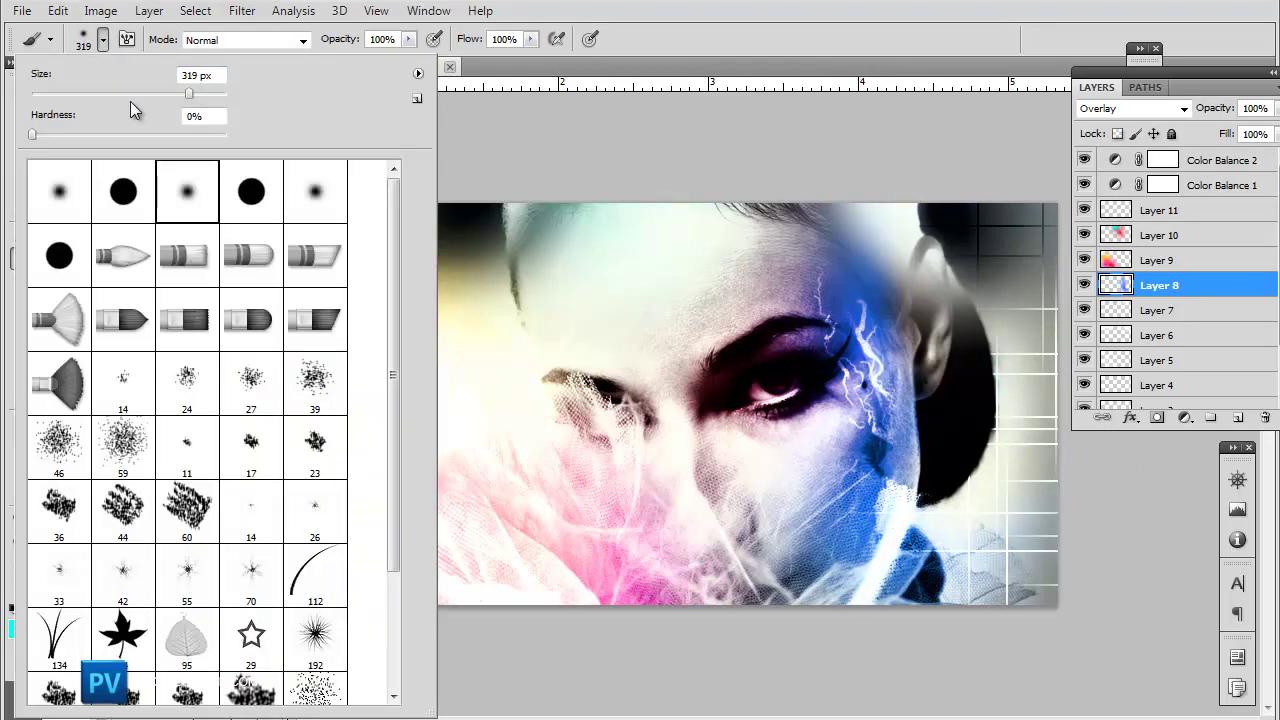
drag(130, 97, 134, 97)
key(Return)
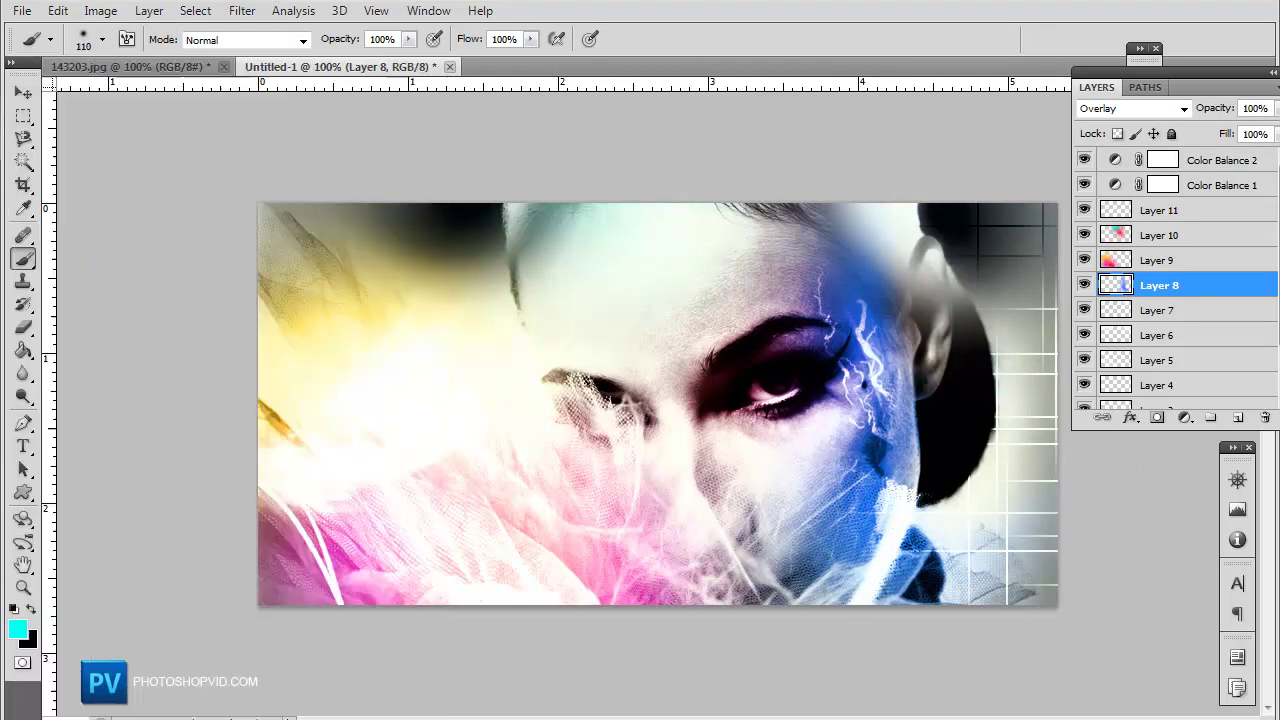
click(17, 630)
click(428, 531)
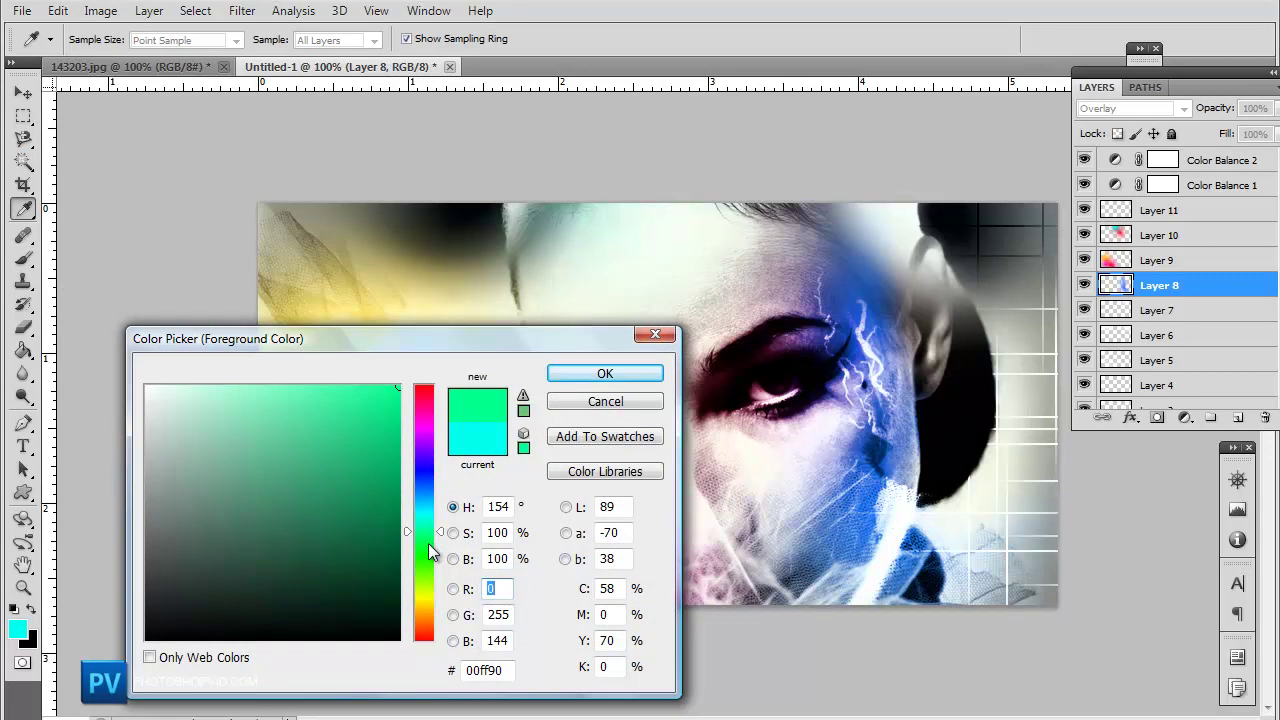
click(605, 375)
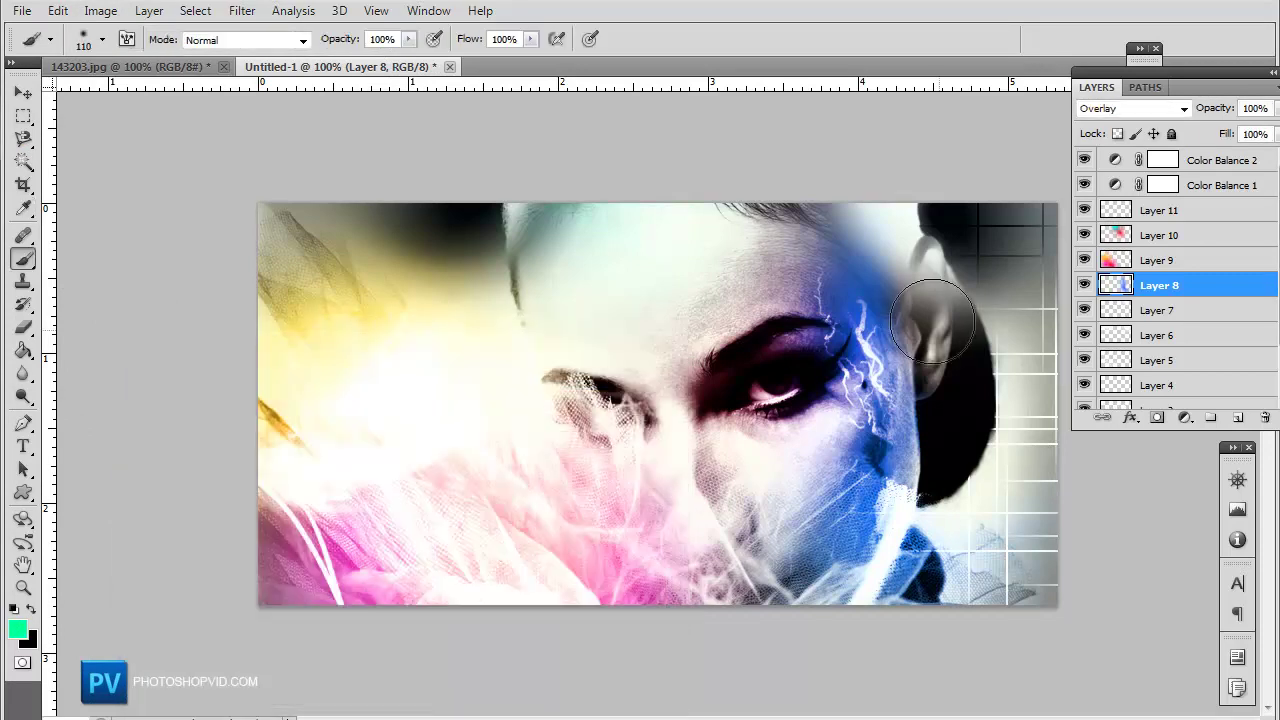
mouse_move(950, 285)
mouse_down()
mouse_move(925, 380)
mouse_move(950, 300)
mouse_up()
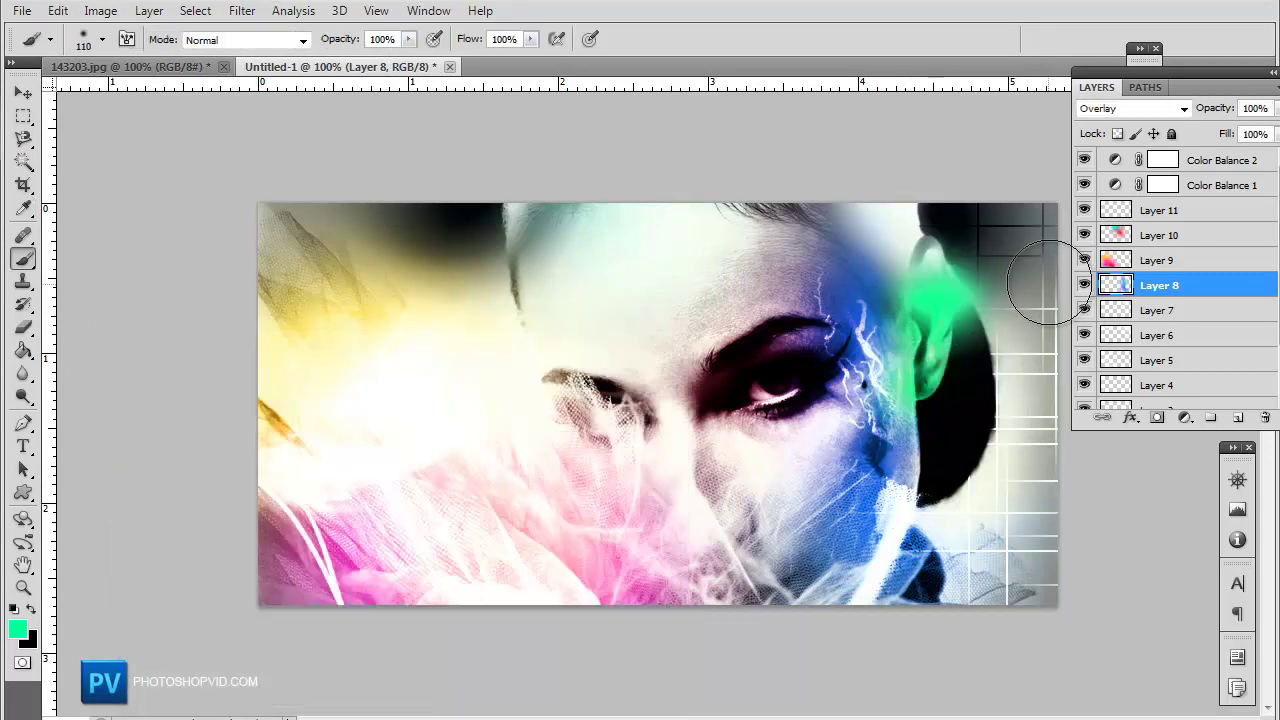
key(ctrl+z)
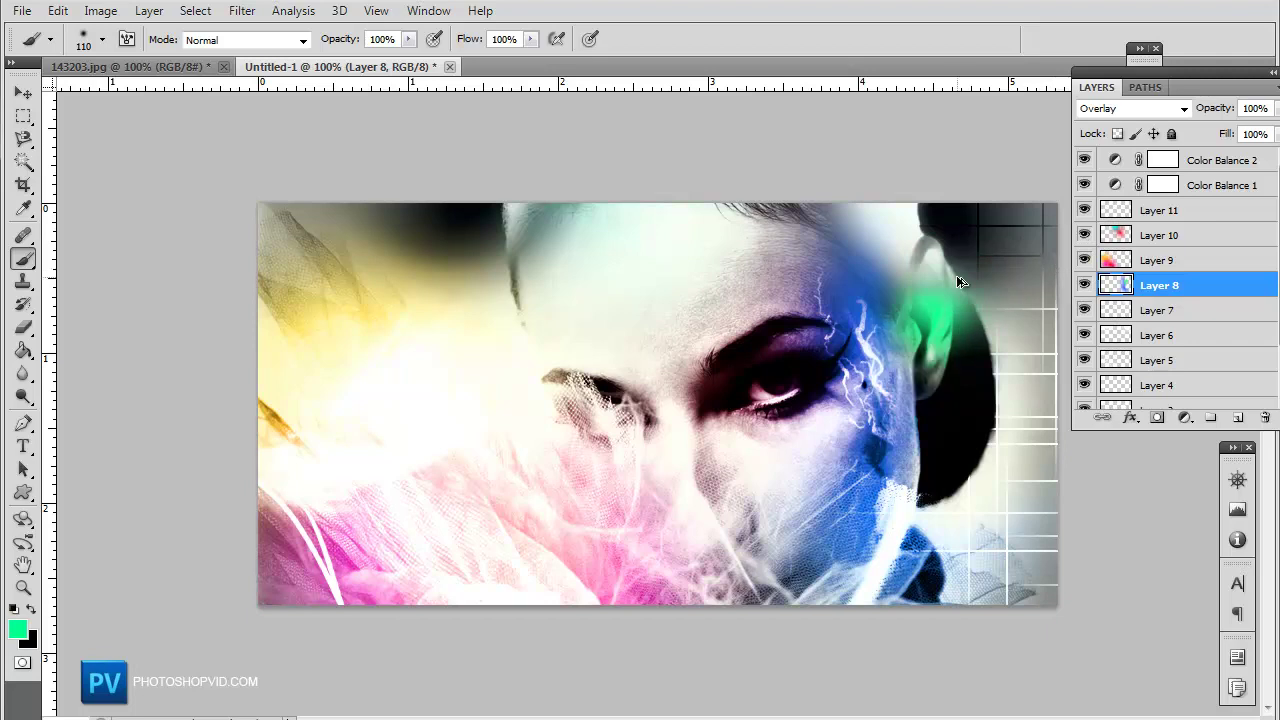
key(ctrl+alt+z)
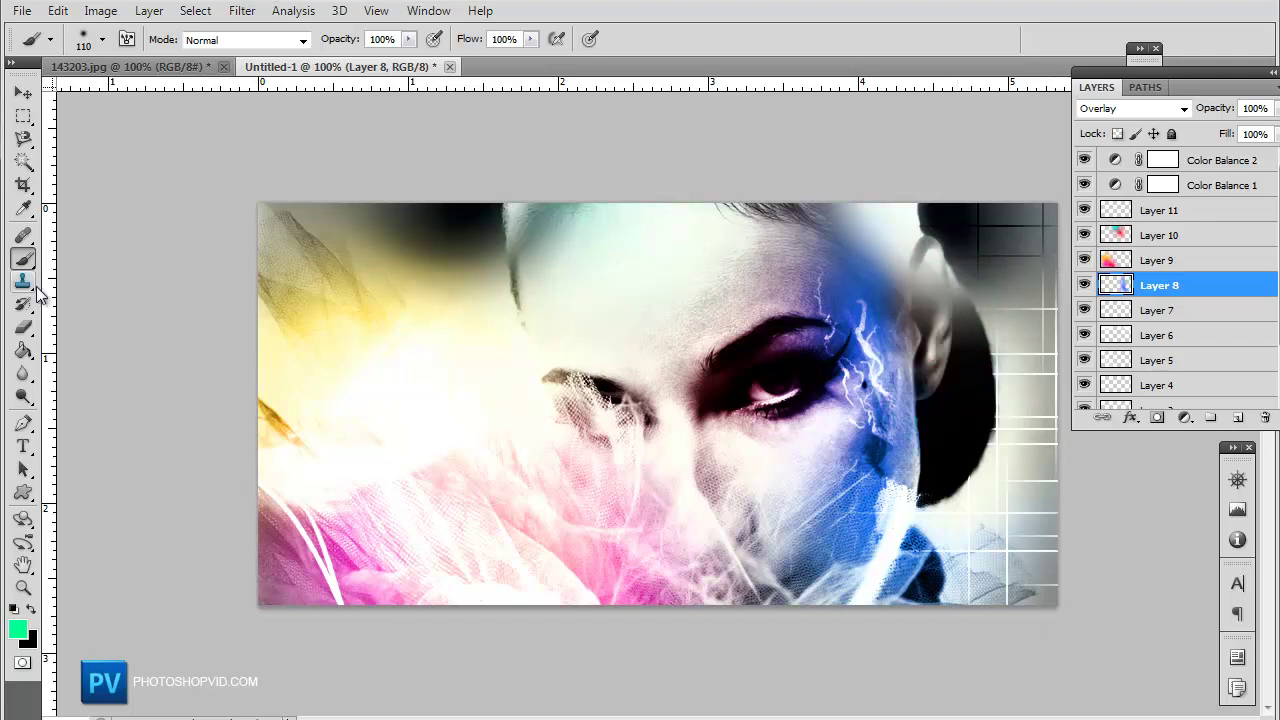
Pick magenta ff00c6, enlarge the brush to 168 px and paint around the ear on Layer 10
click(17, 628)
click(421, 418)
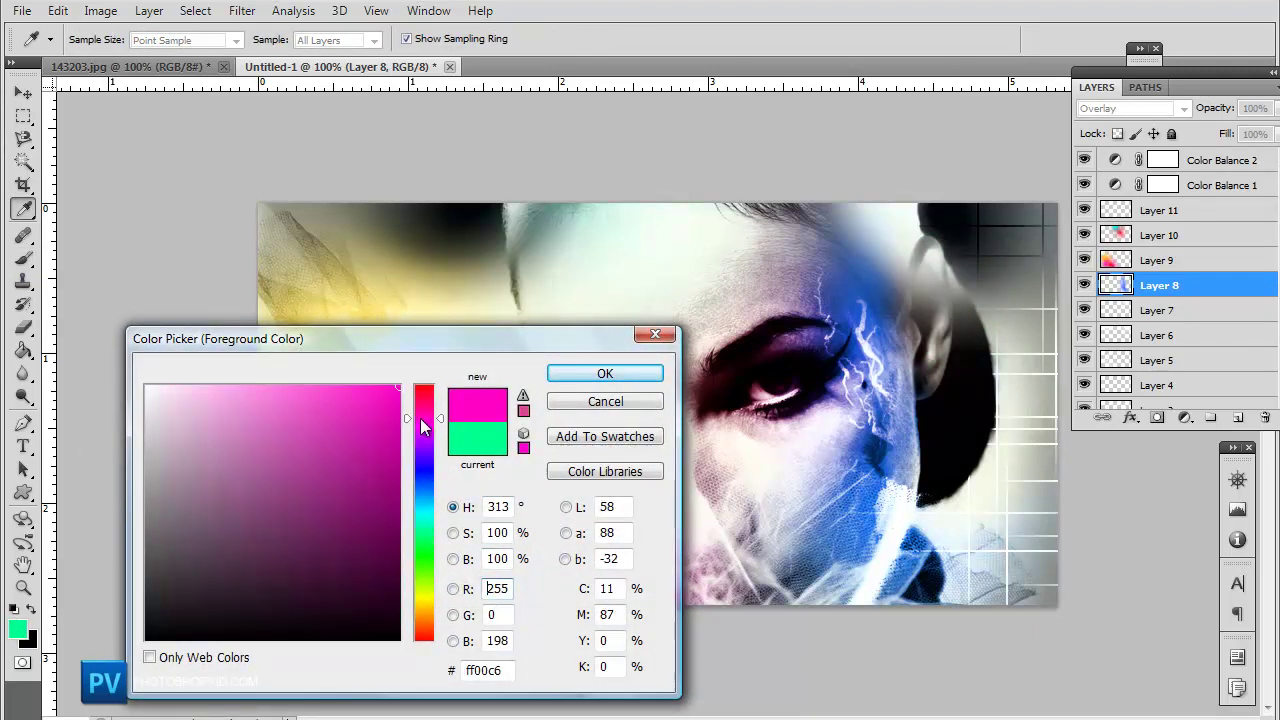
click(580, 375)
key(b)
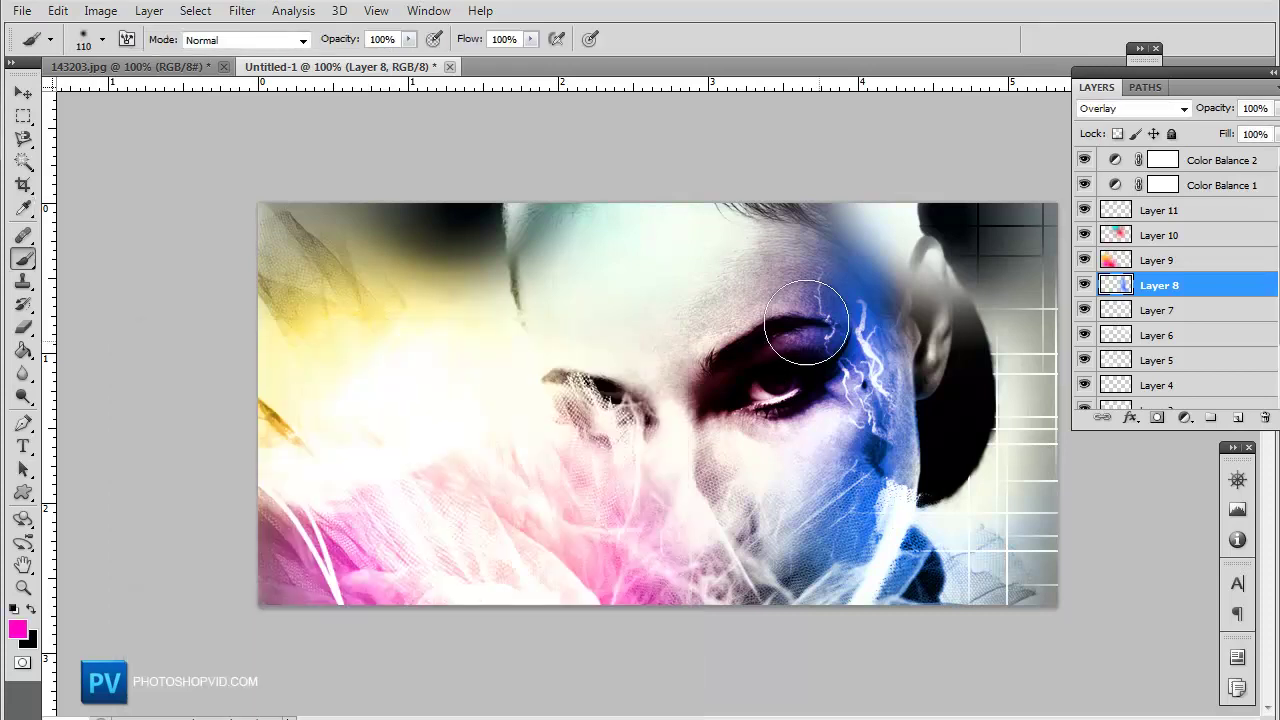
click(102, 40)
click(170, 93)
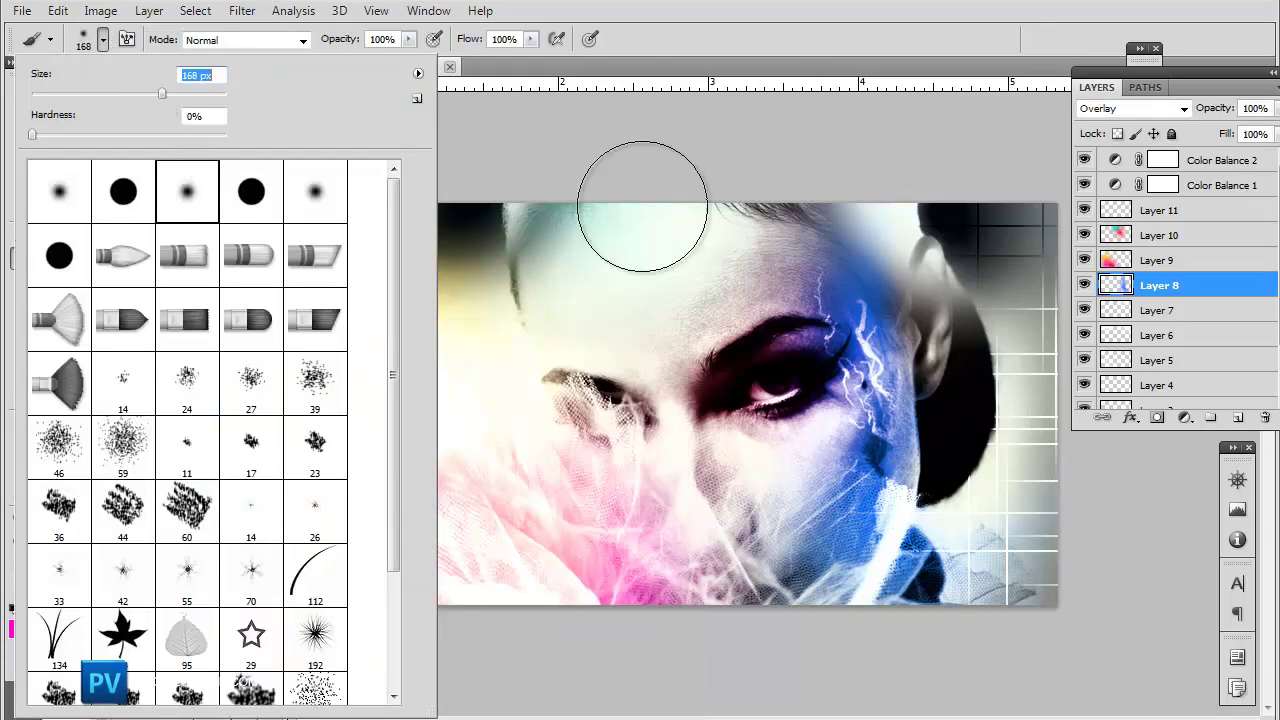
drag(910, 310, 1014, 371)
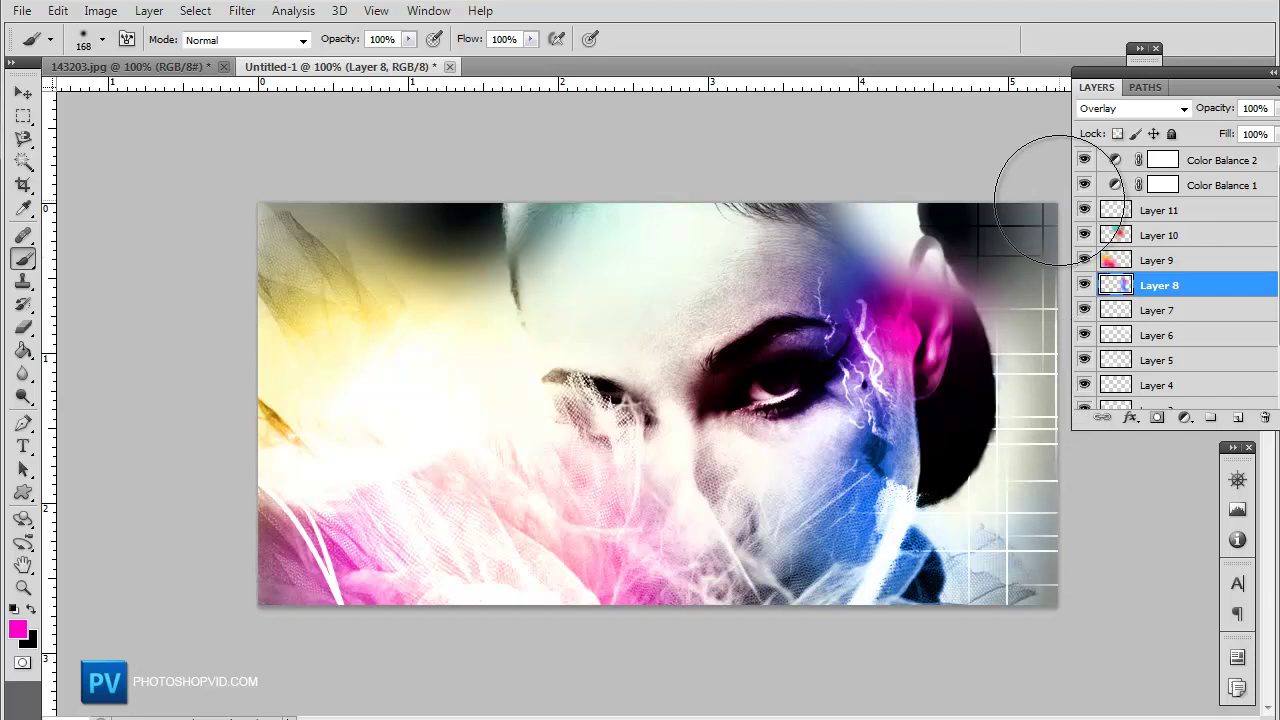
key(ctrl+z)
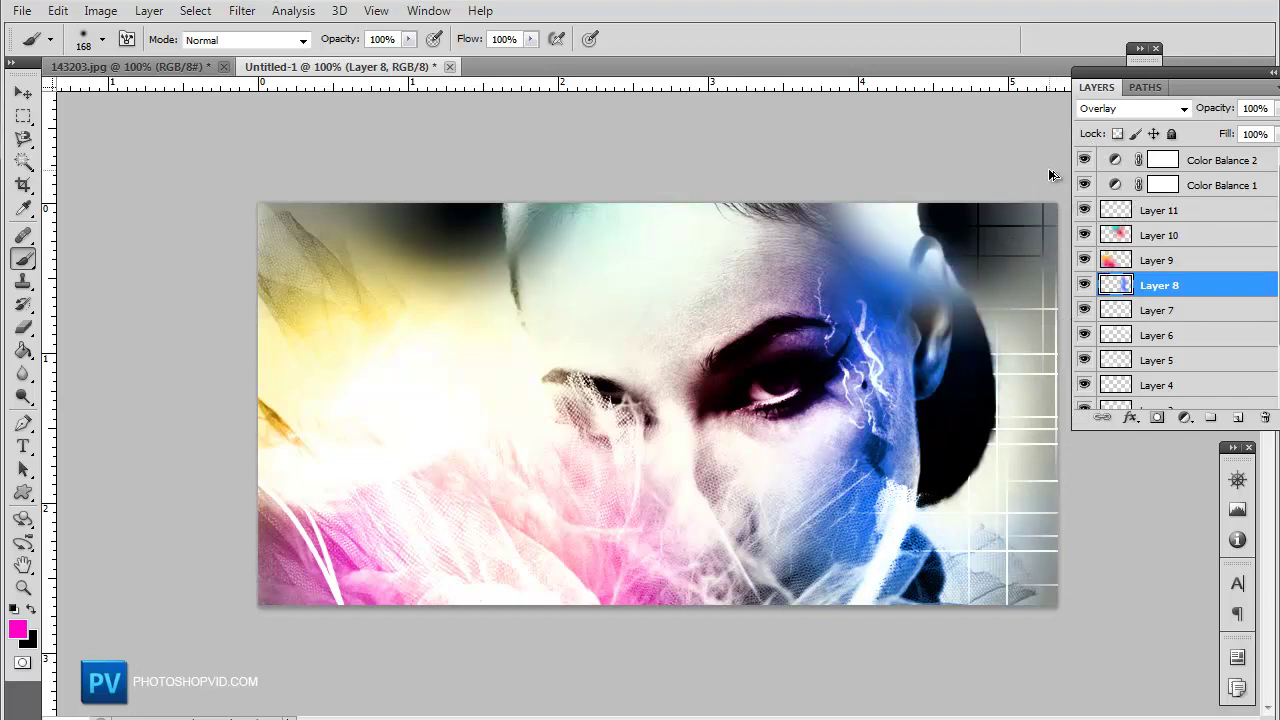
key(alt+bracketright)
key(alt+bracketright)
drag(1000, 235, 986, 314)
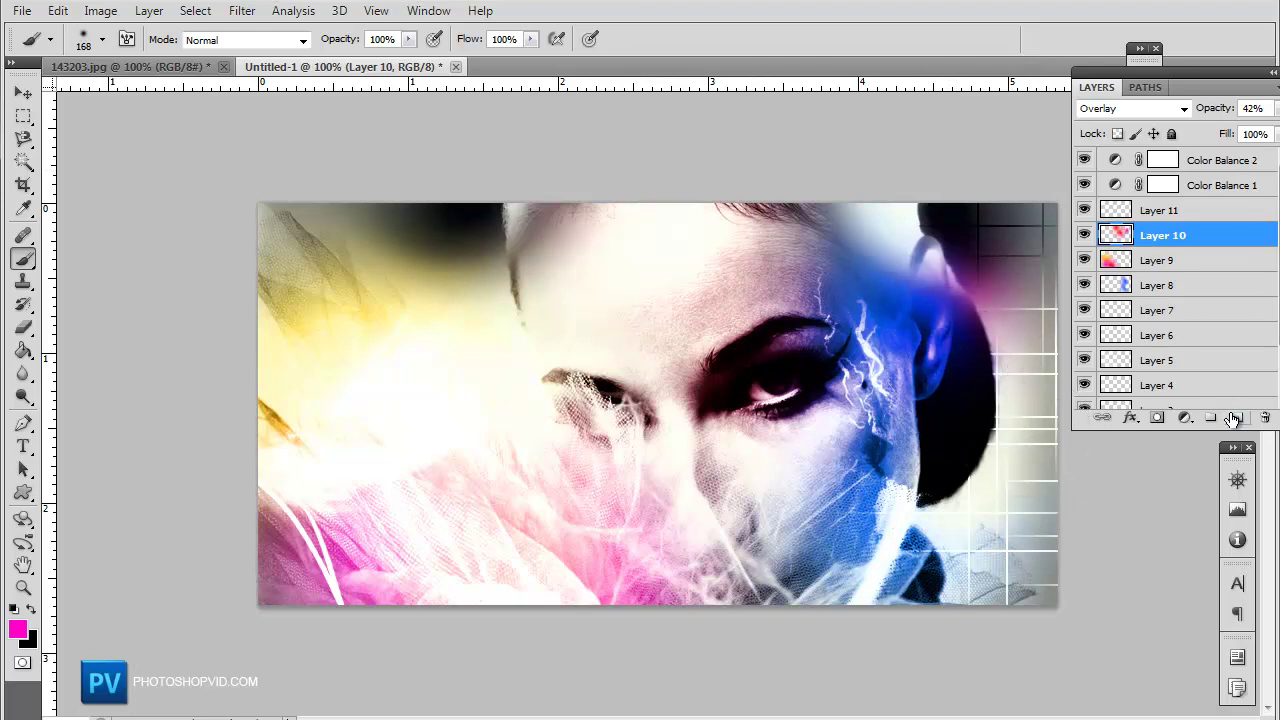
Undo the magenta glow and delete the empty Layer 11
key(ctrl+alt+z)
key(ctrl+alt+z)
key(alt+bracketright)
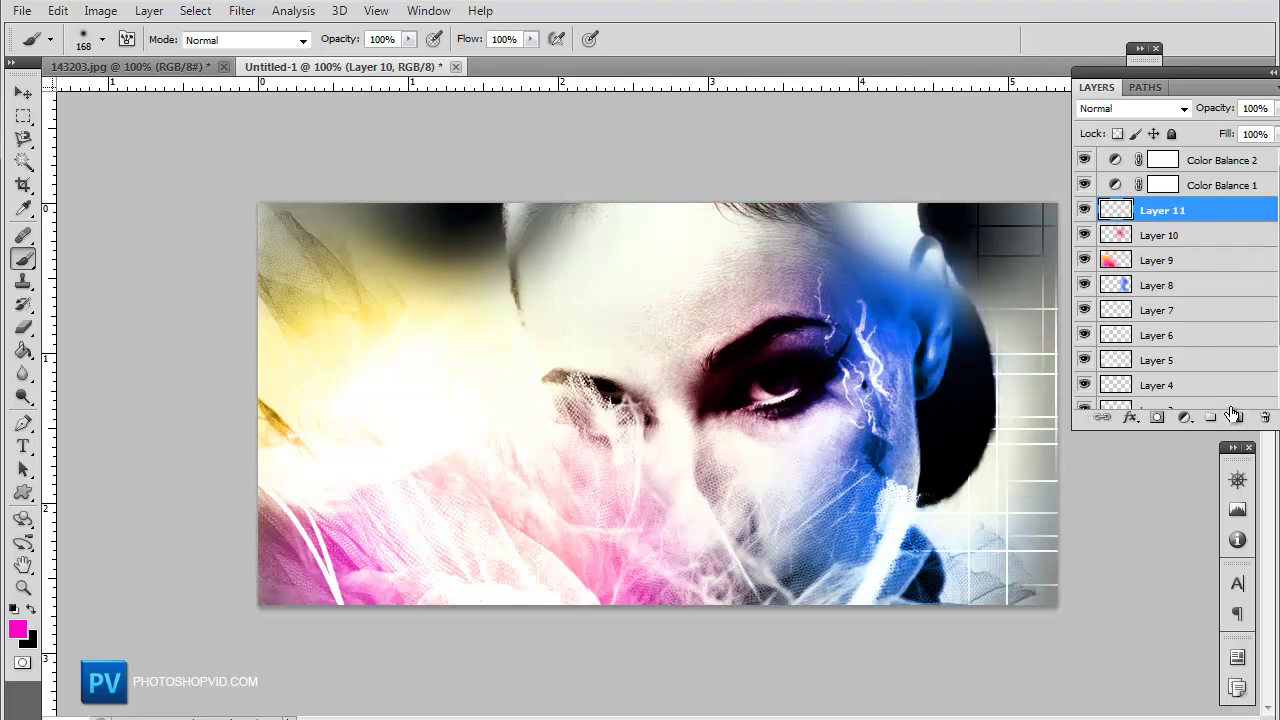
key(ctrl+y)
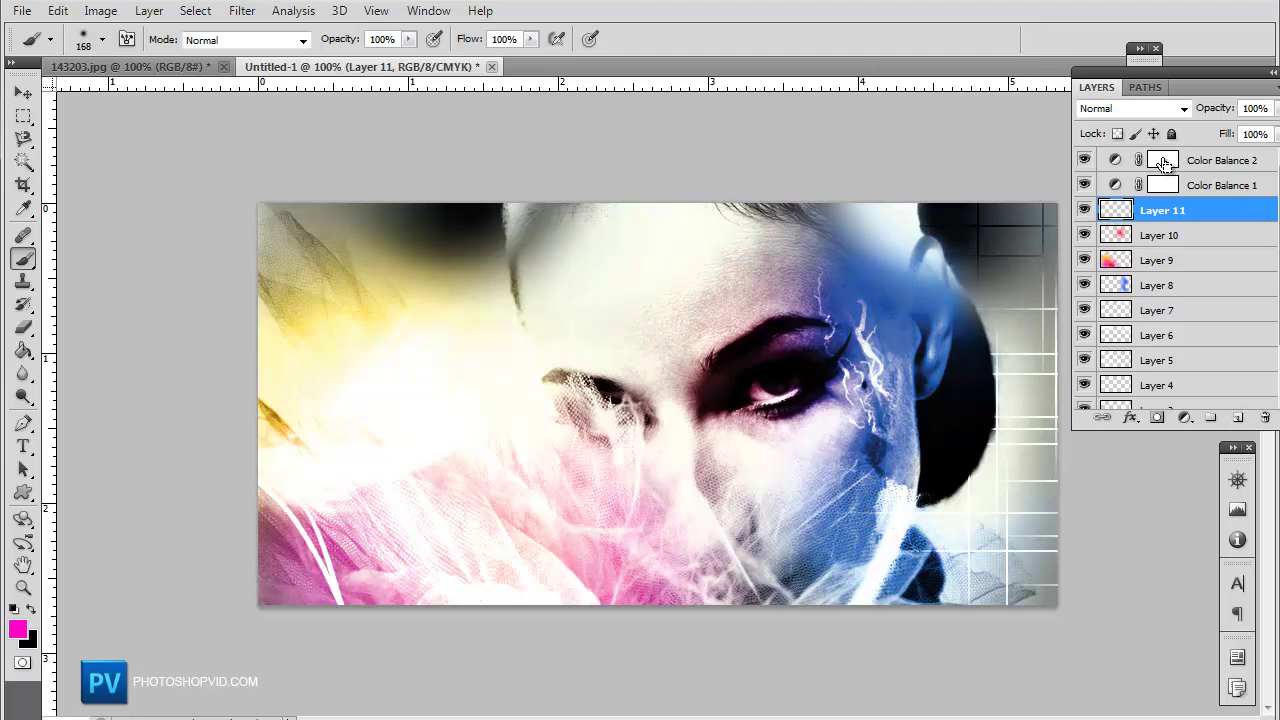
key(Delete)
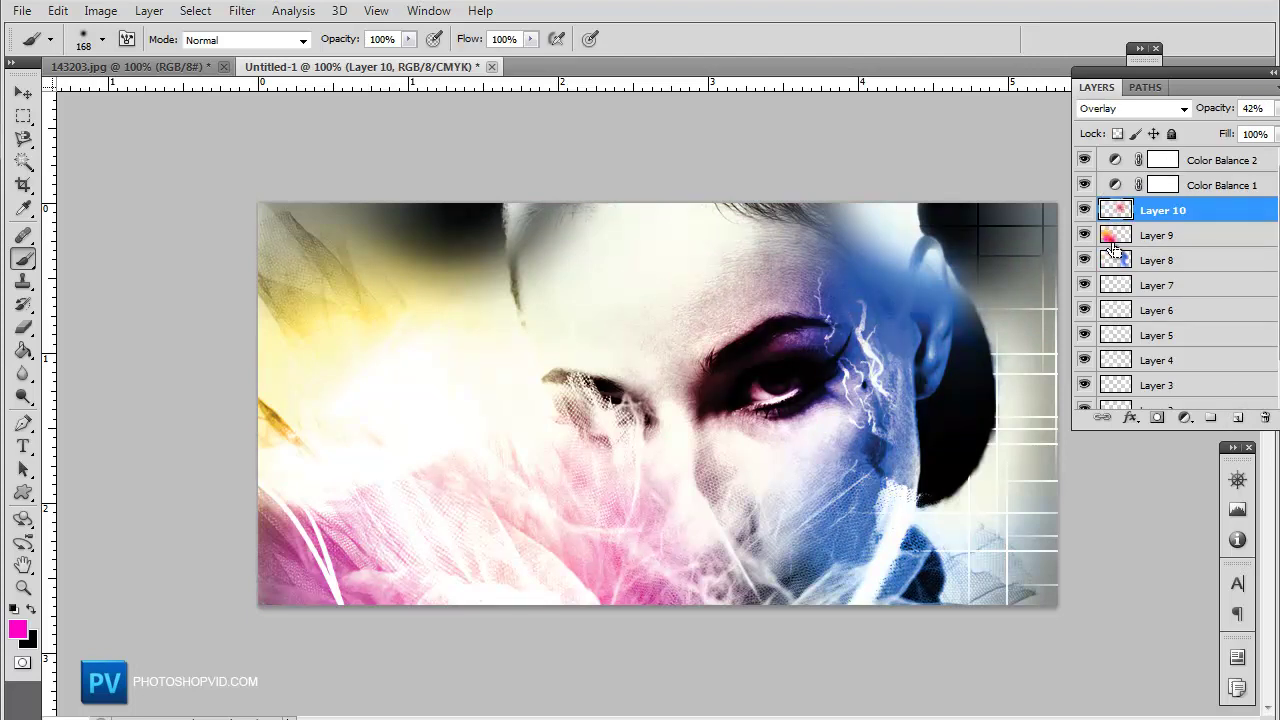
key(ctrl+y)
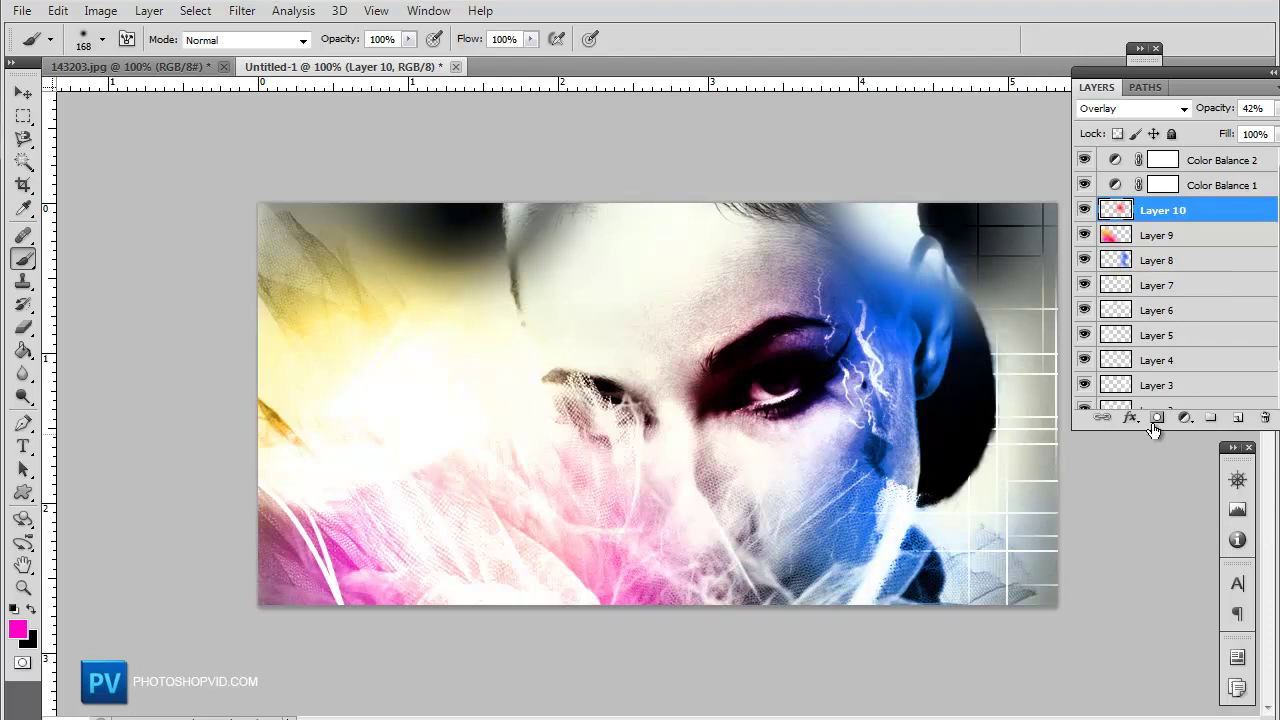
Erase the blue over the ear on Layer 8 with a 39% opacity eraser
click(1185, 258)
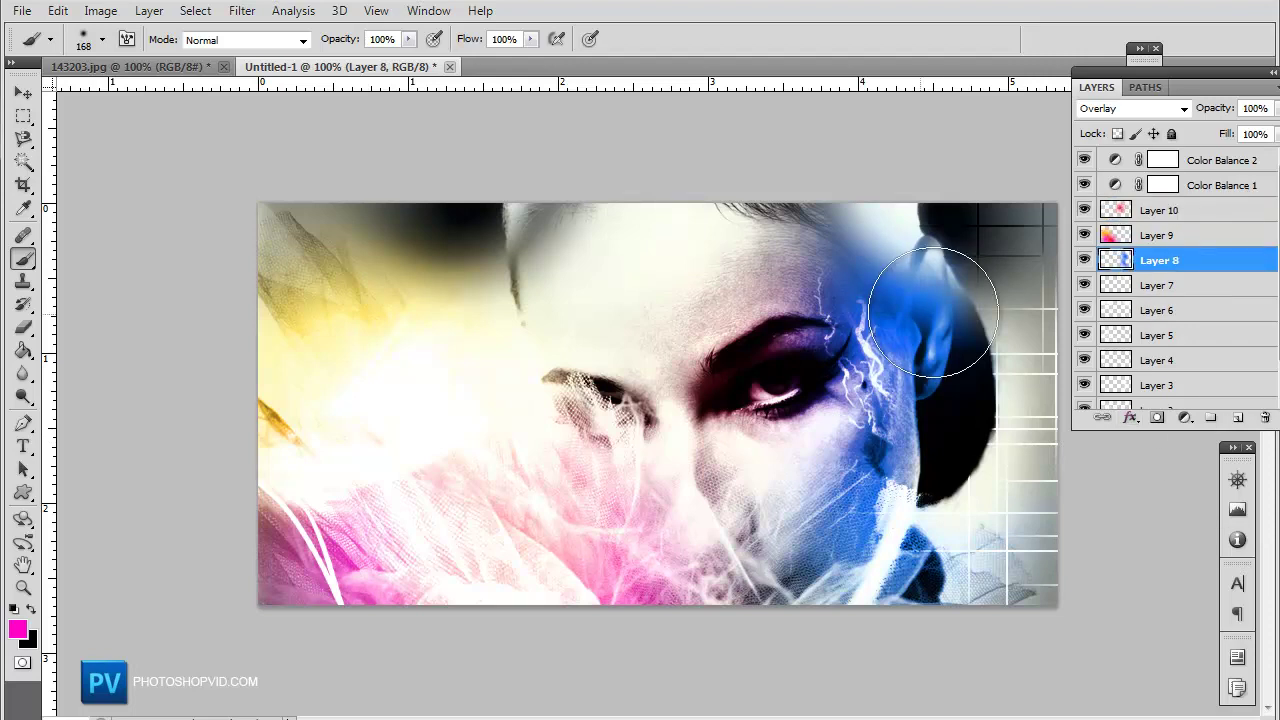
click(24, 327)
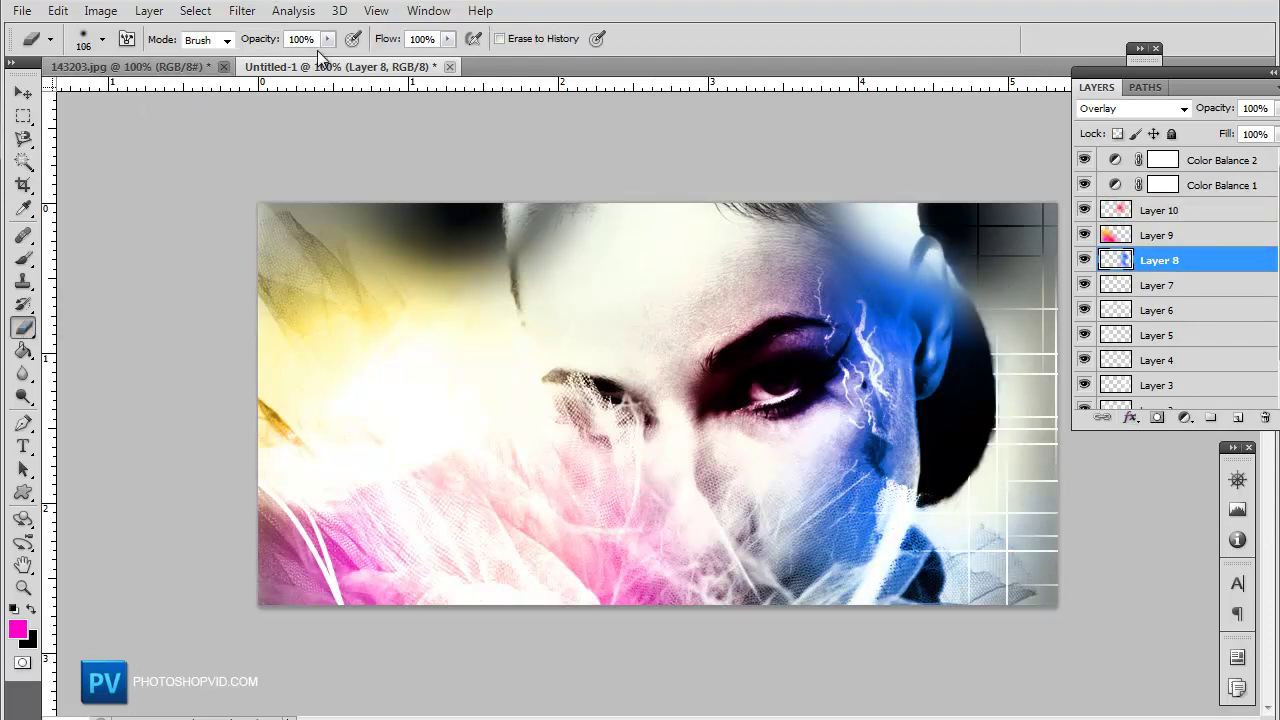
click(329, 39)
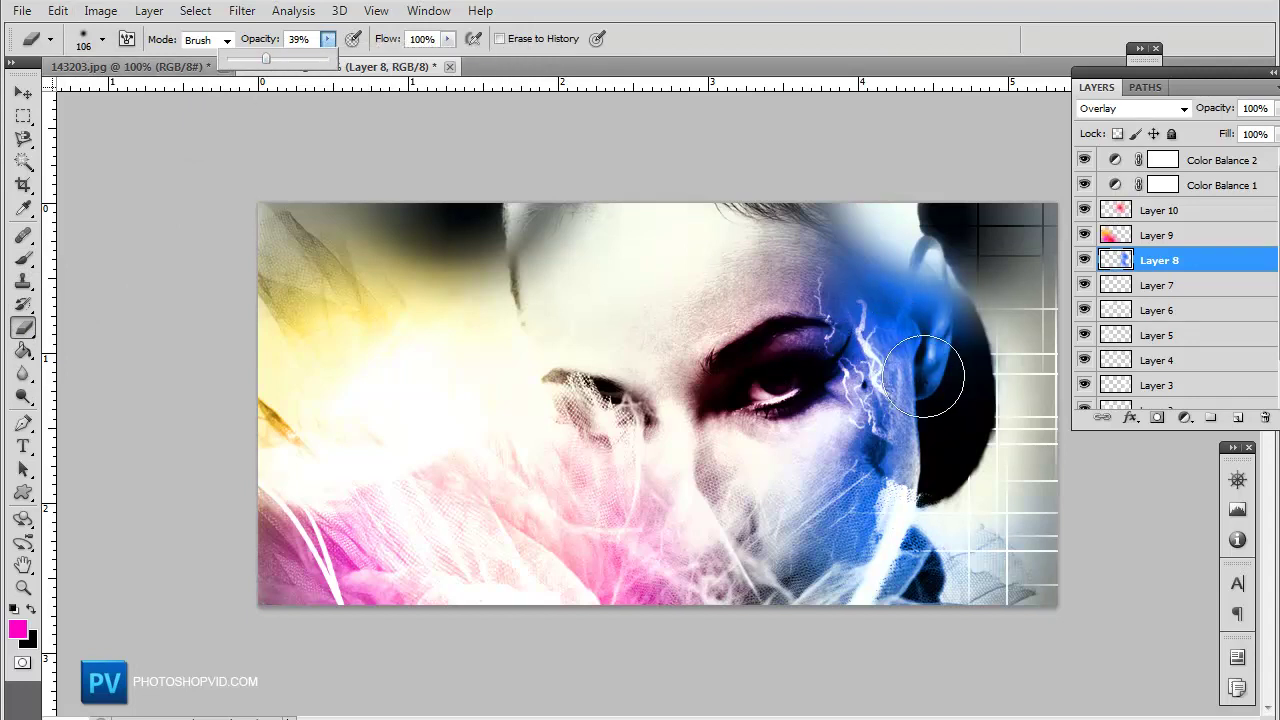
mouse_move(955, 365)
mouse_down()
mouse_move(940, 350)
mouse_move(940, 283)
mouse_up()
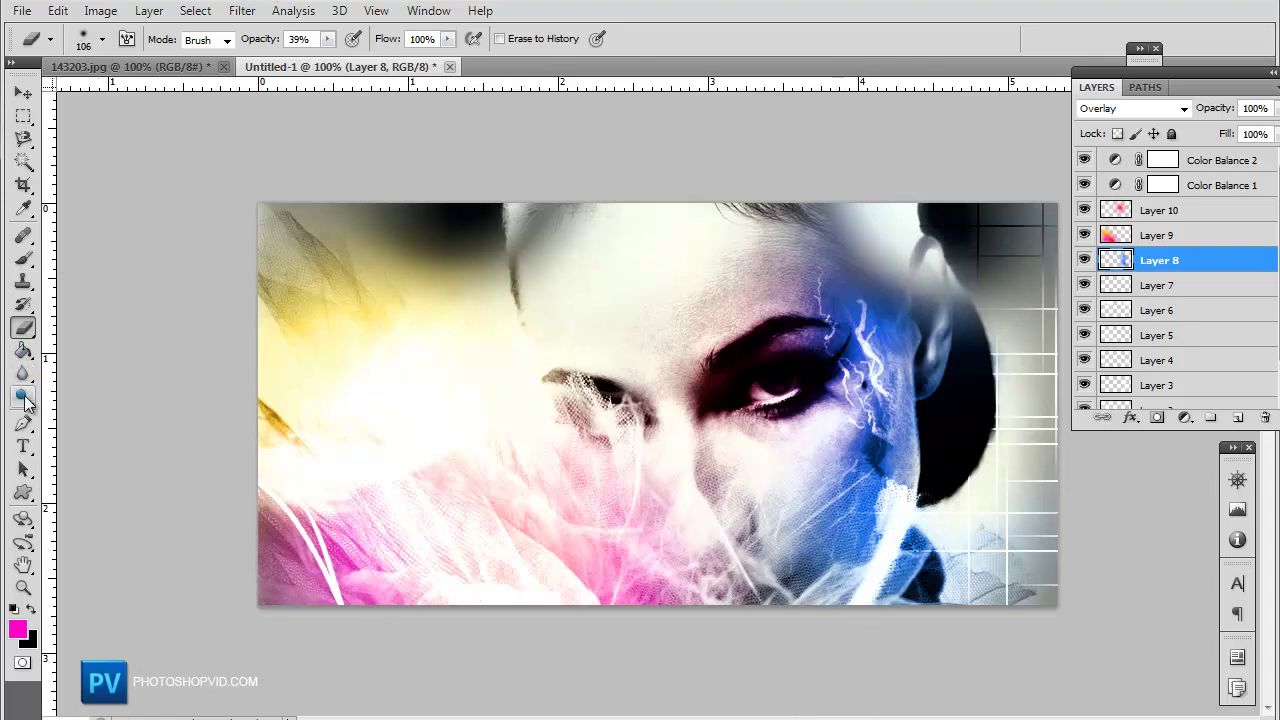
Place a text layer above the top layer at the canvas's left-middle, type the 'your life' headline and select it all
click(24, 446)
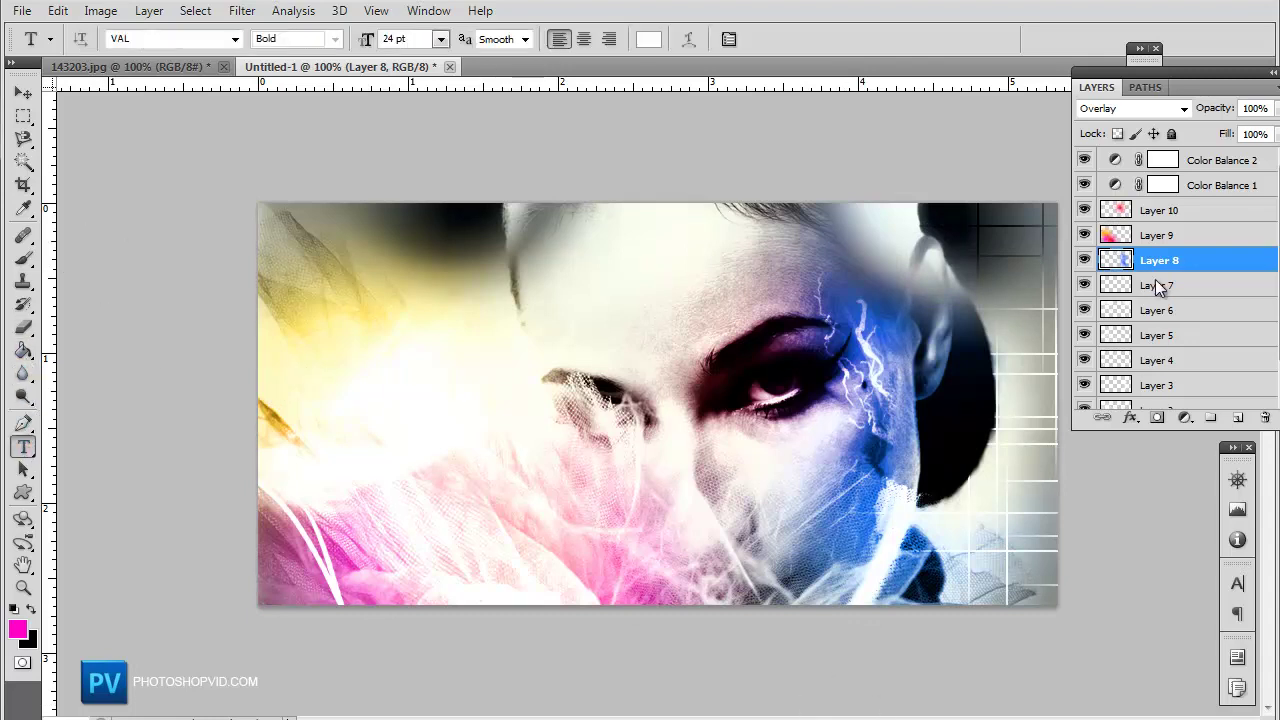
click(1173, 159)
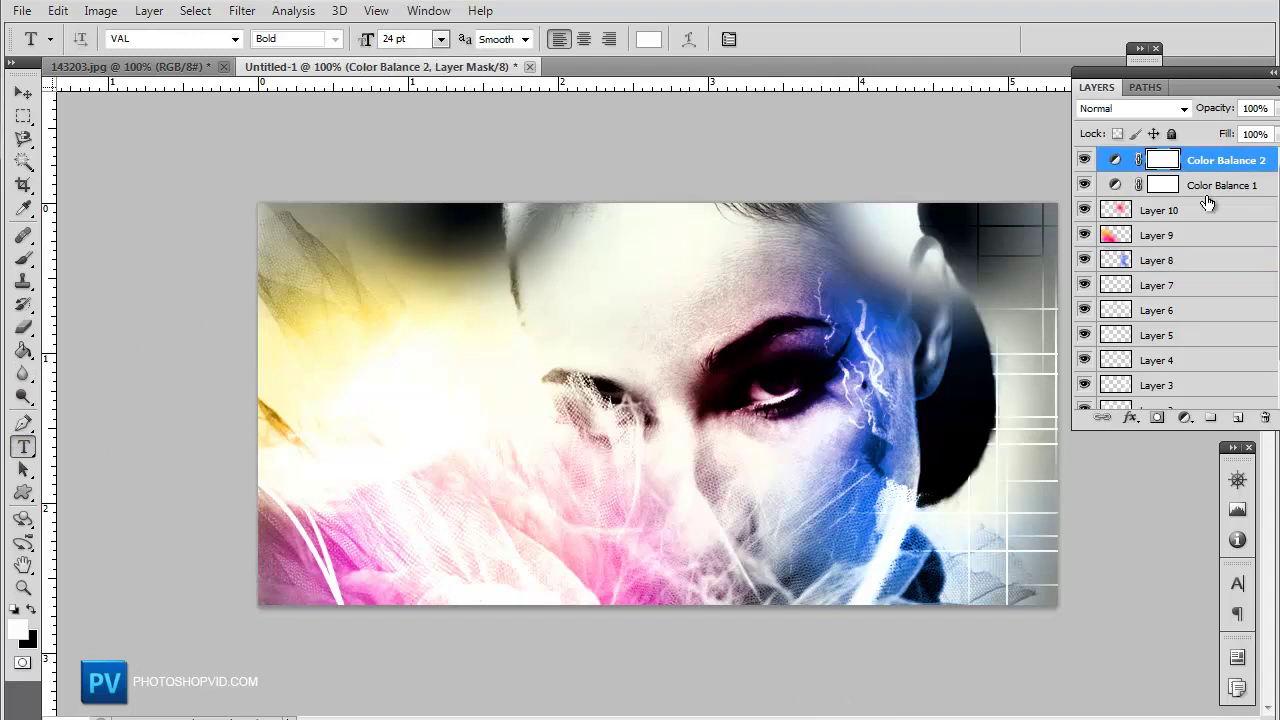
click(322, 389)
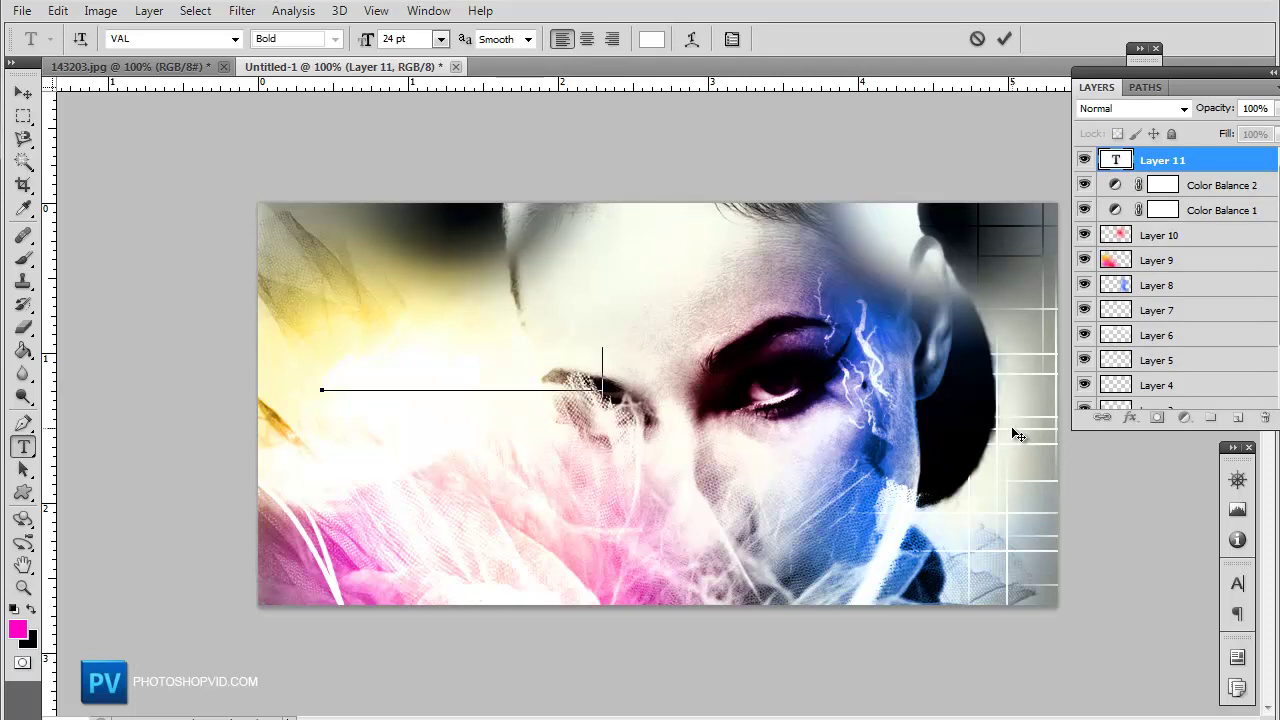
text(ION)
text(LIFE)
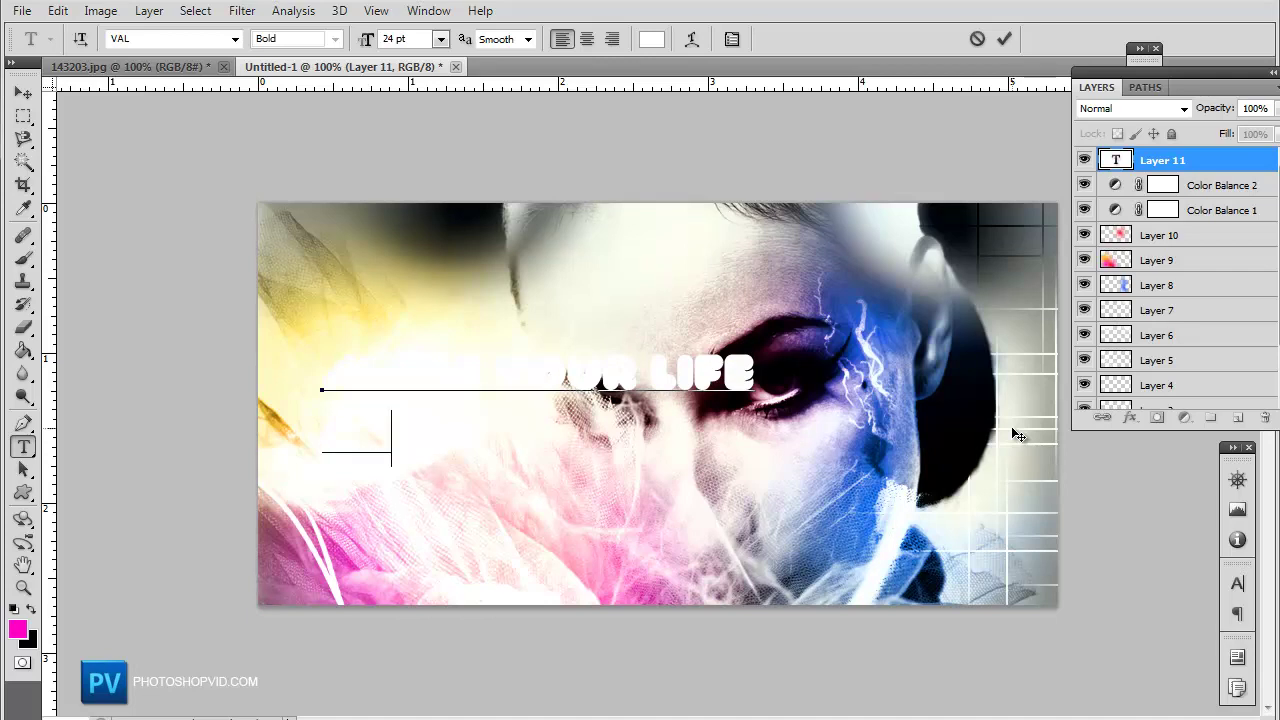
key(ctrl+a)
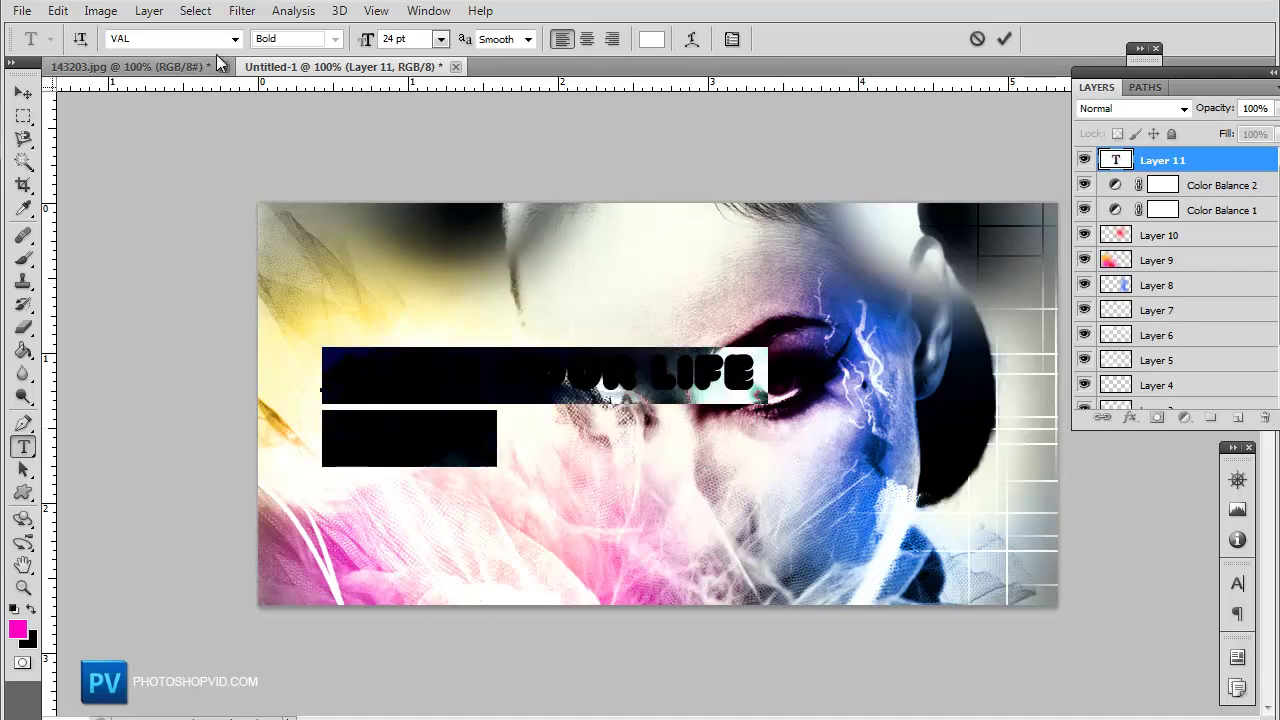
Change the headline font to Velocity and reset colours so the text is black
click(235, 39)
key(Escape)
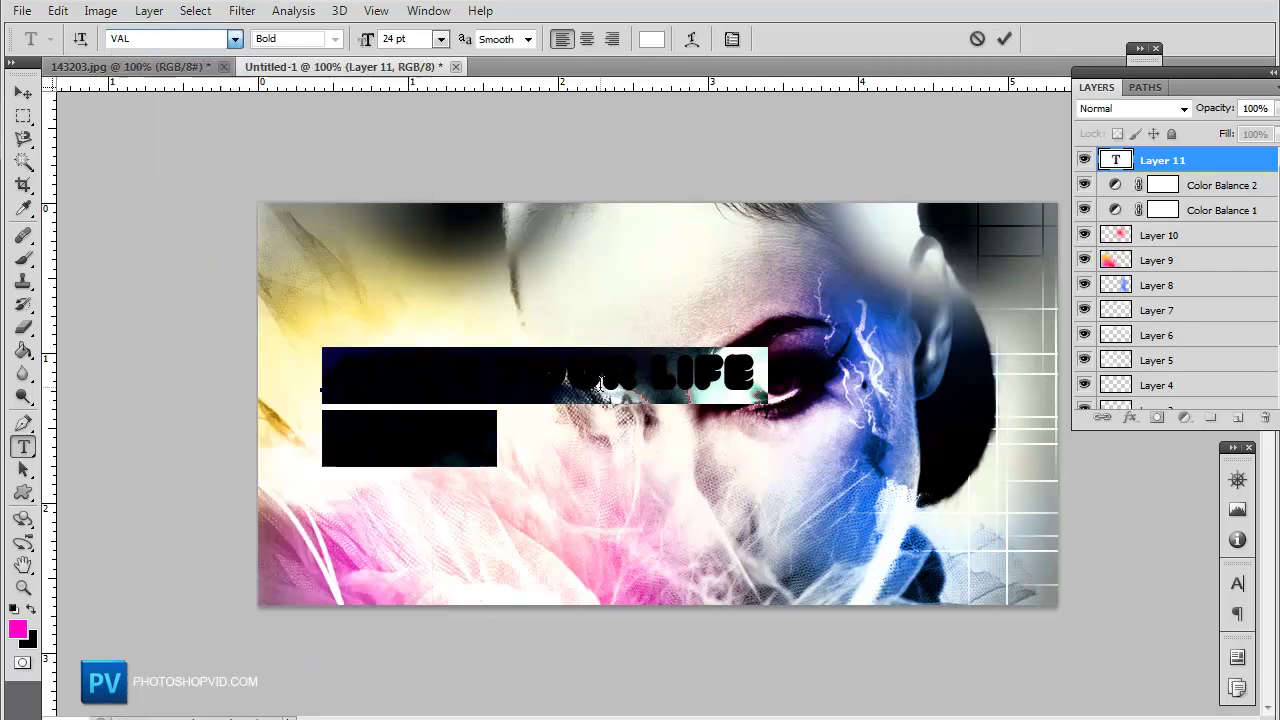
click(235, 39)
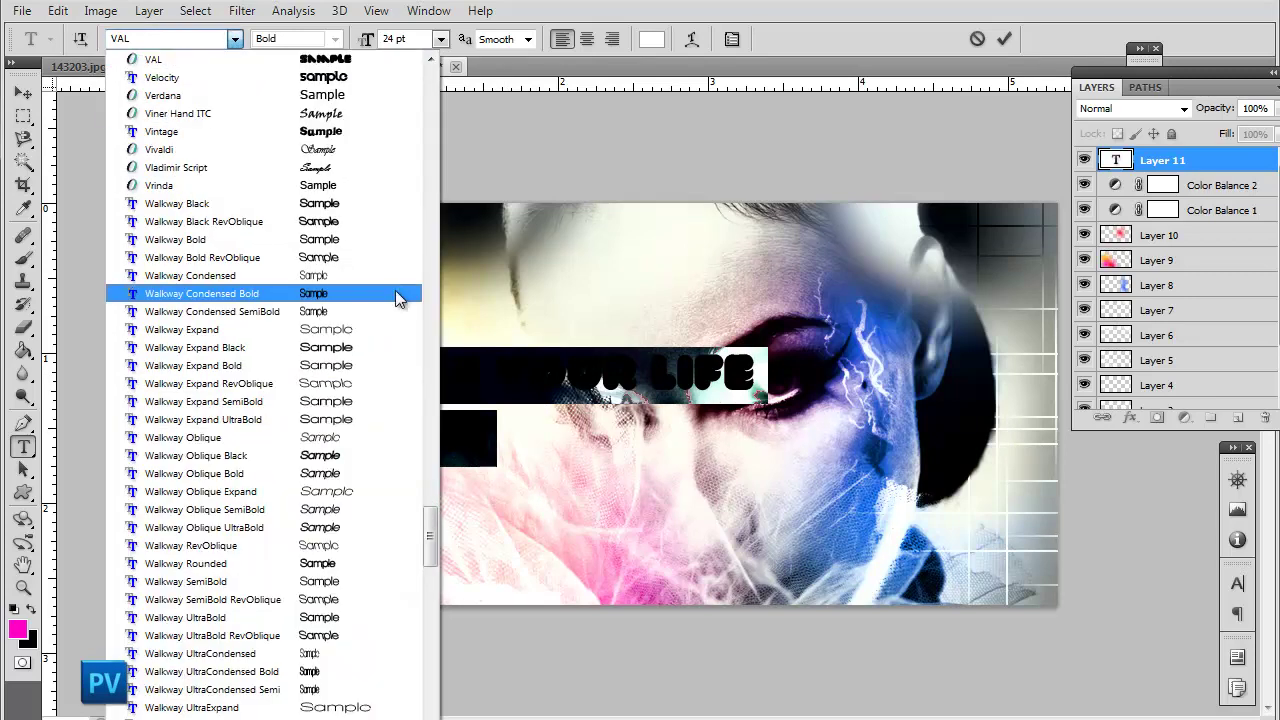
scroll(378, 331, up, 2)
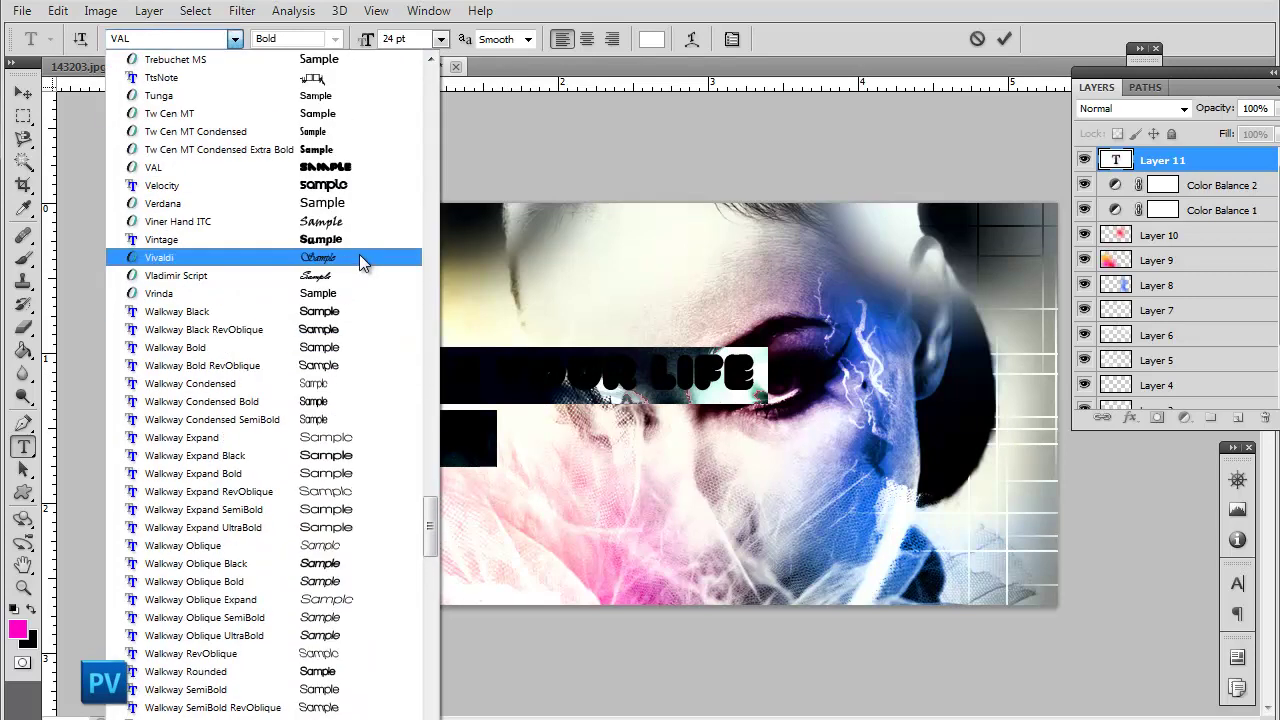
click(359, 182)
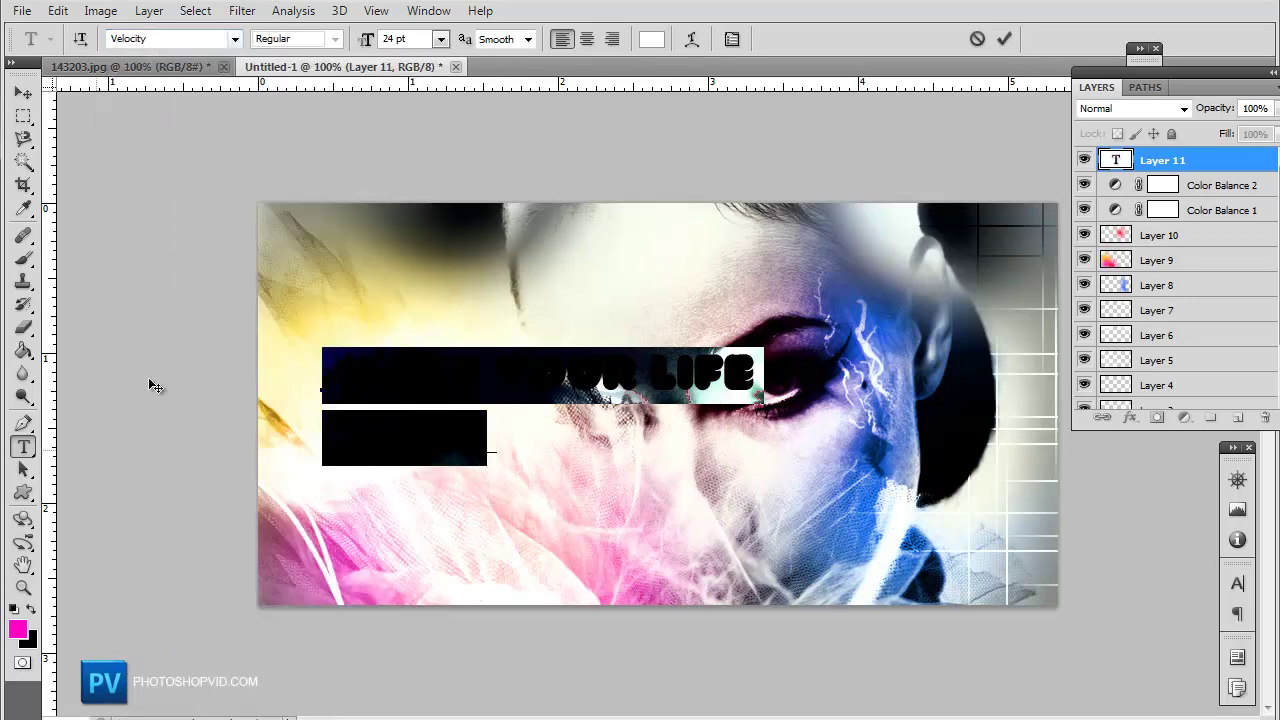
click(14, 609)
click(409, 371)
Select the word 'your' in the headline
drag(555, 455, 520, 593)
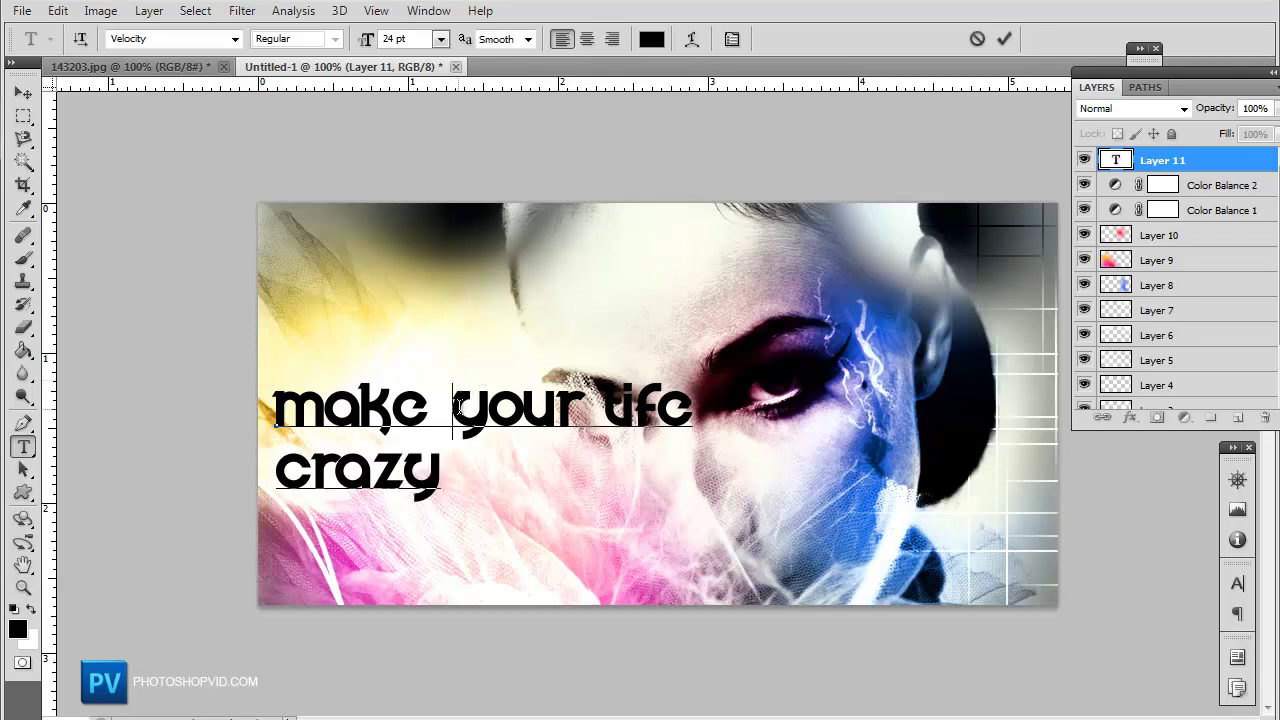
key(ctrl+a)
click(318, 469)
drag(562, 408, 452, 410)
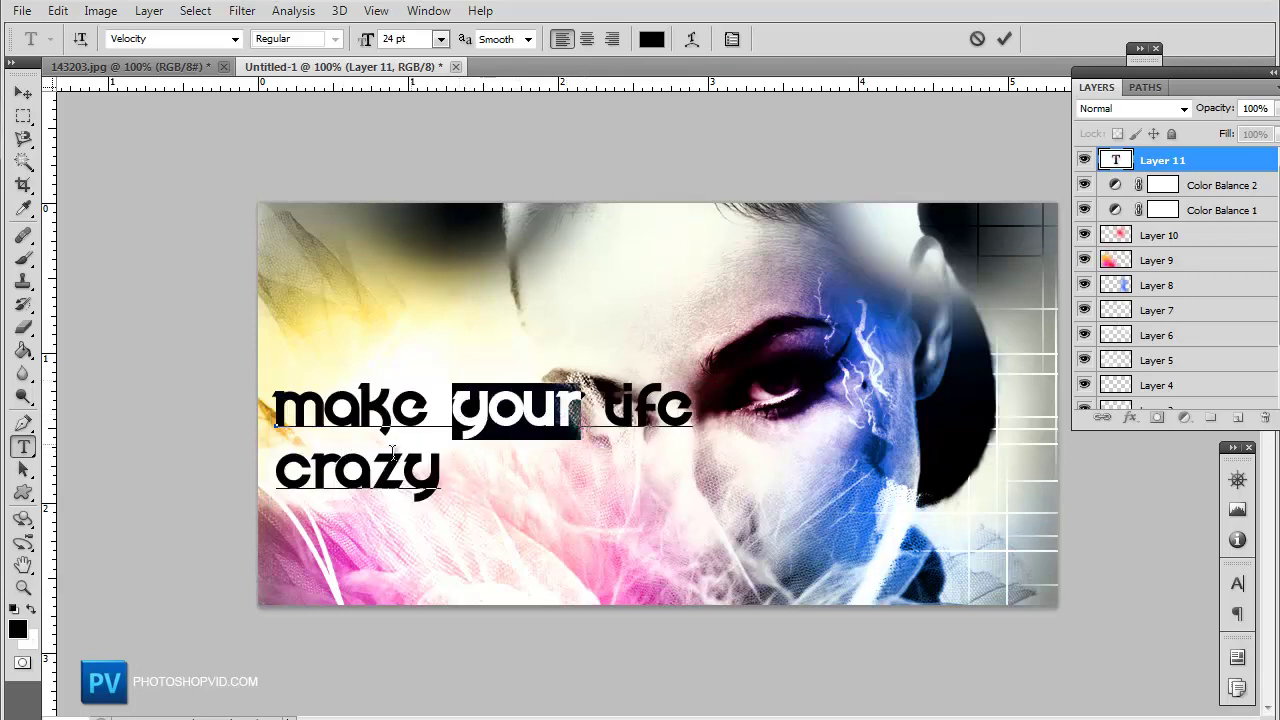
Colour the word 'your' dark grey, settling on 333333
click(17, 628)
drag(148, 614, 98, 620)
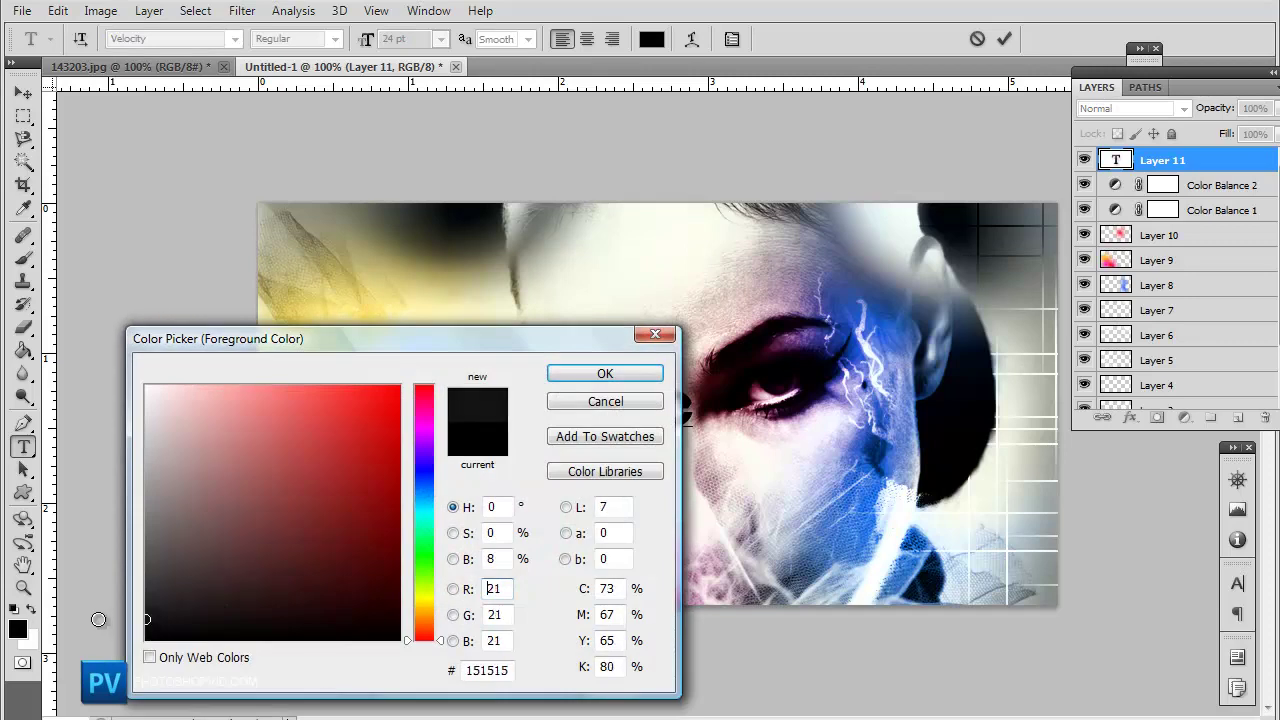
click(604, 375)
click(617, 420)
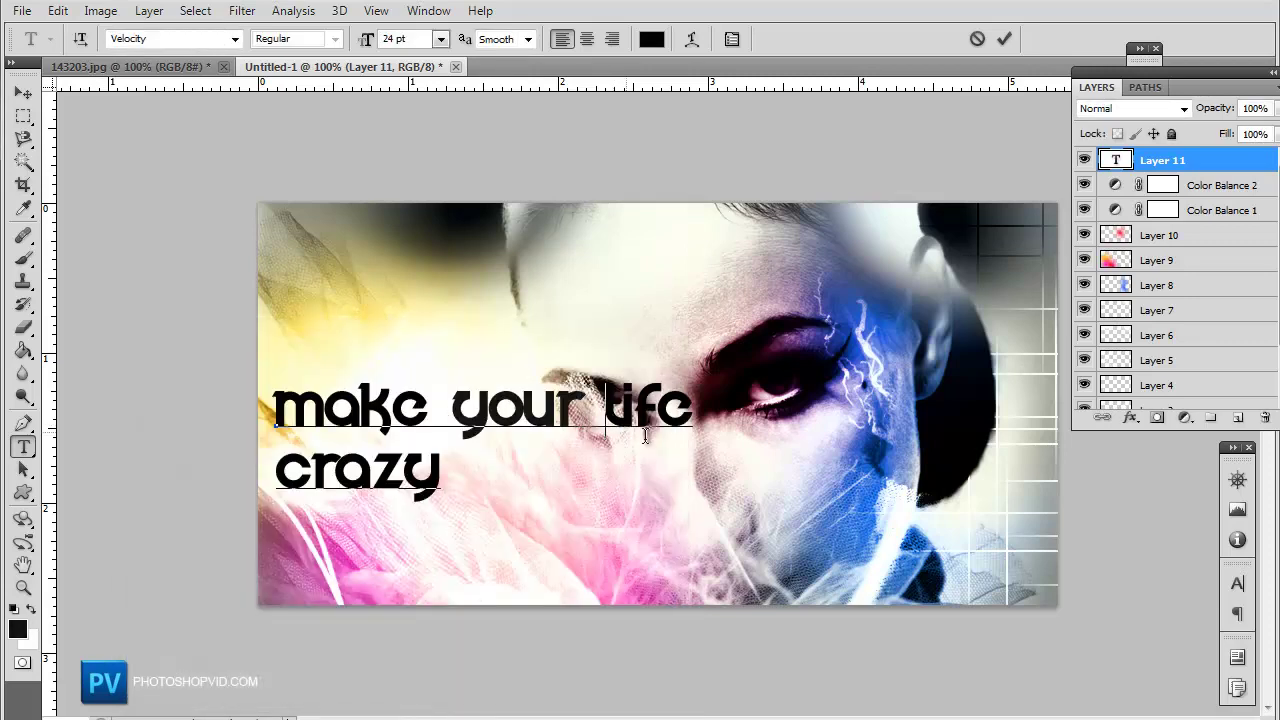
drag(582, 412, 454, 420)
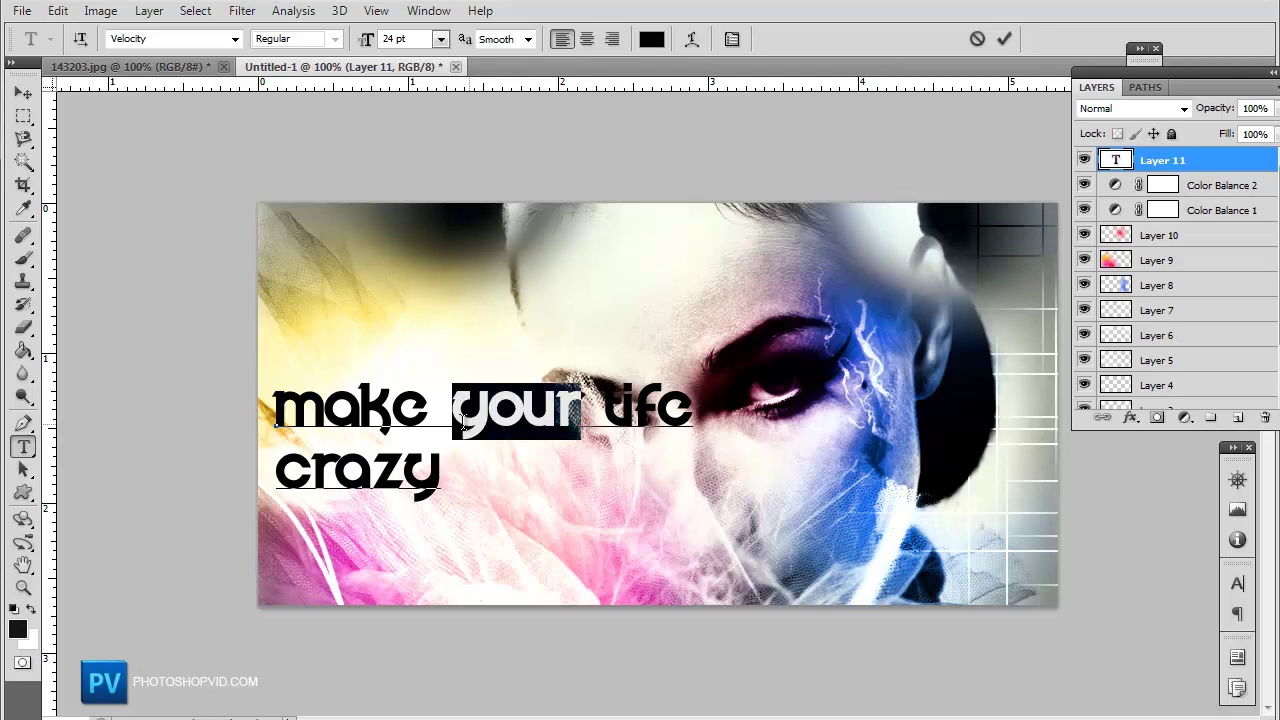
click(17, 628)
drag(180, 560, 106, 594)
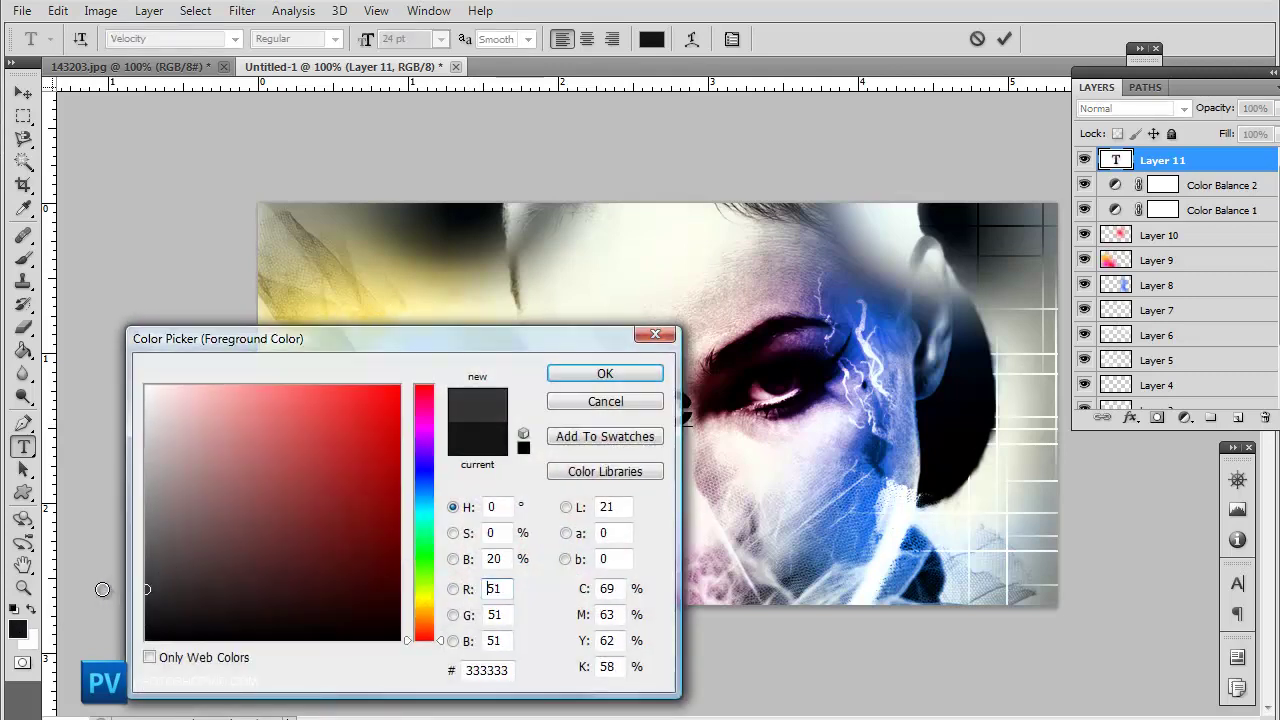
click(605, 374)
click(604, 420)
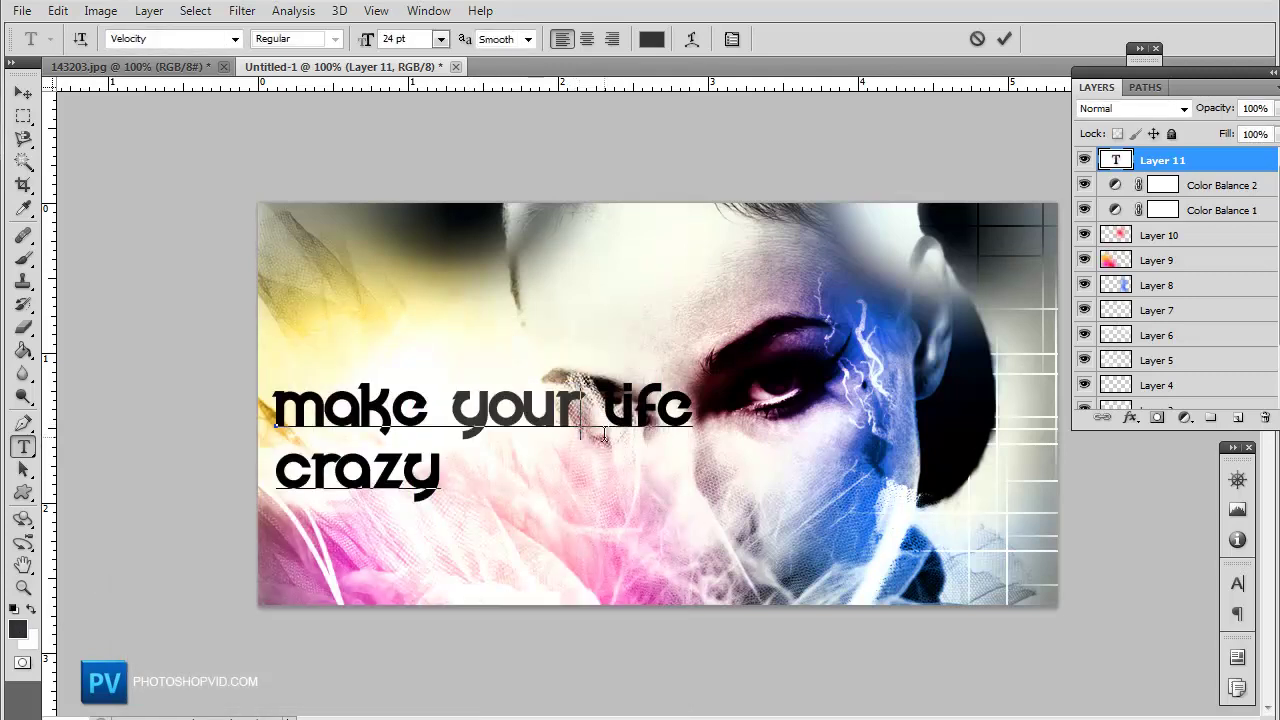
Colour the word 'life' a lighter grey, 616161
drag(605, 418, 692, 418)
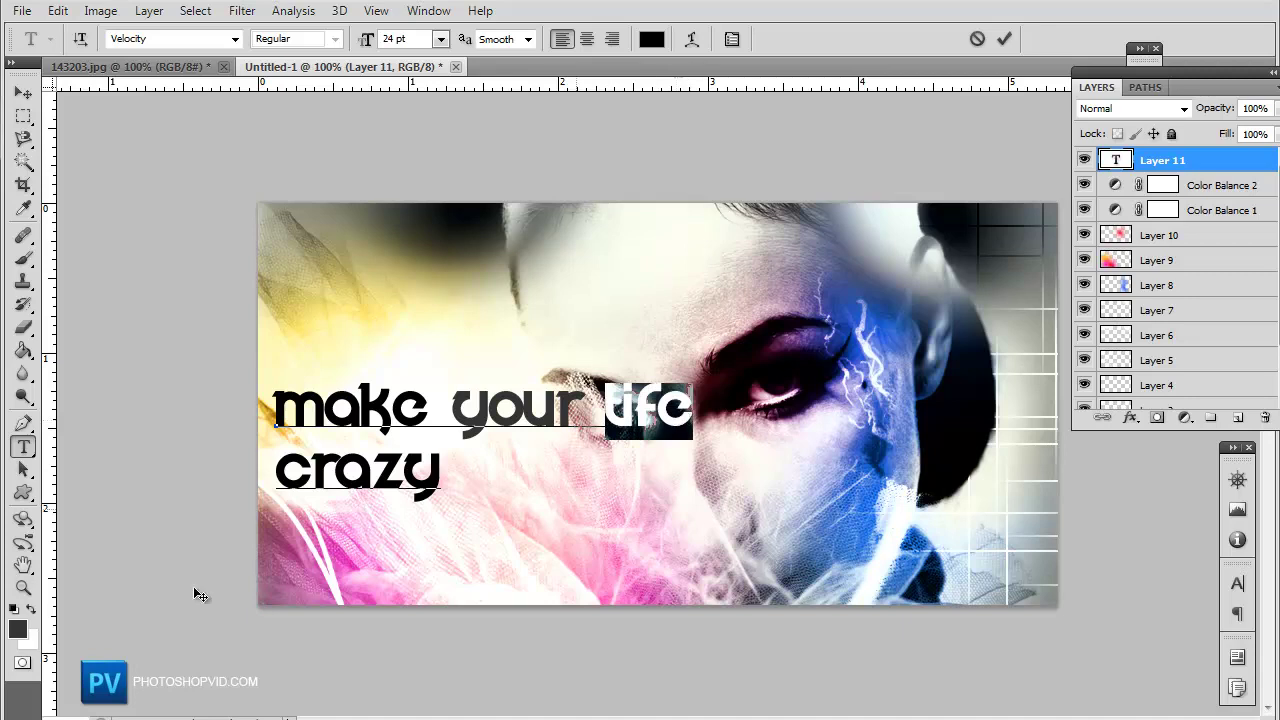
click(17, 628)
drag(165, 545, 113, 537)
click(605, 373)
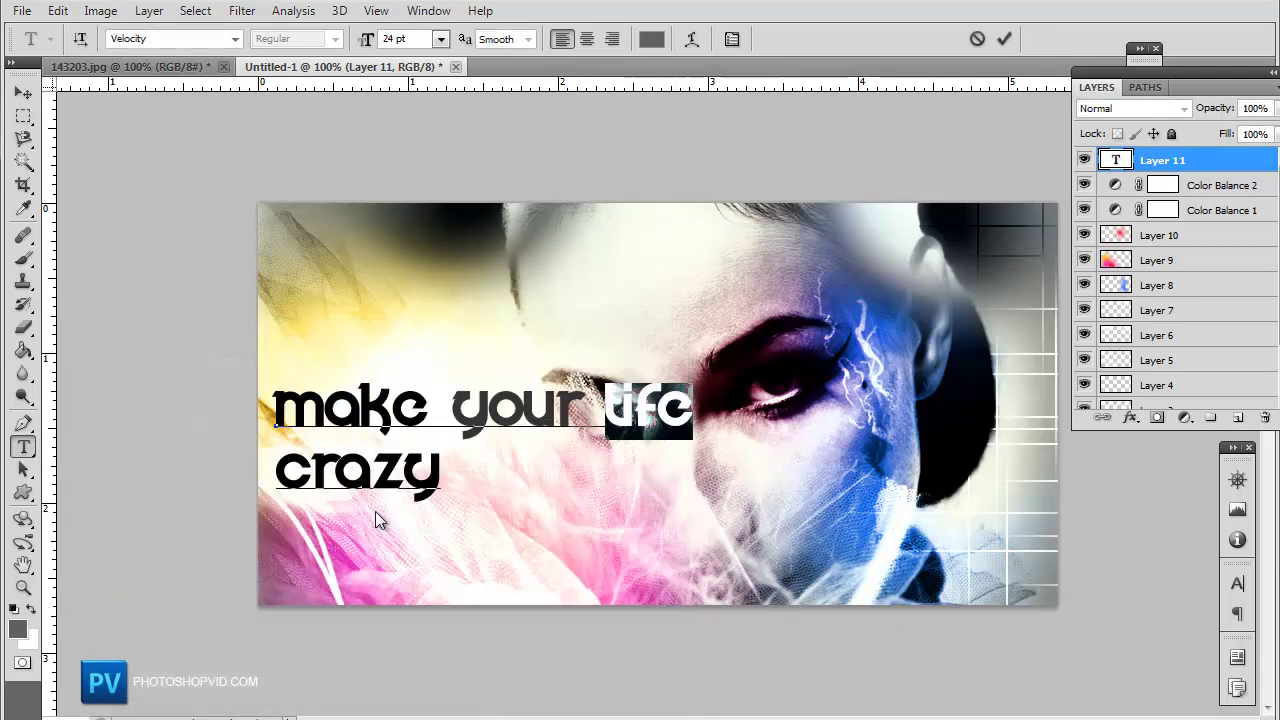
key(ctrl+h)
Delete the spaces so the first line reads 'makeyourlife', then move the headline down-left
click(457, 428)
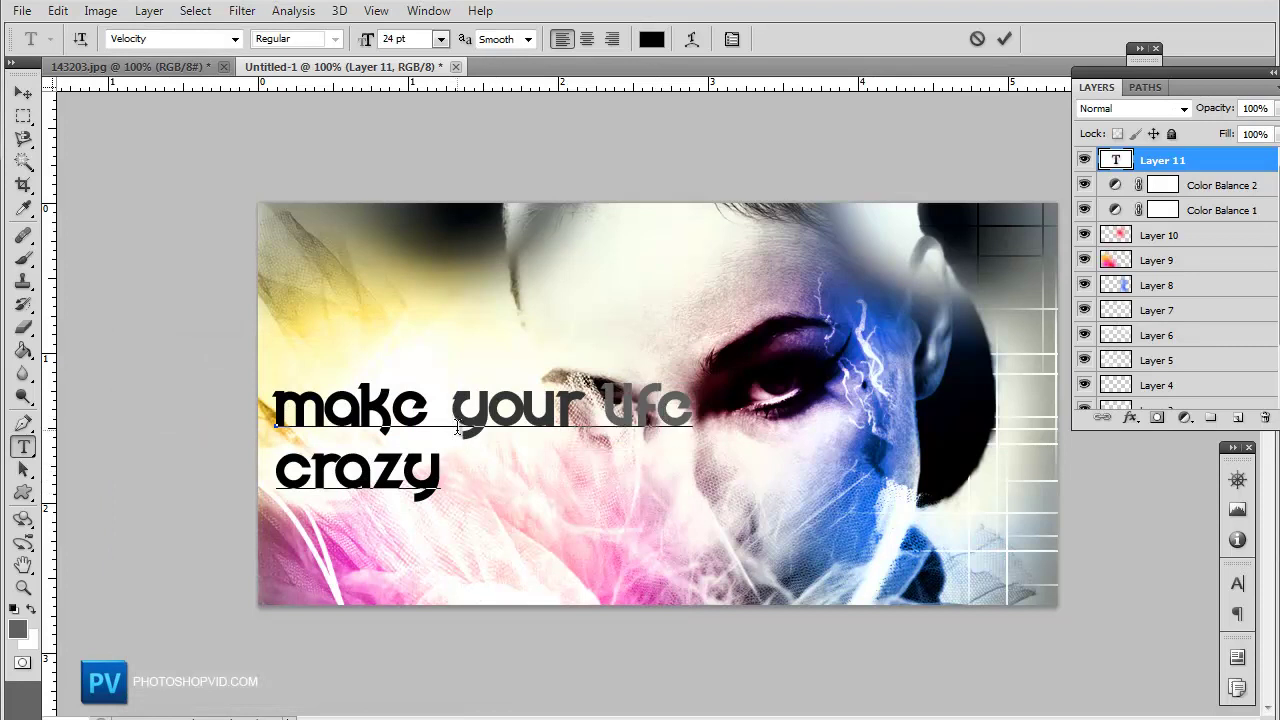
key(BackSpace)
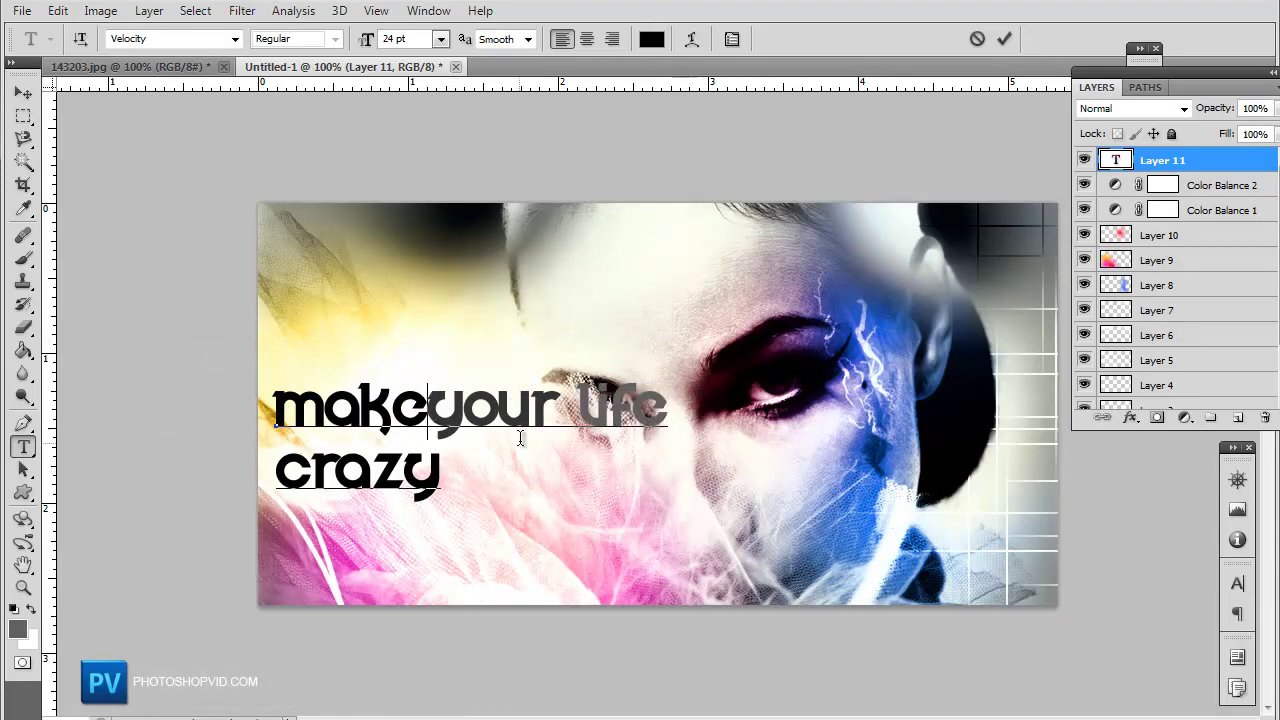
click(581, 415)
key(BackSpace)
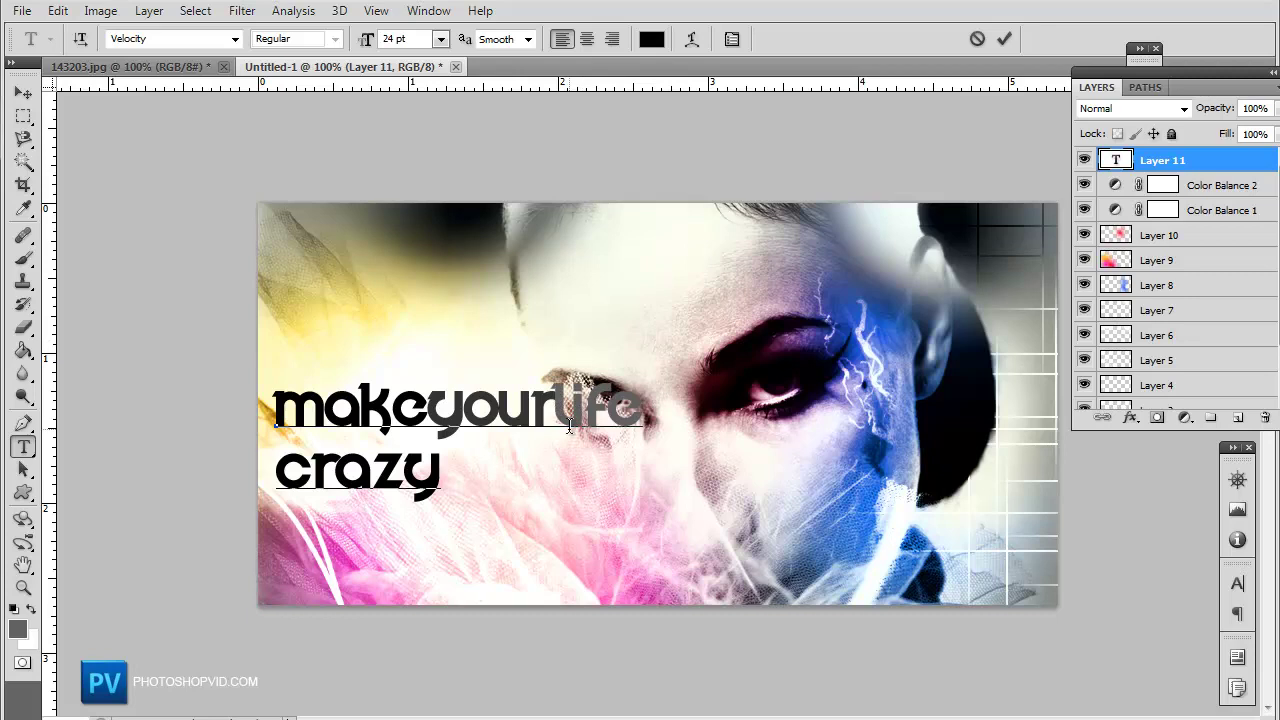
drag(566, 553, 548, 623)
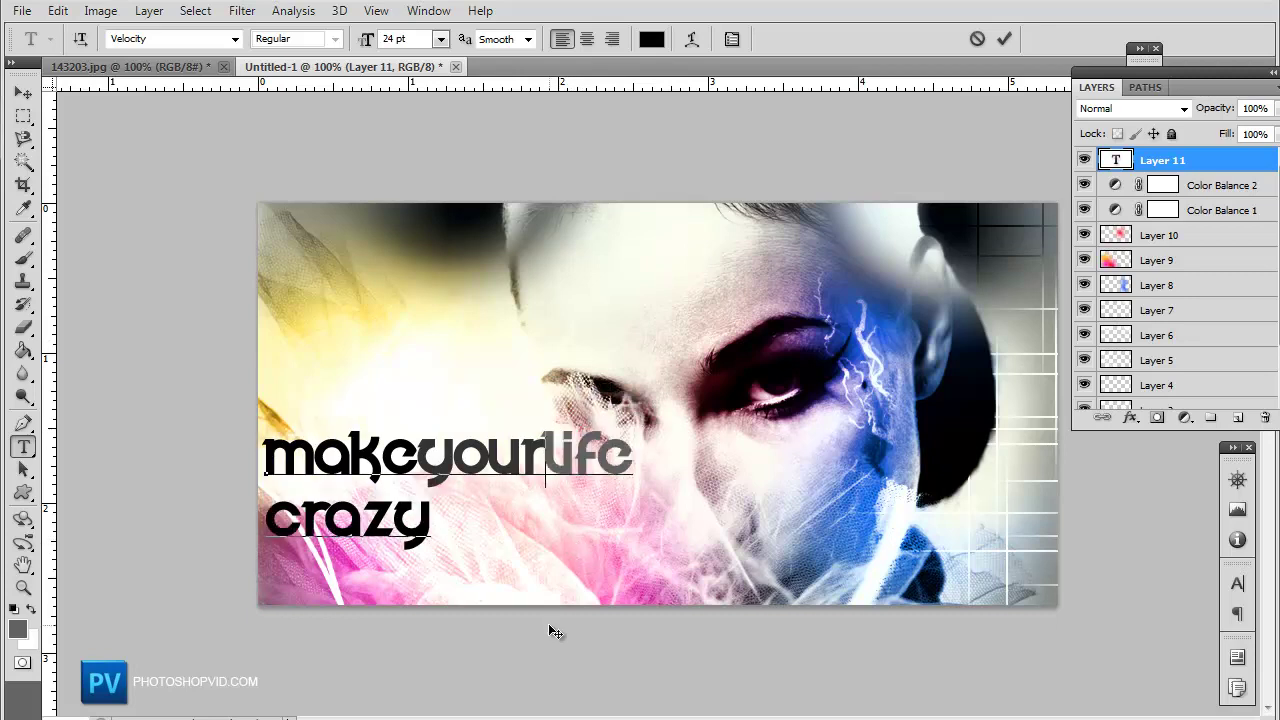
Set the whole headline to 18 pt
key(ctrl+a)
click(440, 39)
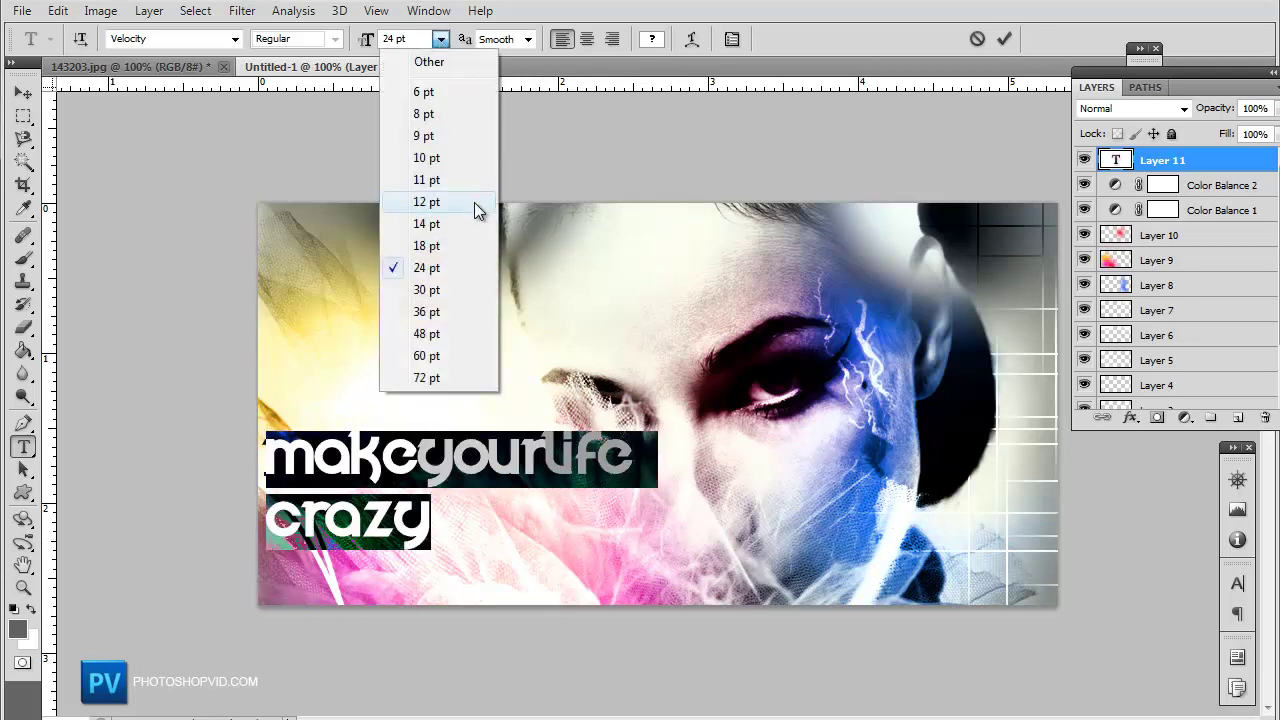
click(445, 247)
click(393, 535)
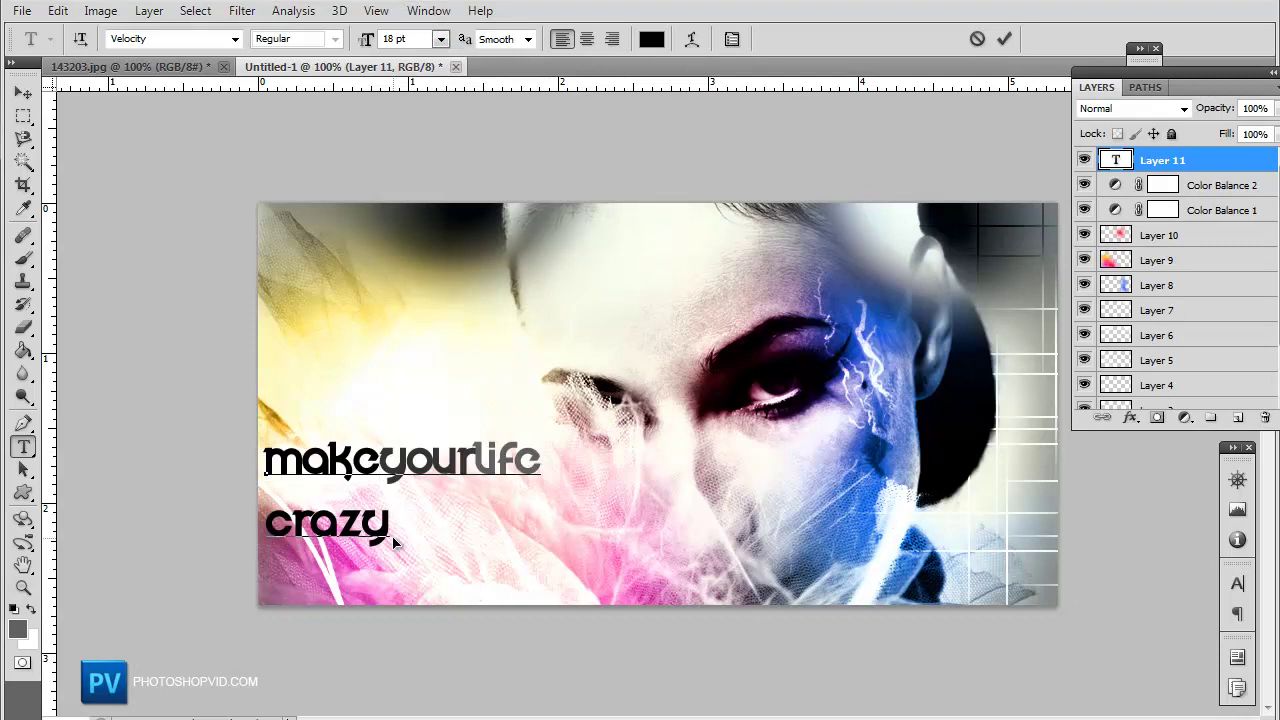
Set the headline's leading to 14 pt in the Character panel
key(ctrl+a)
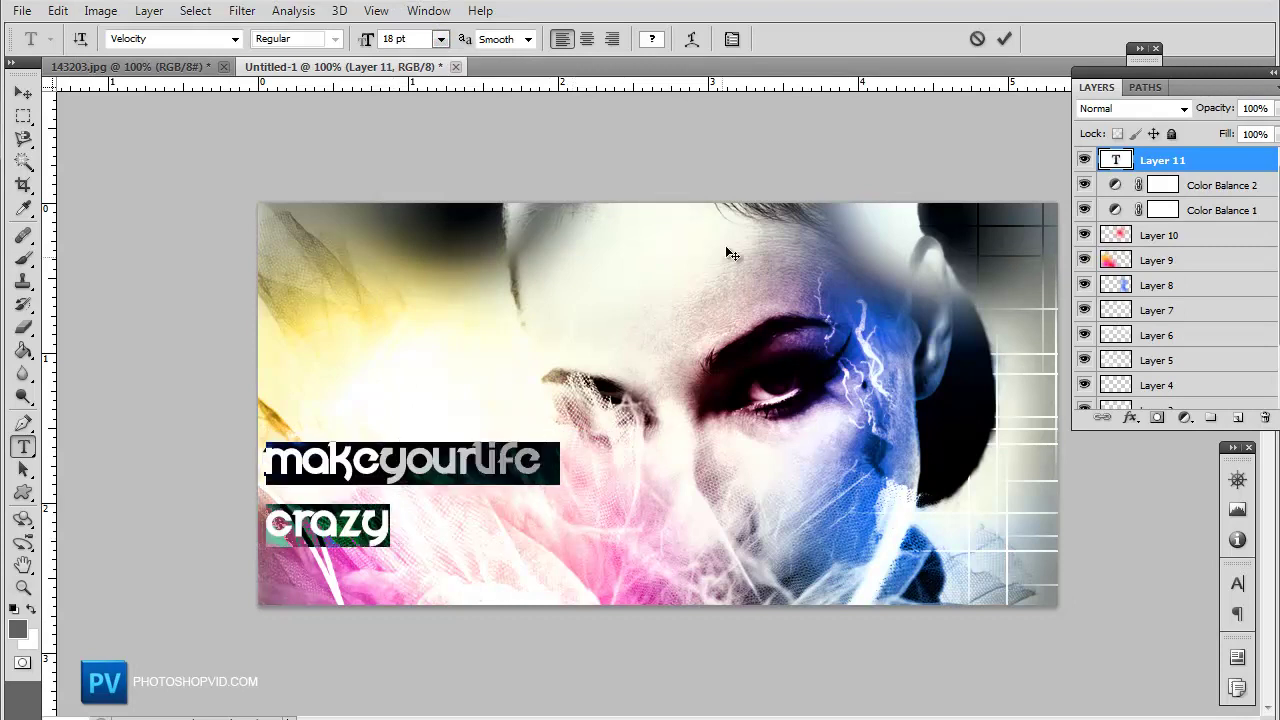
click(734, 39)
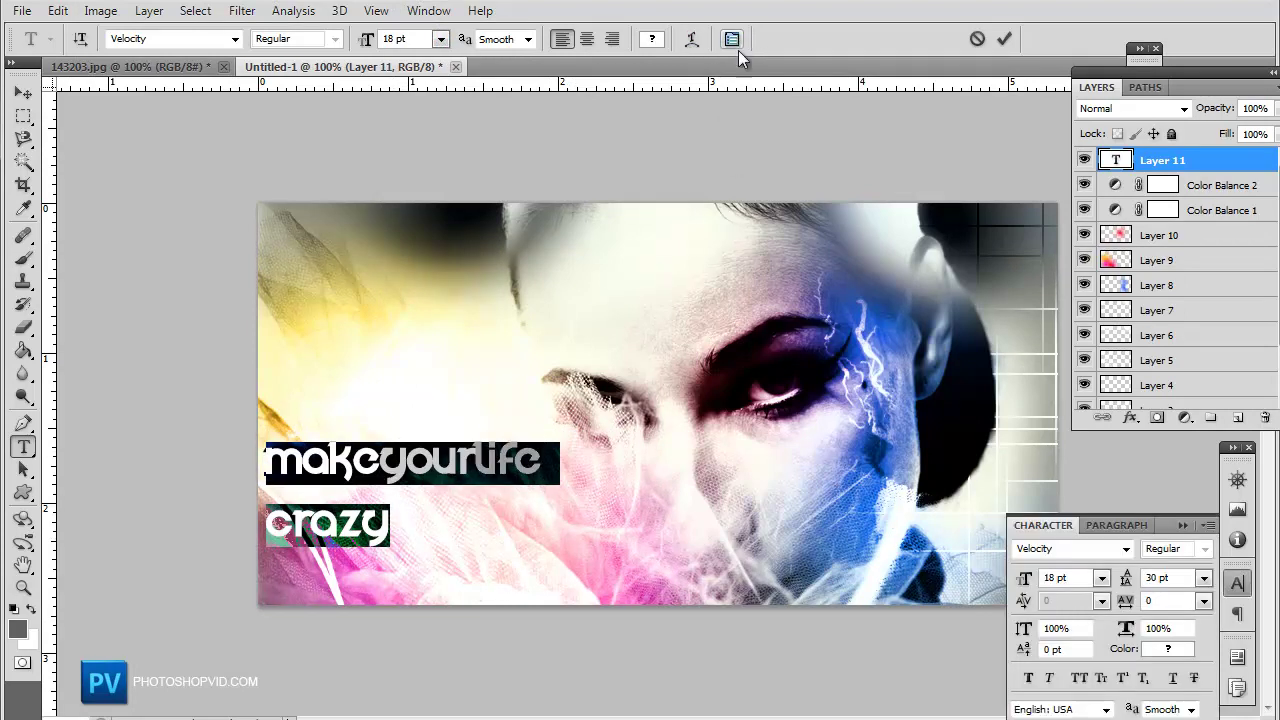
click(1204, 578)
click(1198, 297)
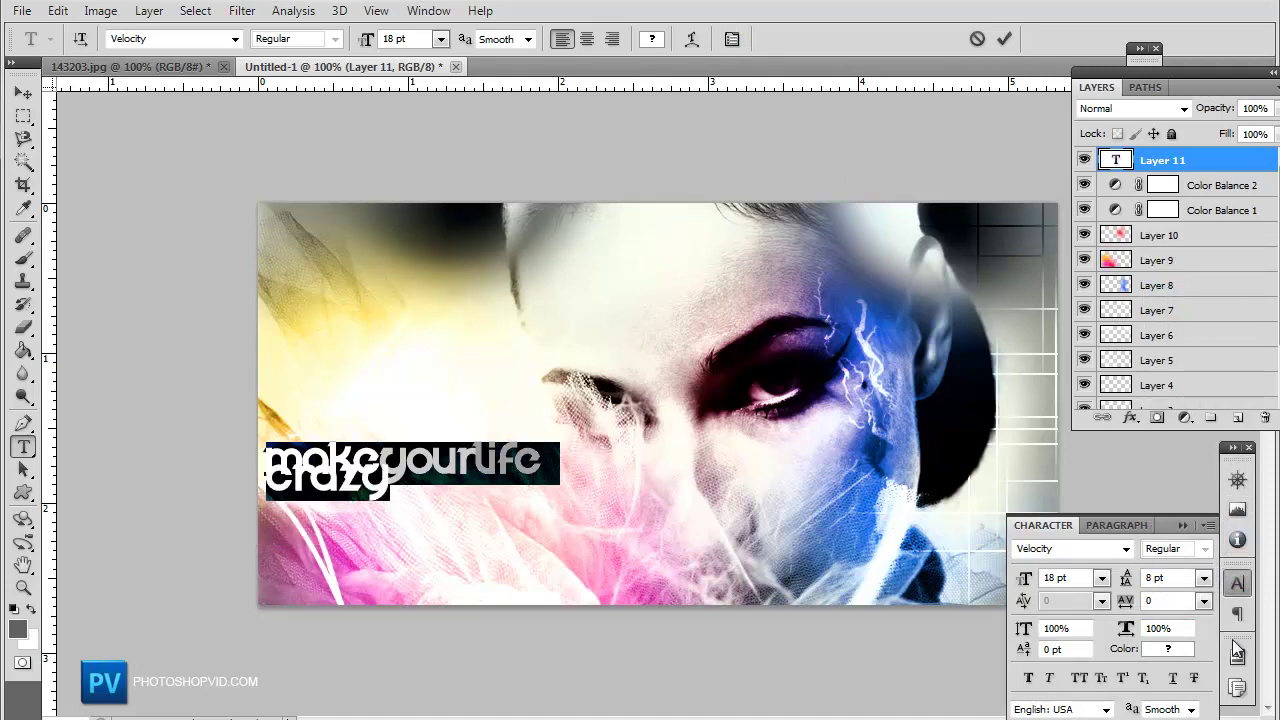
click(1203, 579)
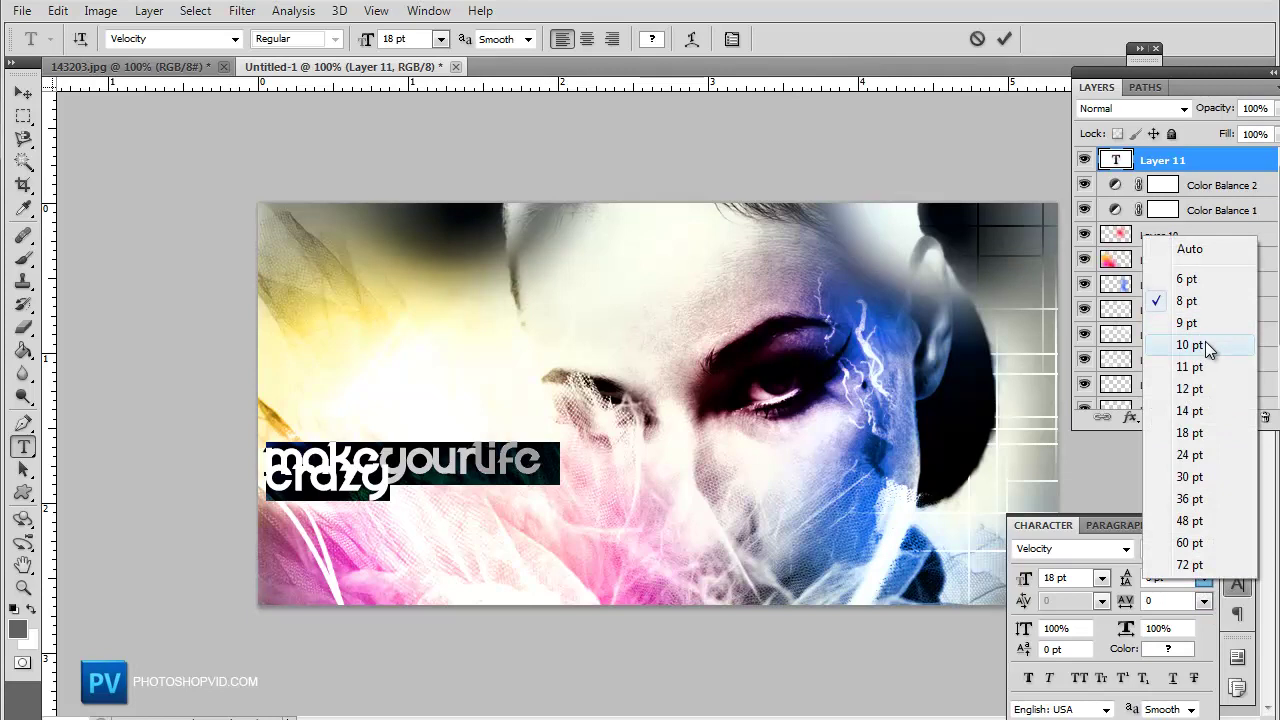
click(1206, 346)
click(1204, 578)
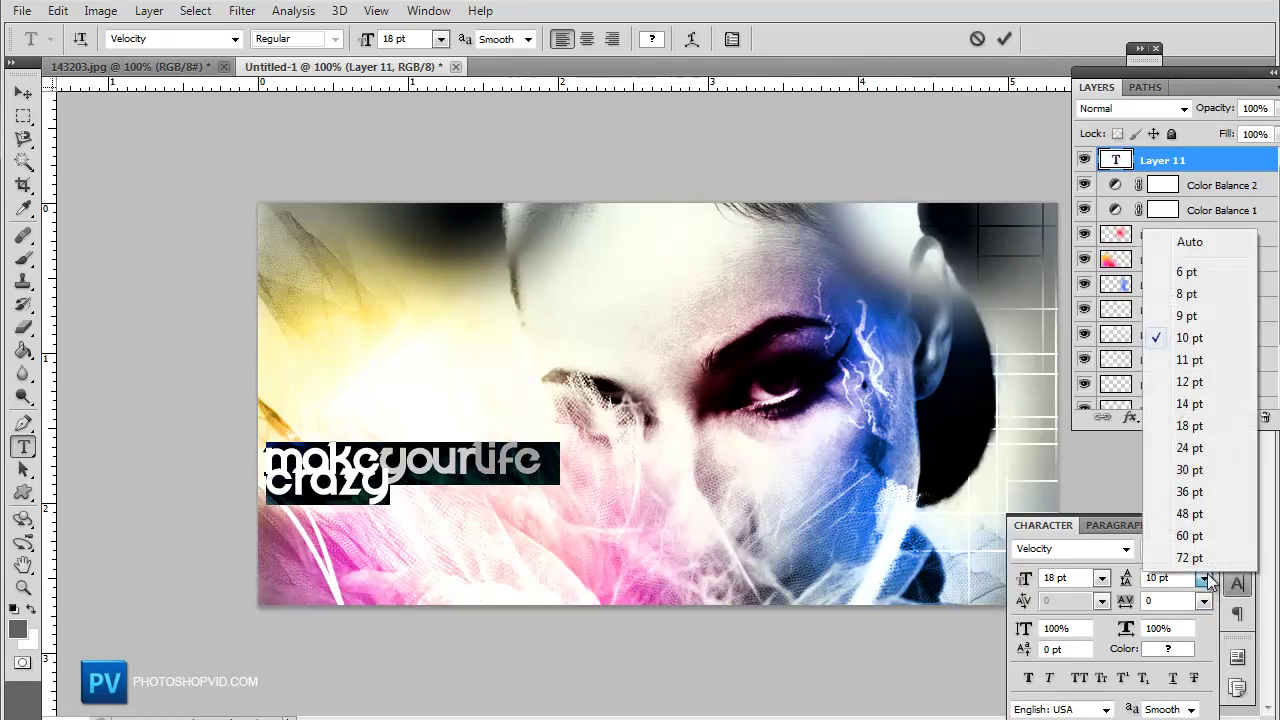
click(1192, 404)
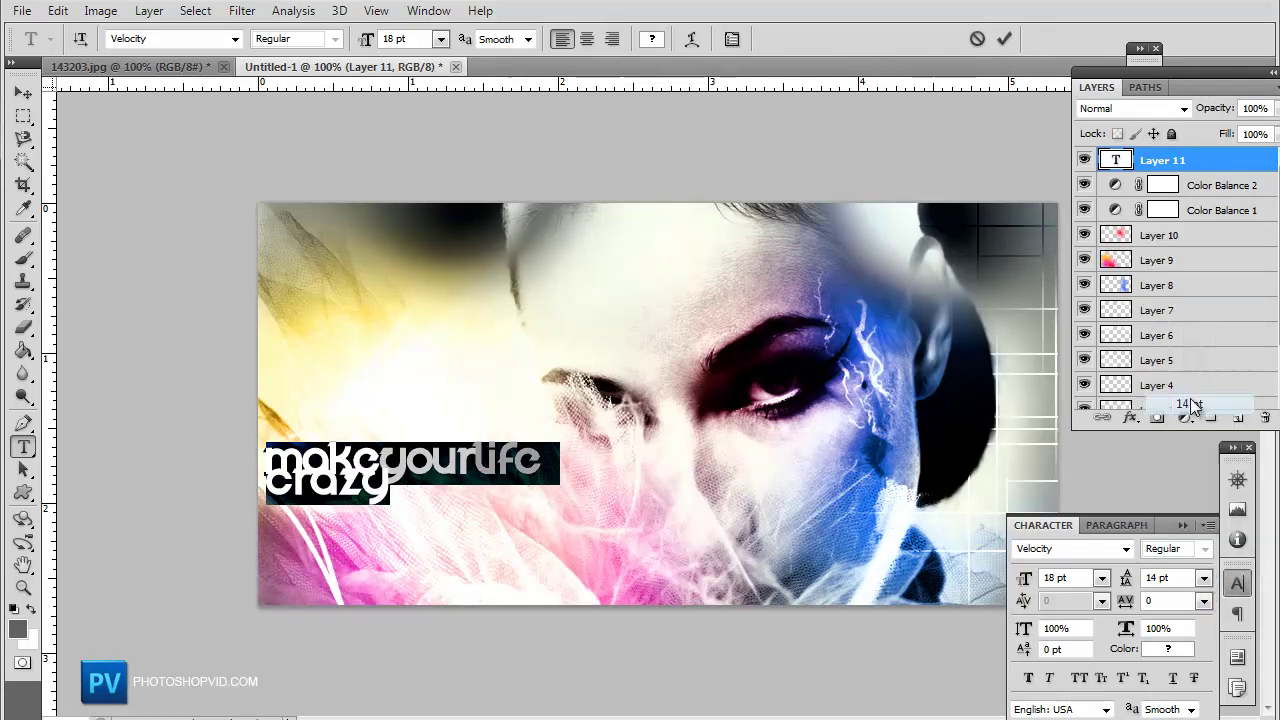
click(408, 500)
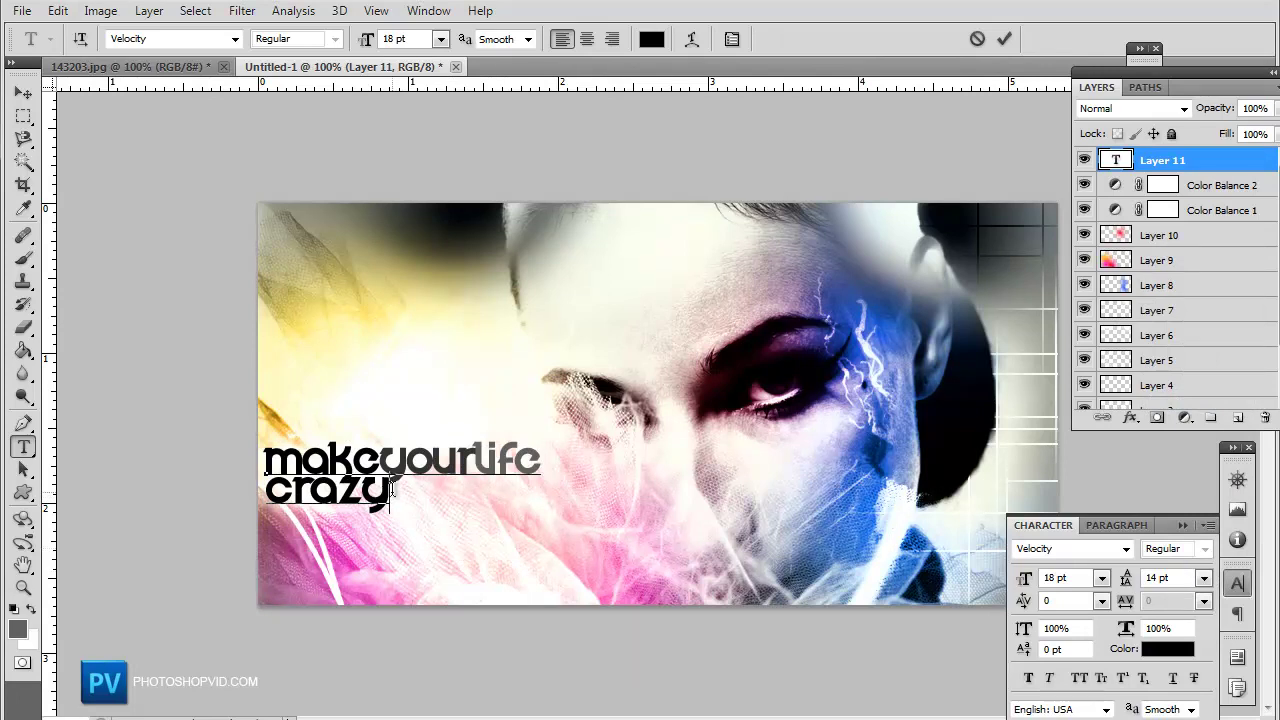
Enlarge 'crazy' to 30 pt with 24 pt leading
drag(392, 496, 230, 484)
click(439, 43)
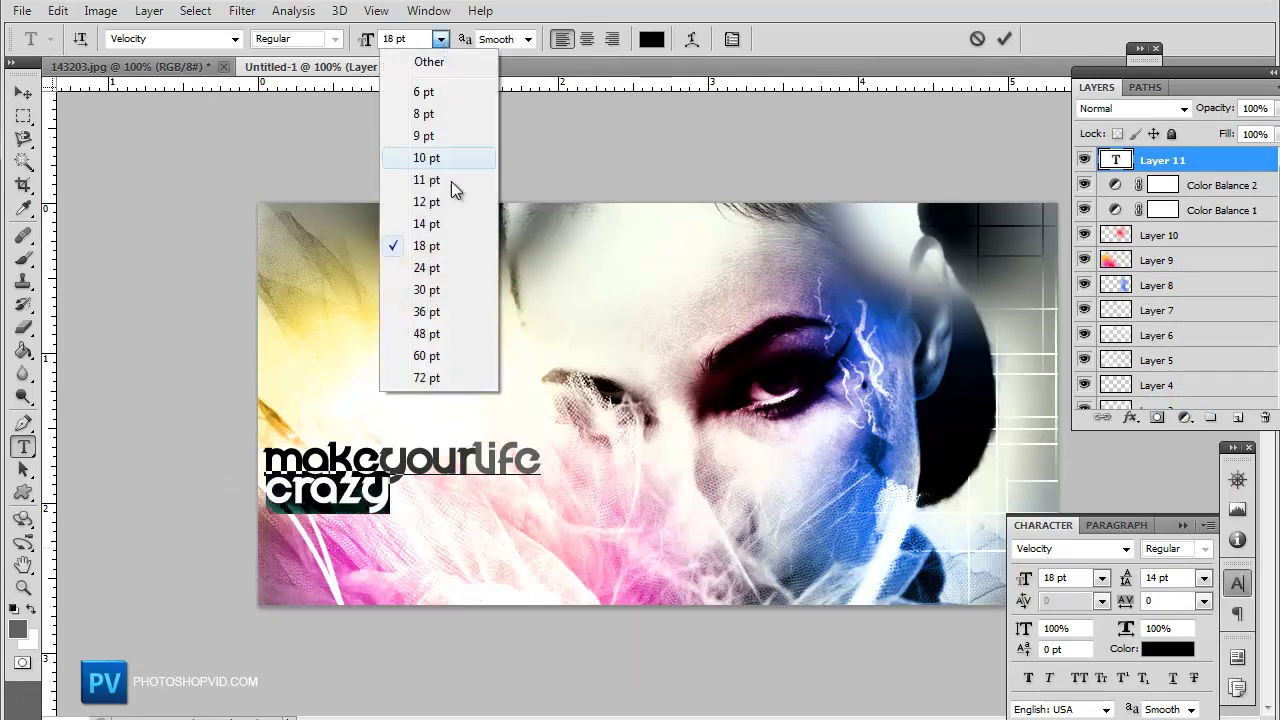
click(446, 315)
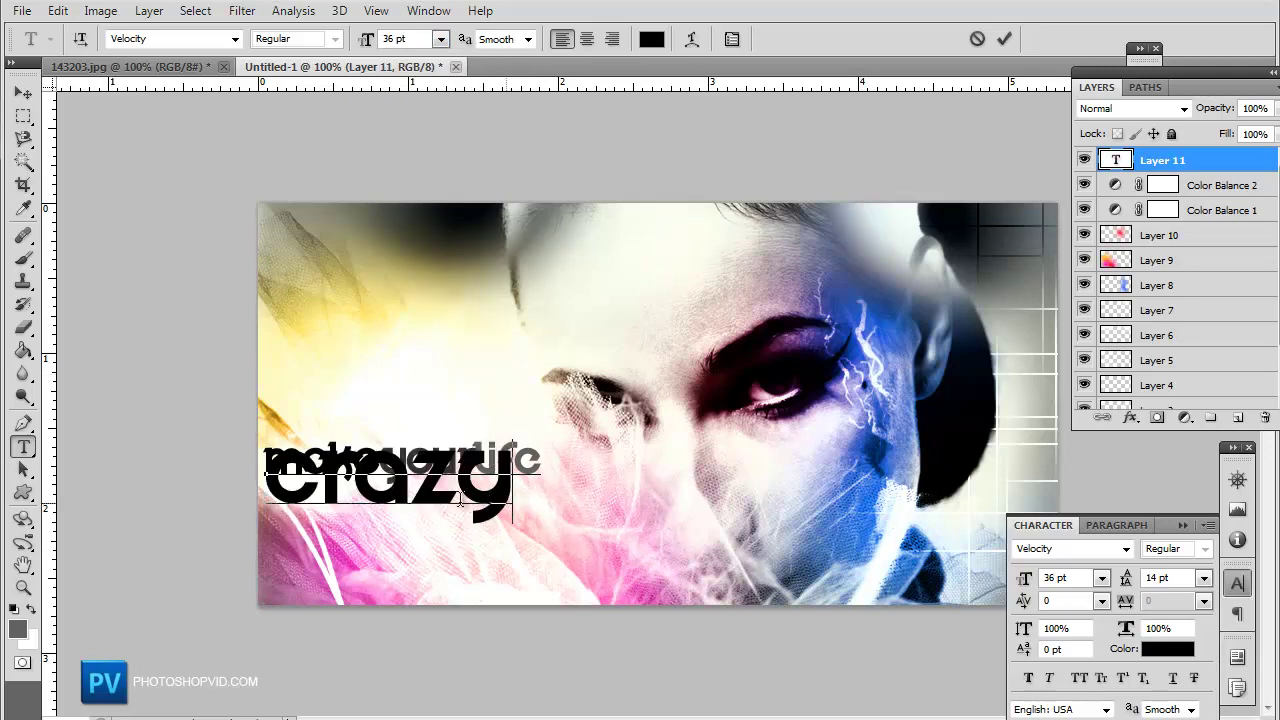
drag(490, 502, 231, 480)
click(1204, 578)
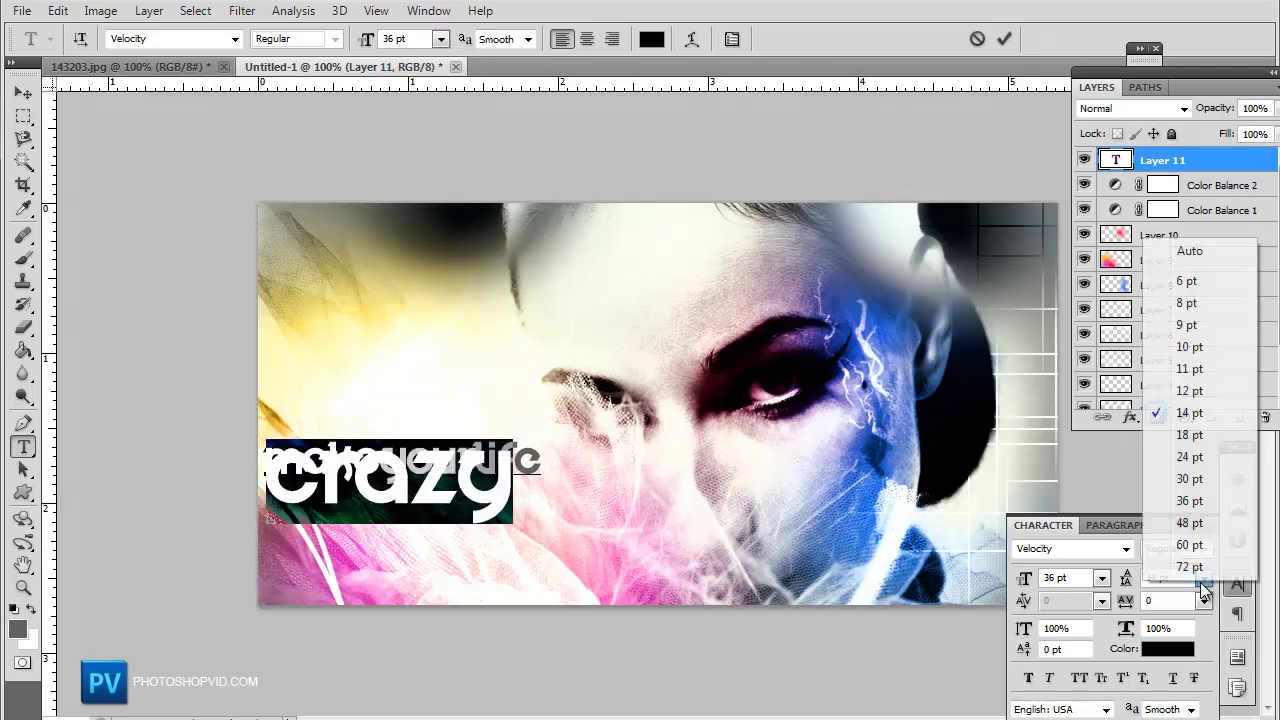
click(1198, 477)
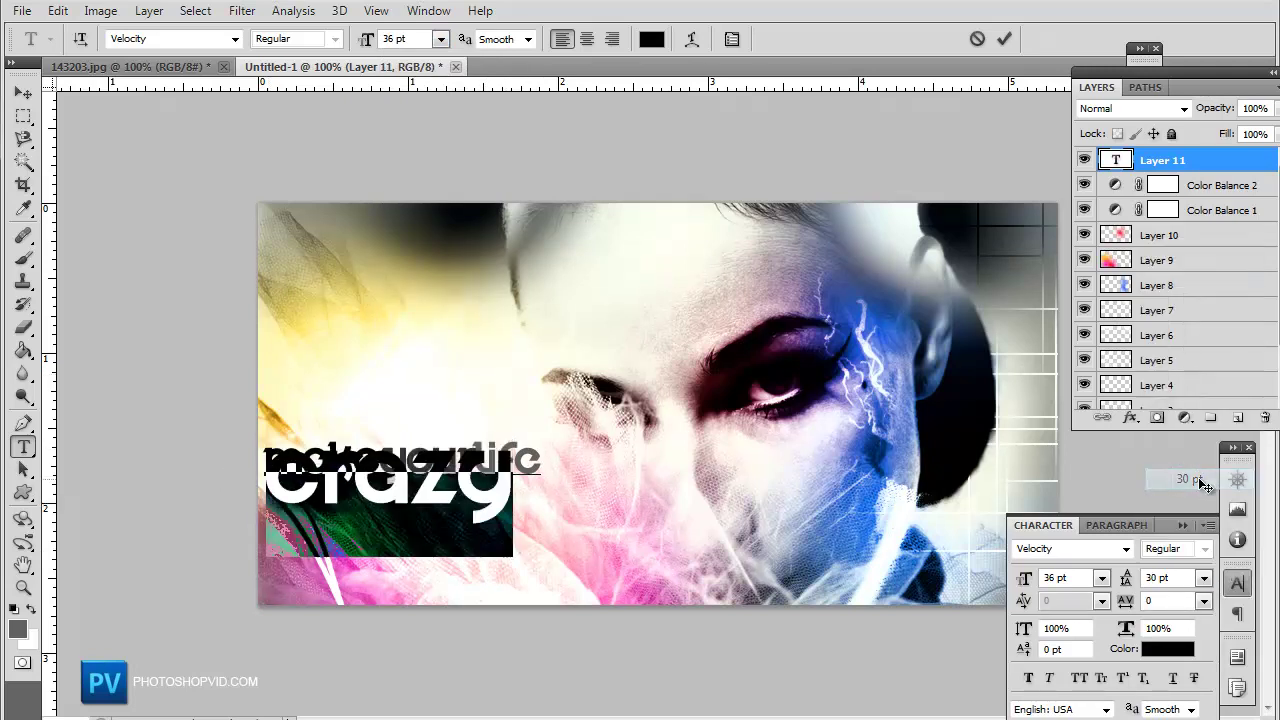
click(474, 487)
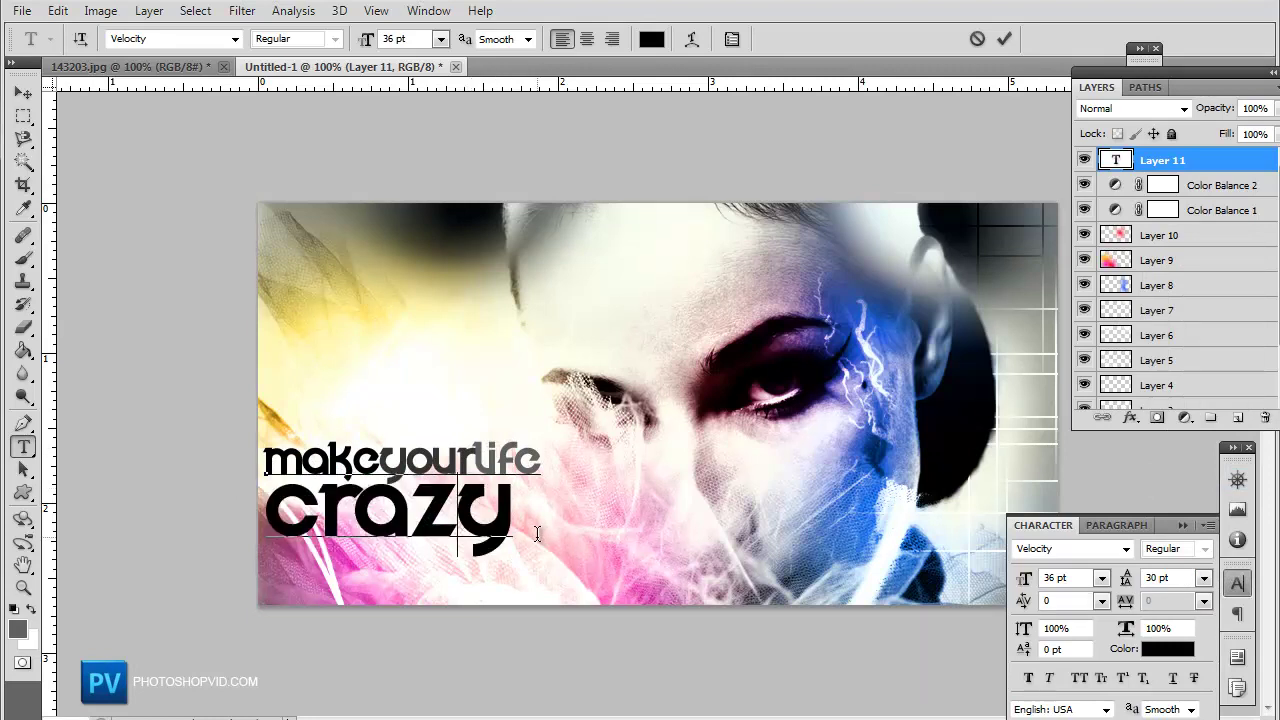
double_click(530, 532)
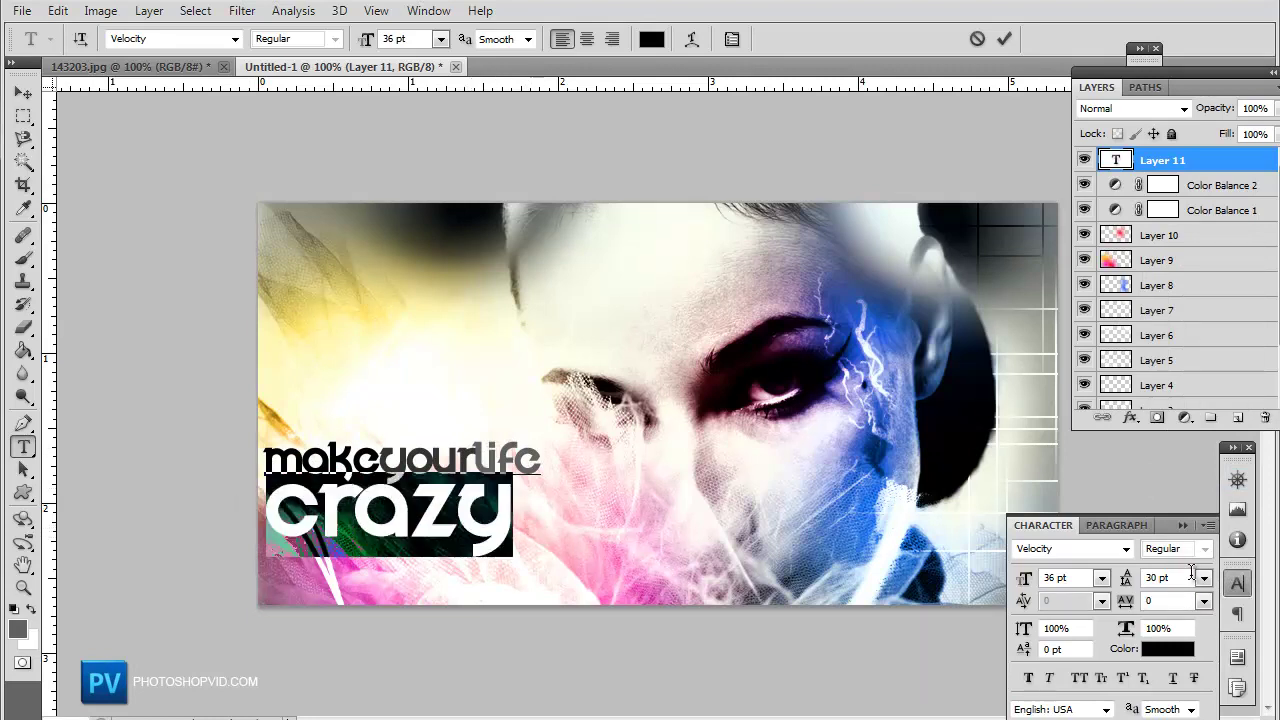
click(440, 39)
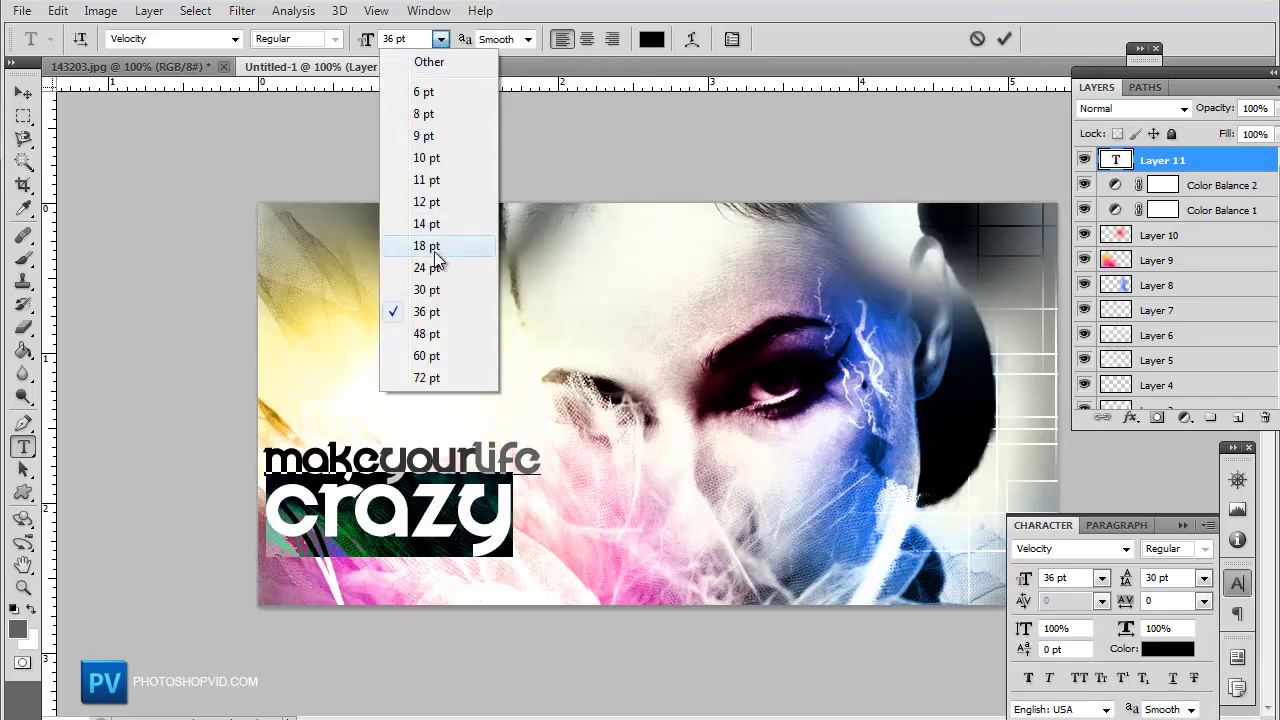
click(439, 290)
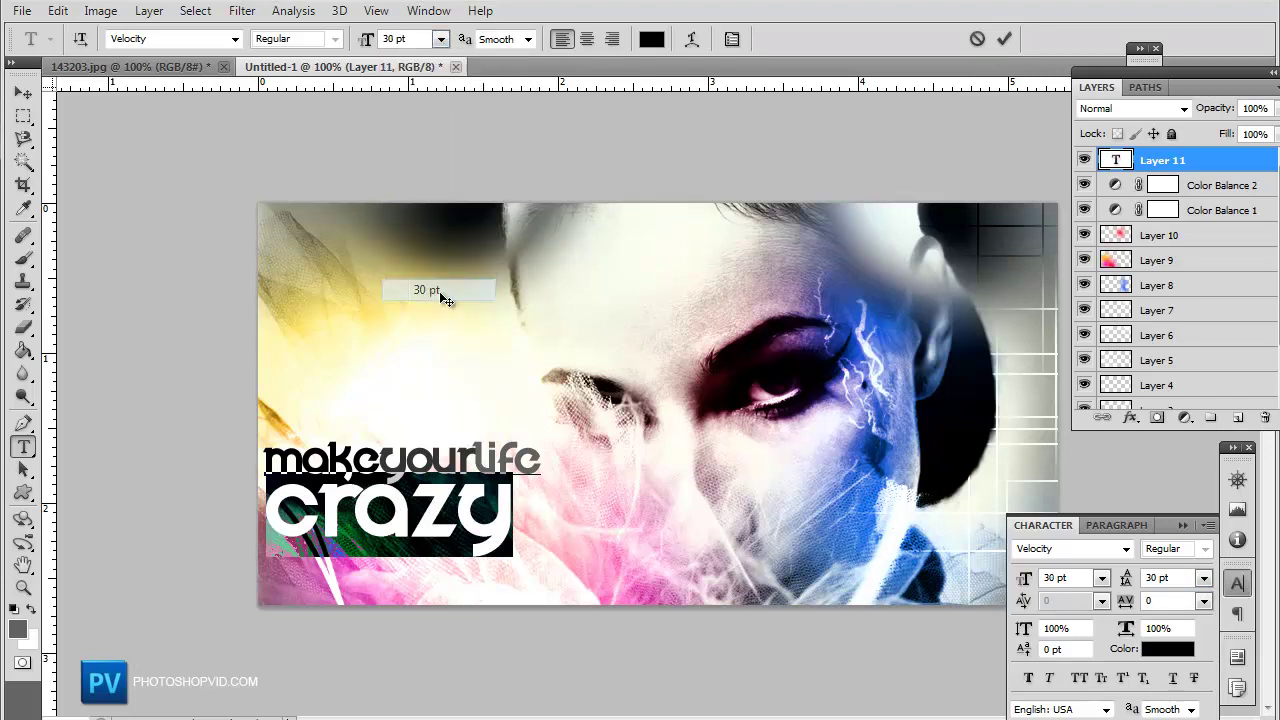
click(1204, 578)
click(1182, 490)
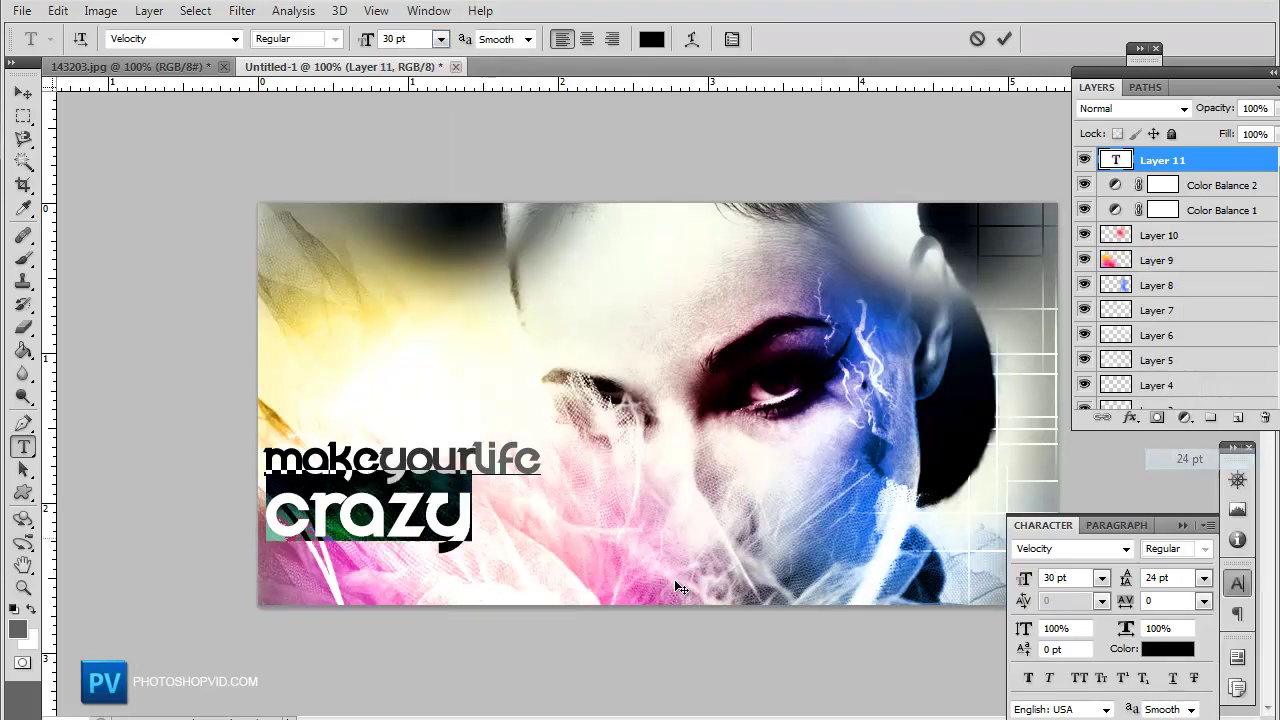
click(452, 524)
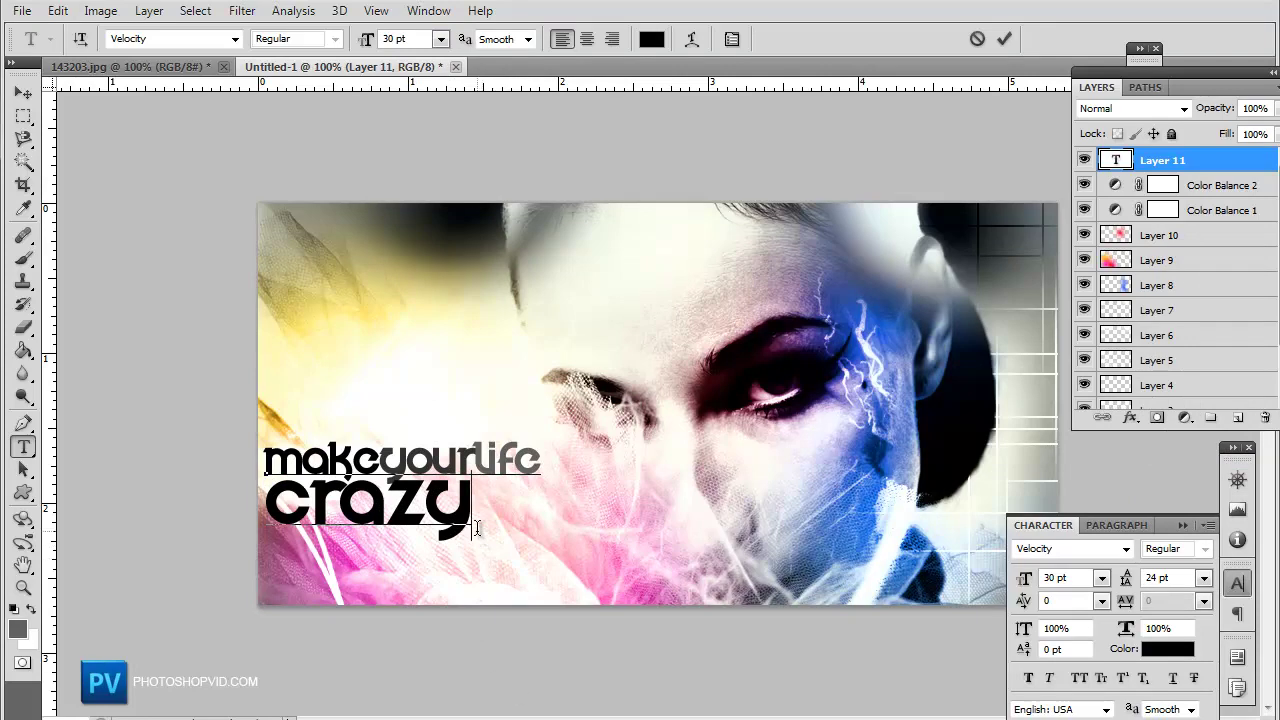
Add '...' after 'crazy', commit the text, and collapse the Character panel
text(...)
click(24, 92)
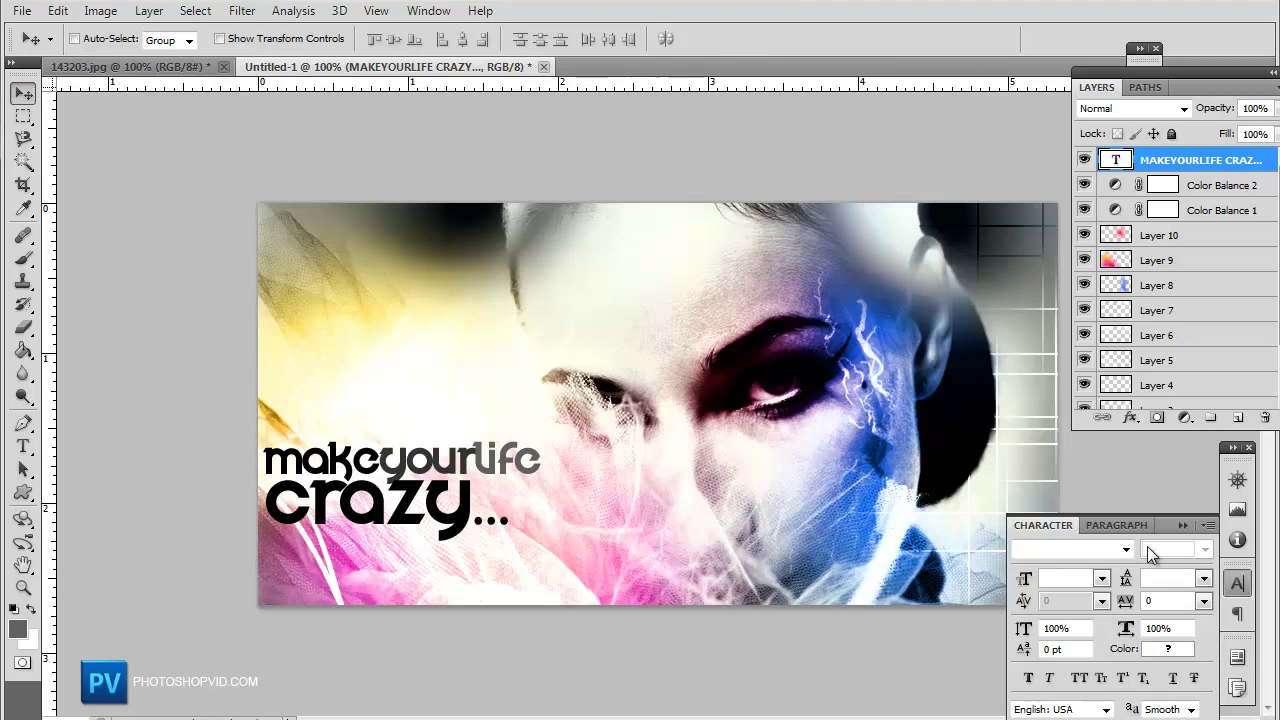
click(1237, 583)
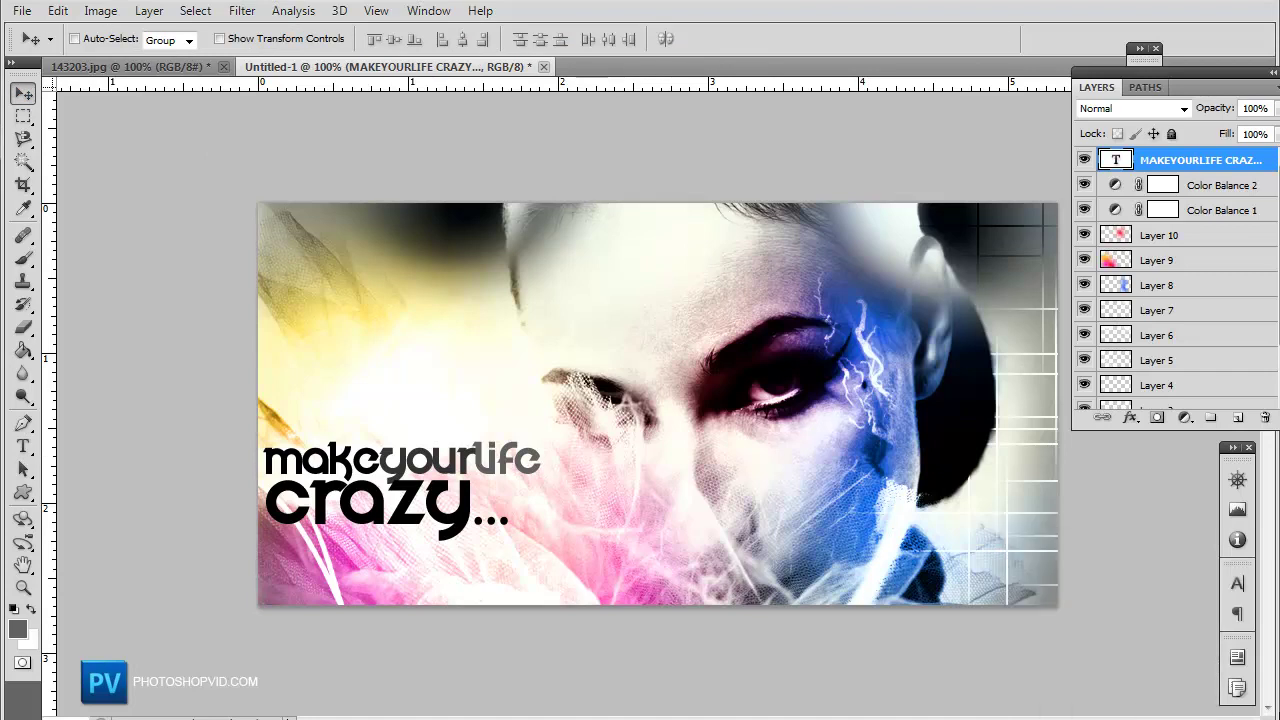